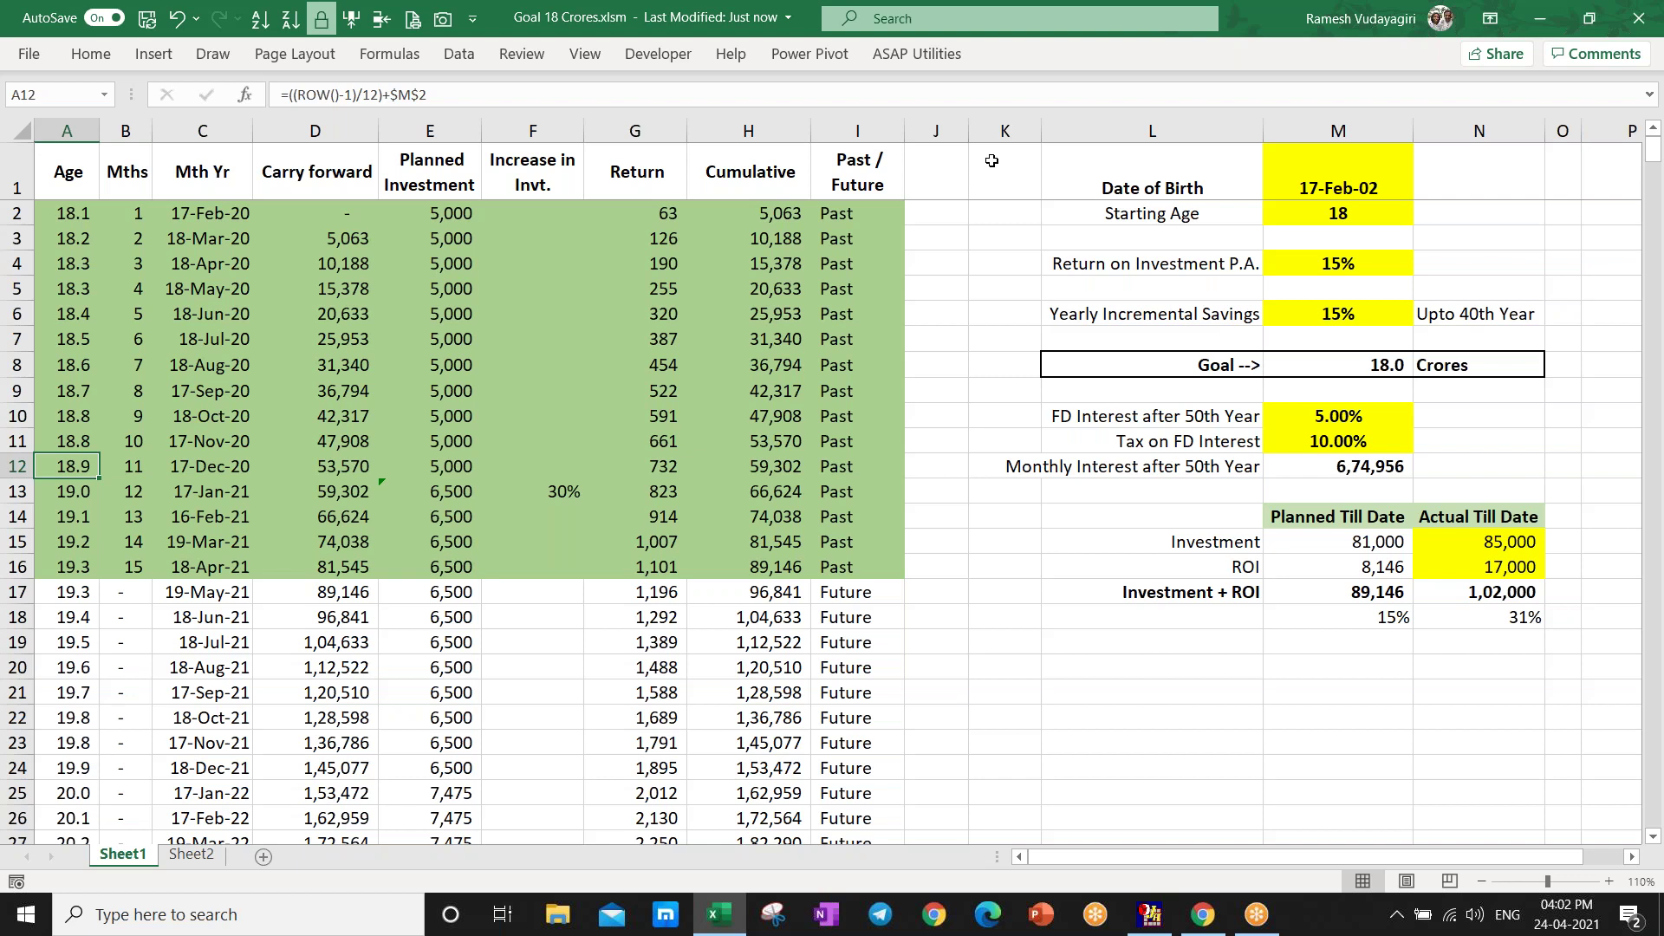
- Inspect the age, first planned investment, 15% return rate and monthly return formulas
{"action": "left_click", "coordinate": [67, 213]}
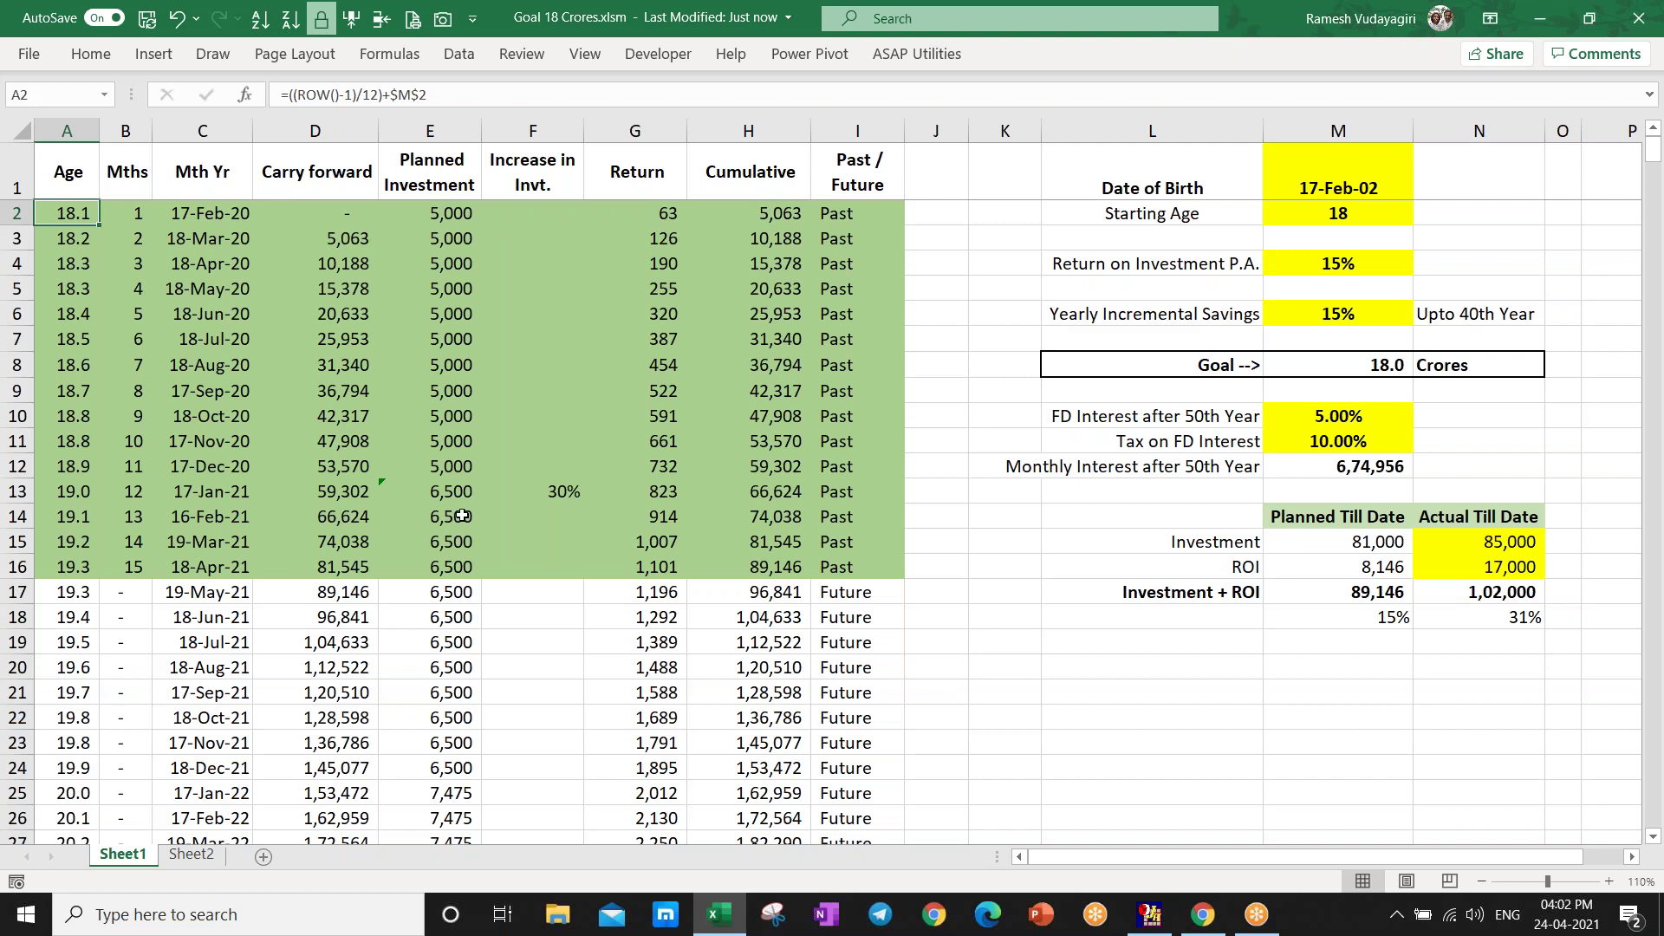
{"action": "left_click", "coordinate": [432, 208]}
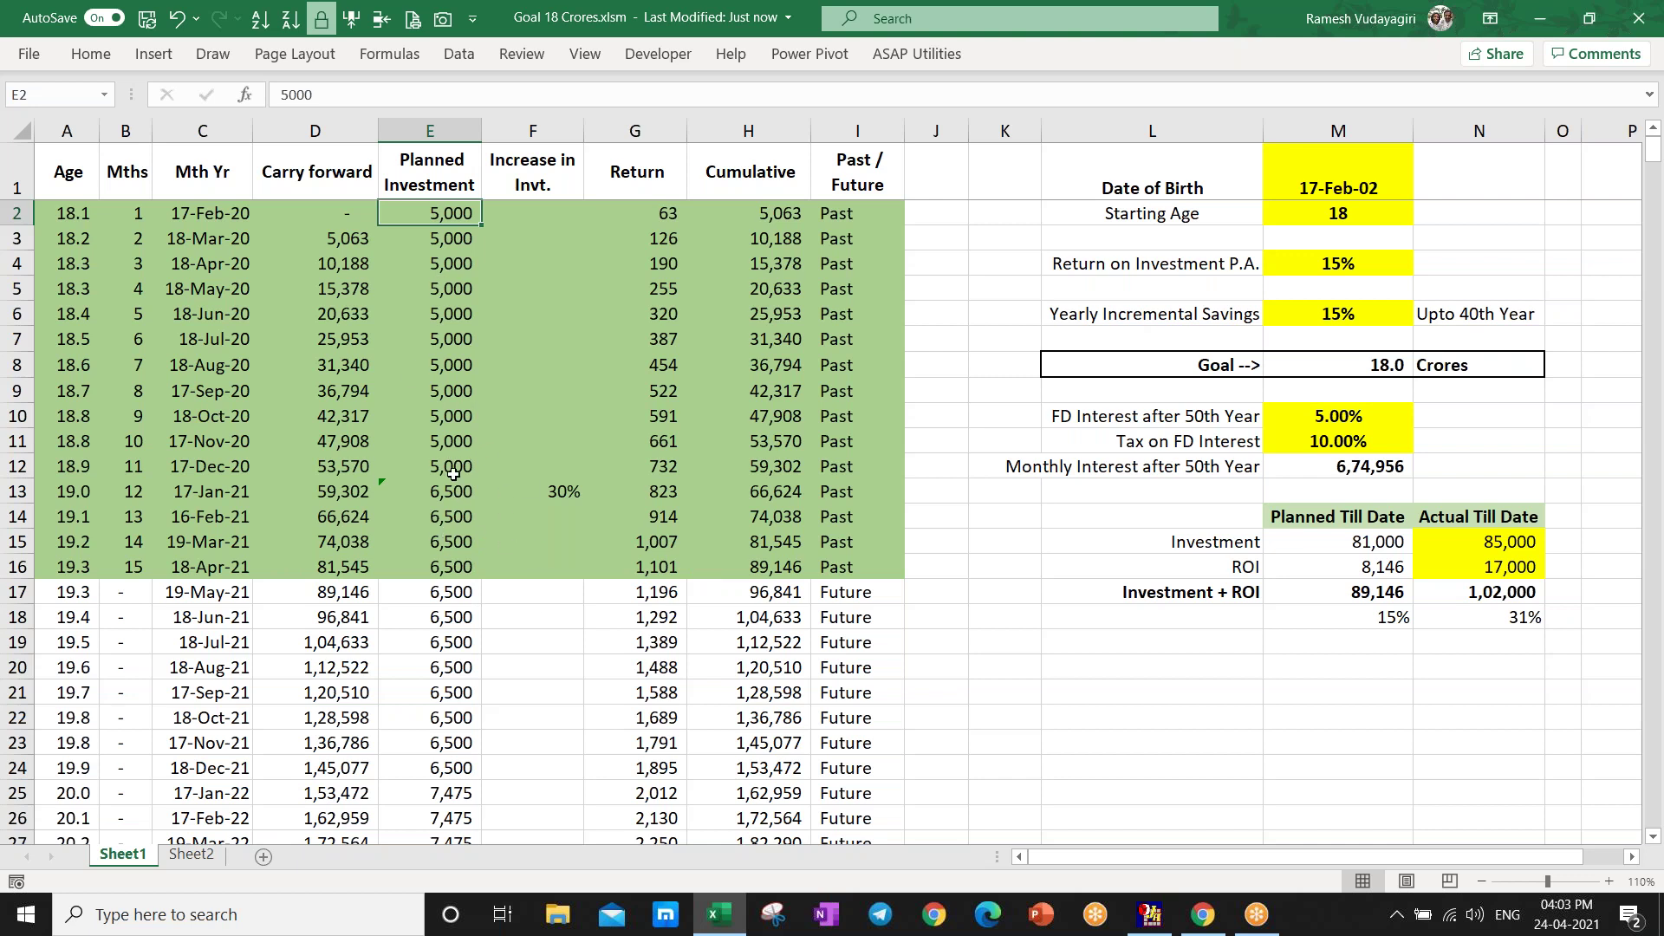
{"action": "left_click", "coordinate": [1319, 264]}
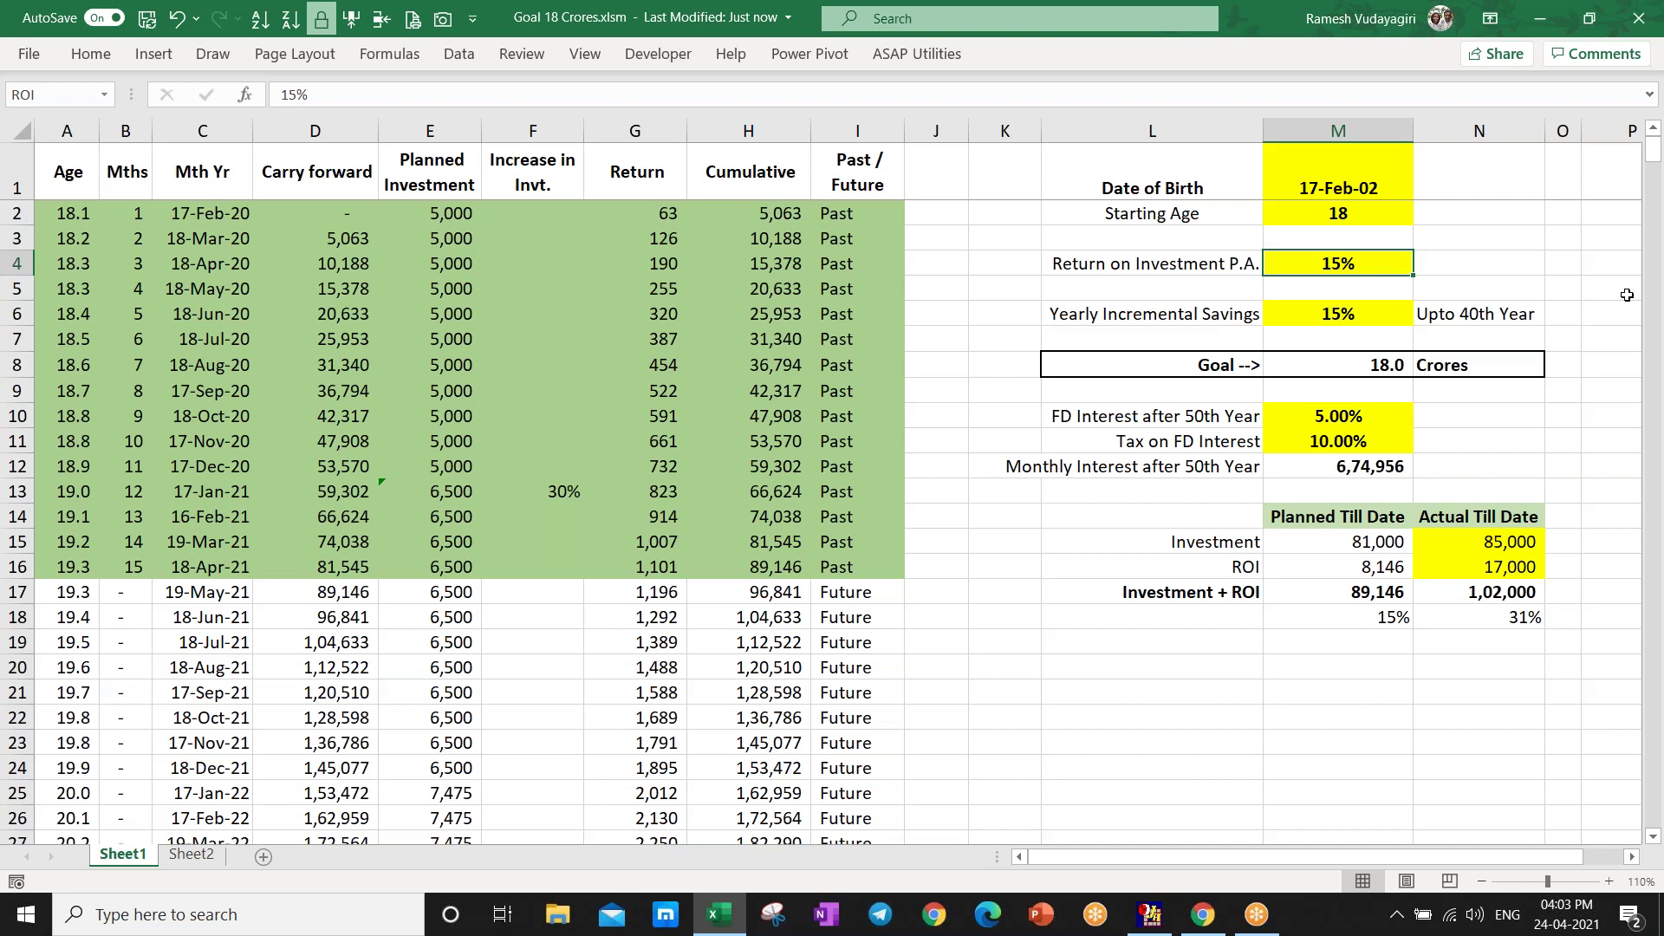
{"action": "left_click", "coordinate": [667, 375]}
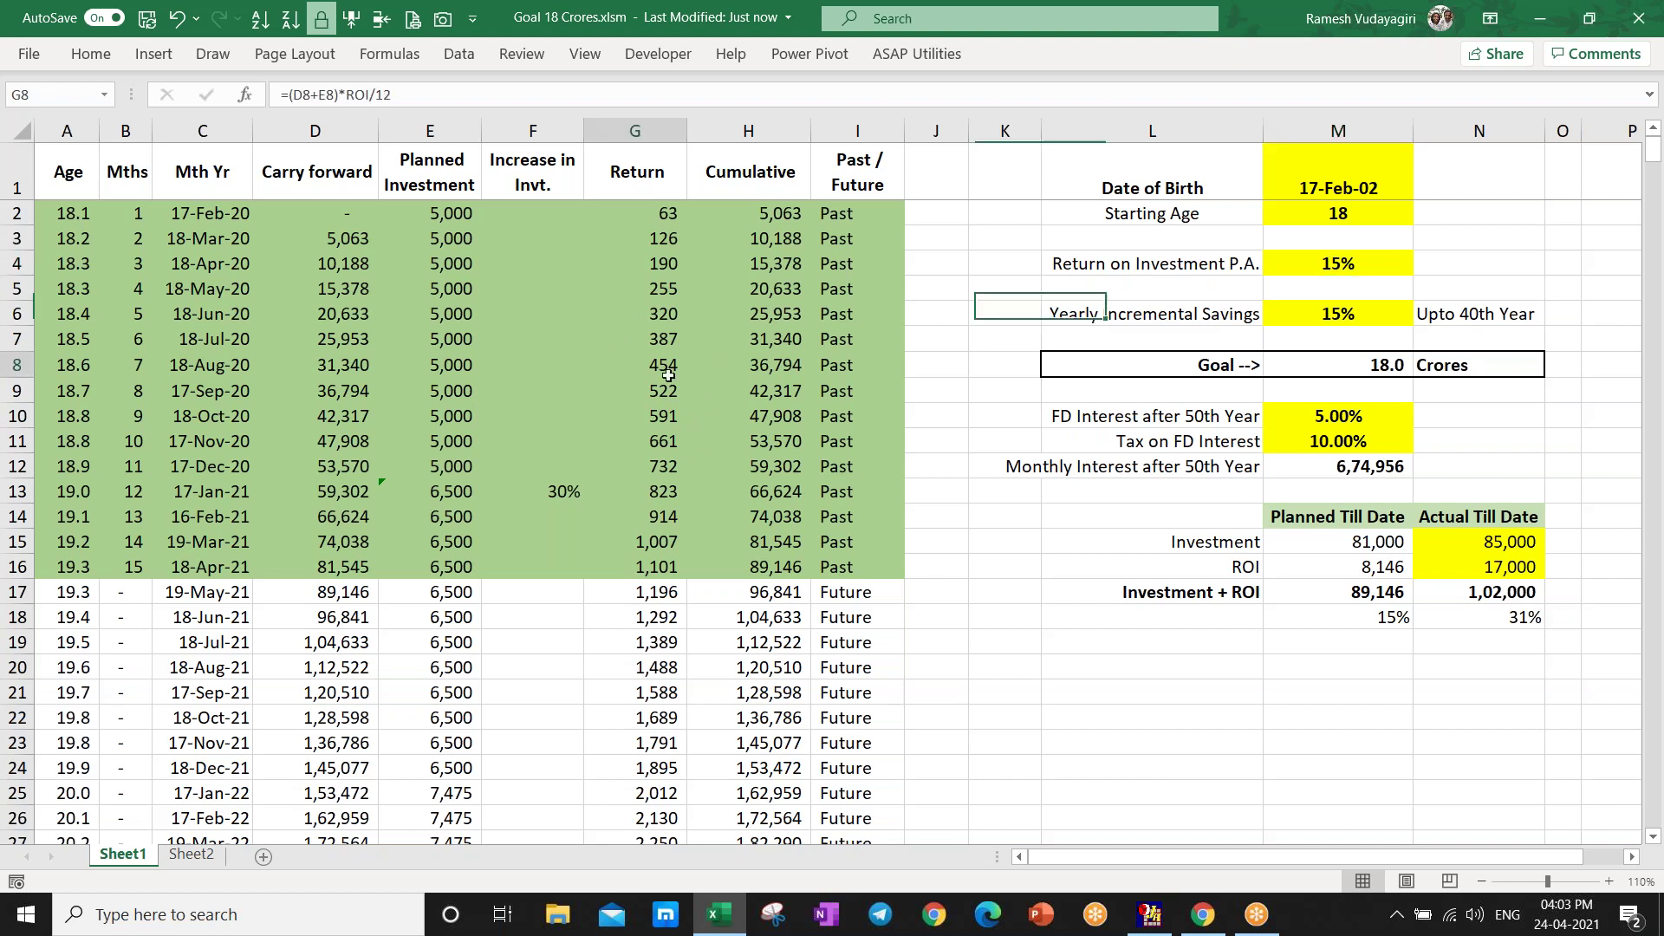
{"action": "left_click", "coordinate": [69, 215]}
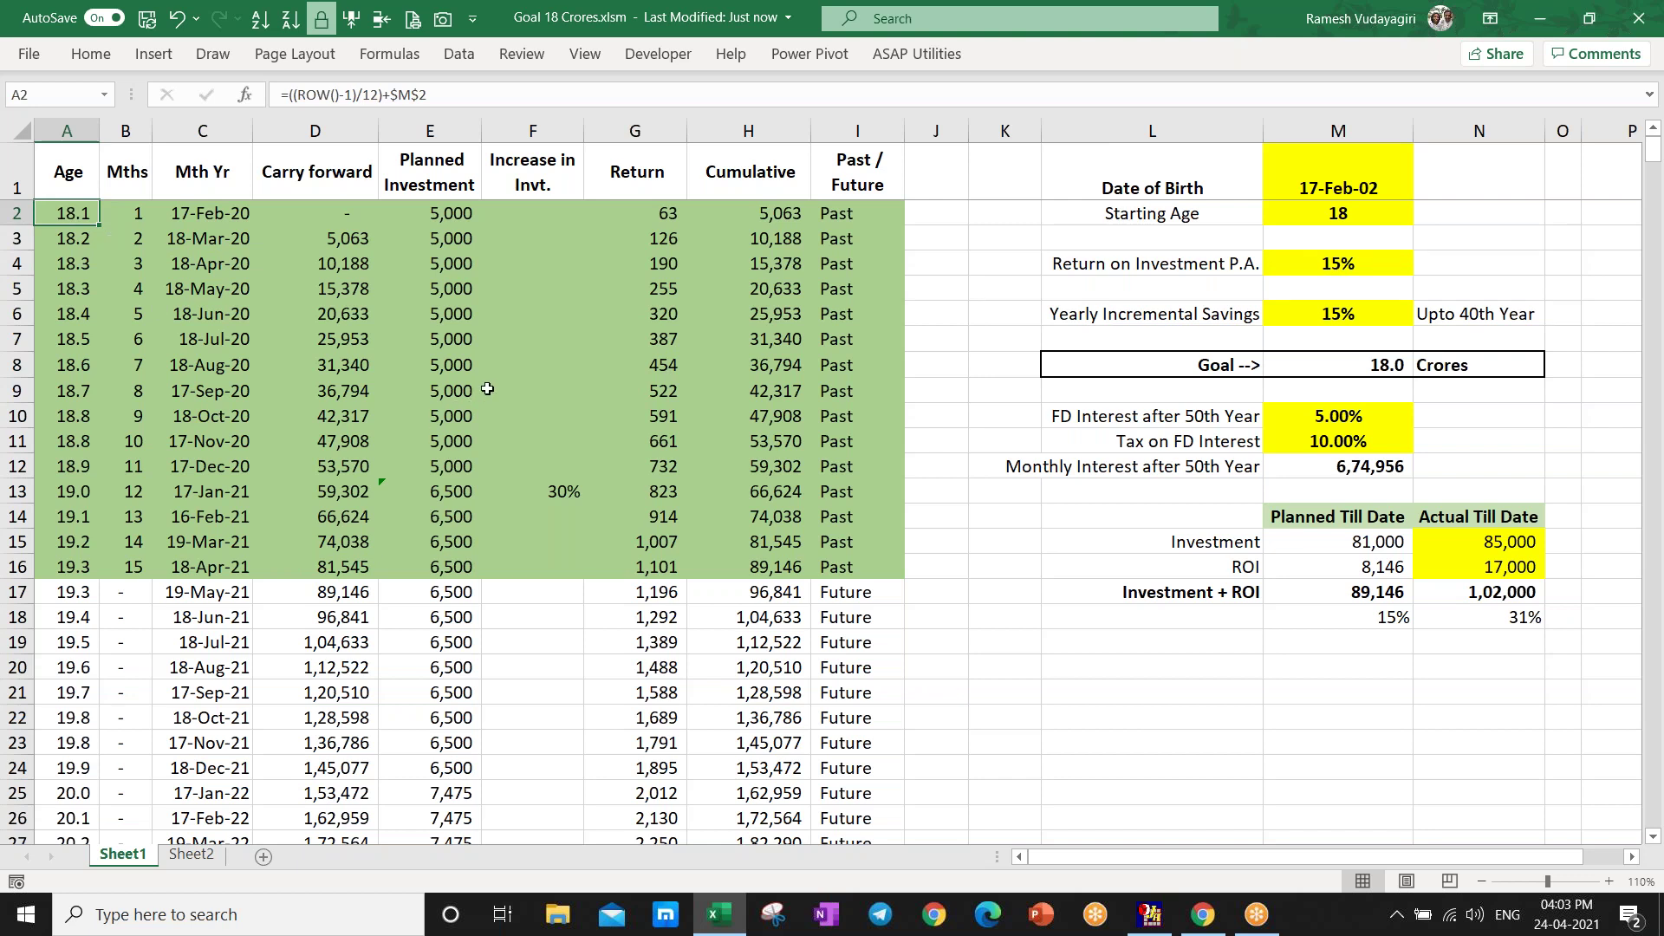
- Check the yearly investment step-up formula near the projection's end, then return to the top rows
{"action": "key", "text": "ctrl+Down"}
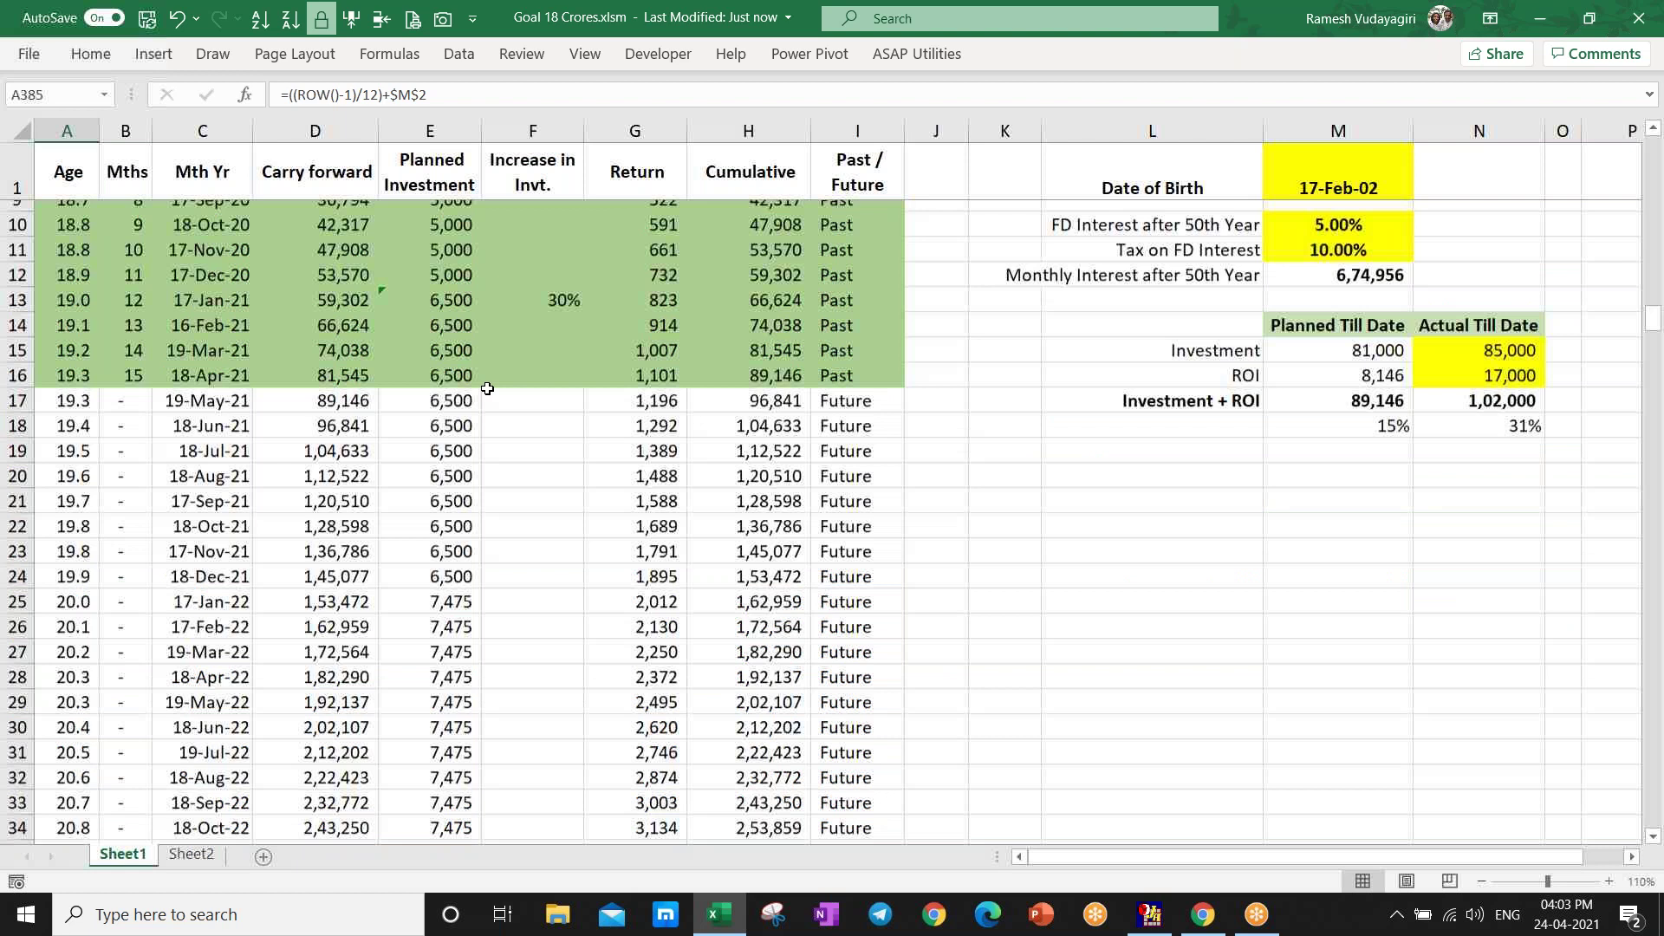
{"action": "key", "text": "Page_Up"}
{"action": "key", "text": "Page_Up"}
{"action": "key", "text": "Page_Up"}
{"action": "key", "text": "Page_Up"}
{"action": "key", "text": "Page_Up"}
{"action": "key", "text": "Page_Up"}
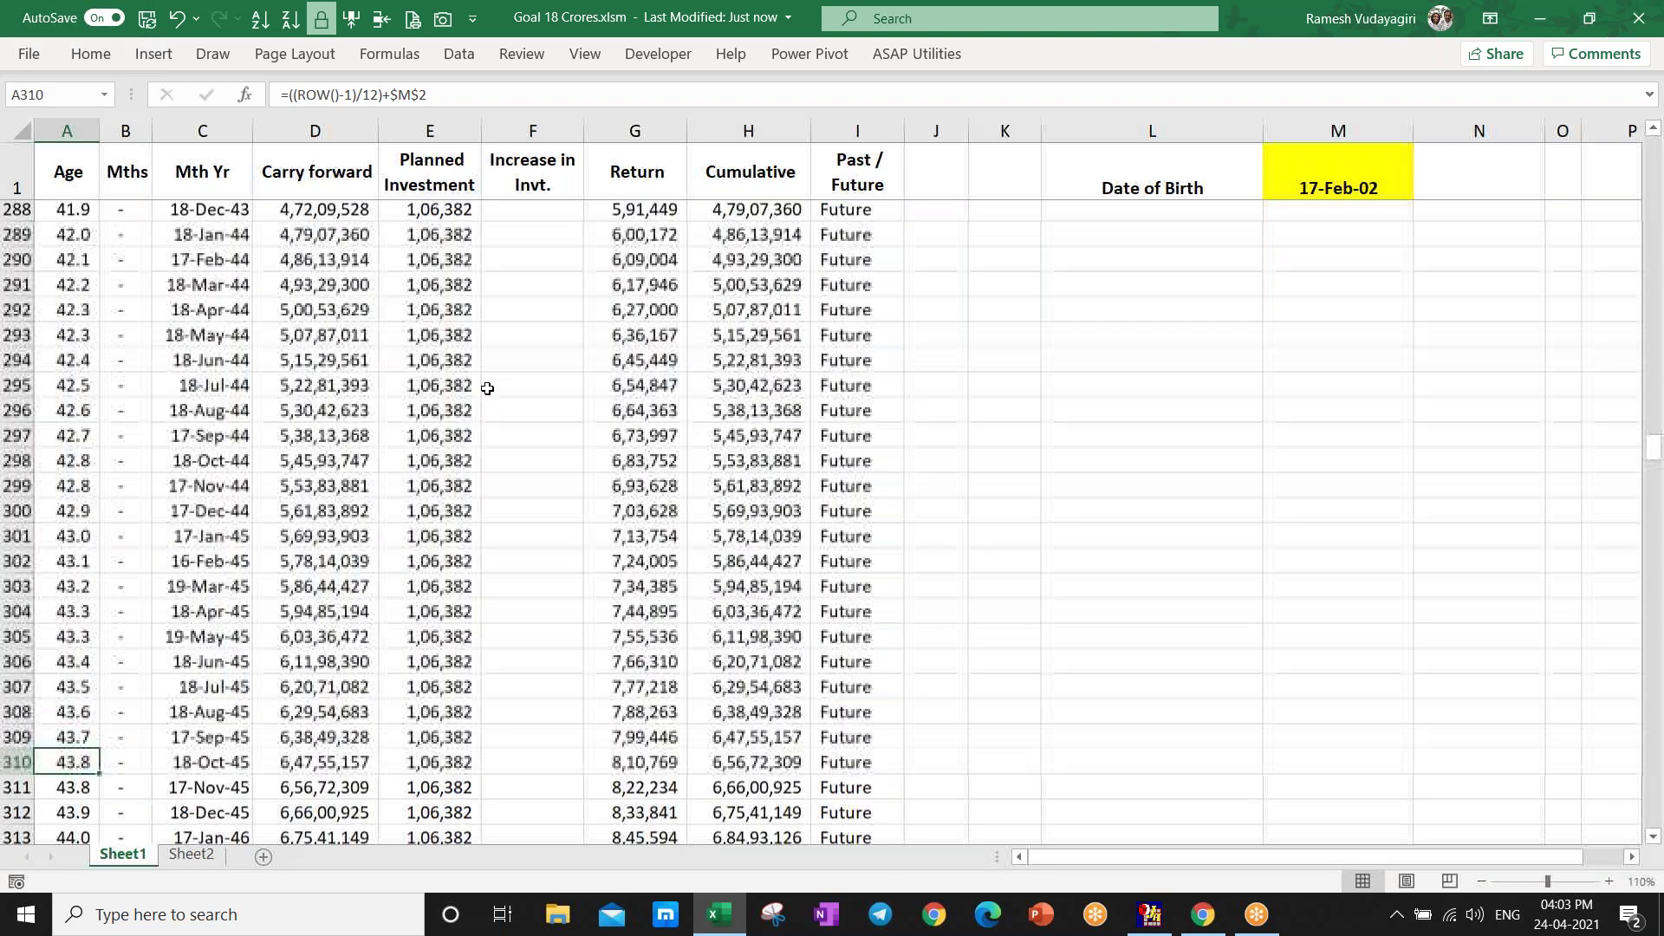
{"action": "key", "text": "Page_Down"}
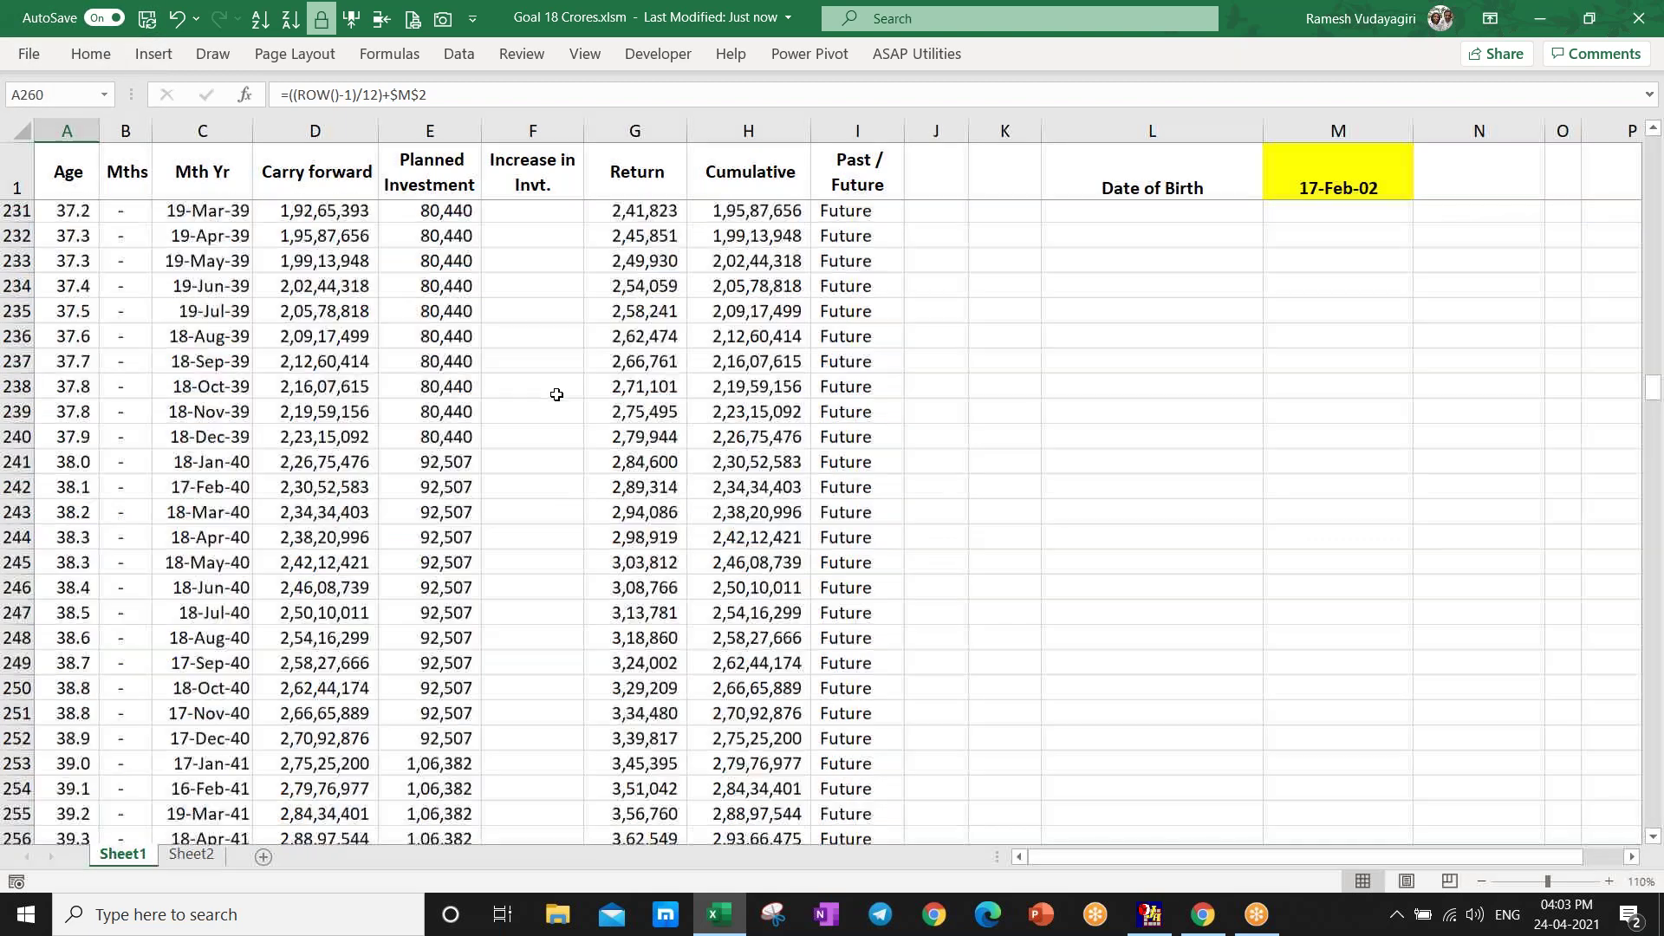
{"action": "left_click", "coordinate": [441, 639]}
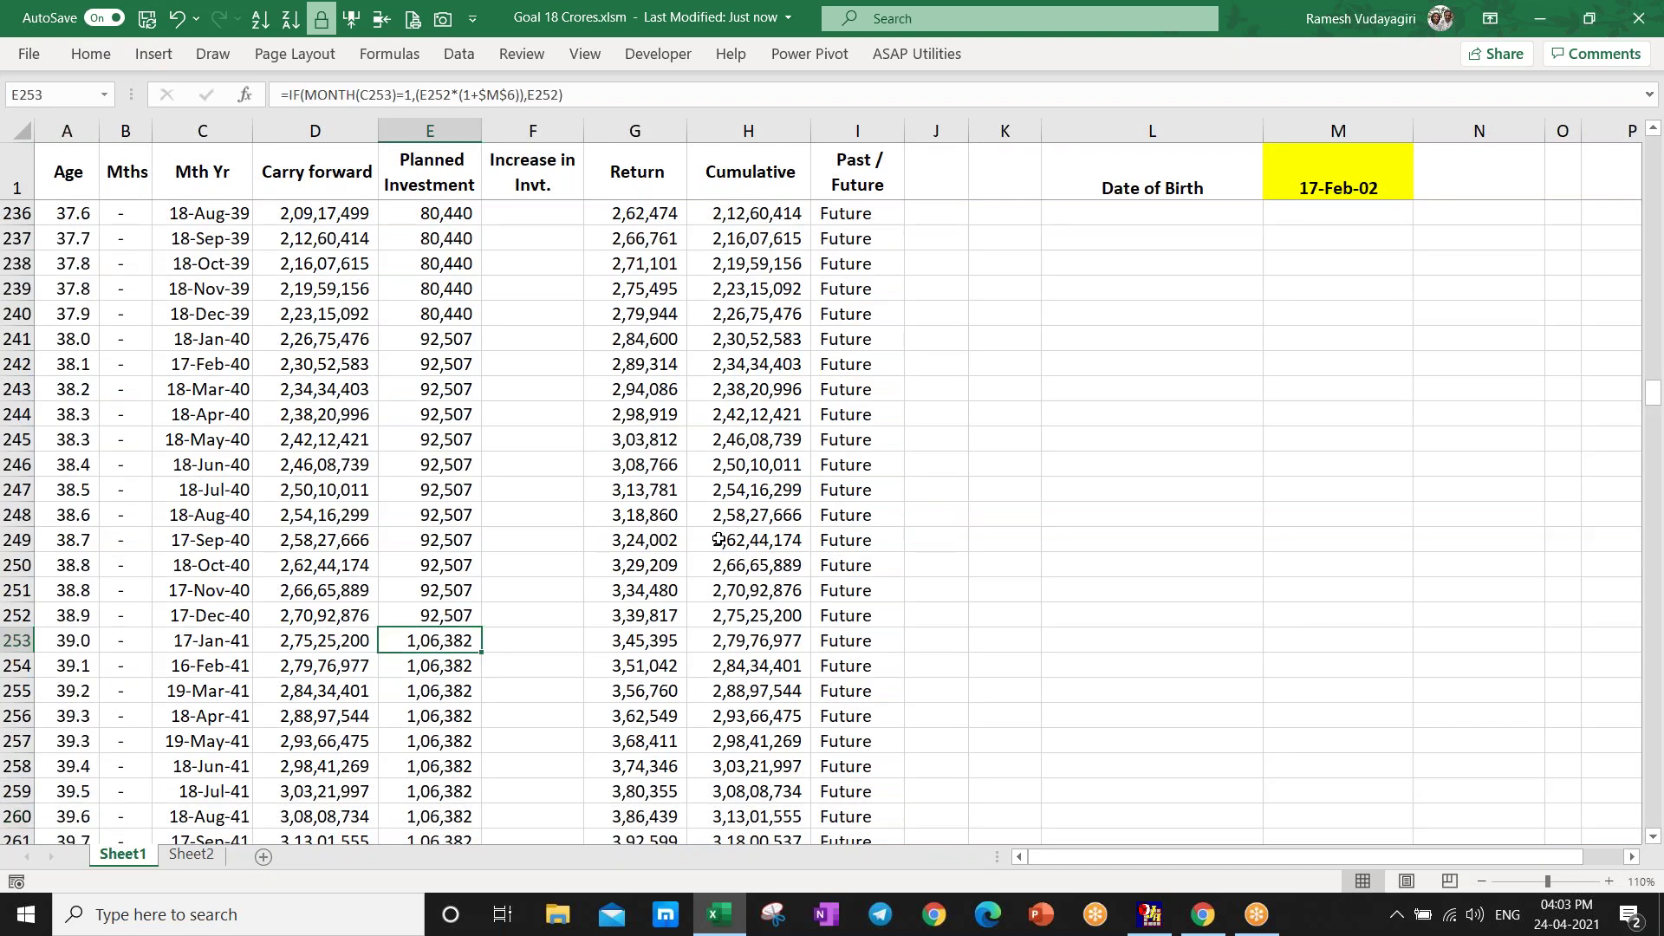
{"action": "key", "text": "Page_Up"}
{"action": "key", "text": "Page_Up"}
{"action": "key", "text": "Page_Up"}
{"action": "key", "text": "Page_Up"}
{"action": "key", "text": "Page_Up"}
{"action": "key", "text": "Page_Up"}
{"action": "key", "text": "Page_Up"}
{"action": "key", "text": "Page_Up"}
{"action": "key", "text": "Page_Up"}
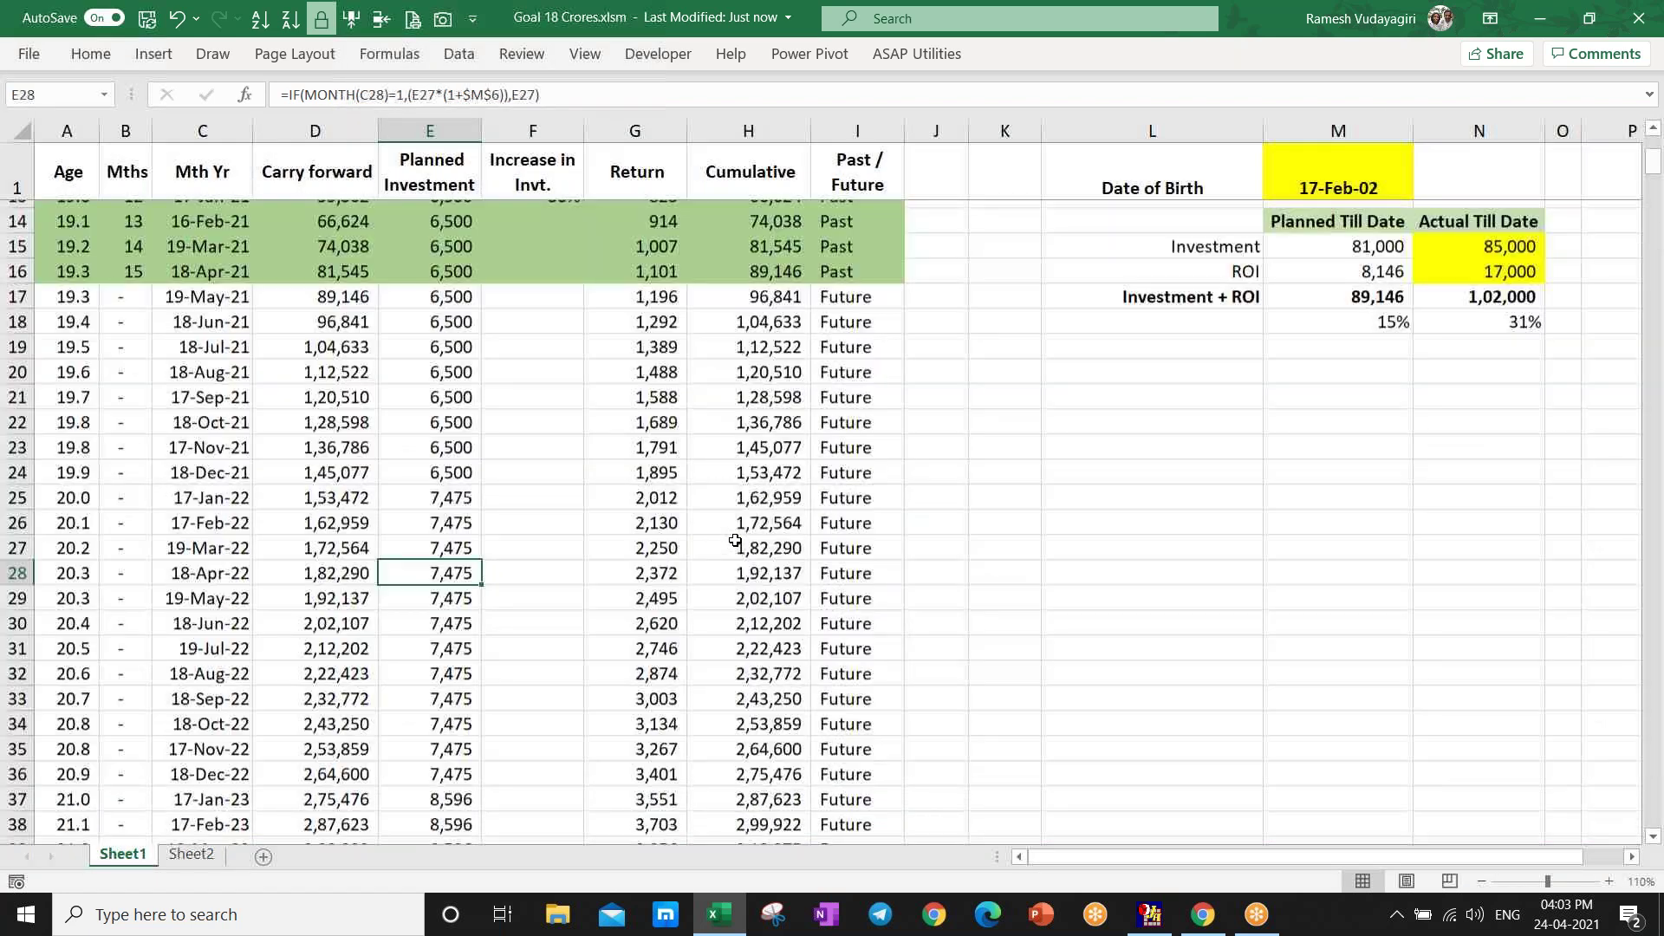
{"action": "key", "text": "Page_Up"}
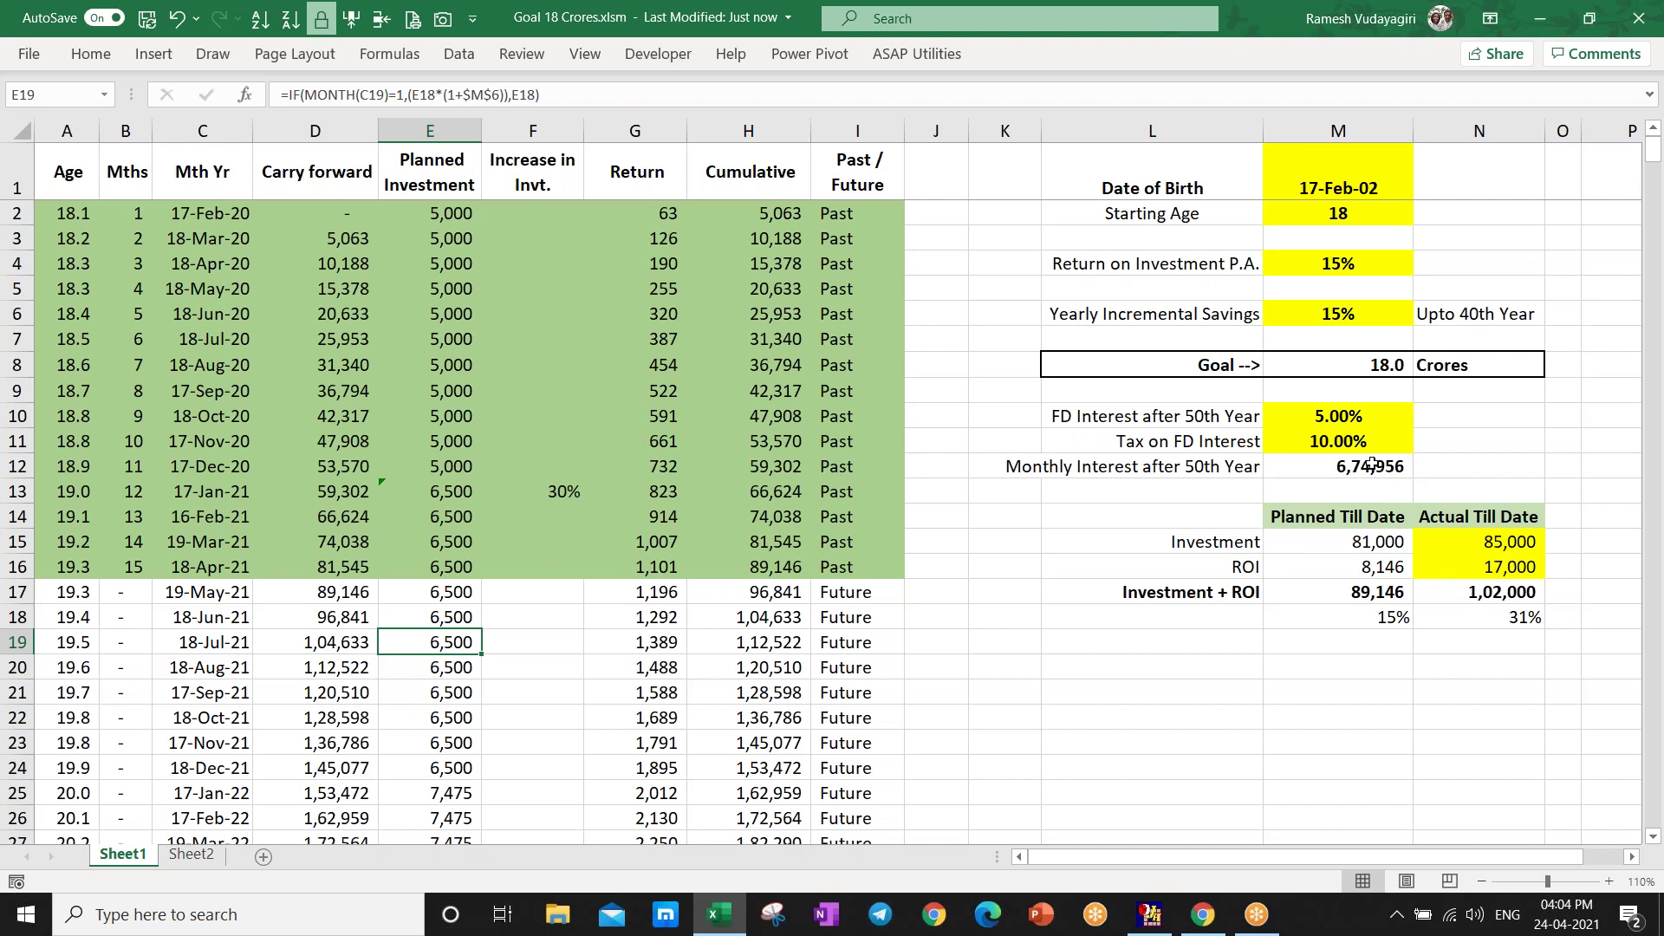
- Inspect the goal-in-crores, post-50th-year interest and return rate formulas, then switch to the Coin dashboard
{"action": "left_click", "coordinate": [1362, 367]}
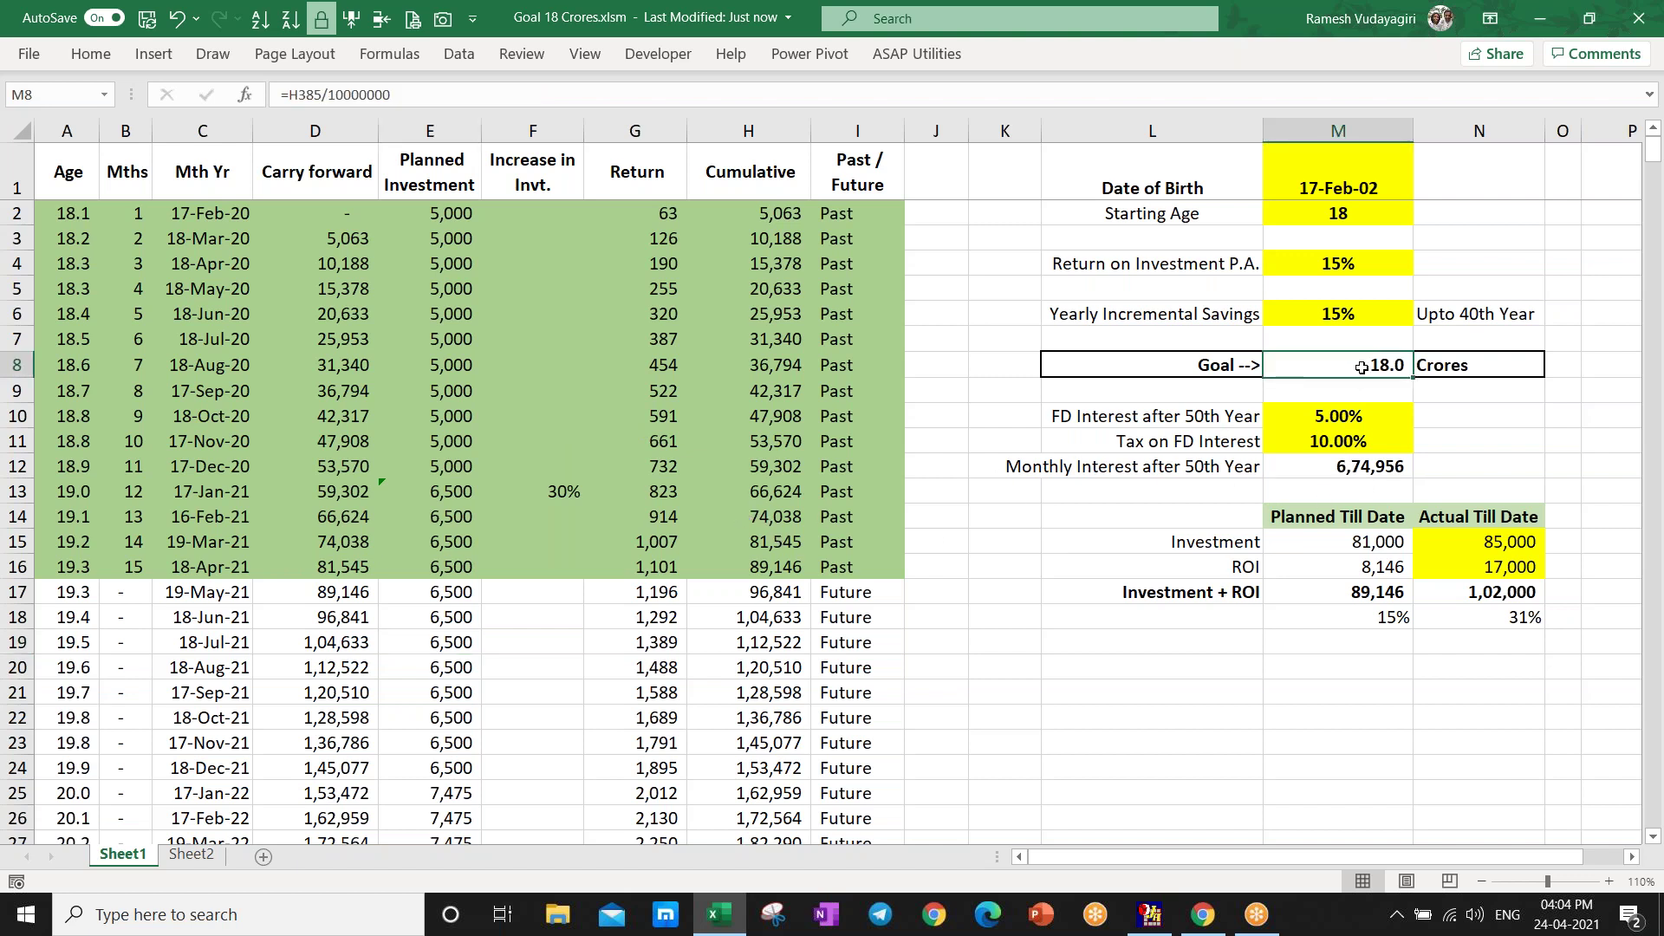
{"action": "left_click", "coordinate": [1328, 468]}
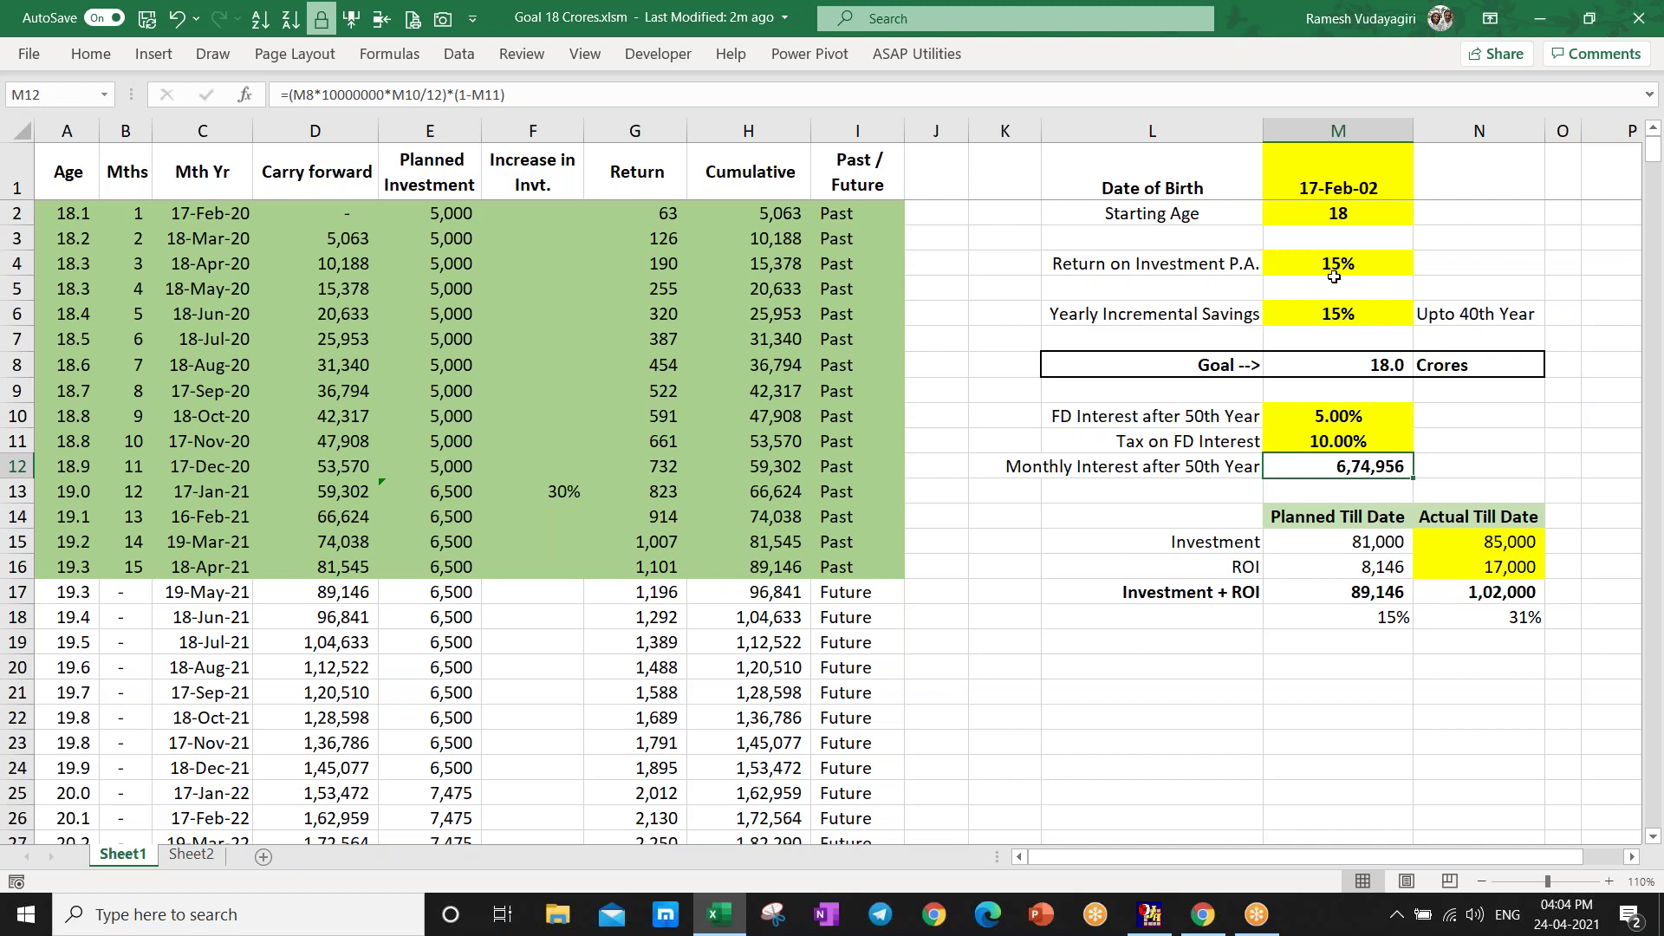
{"action": "left_click", "coordinate": [1310, 263]}
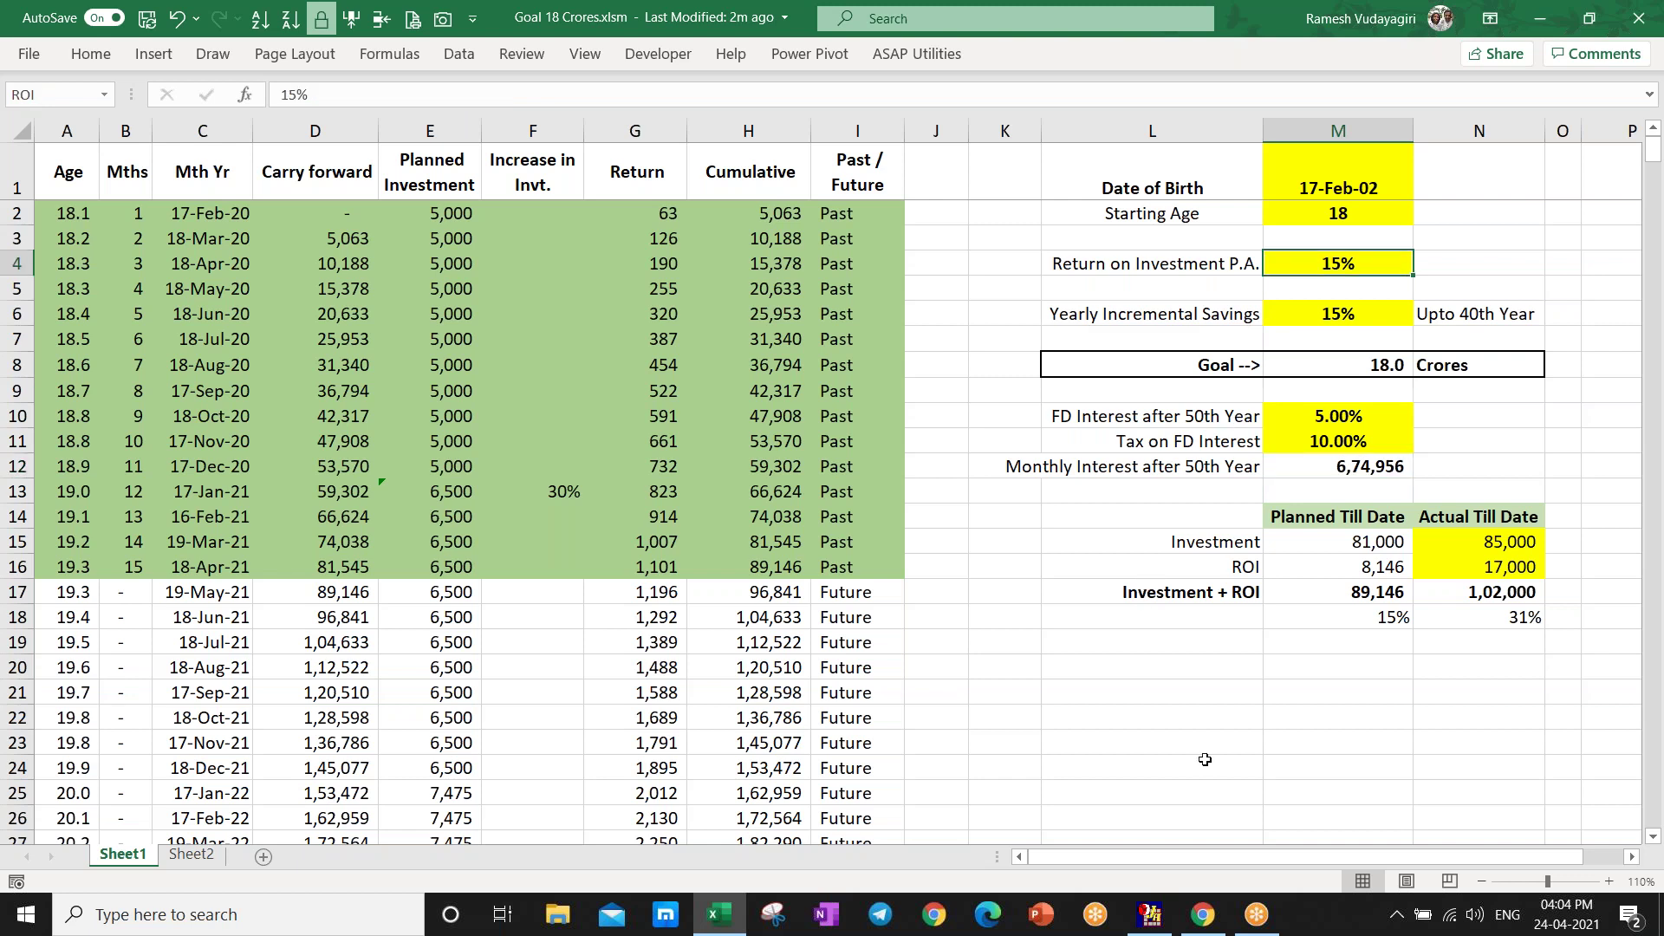
{"action": "left_click", "coordinate": [1203, 914]}
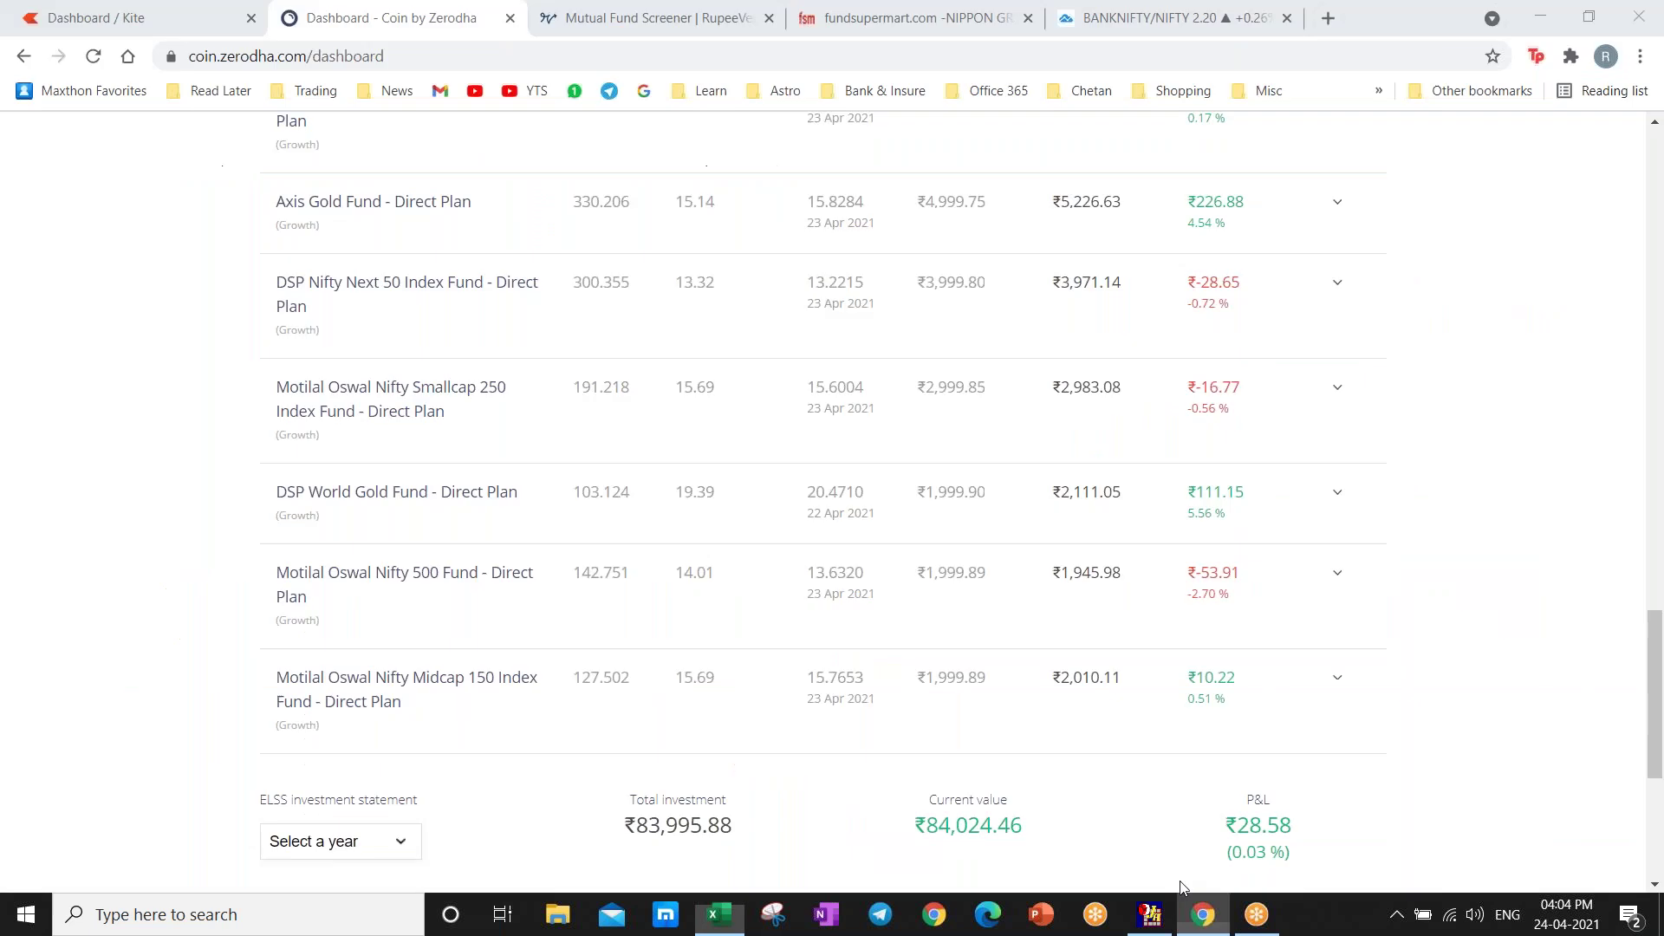
- Browse RupeeVest's screener table of 389 open-ended equity funds sorted by 5-year return
{"action": "left_click", "coordinate": [620, 20]}
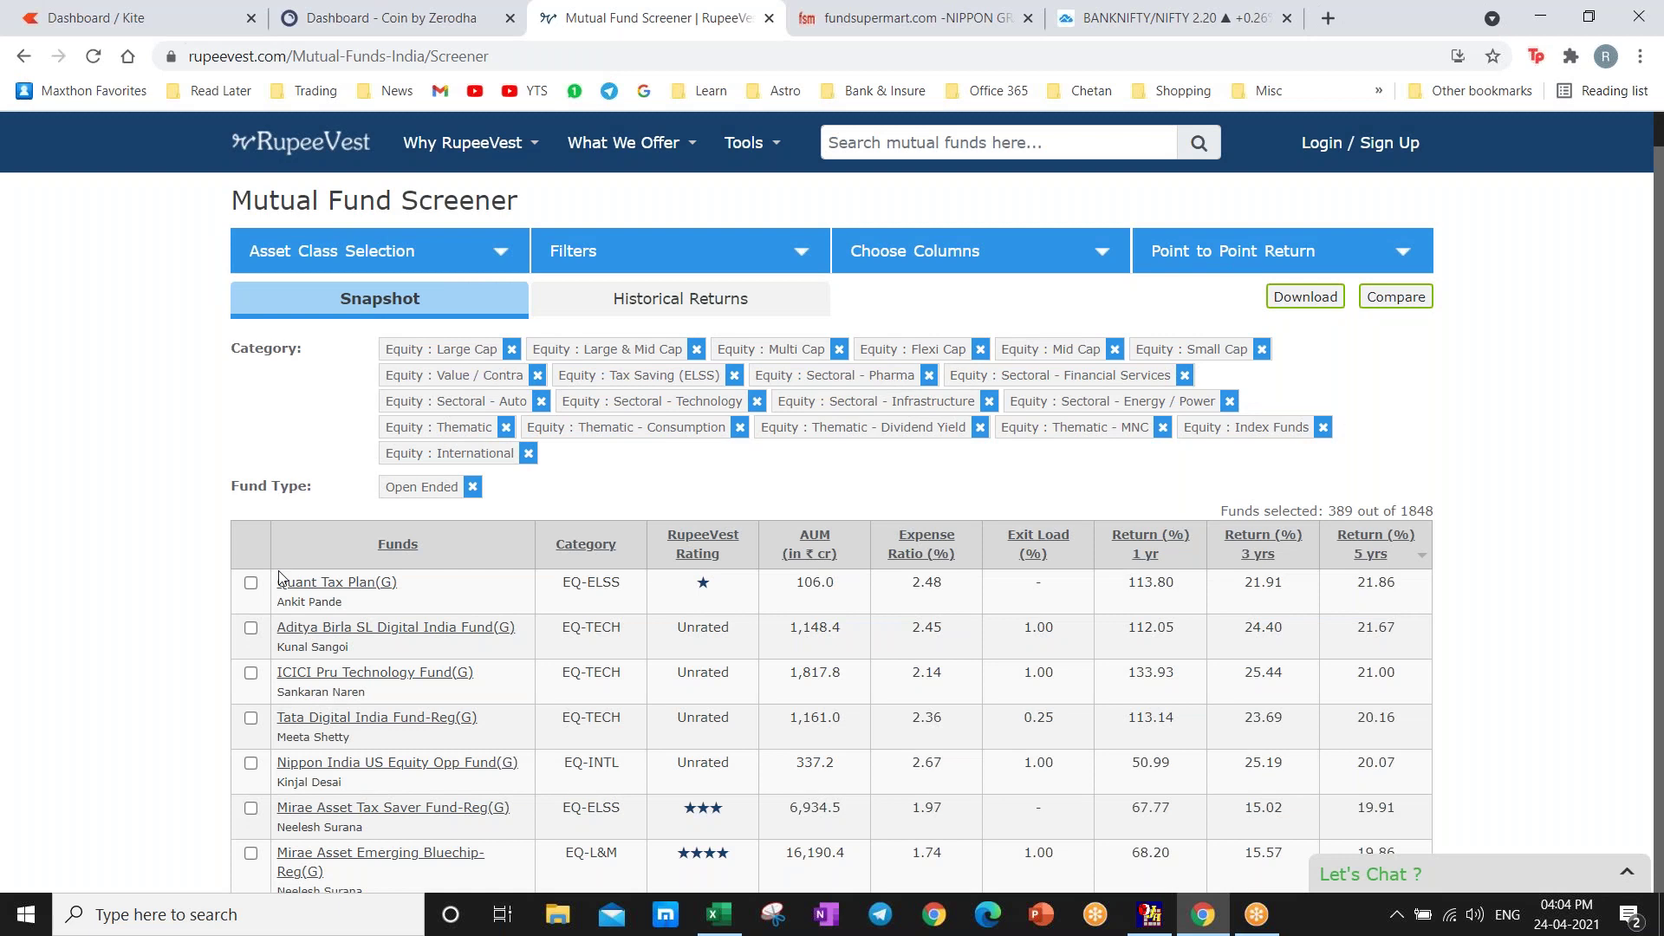
{"action": "scroll", "coordinate": [1525, 472], "scroll_direction": "down", "scroll_amount": 10}
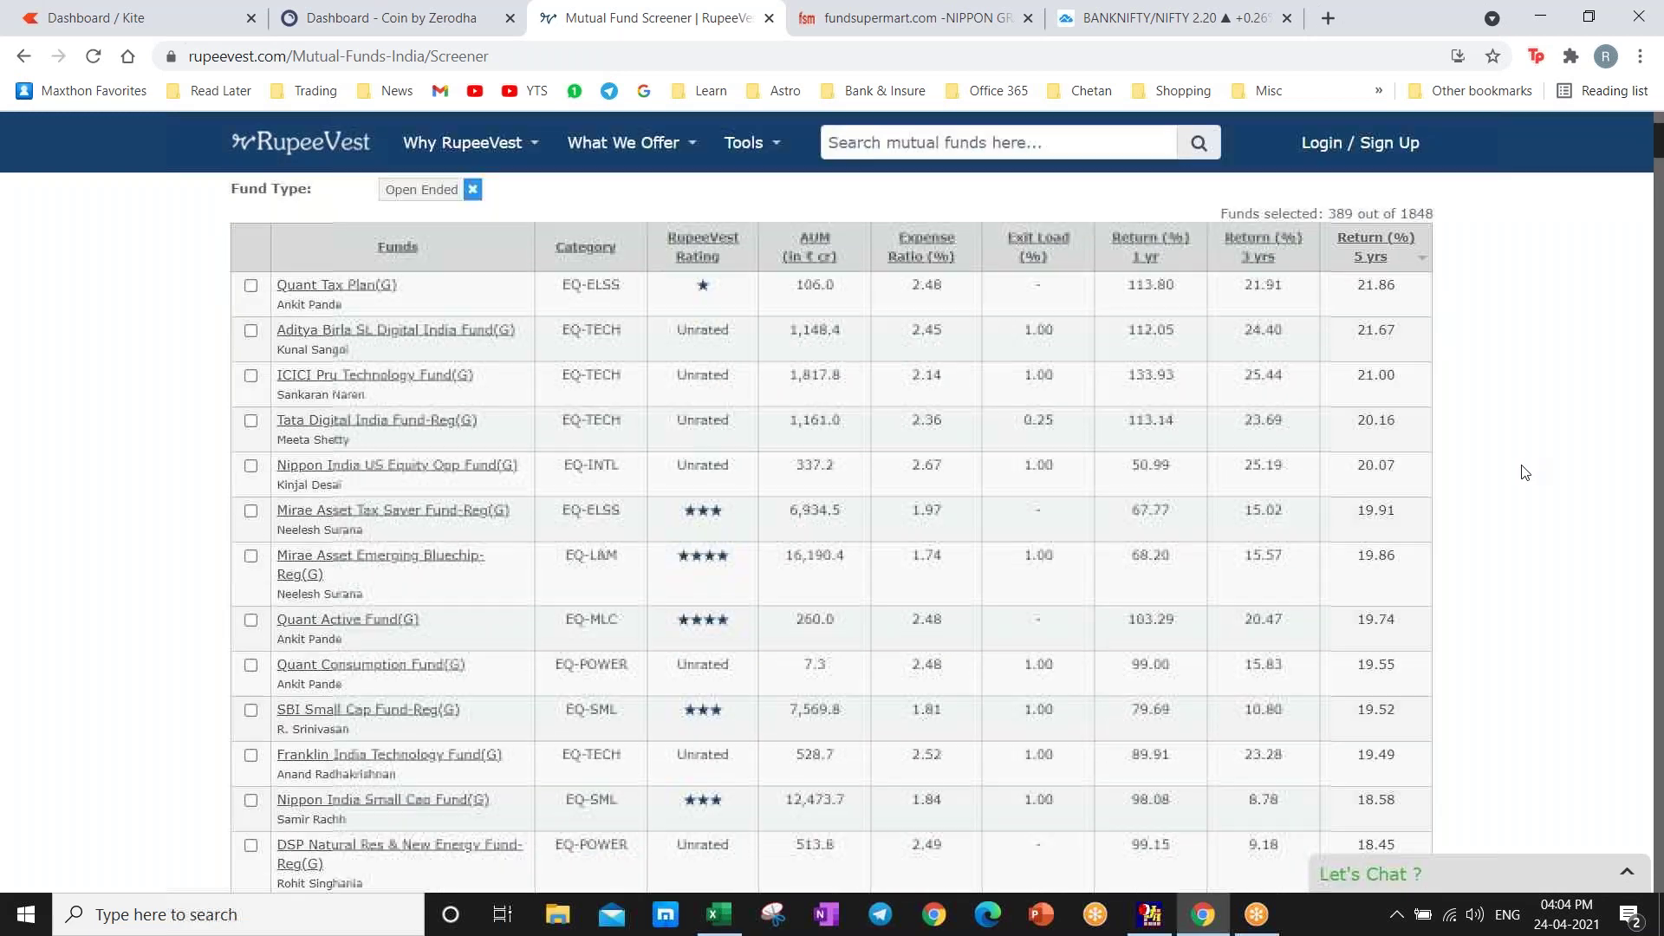
{"action": "scroll", "coordinate": [1525, 472], "scroll_direction": "down", "scroll_amount": 15}
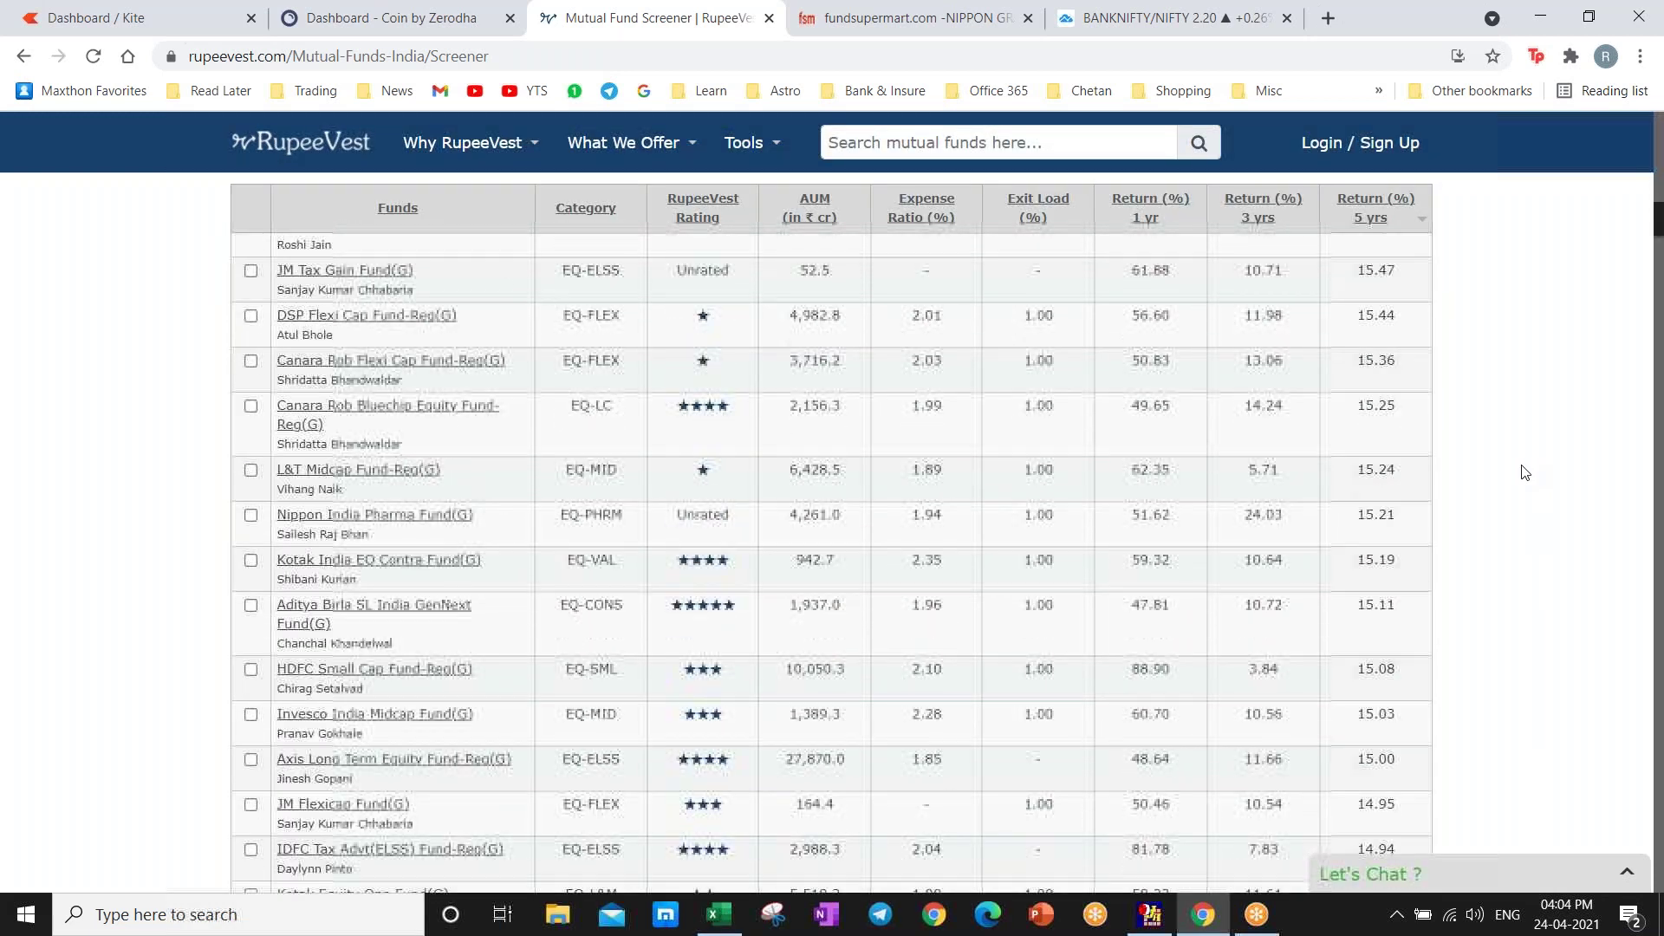
{"action": "scroll", "coordinate": [1525, 473], "scroll_direction": "down", "scroll_amount": 7}
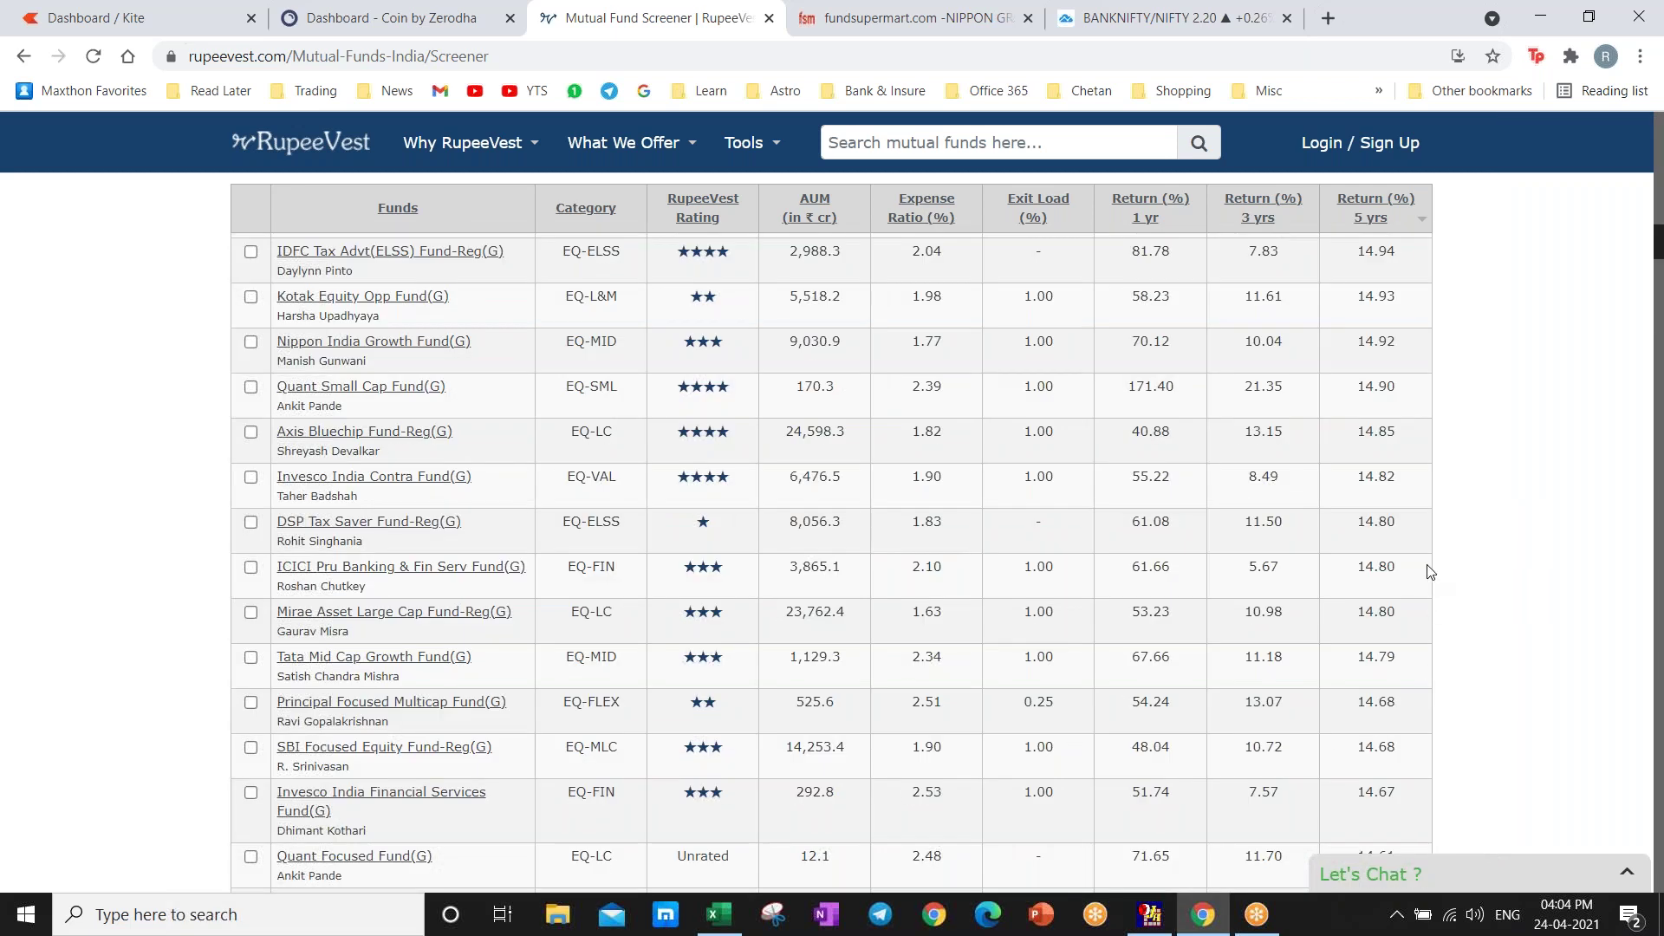
{"action": "scroll", "coordinate": [1430, 572], "scroll_direction": "down", "scroll_amount": 1}
{"action": "scroll", "coordinate": [1430, 572], "scroll_direction": "down", "scroll_amount": 7}
{"action": "scroll", "coordinate": [1430, 554], "scroll_direction": "up", "scroll_amount": 20}
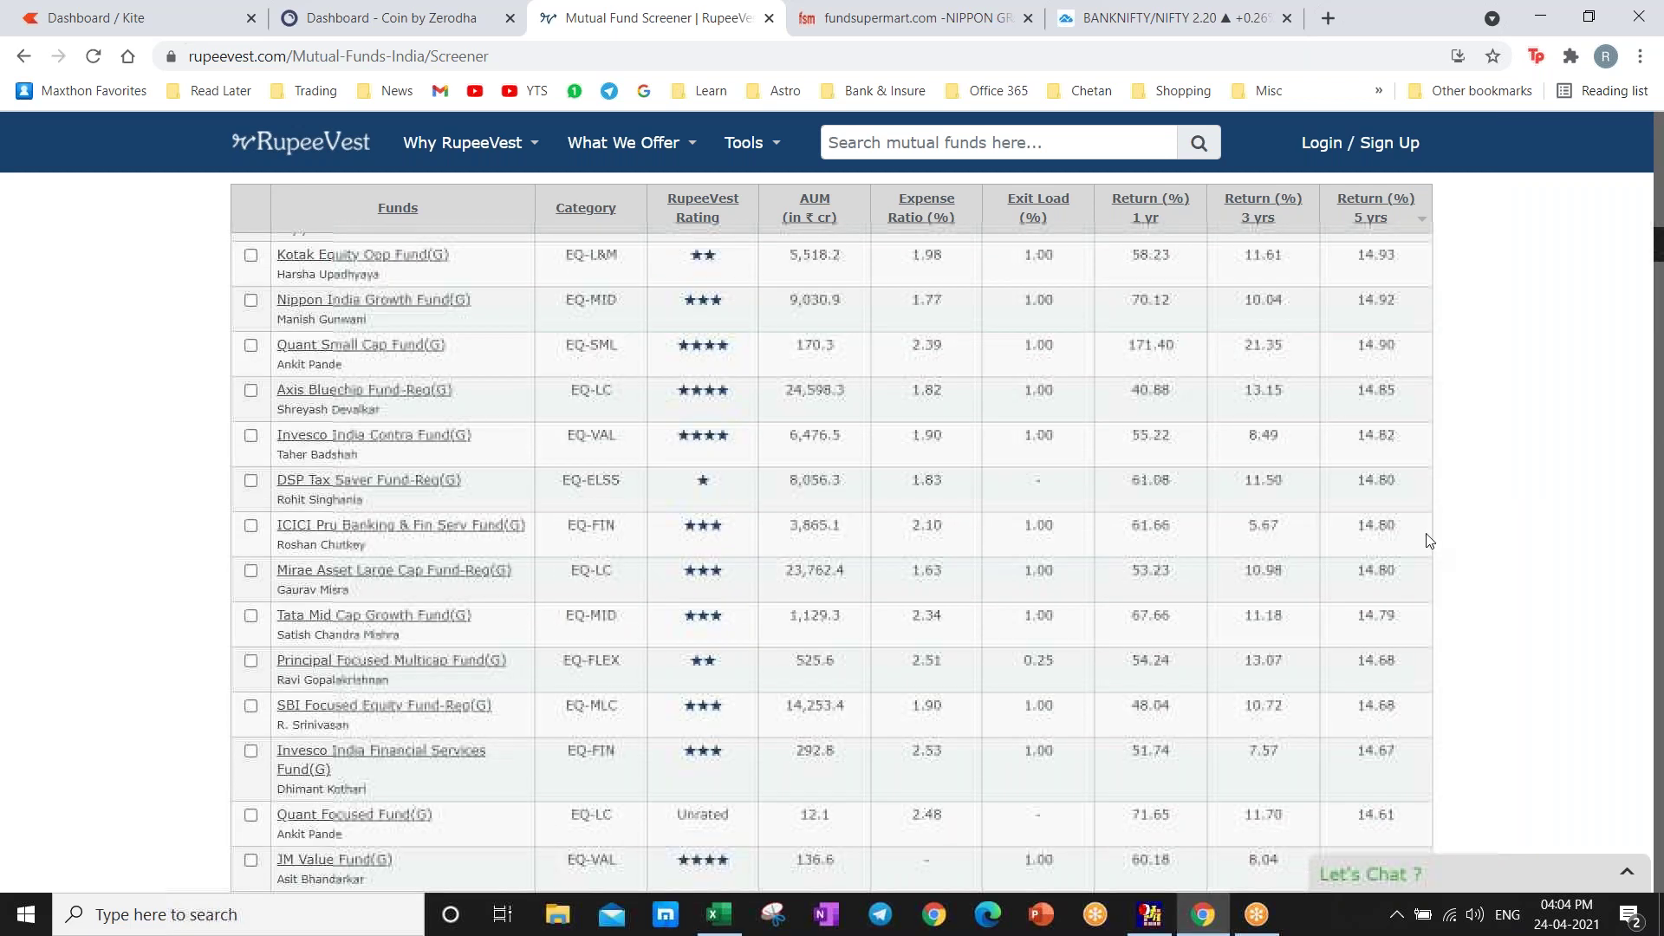
{"action": "scroll", "coordinate": [1428, 540], "scroll_direction": "up", "scroll_amount": 20}
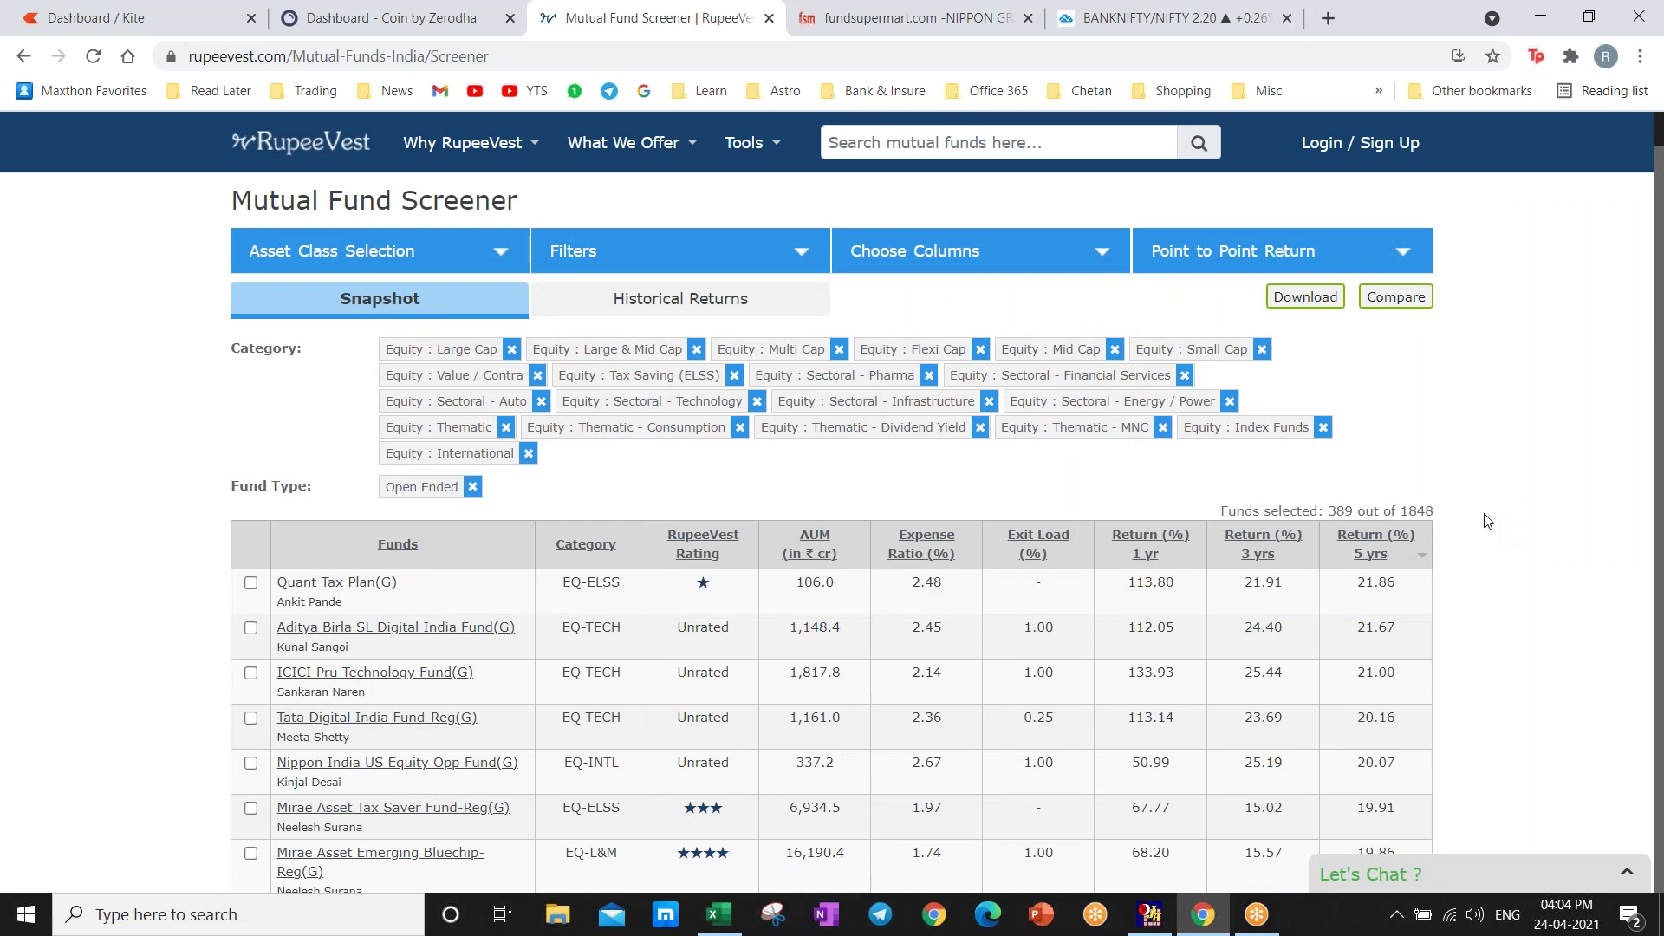
- Review Coin's pending orders and portfolio totals, then return to the Goal 18 Crores workbook
{"action": "left_click", "coordinate": [381, 17]}
{"action": "scroll", "coordinate": [1480, 296], "scroll_direction": "up", "scroll_amount": 12}
{"action": "scroll", "coordinate": [1480, 296], "scroll_direction": "up", "scroll_amount": 10}
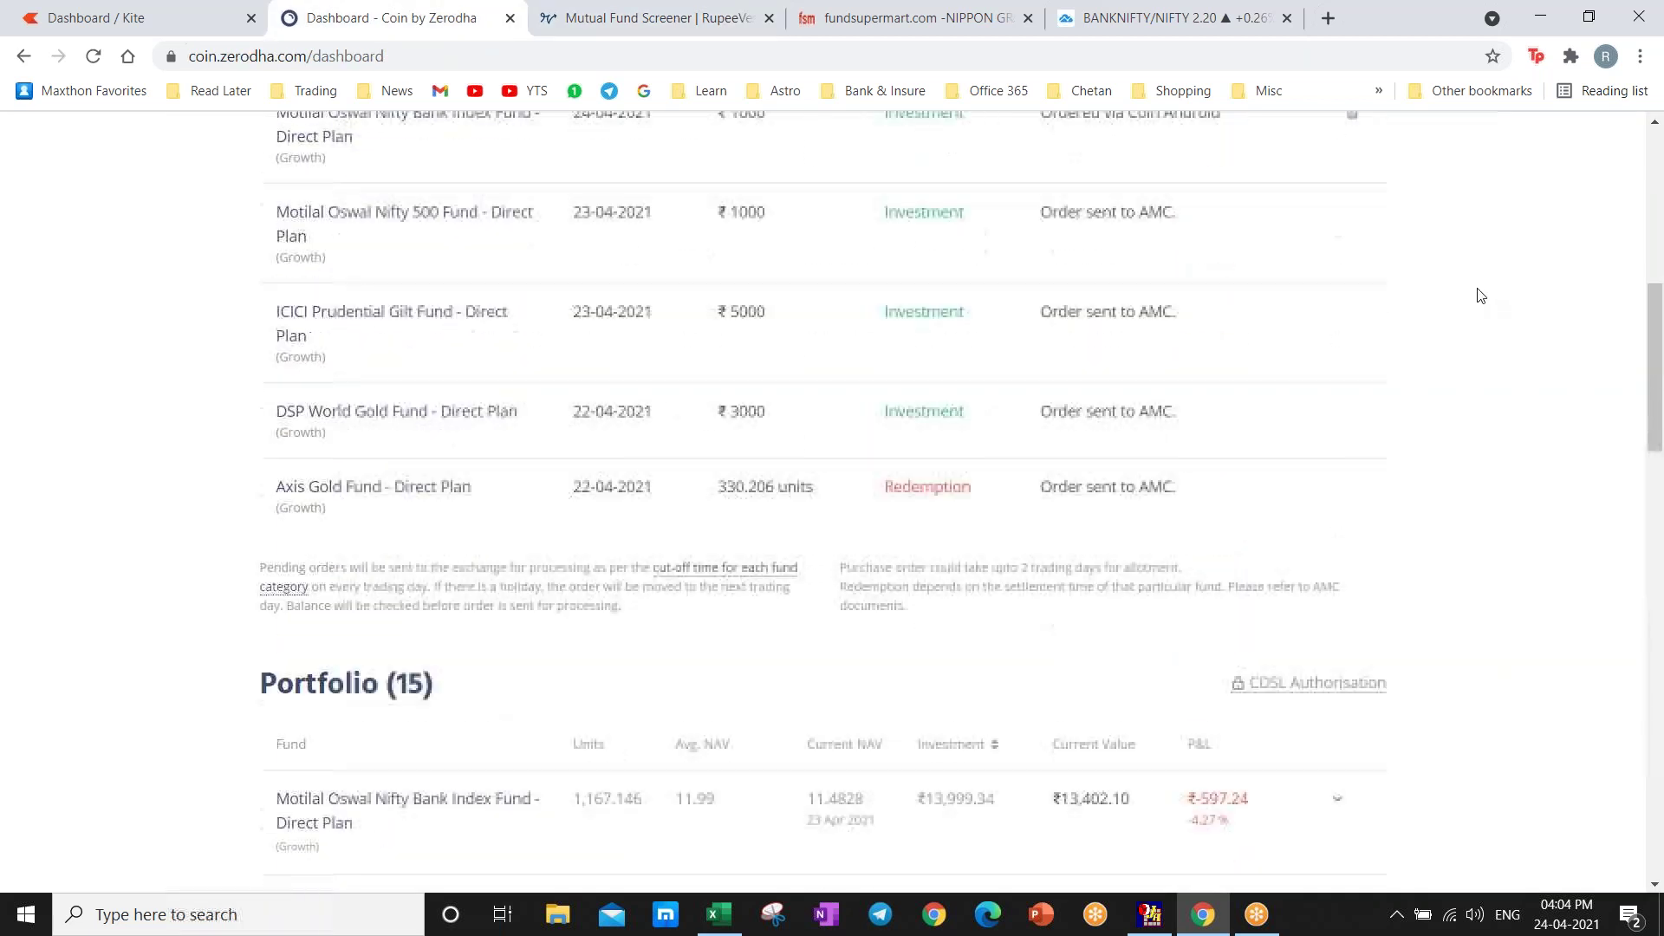
{"action": "scroll", "coordinate": [1481, 294], "scroll_direction": "down", "scroll_amount": 2}
{"action": "scroll", "coordinate": [1478, 290], "scroll_direction": "down", "scroll_amount": 8}
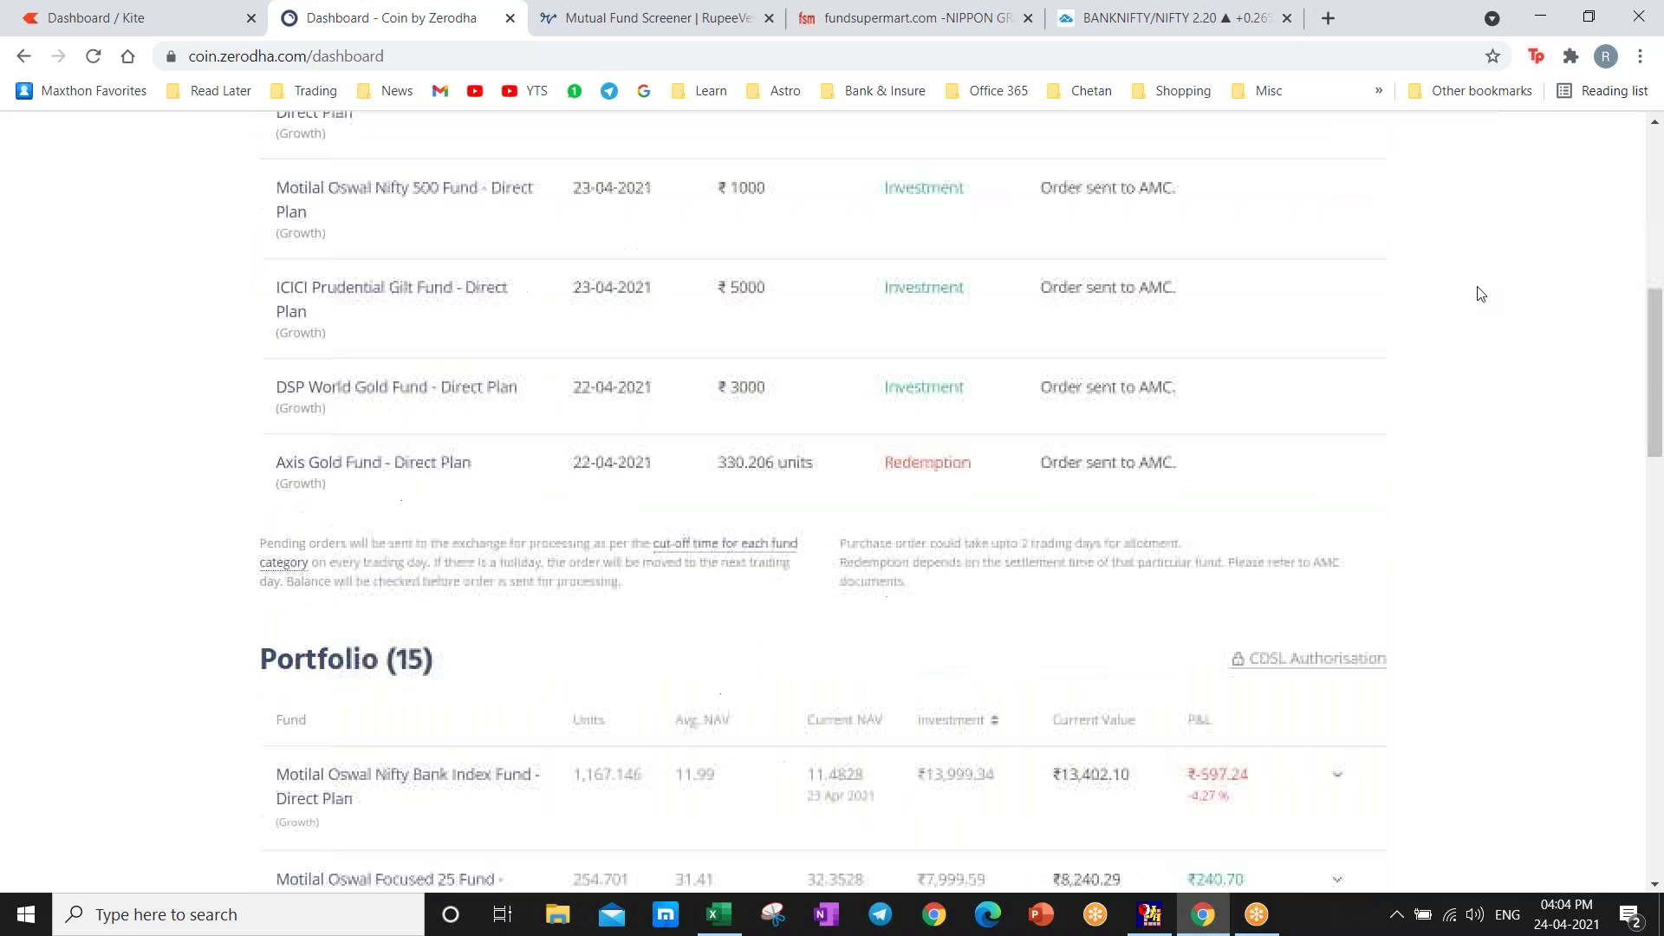
{"action": "scroll", "coordinate": [948, 639], "scroll_direction": "up", "scroll_amount": 4}
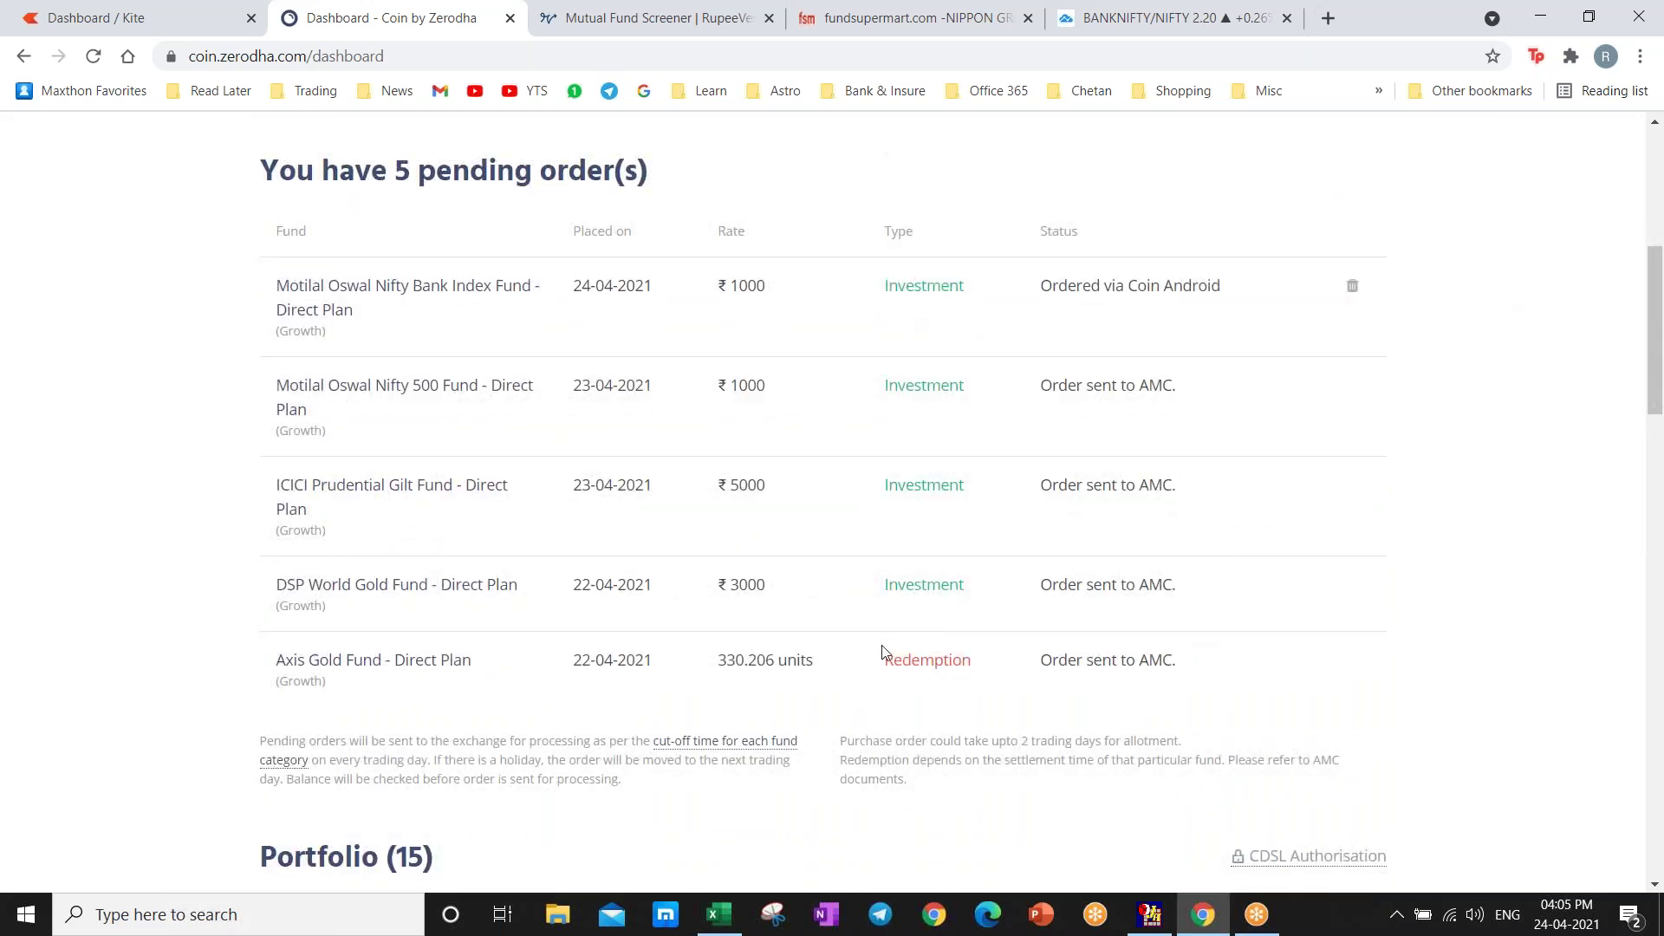
{"action": "scroll", "coordinate": [1196, 420], "scroll_direction": "down", "scroll_amount": 7}
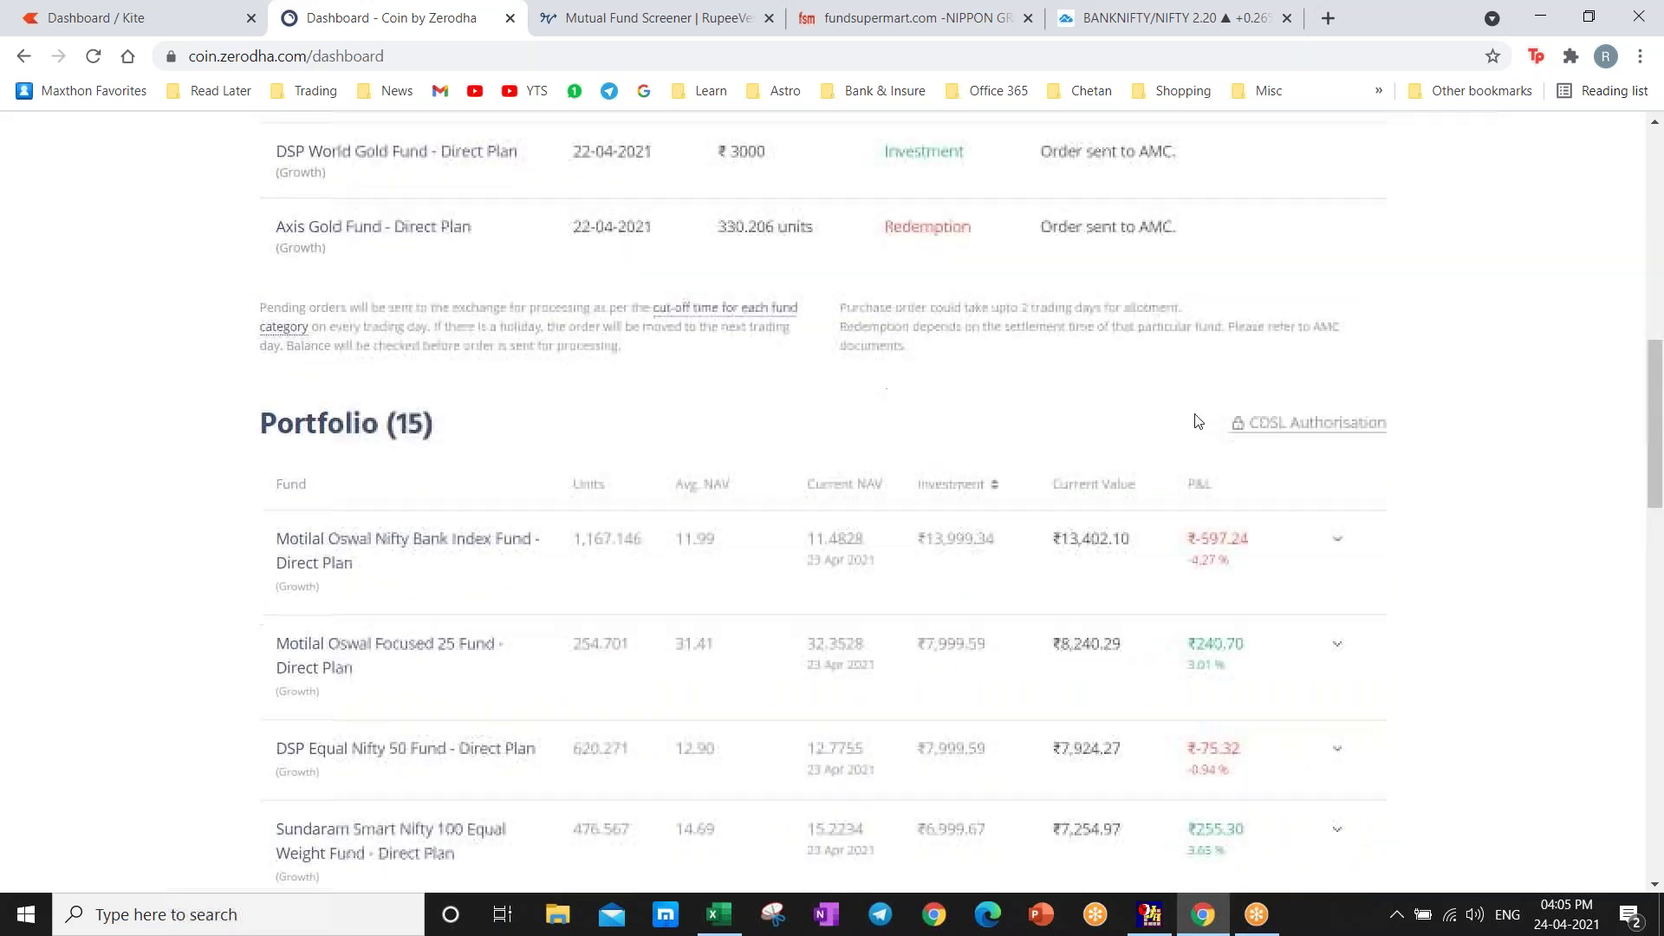
{"action": "scroll", "coordinate": [410, 330], "scroll_direction": "down", "scroll_amount": 12}
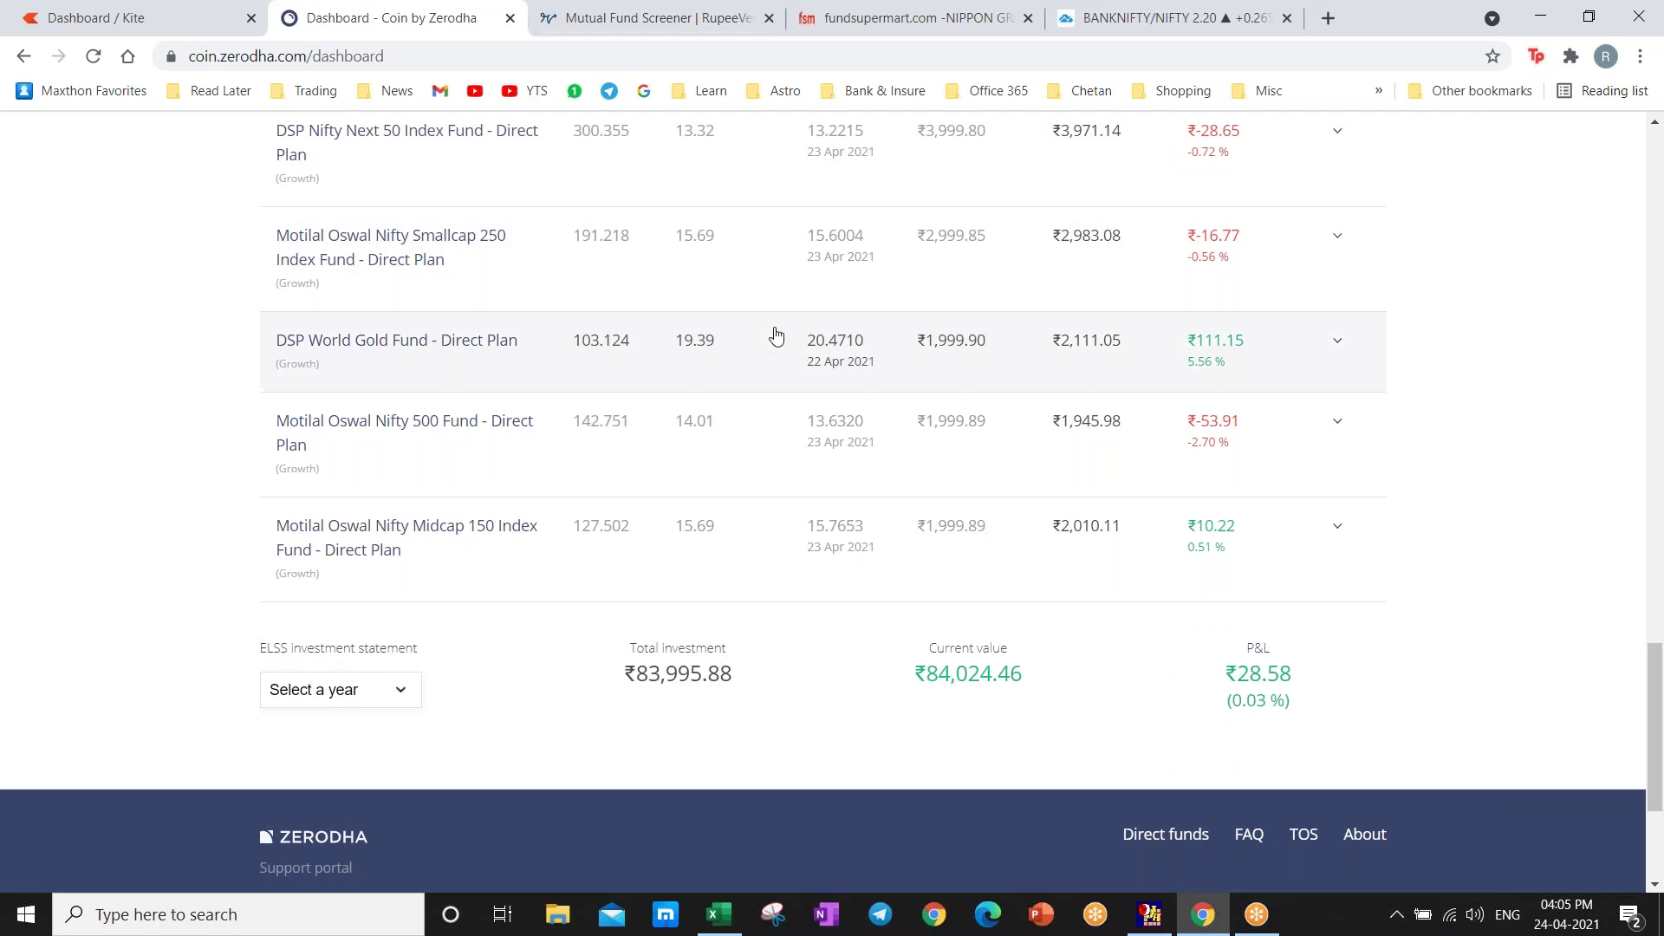
{"action": "left_click", "coordinate": [718, 915]}
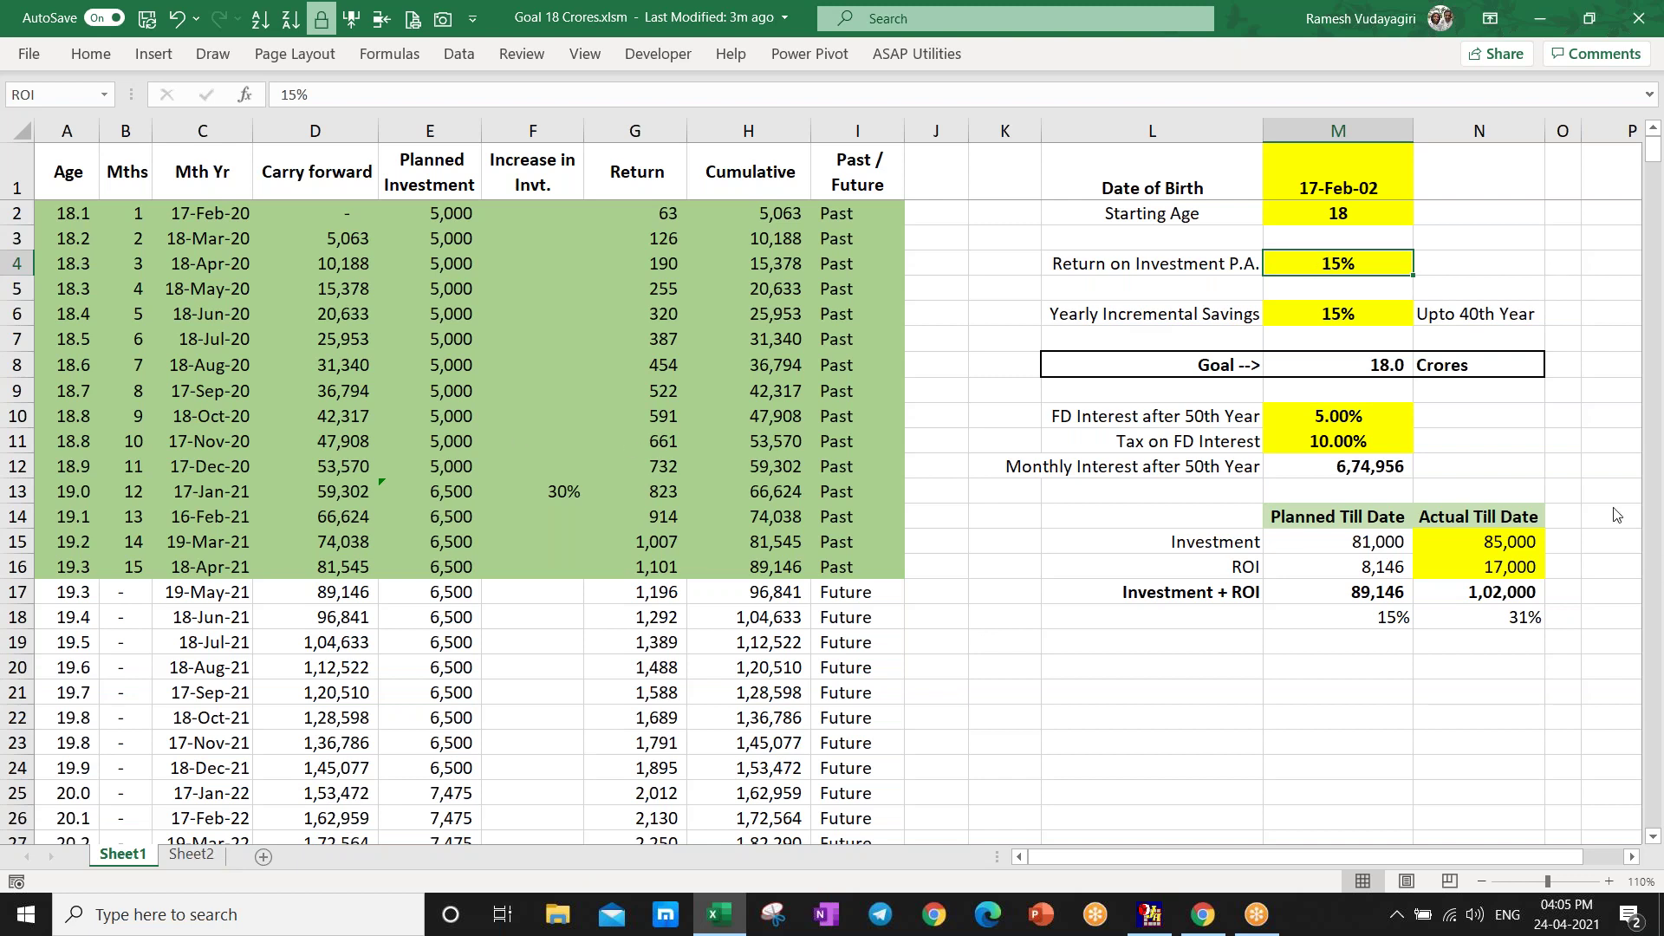
{"action": "left_click", "coordinate": [1342, 312]}
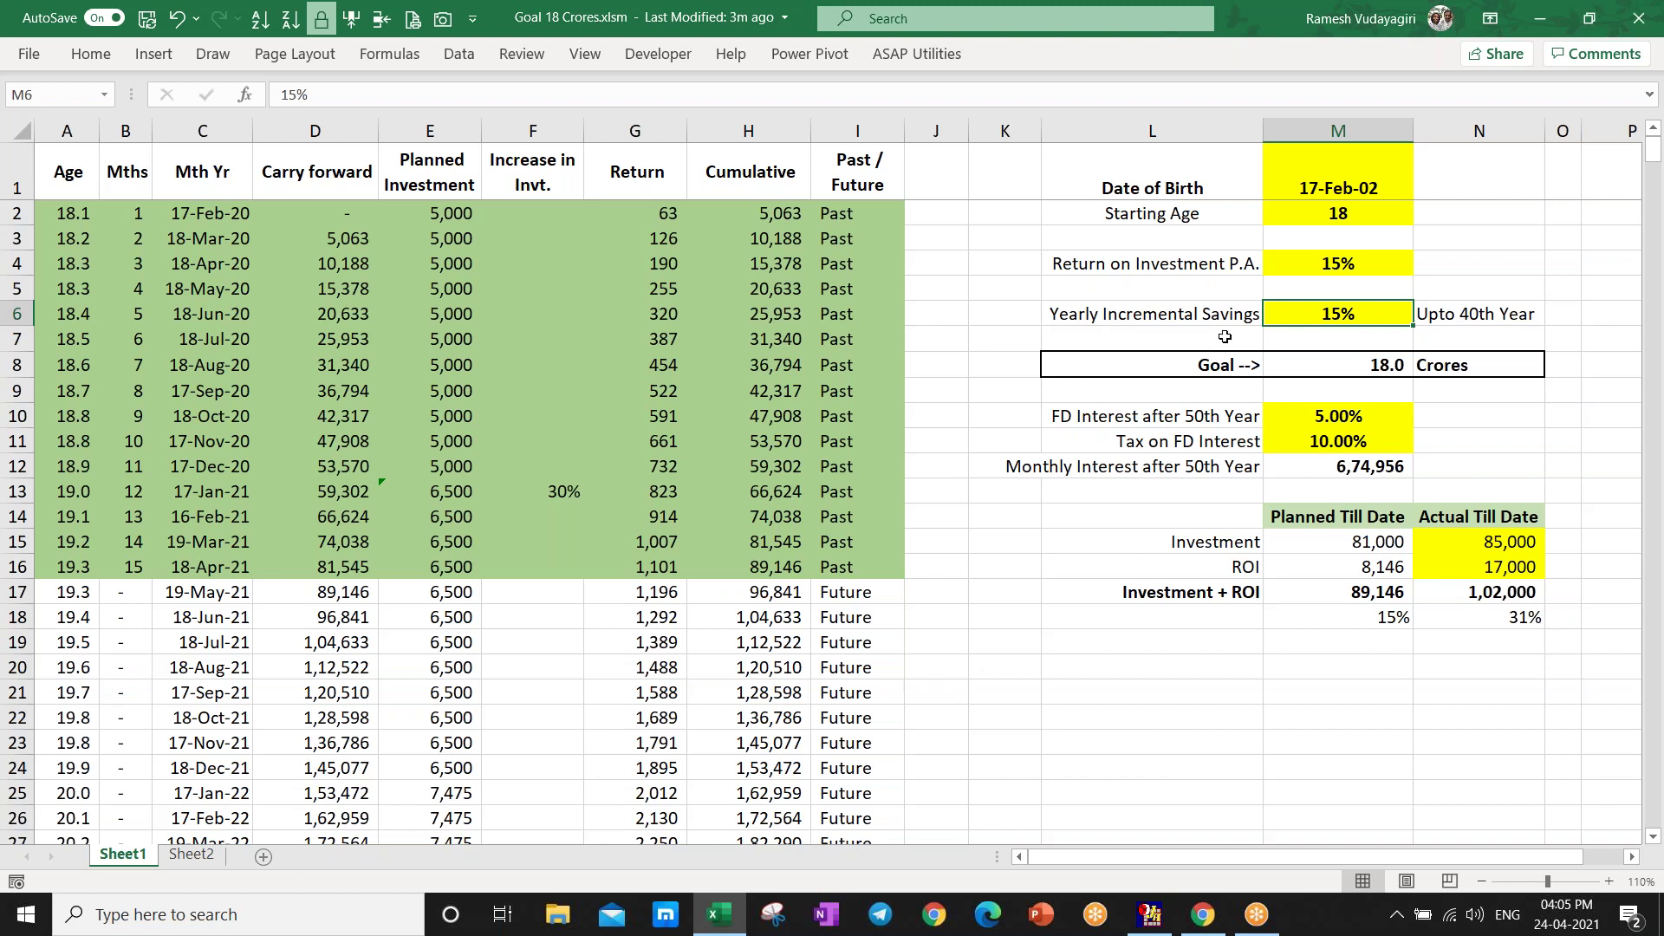
{"action": "type", "text": "10"}
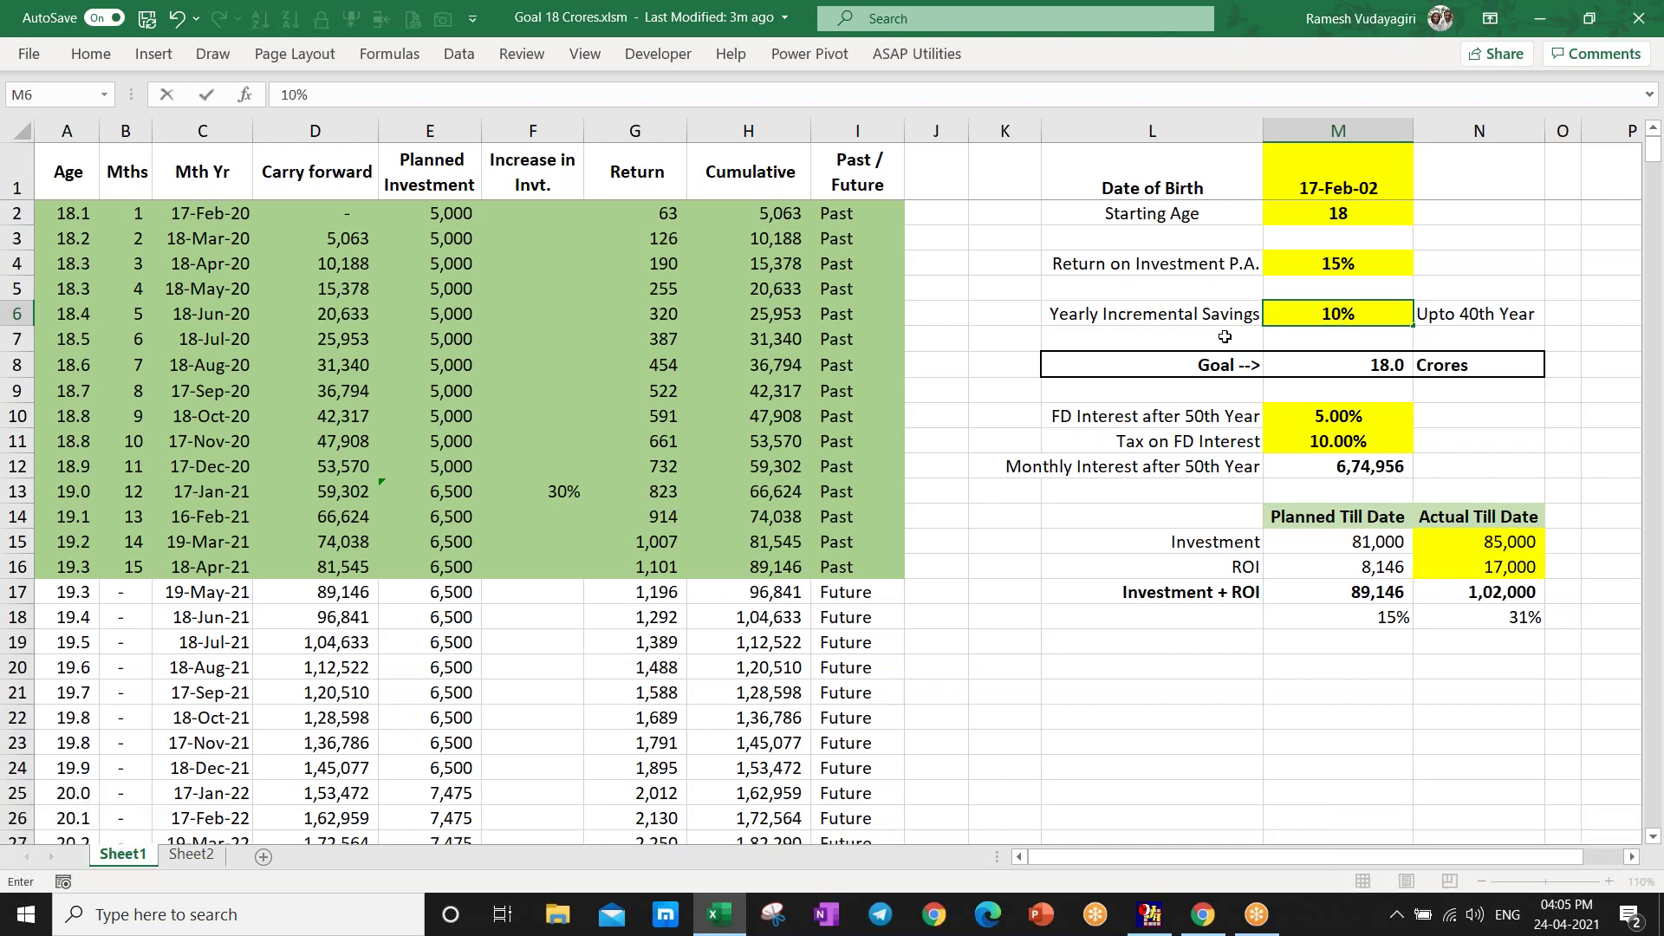
{"action": "key", "text": "Return"}
{"action": "key", "text": "Down"}
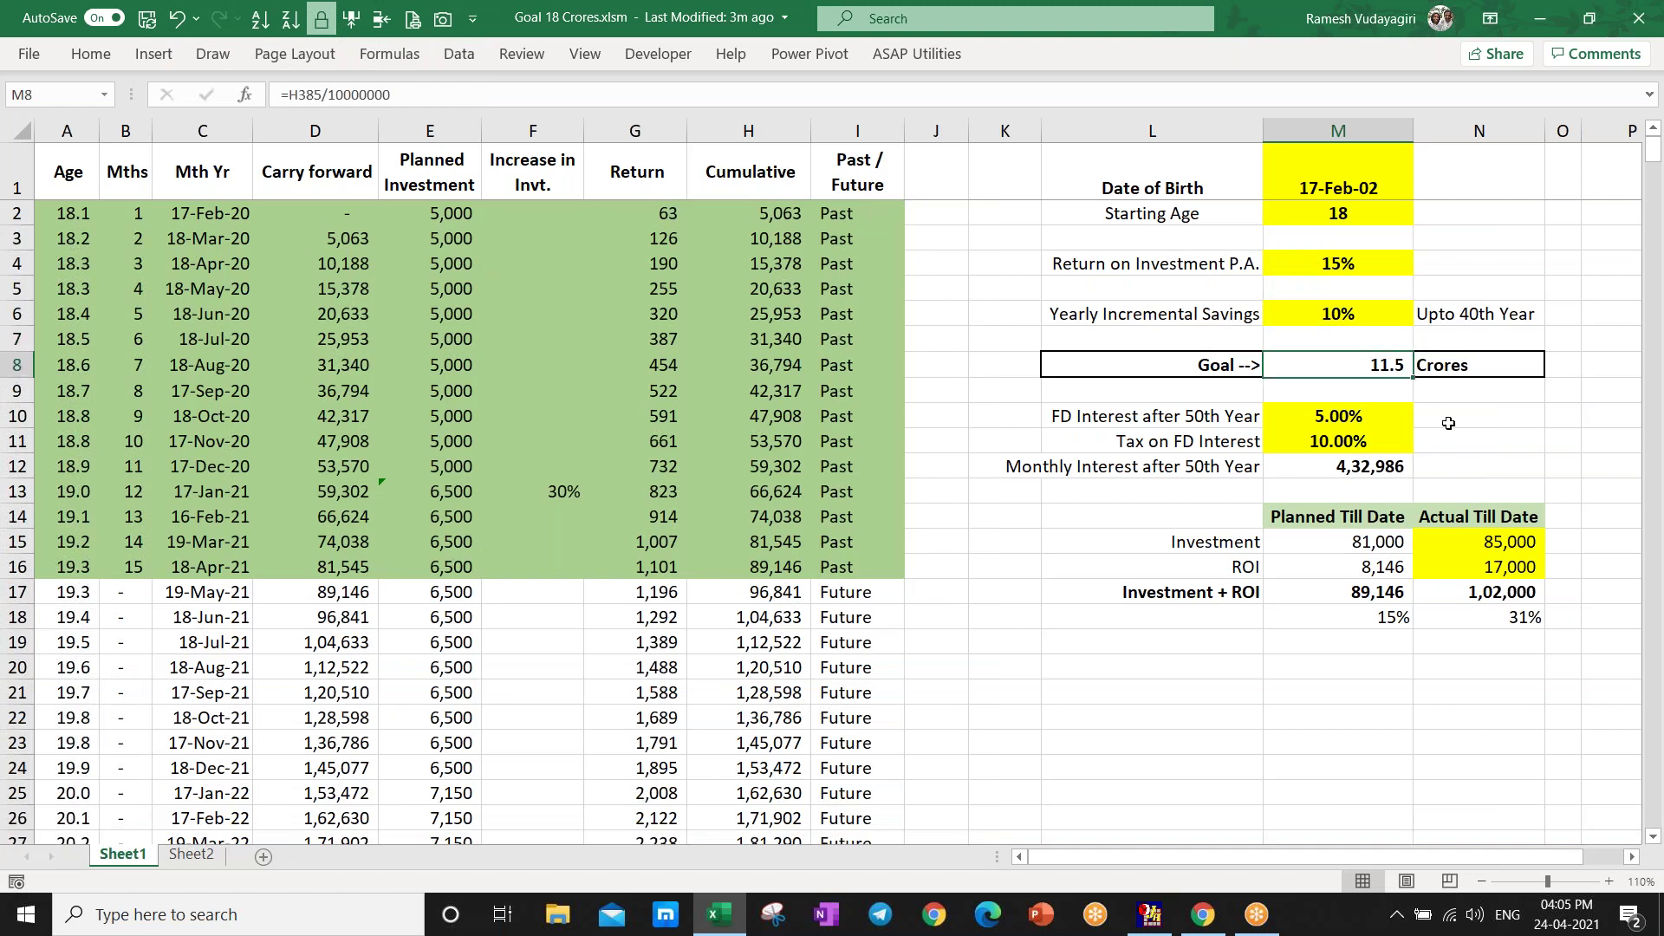
{"action": "left_click", "coordinate": [1339, 314]}
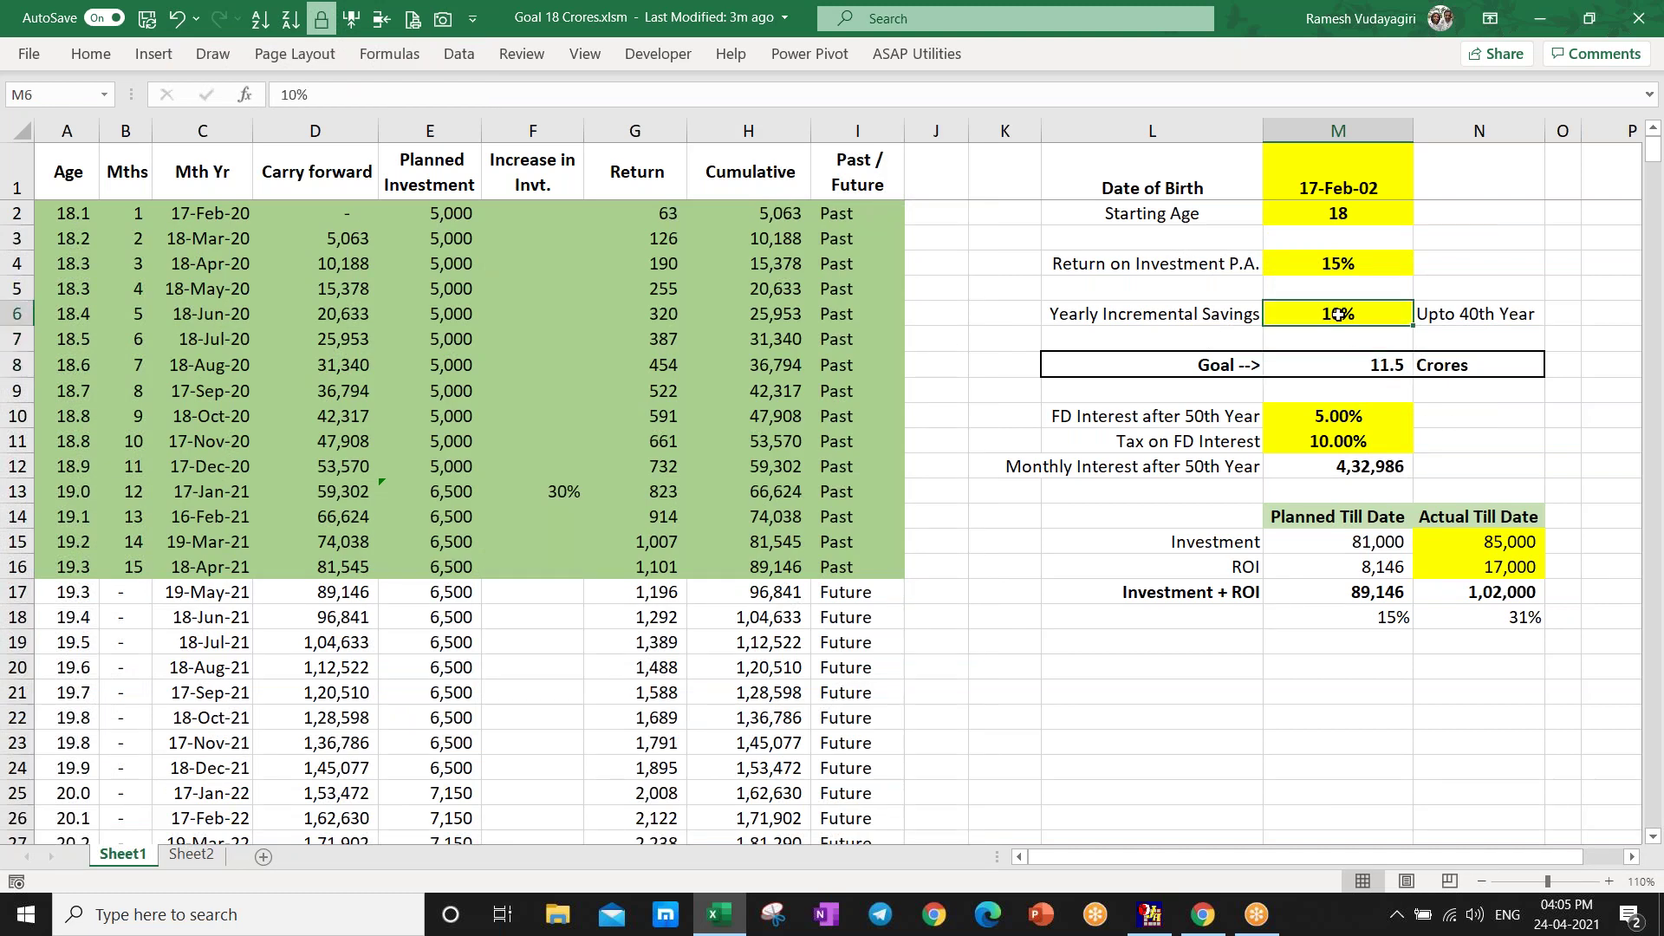
{"action": "type", "text": "15"}
{"action": "key", "text": "Return"}
{"action": "key", "text": "Down"}
{"action": "key", "text": "Up"}
{"action": "key", "text": "Up"}
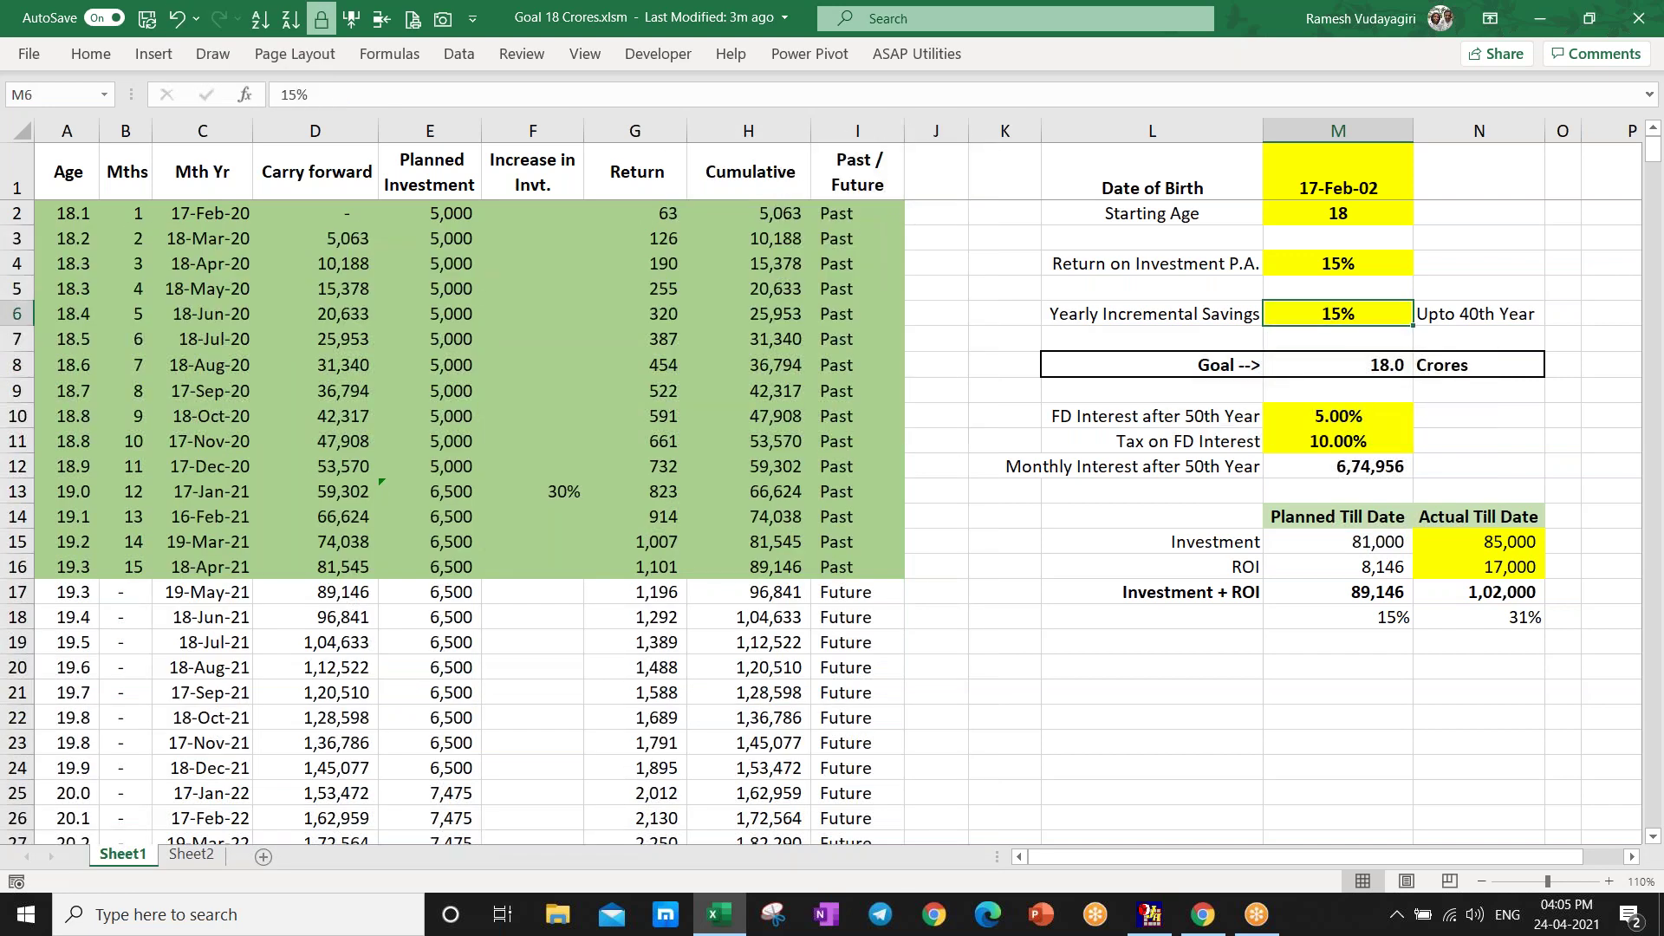
{"action": "type", "text": "20"}
{"action": "key", "text": "Return"}
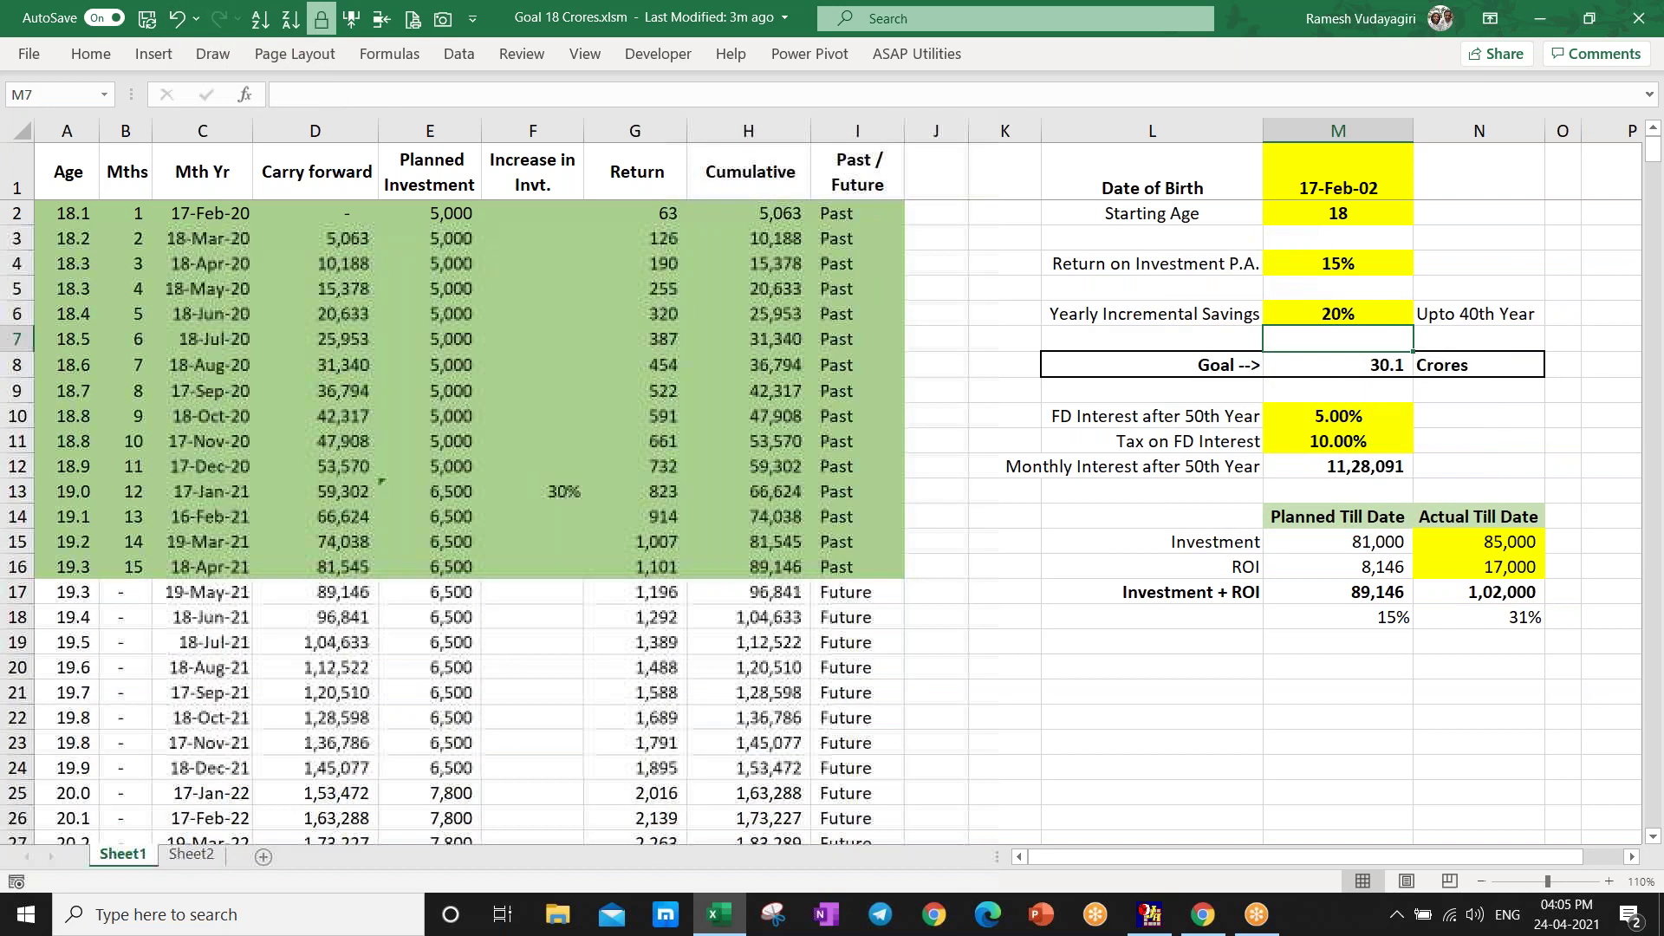
{"action": "key", "text": "Down"}
{"action": "key", "text": "Up"}
{"action": "key", "text": "Up"}
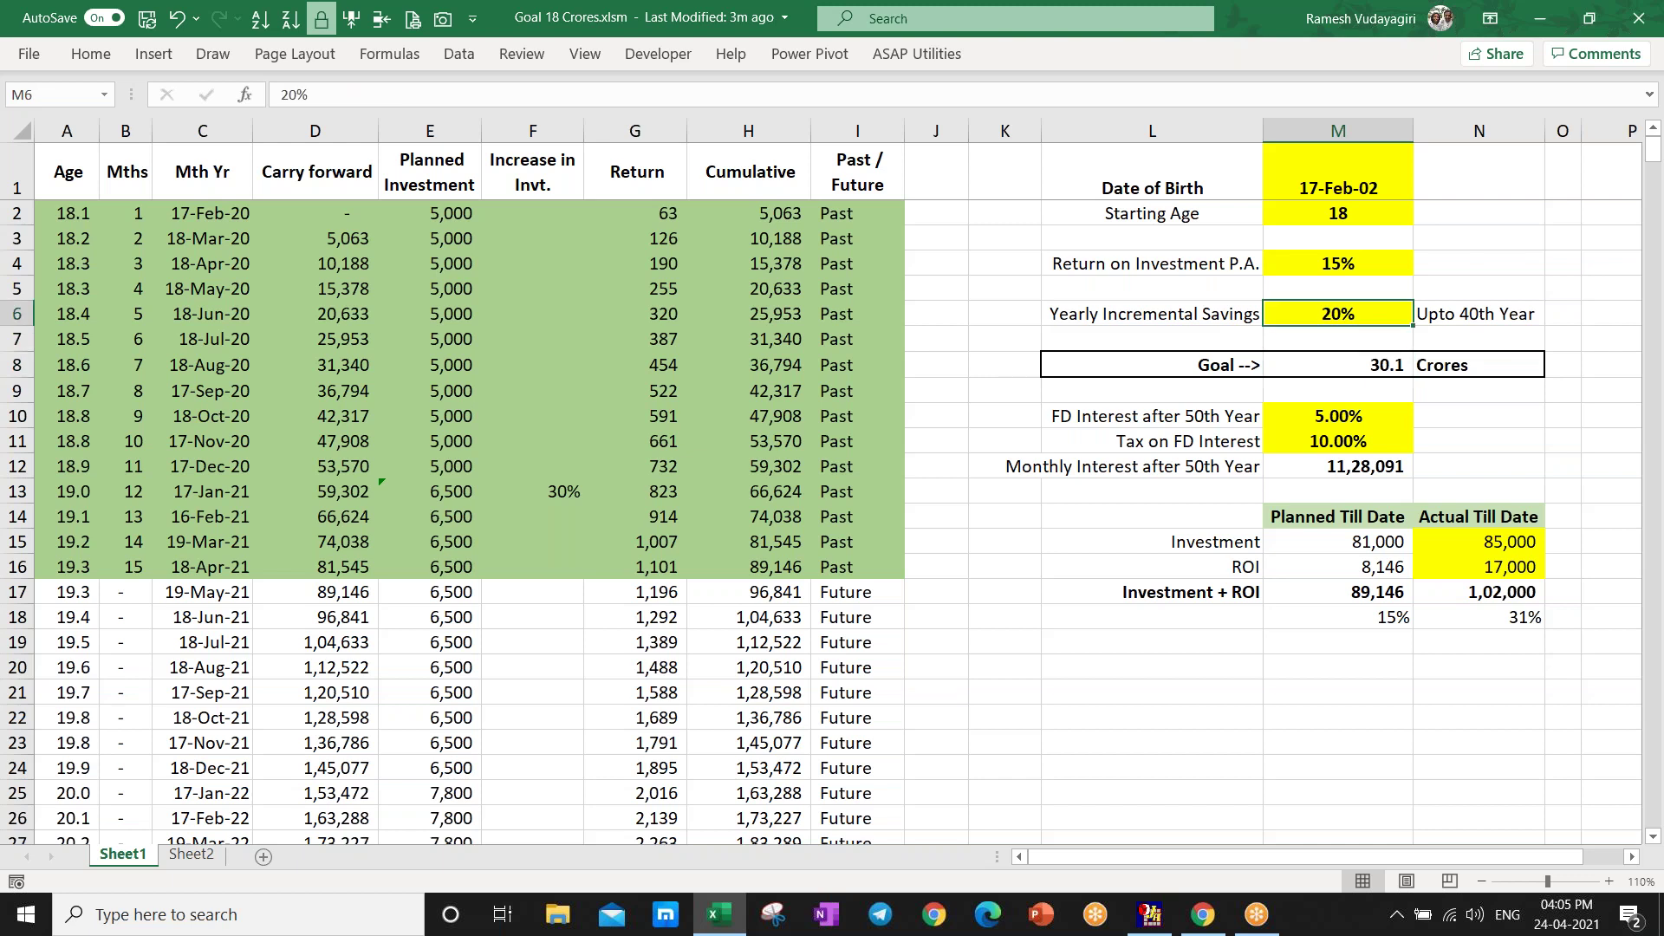
{"action": "type", "text": "15"}
{"action": "key", "text": "Return"}
{"action": "key", "text": "Up"}
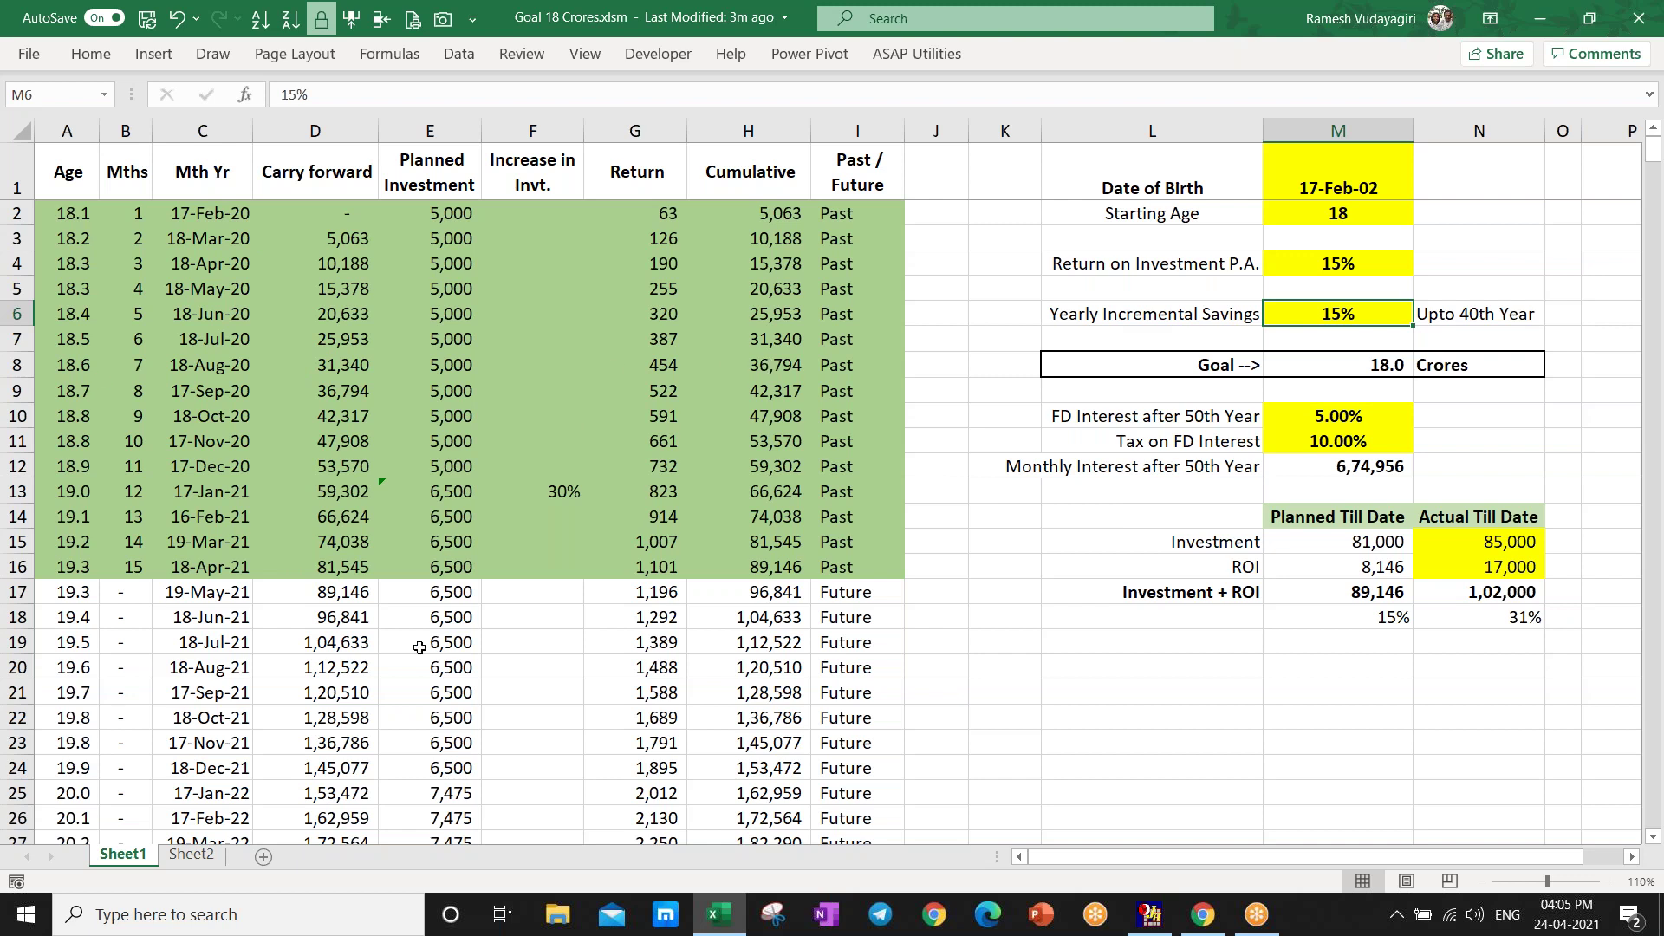
{"action": "left_click", "coordinate": [192, 855]}
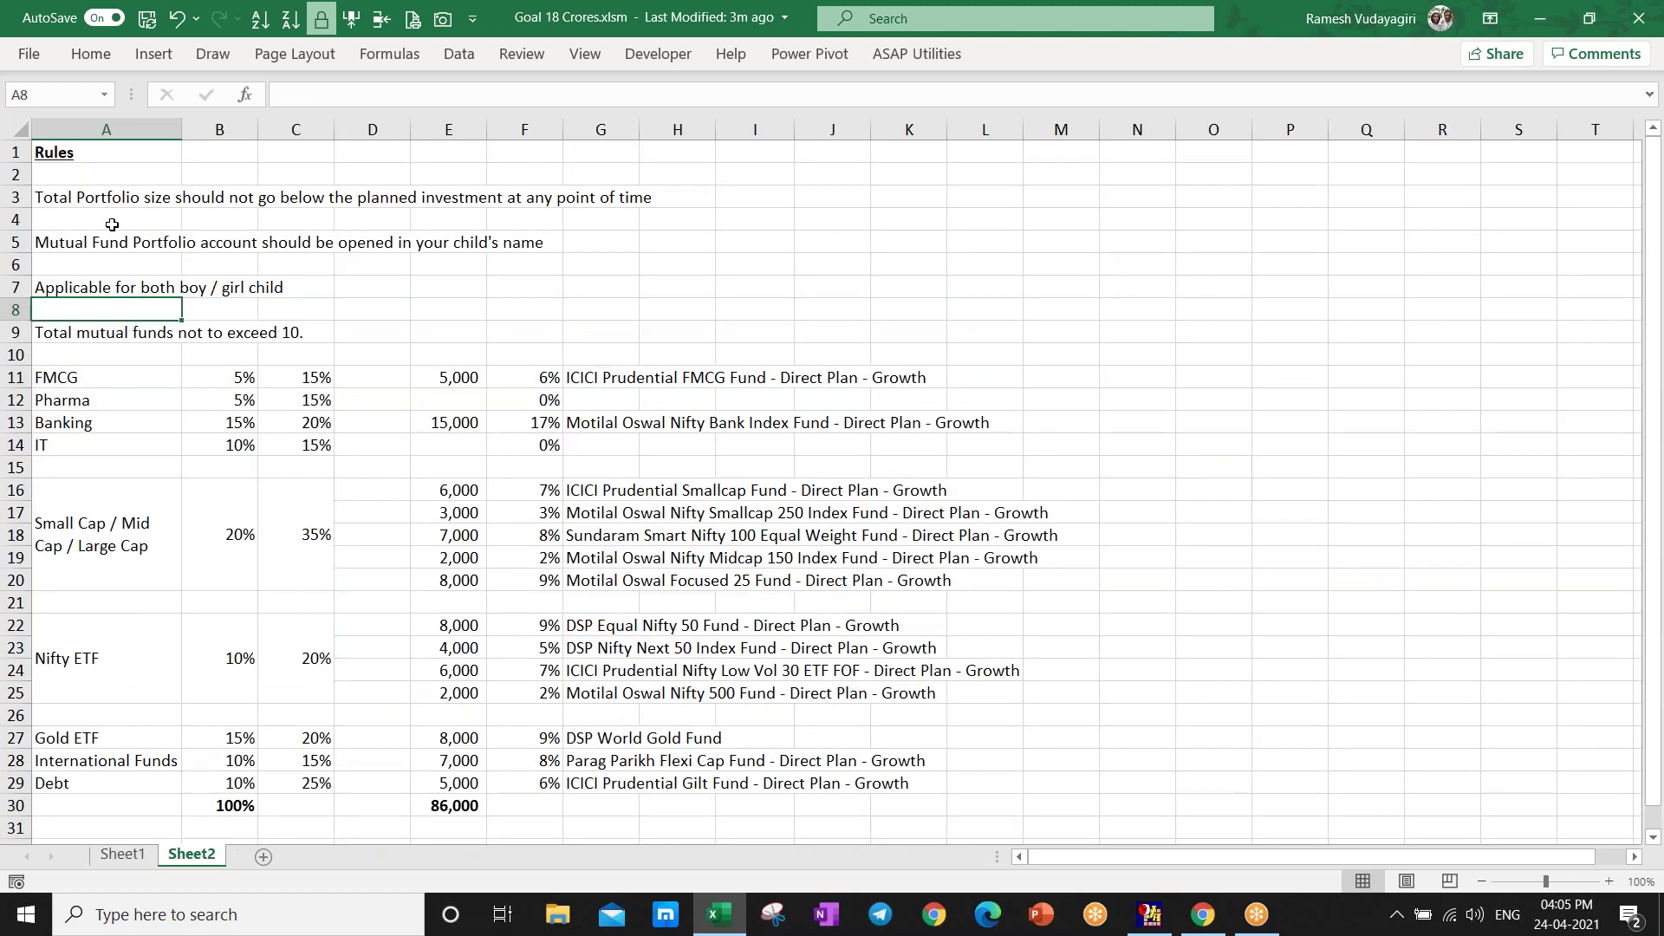
{"action": "left_click", "coordinate": [72, 197]}
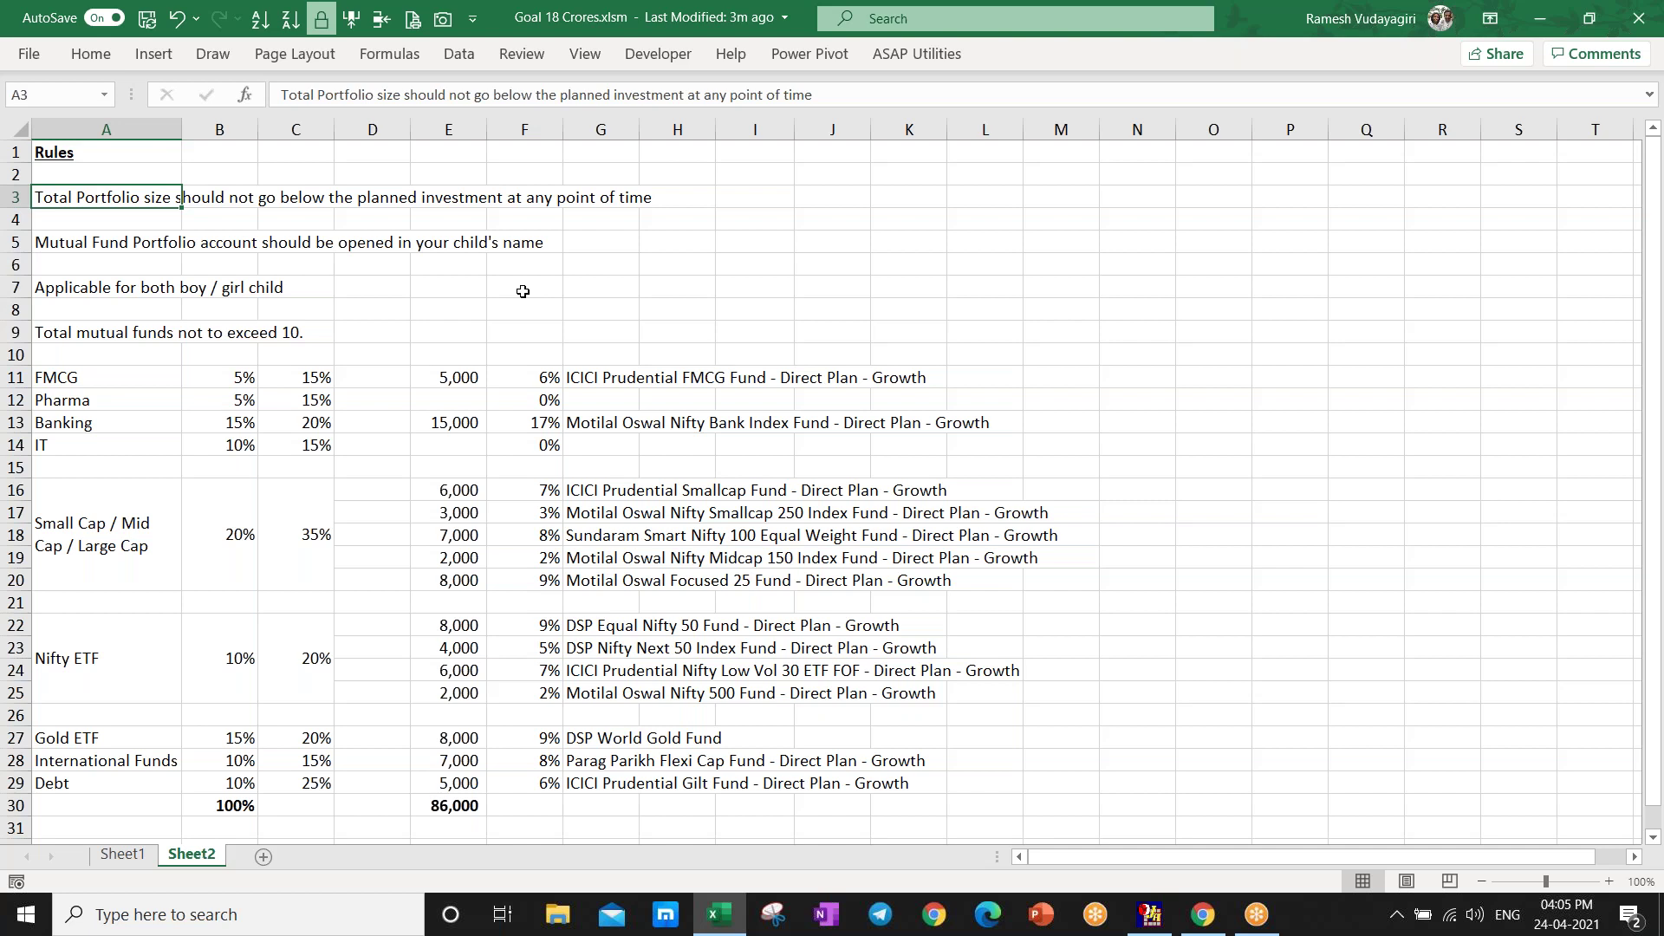
{"action": "left_click", "coordinate": [137, 855]}
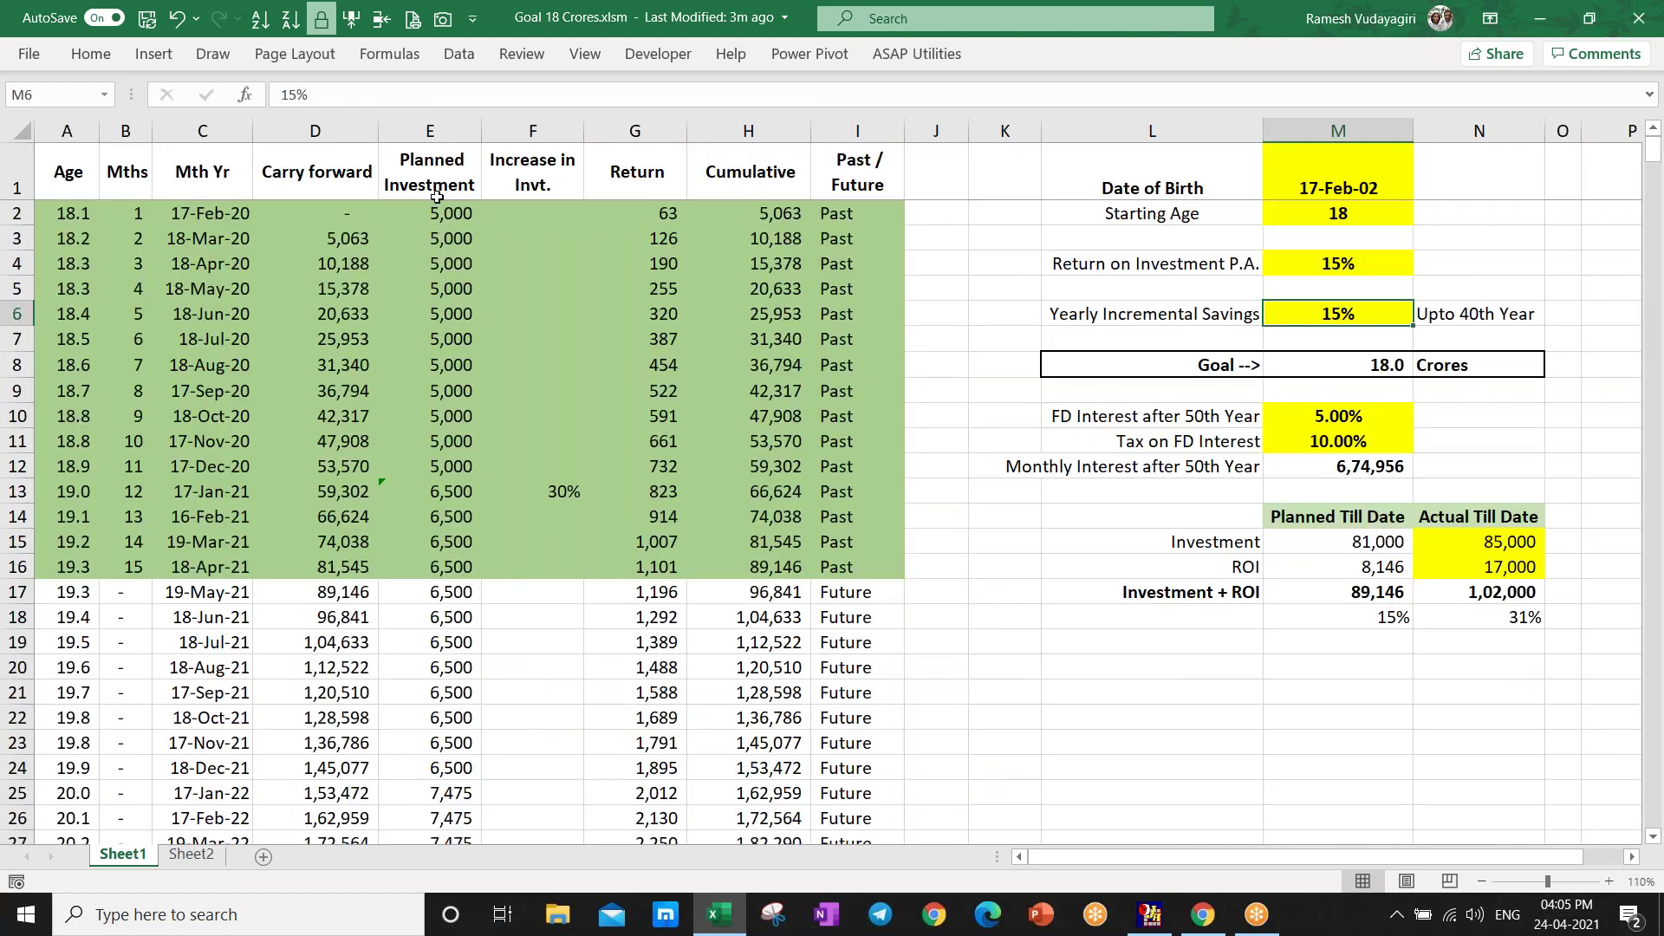
{"action": "left_click_drag", "start_coordinate": [433, 213], "coordinate": [392, 564]}
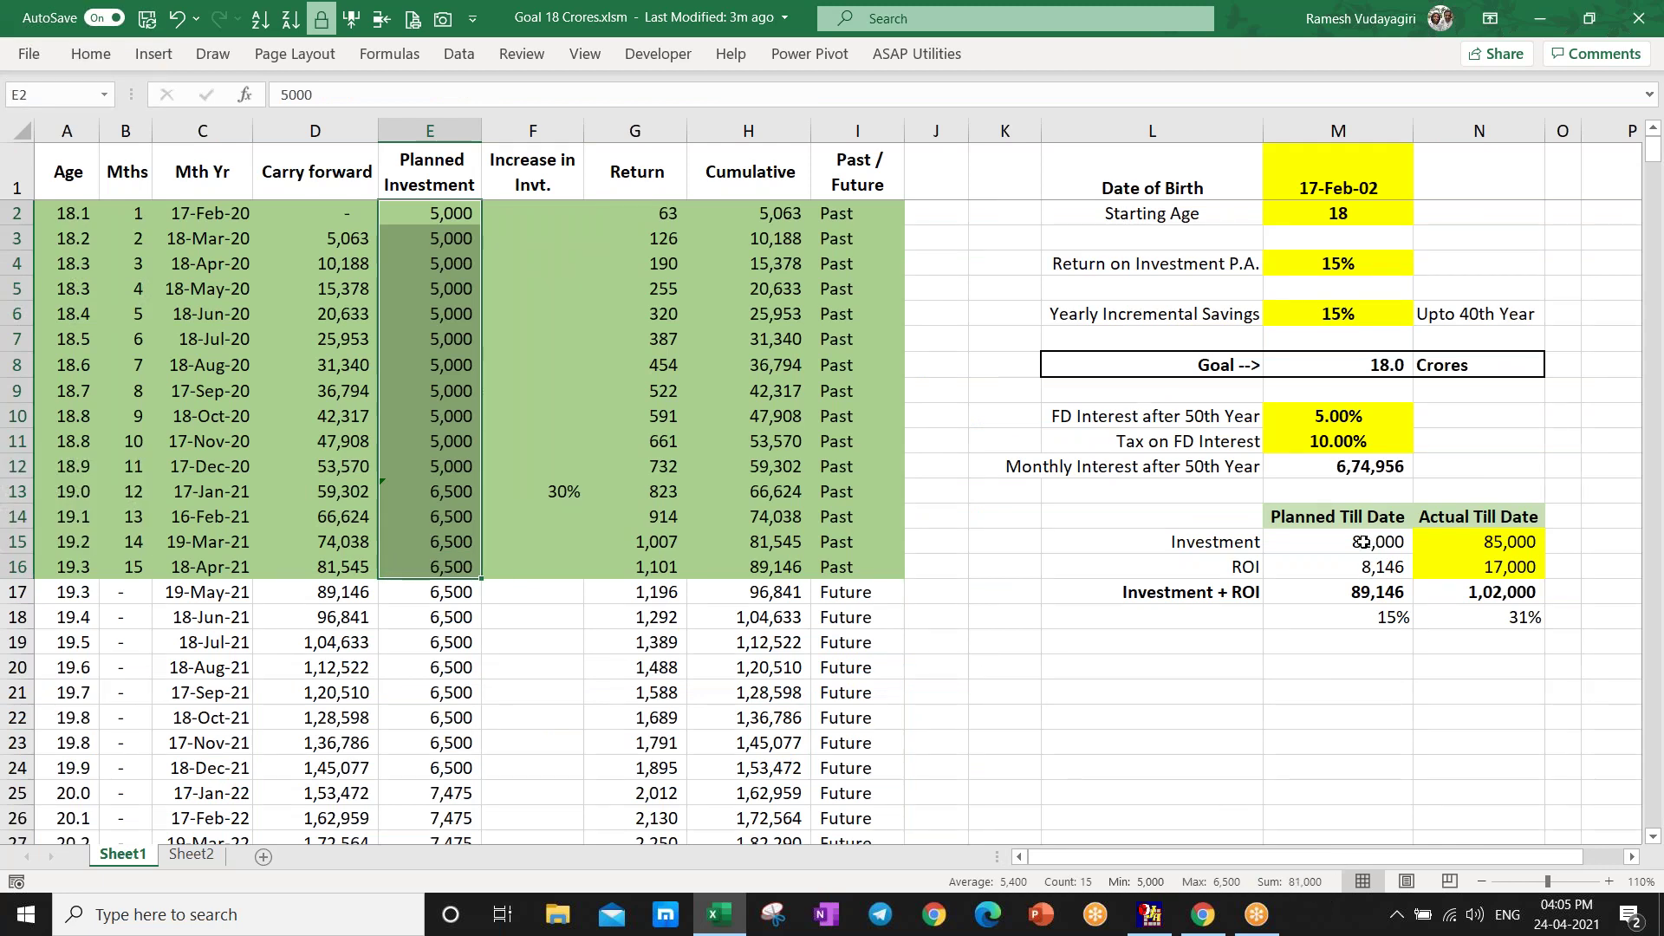
{"action": "left_click", "coordinate": [1468, 542]}
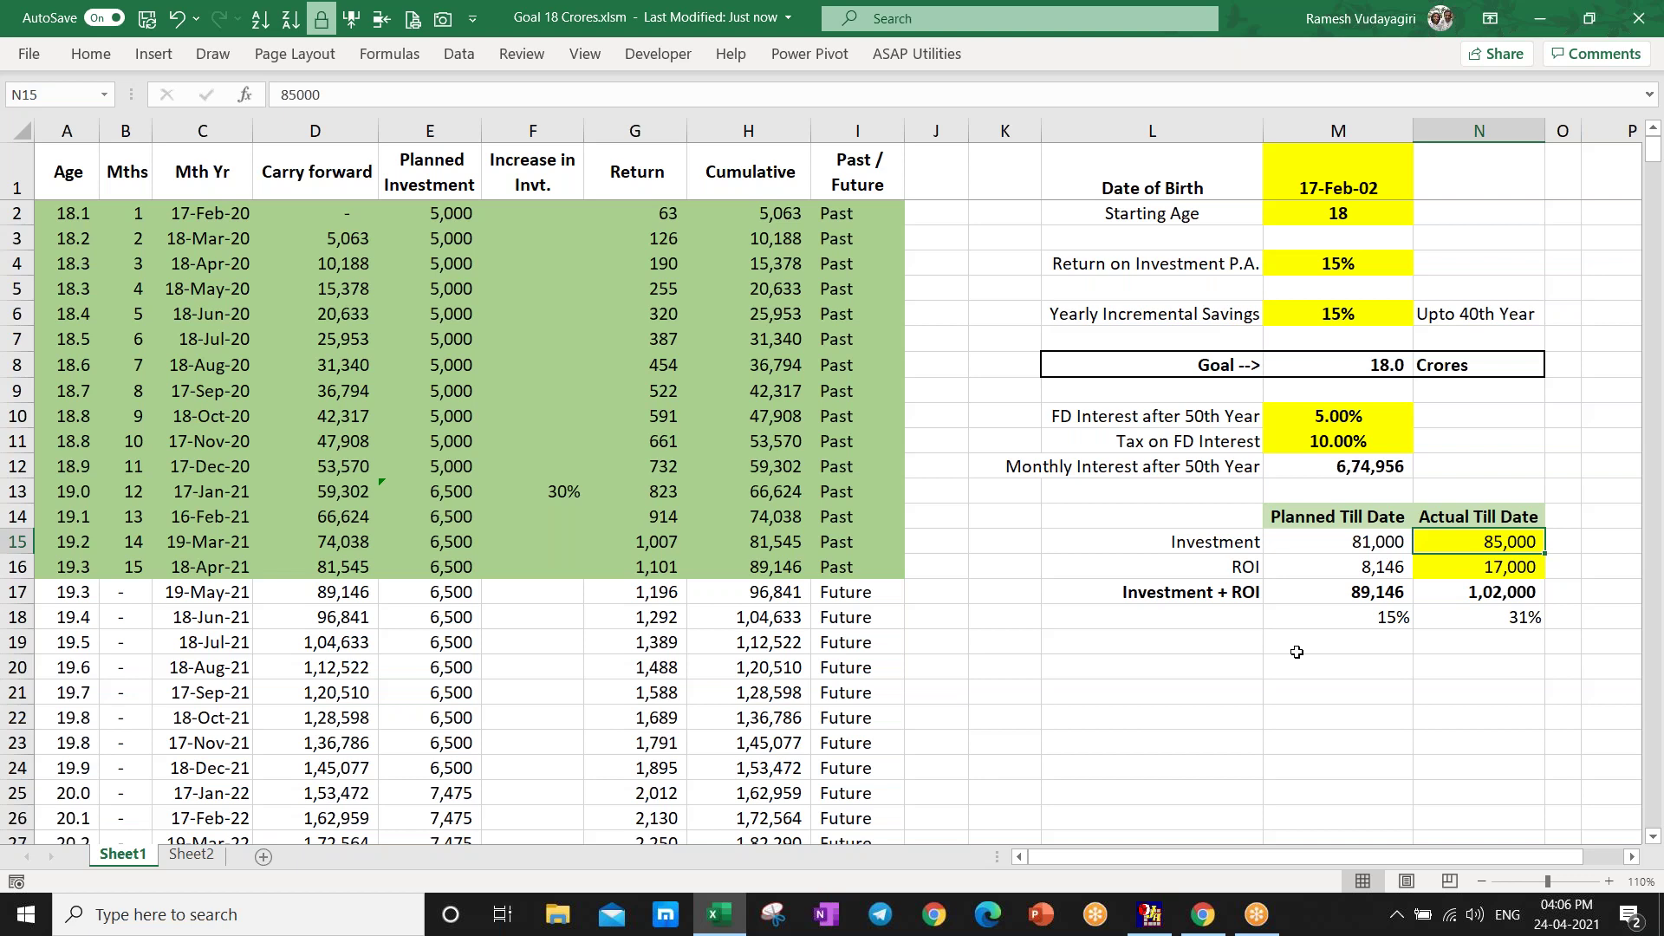
{"action": "left_click", "coordinate": [429, 210]}
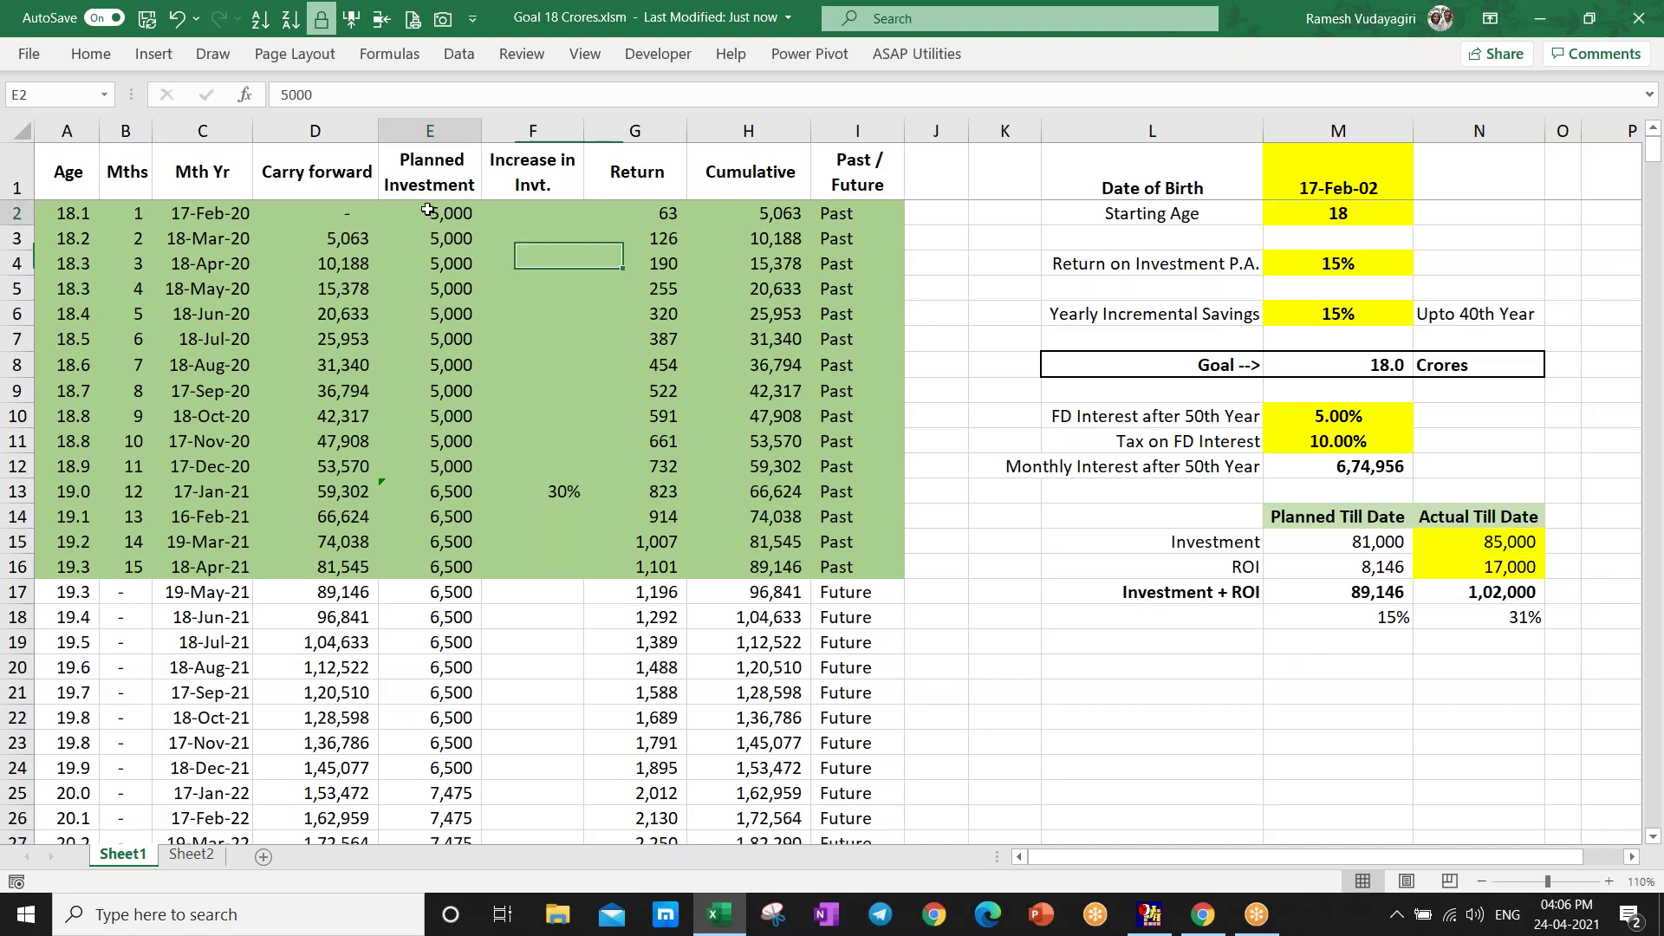
- Enter 1,000 as the first planned investment in E2 and check the 3.6-crore goal
{"action": "left_click", "coordinate": [451, 339]}
{"action": "left_click", "coordinate": [430, 213]}
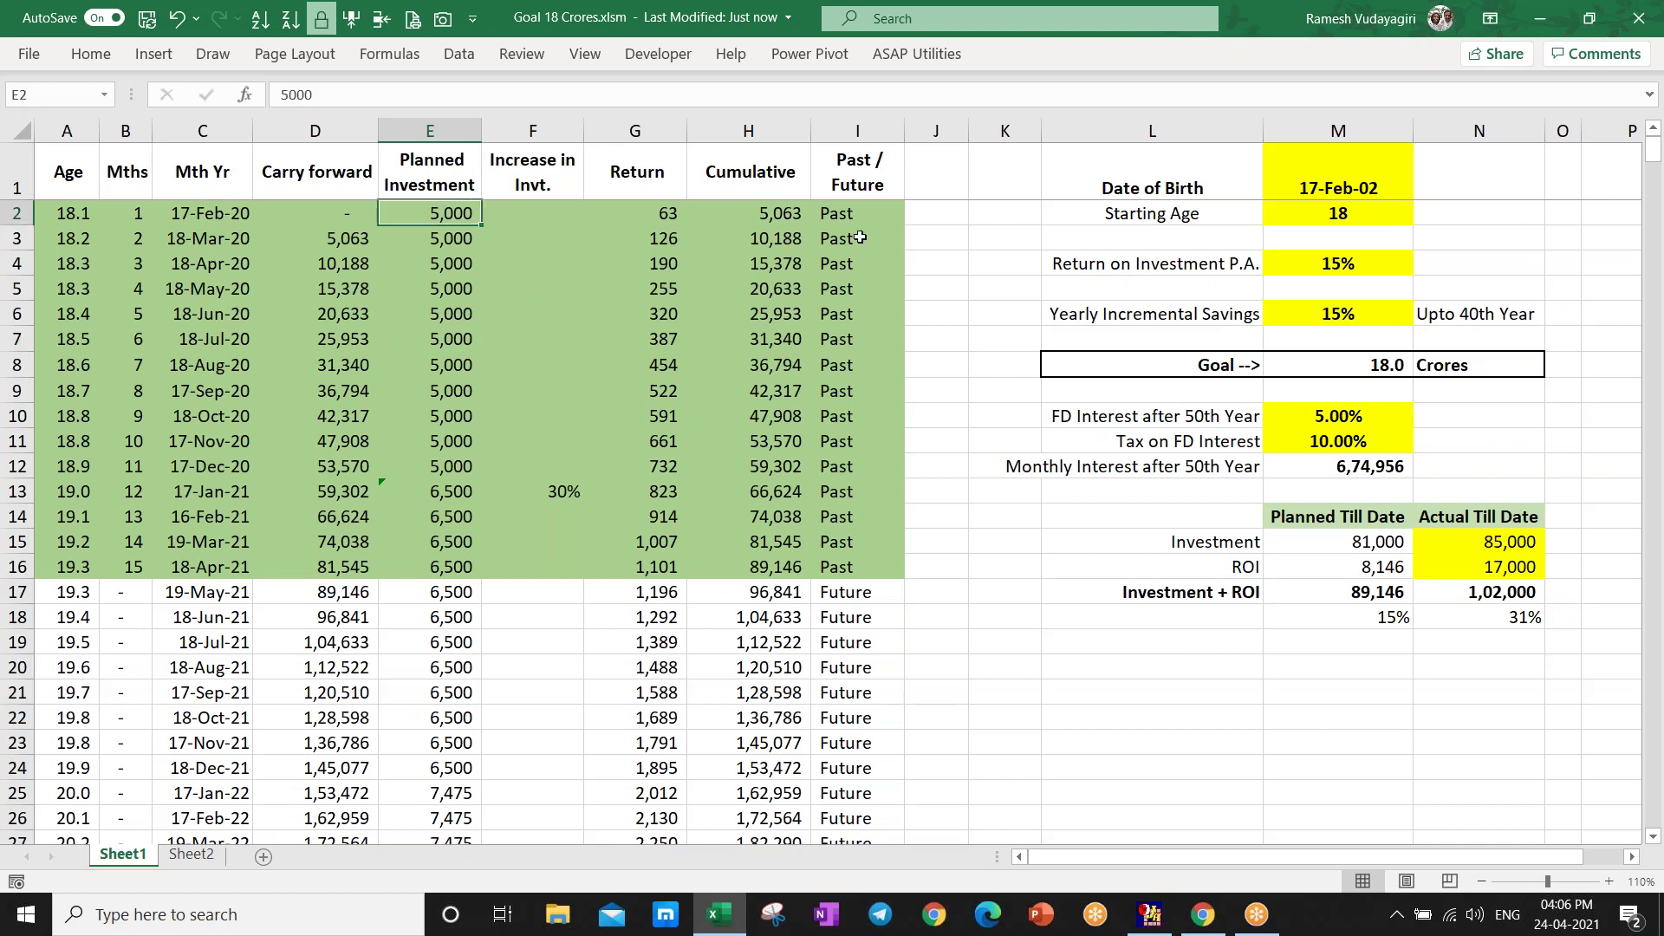
{"action": "type", "text": "1000"}
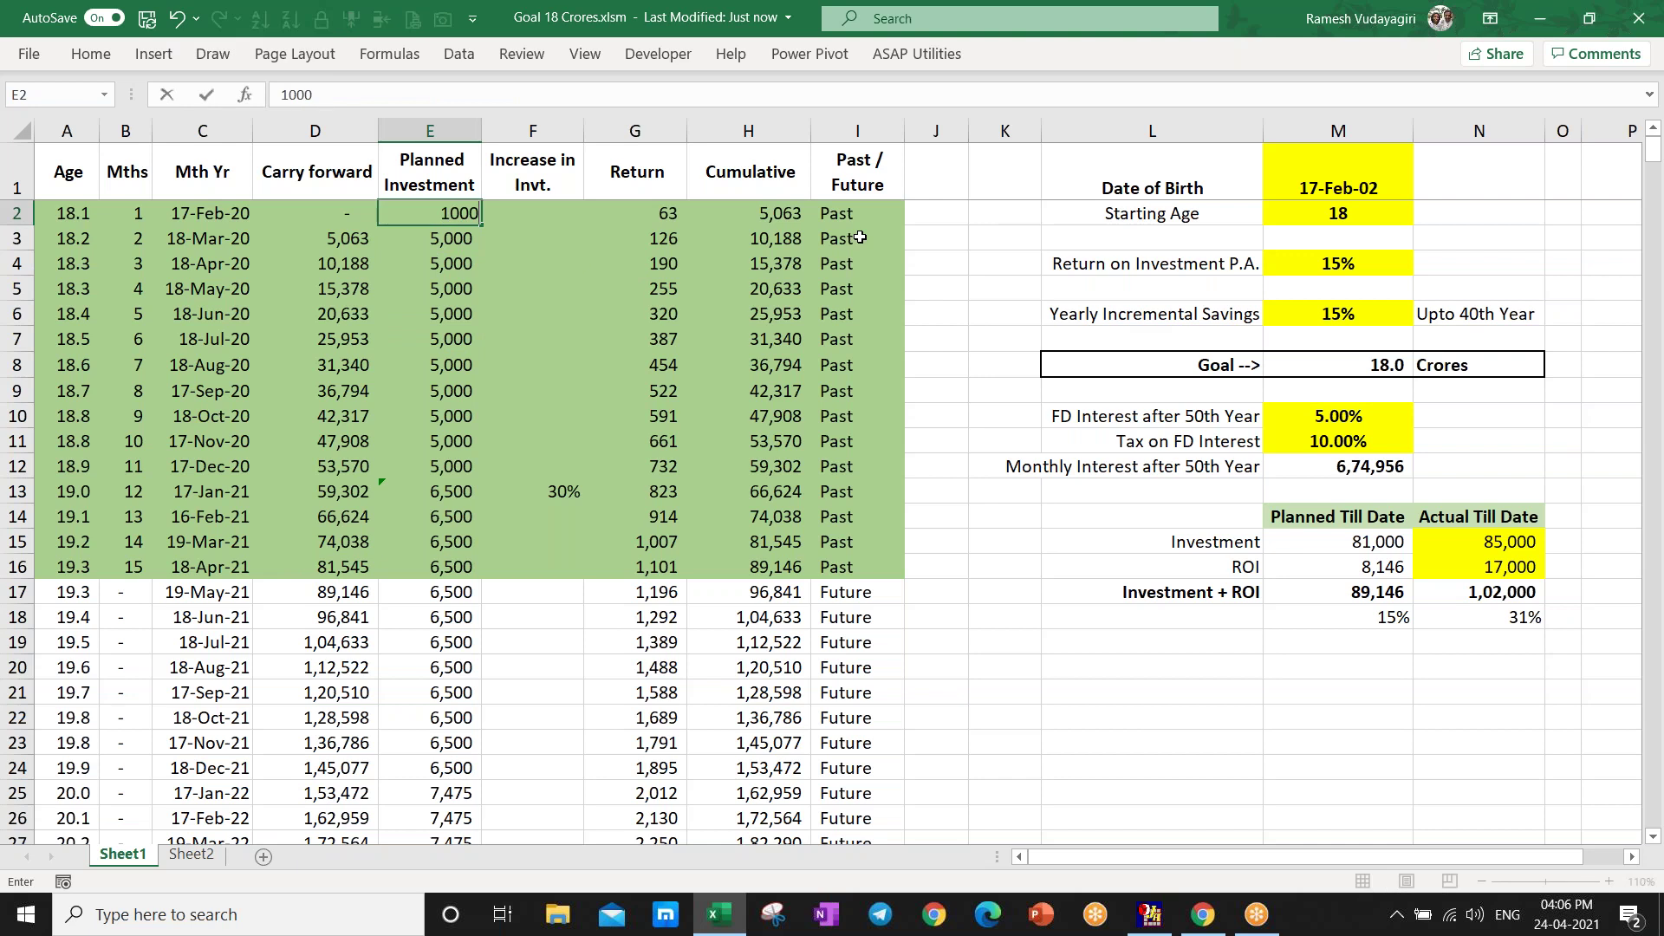
{"action": "key", "text": "Return"}
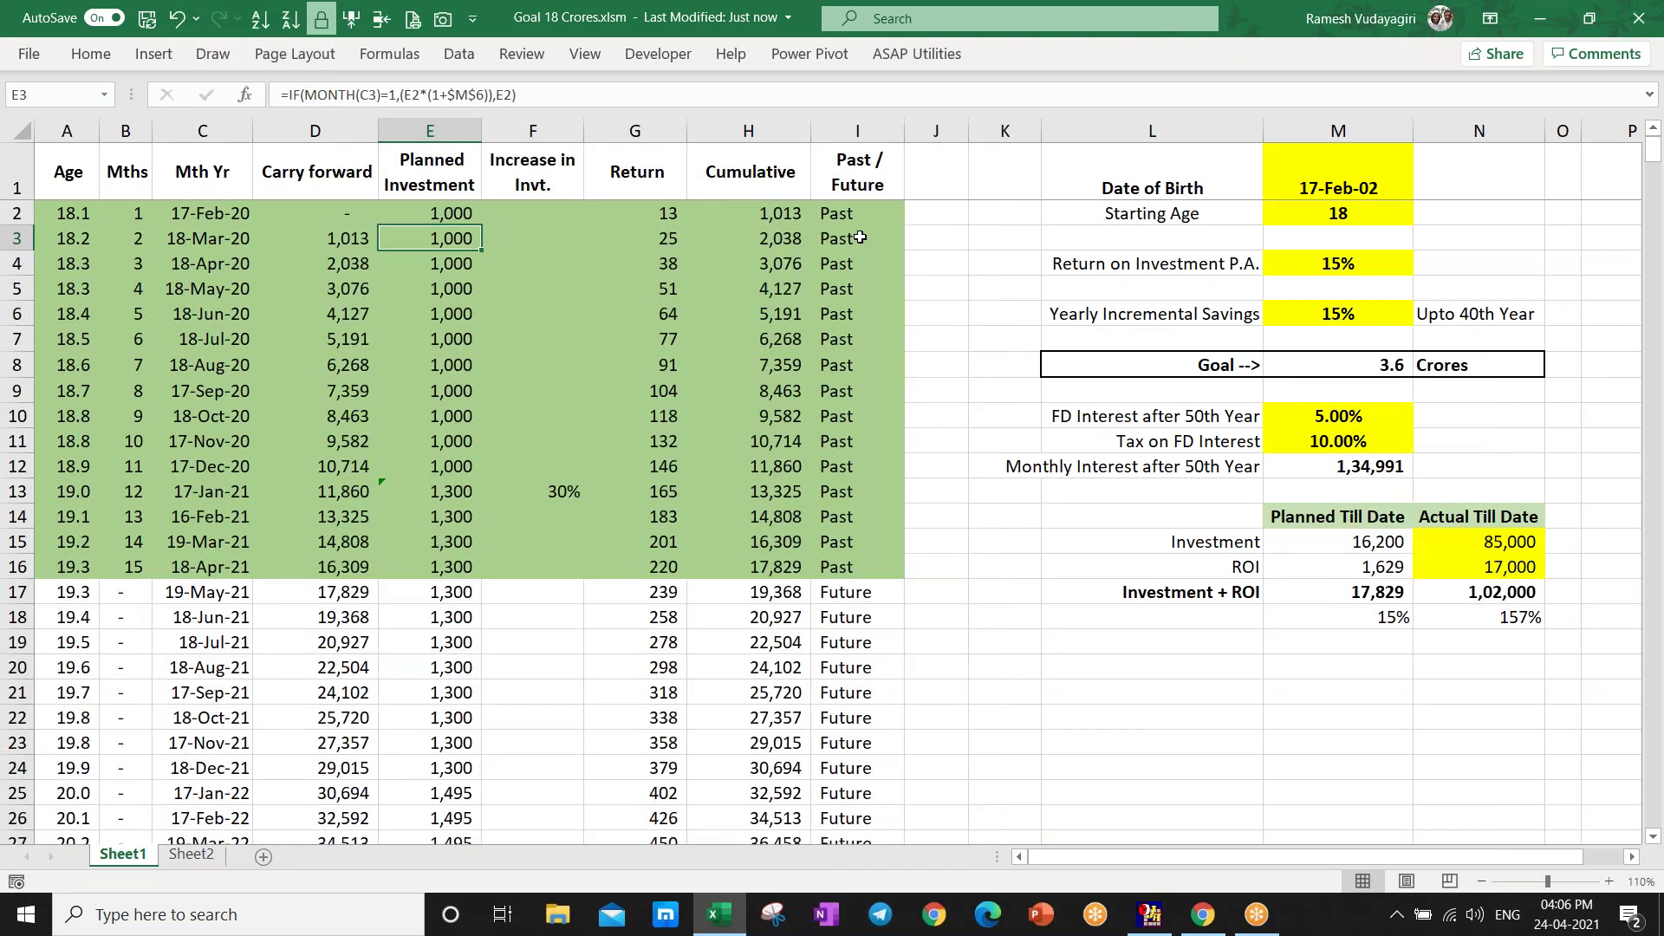
{"action": "key", "text": "Up"}
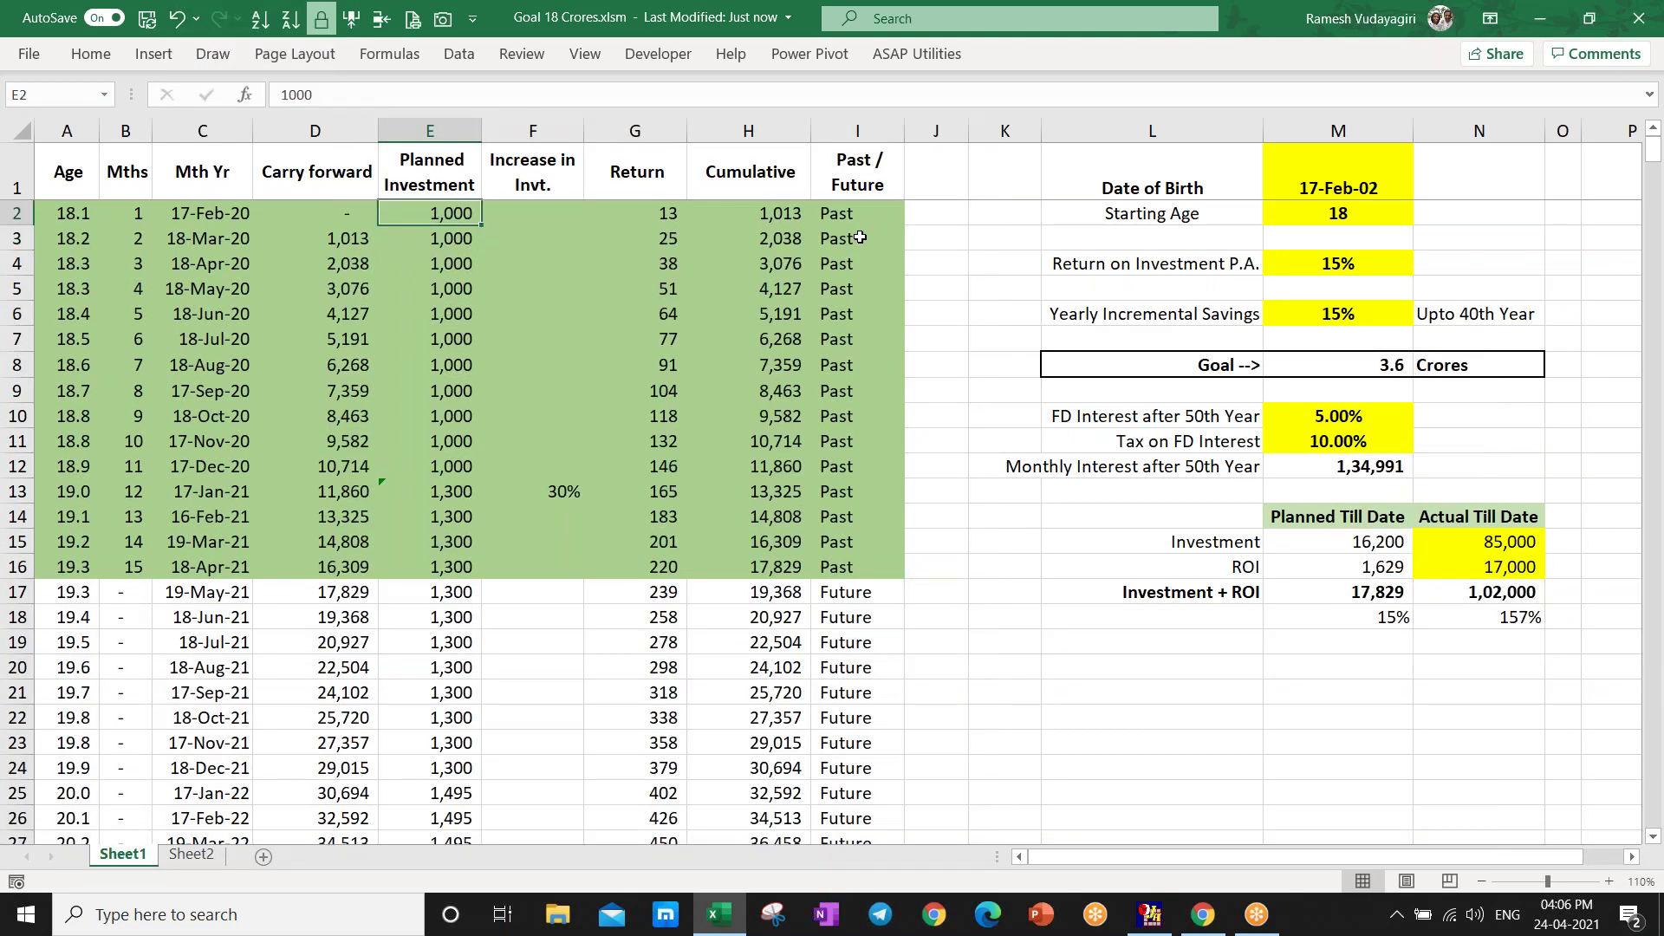
{"action": "left_click", "coordinate": [1373, 367]}
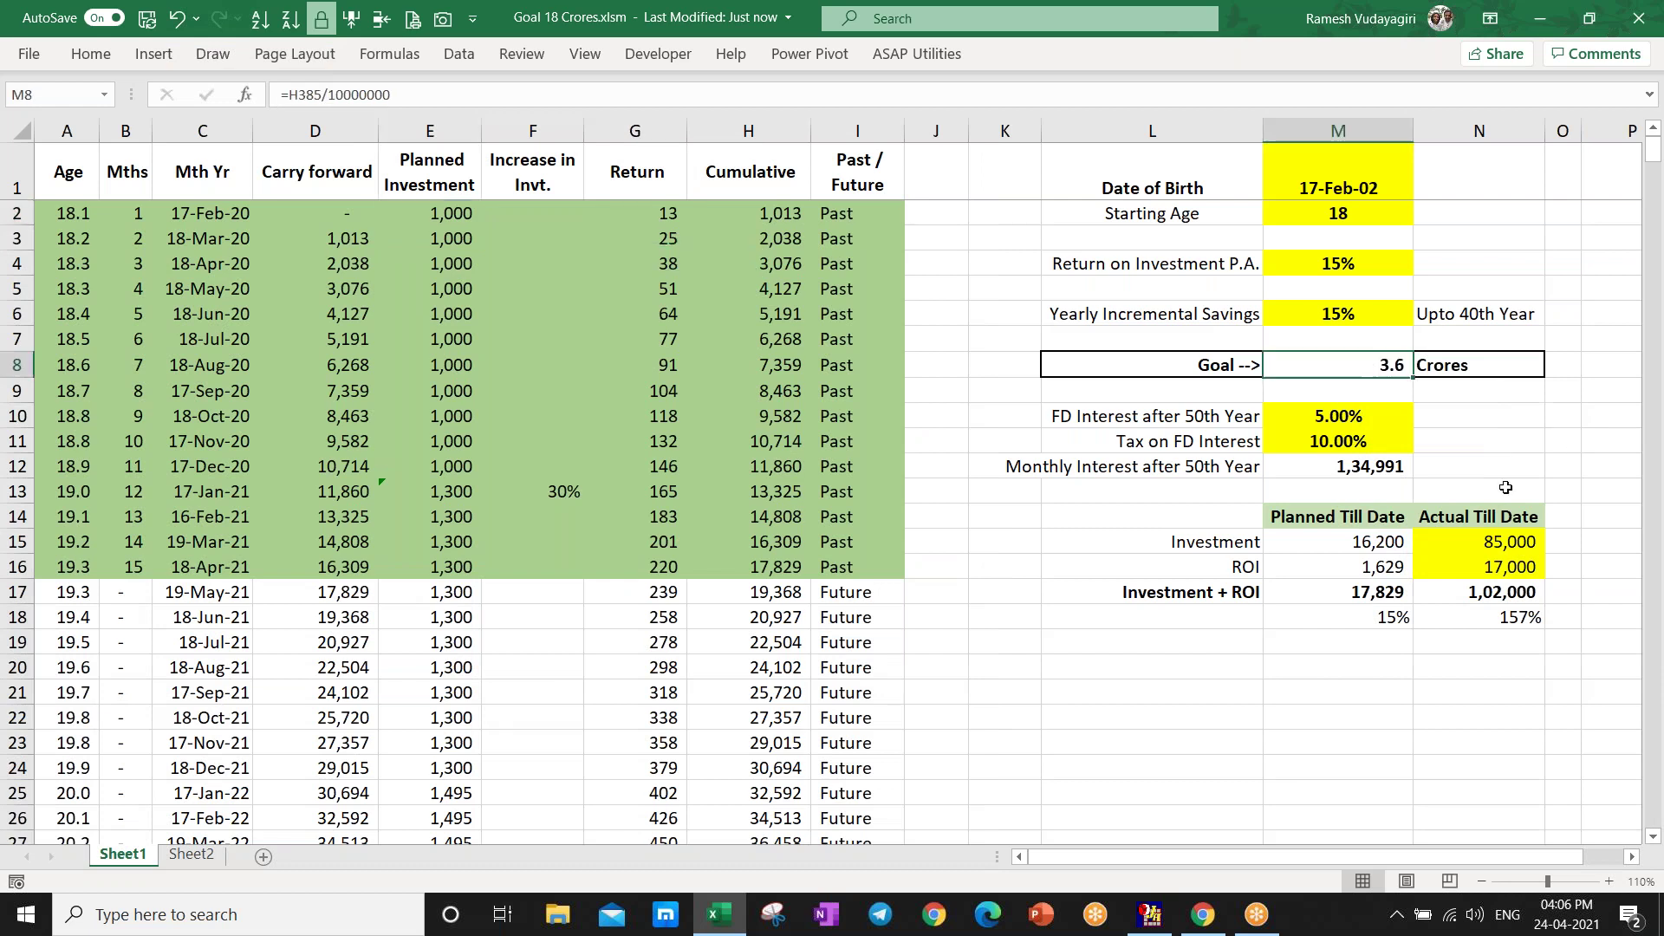
- Replace the E2 starting investment with 10,000
{"action": "left_click", "coordinate": [435, 214]}
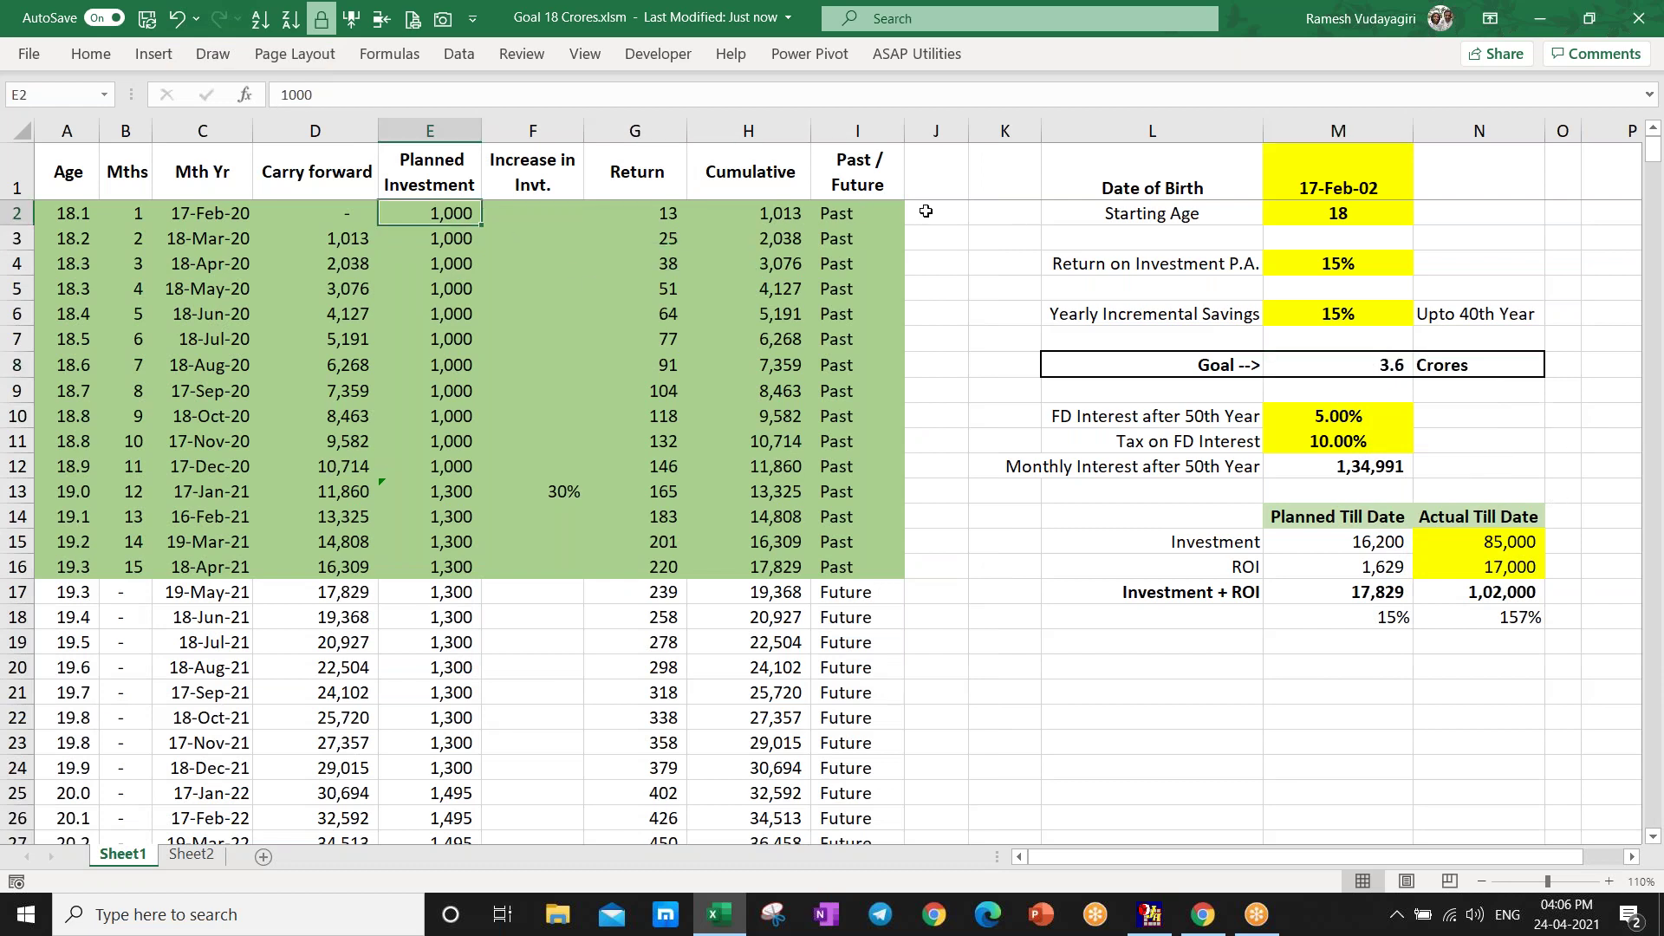
{"action": "key", "text": "BackSpace"}
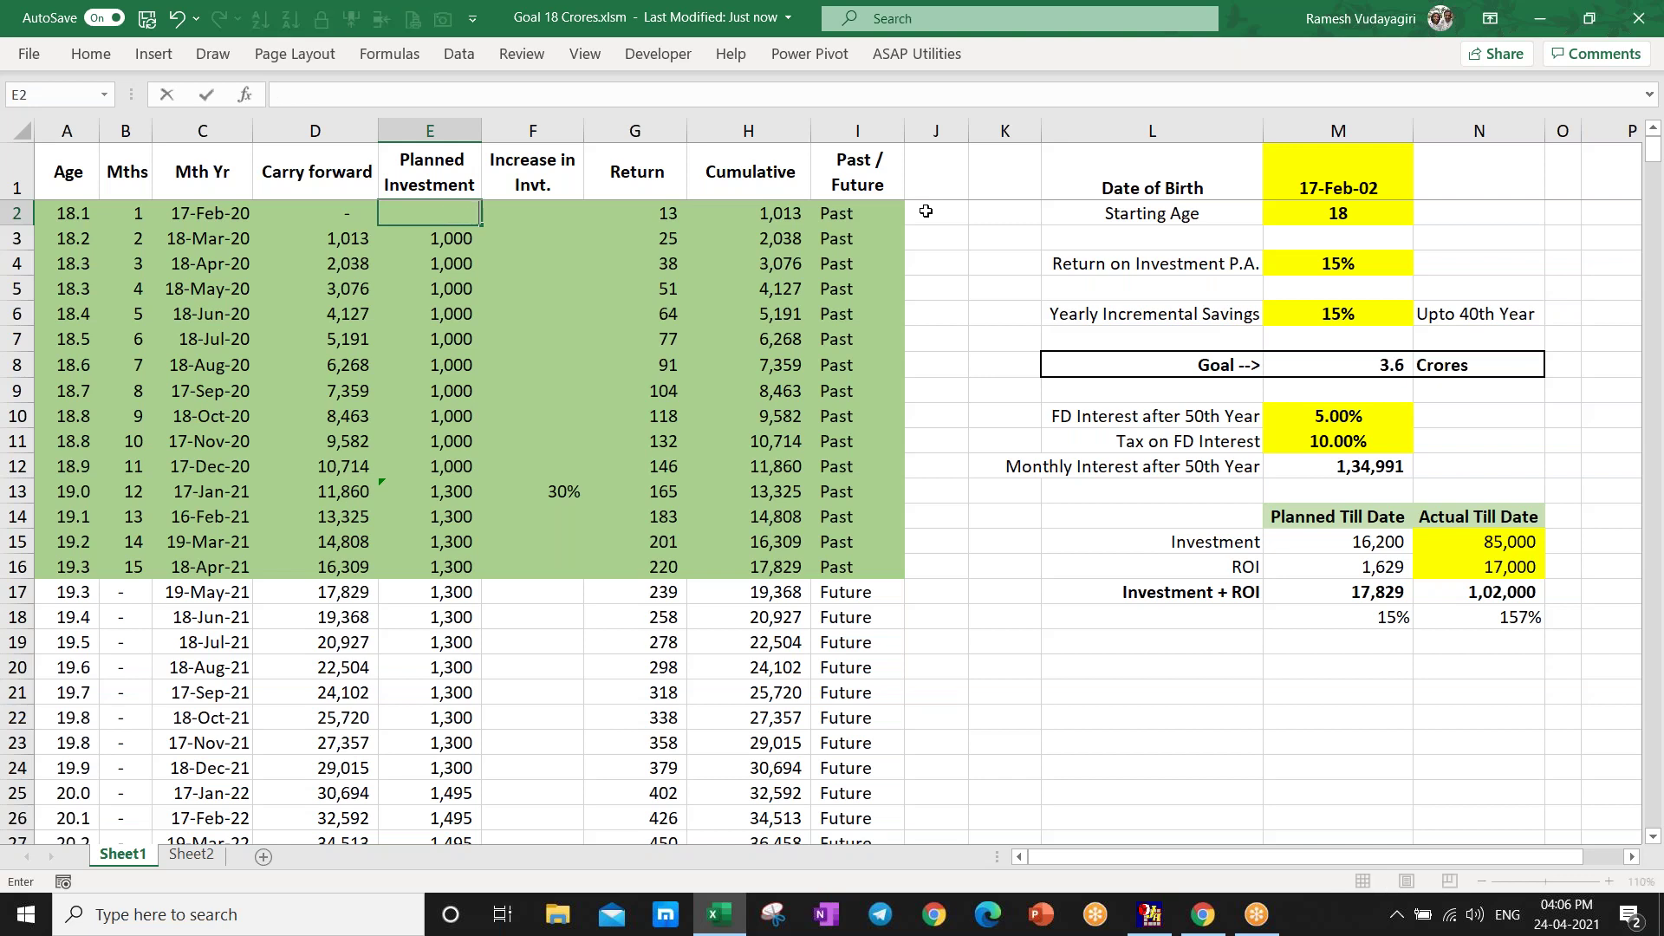
{"action": "type", "text": "10000"}
{"action": "key", "text": "Return"}
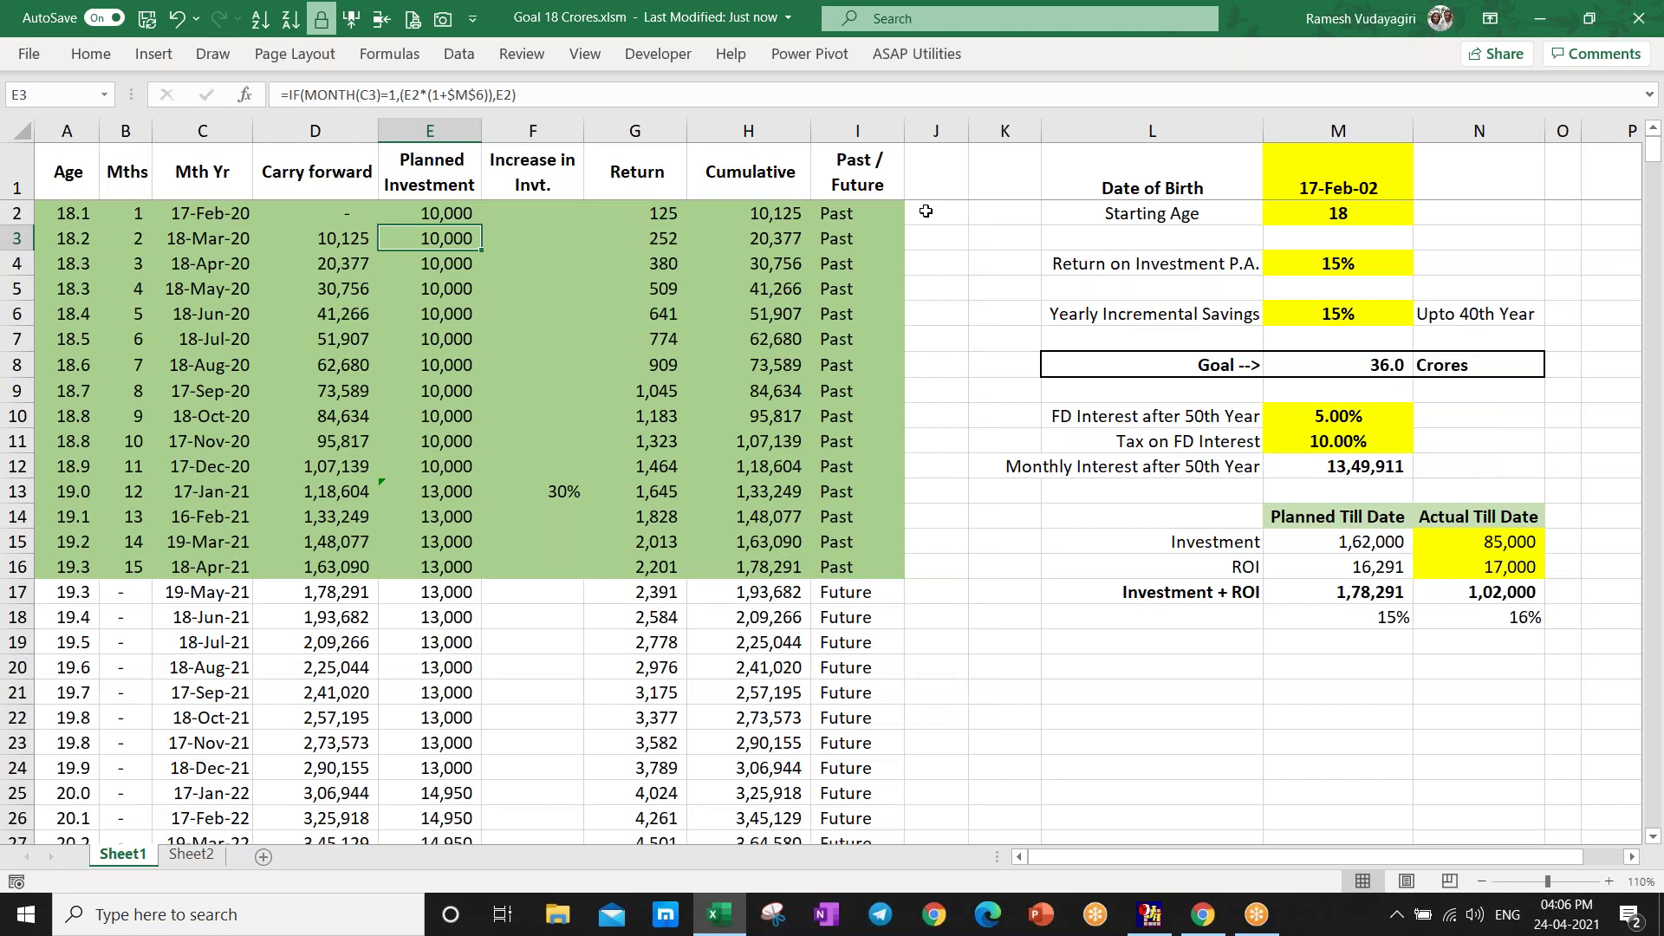
- Restore 5,000 in E2, confirm the 18.0-crore goal, and show Sheet2's investment rules
{"action": "key", "text": "Up"}
{"action": "type", "text": "5000"}
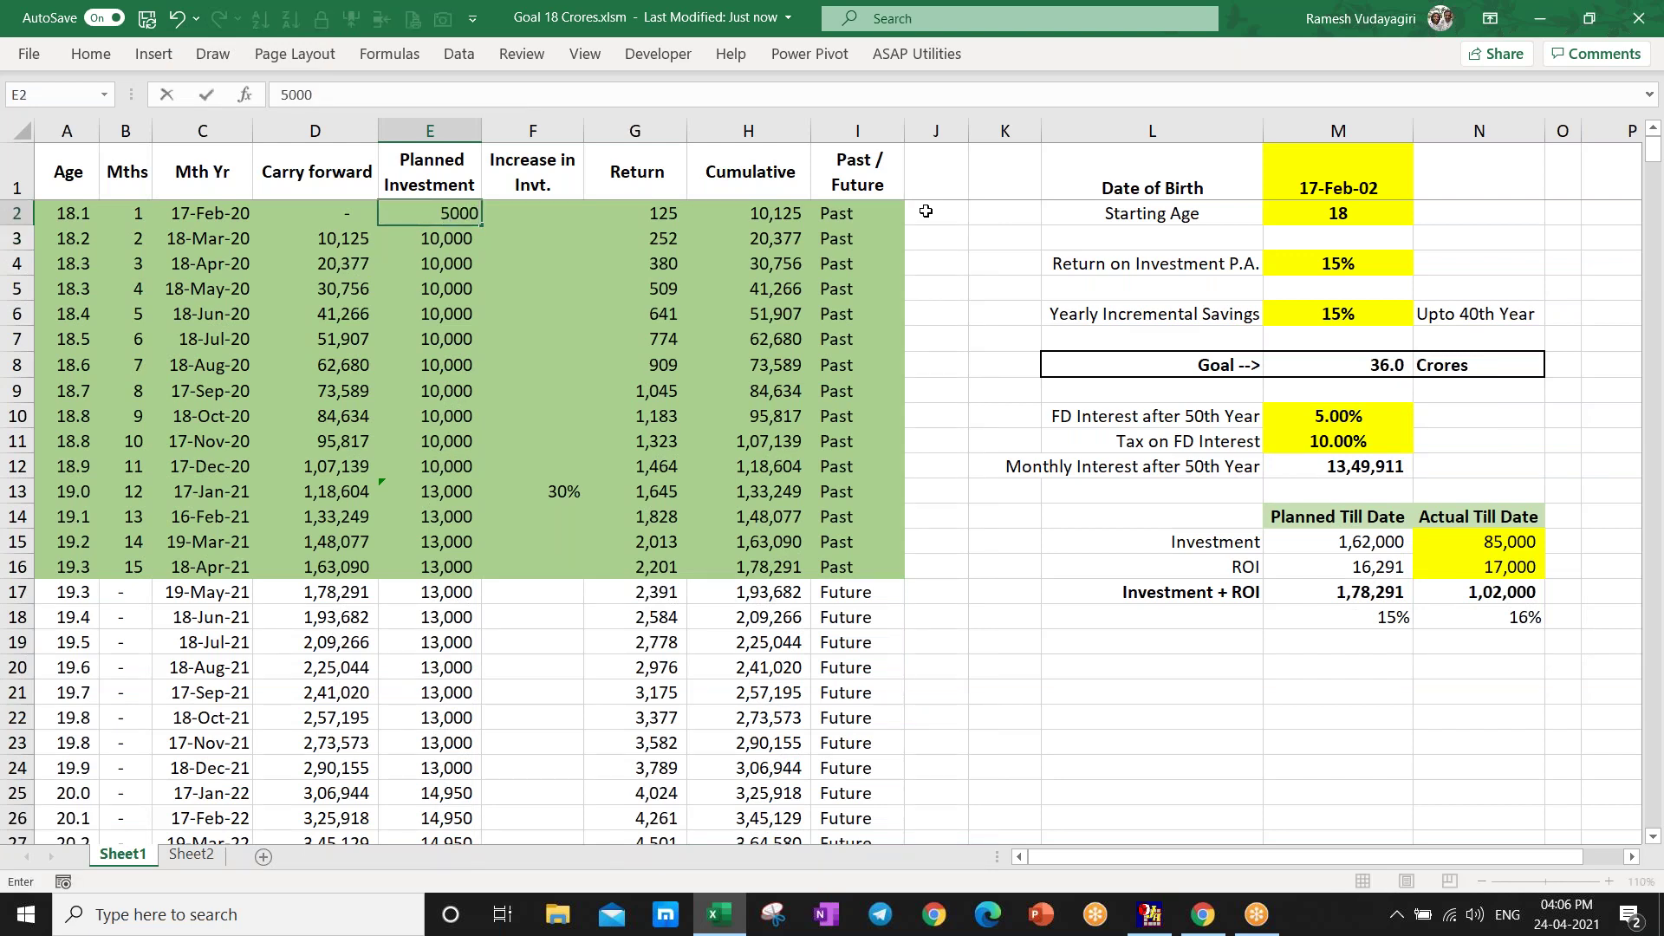
{"action": "key", "text": "Return"}
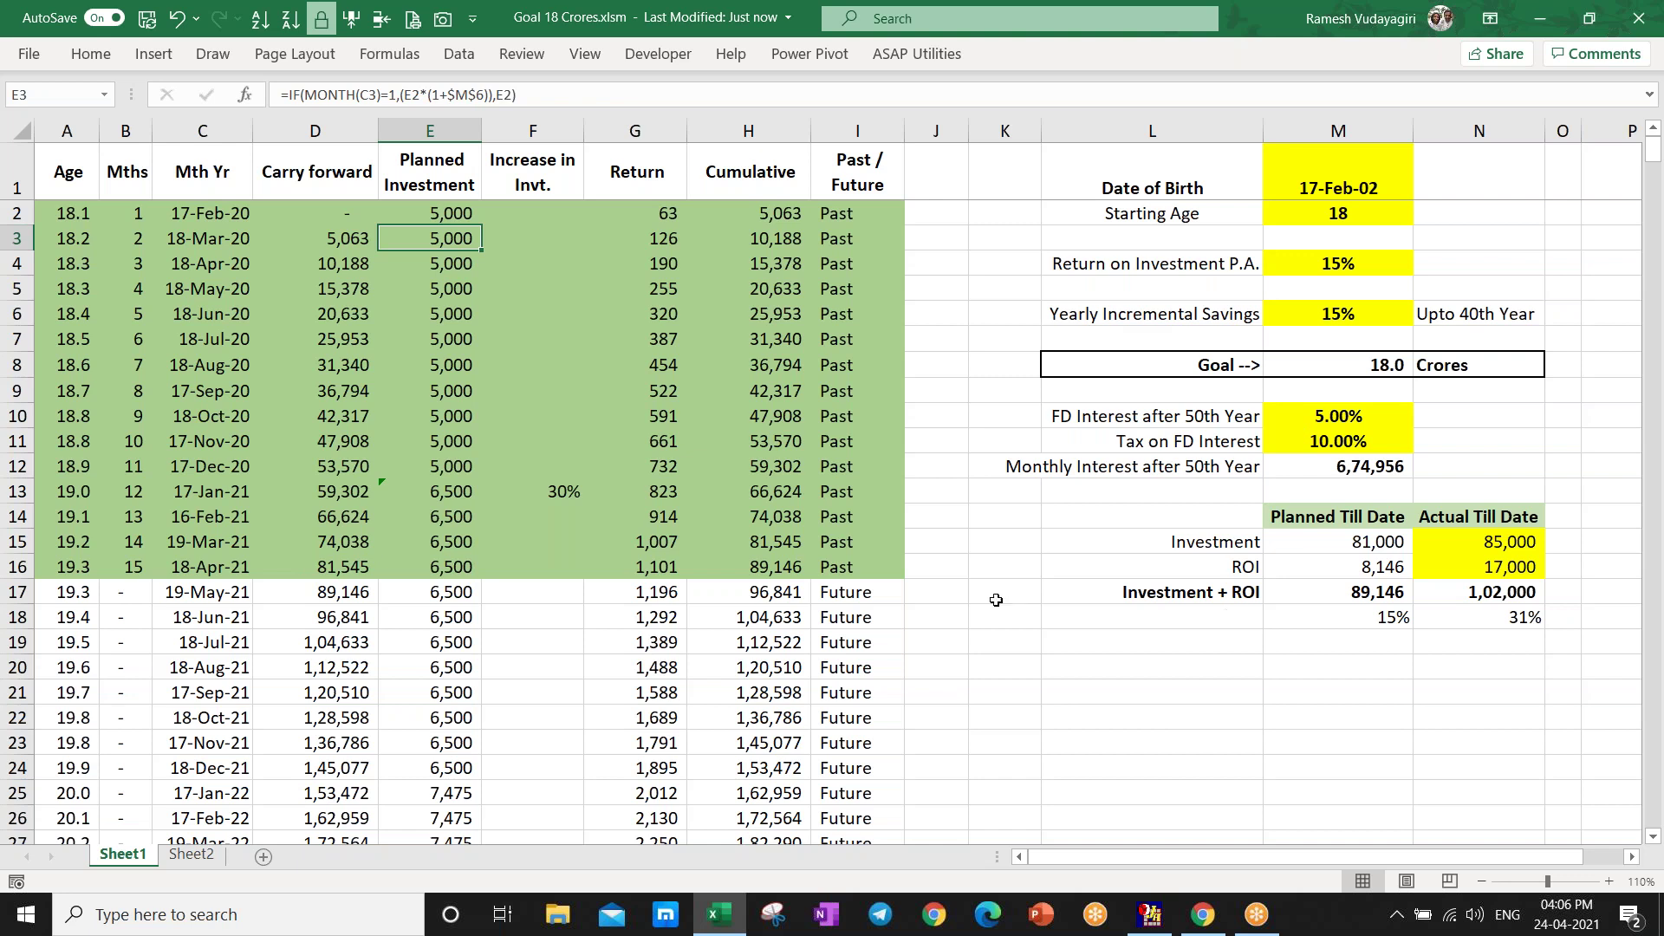
{"action": "left_click", "coordinate": [1320, 365]}
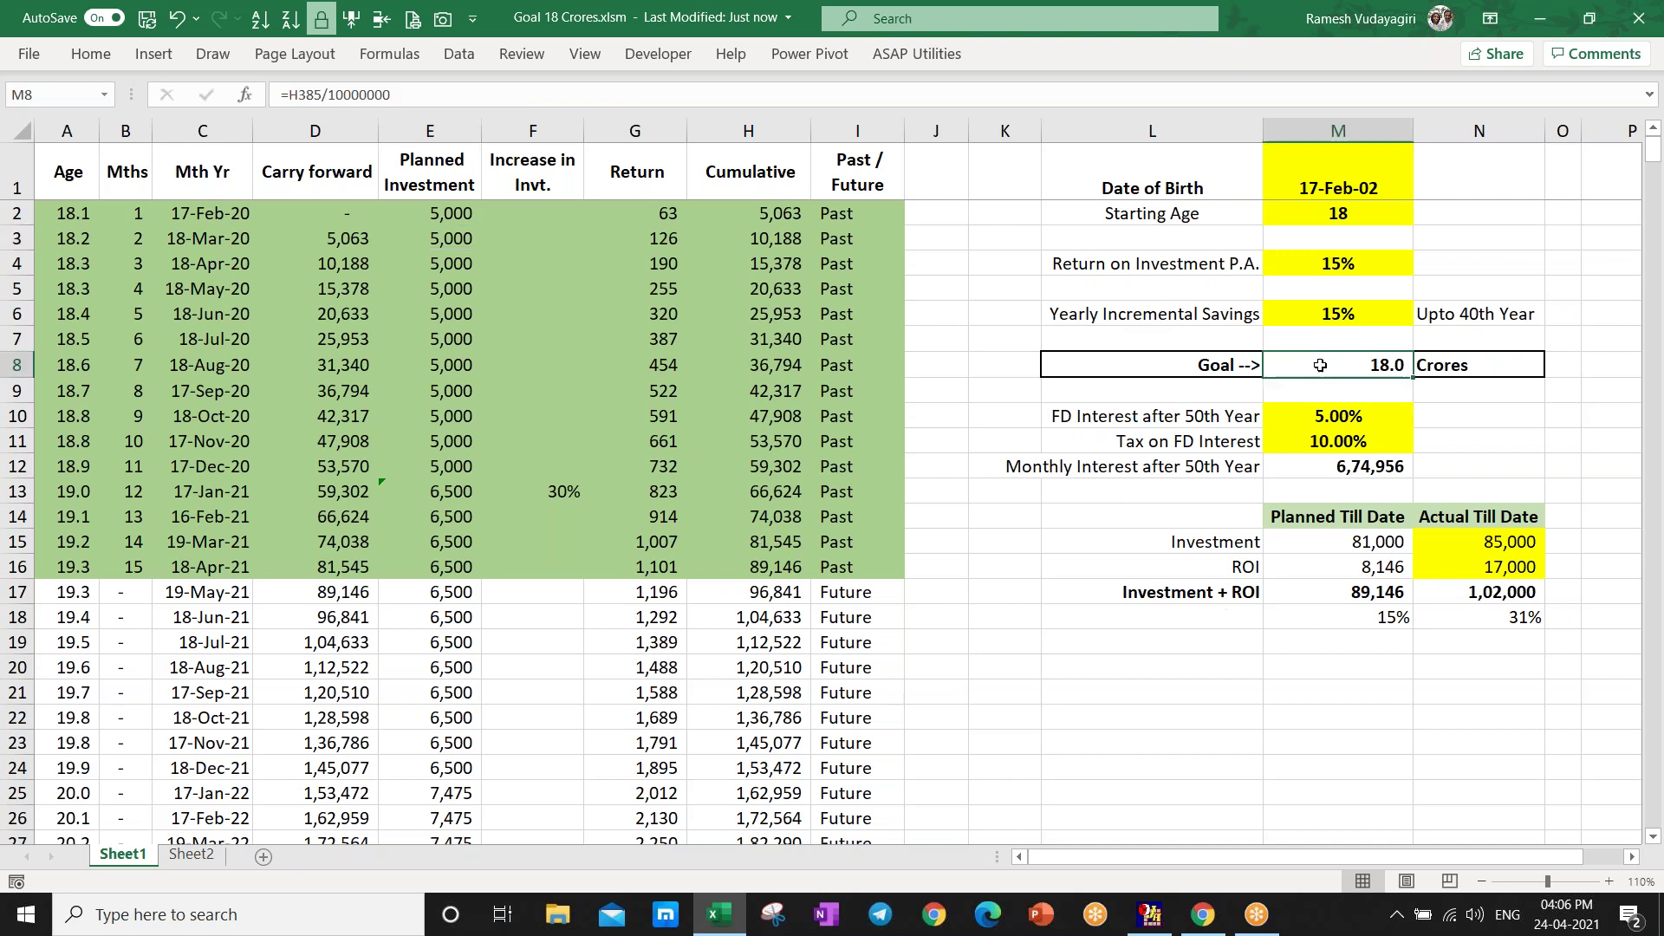
{"action": "left_click", "coordinate": [1154, 365]}
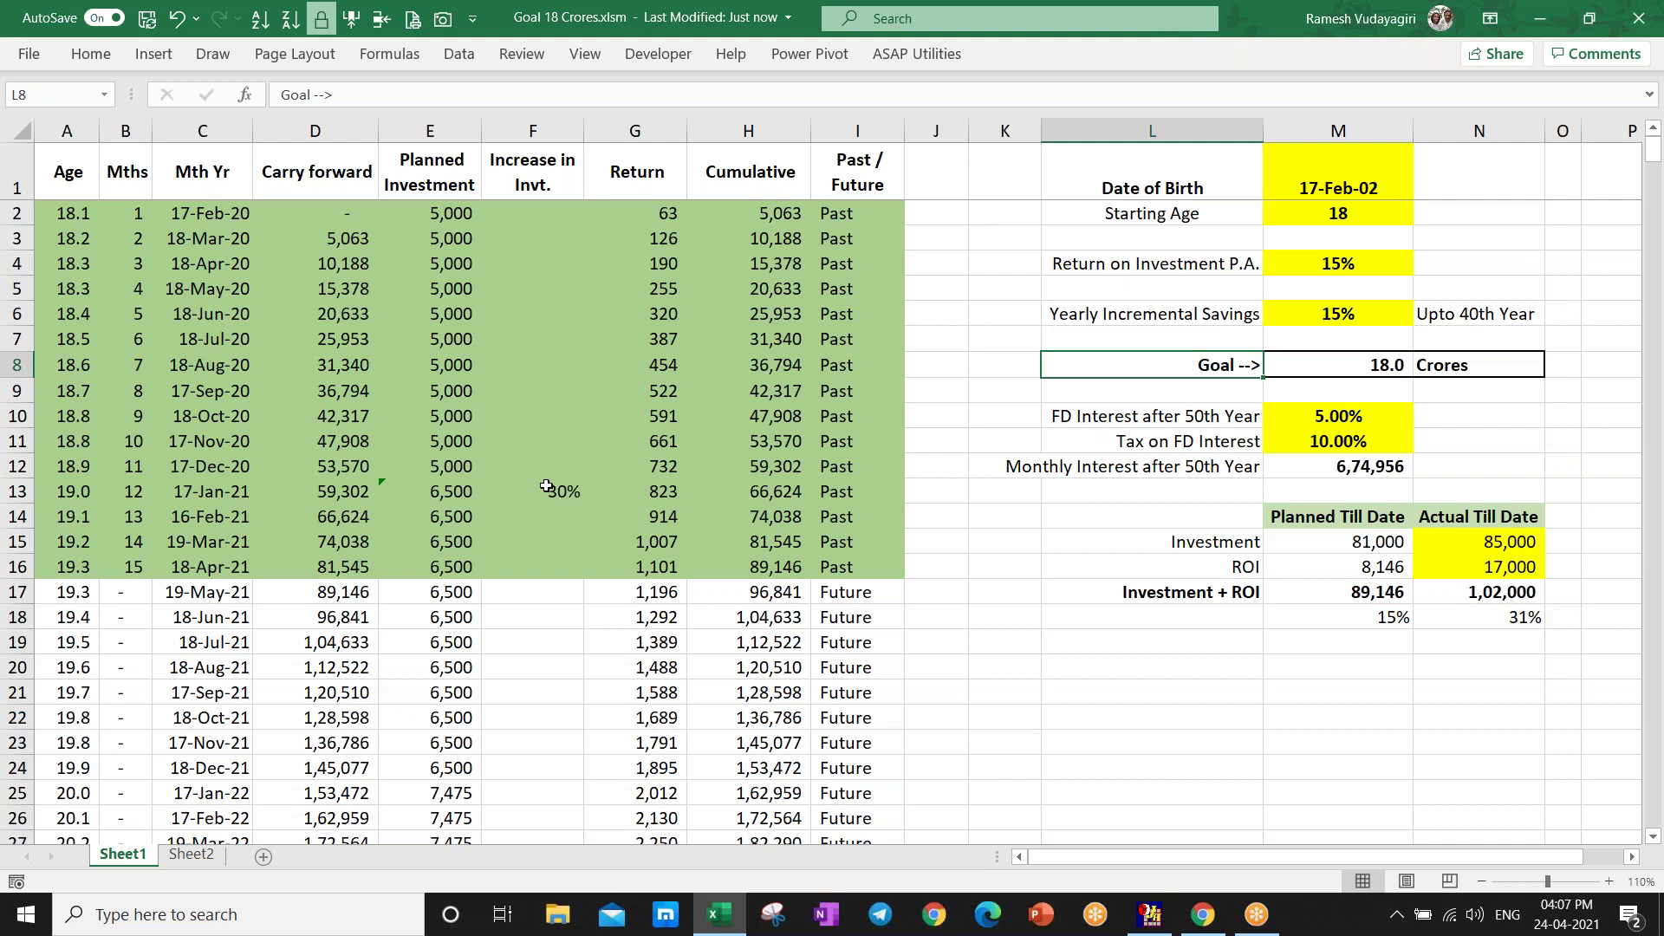
{"action": "left_click", "coordinate": [190, 855]}
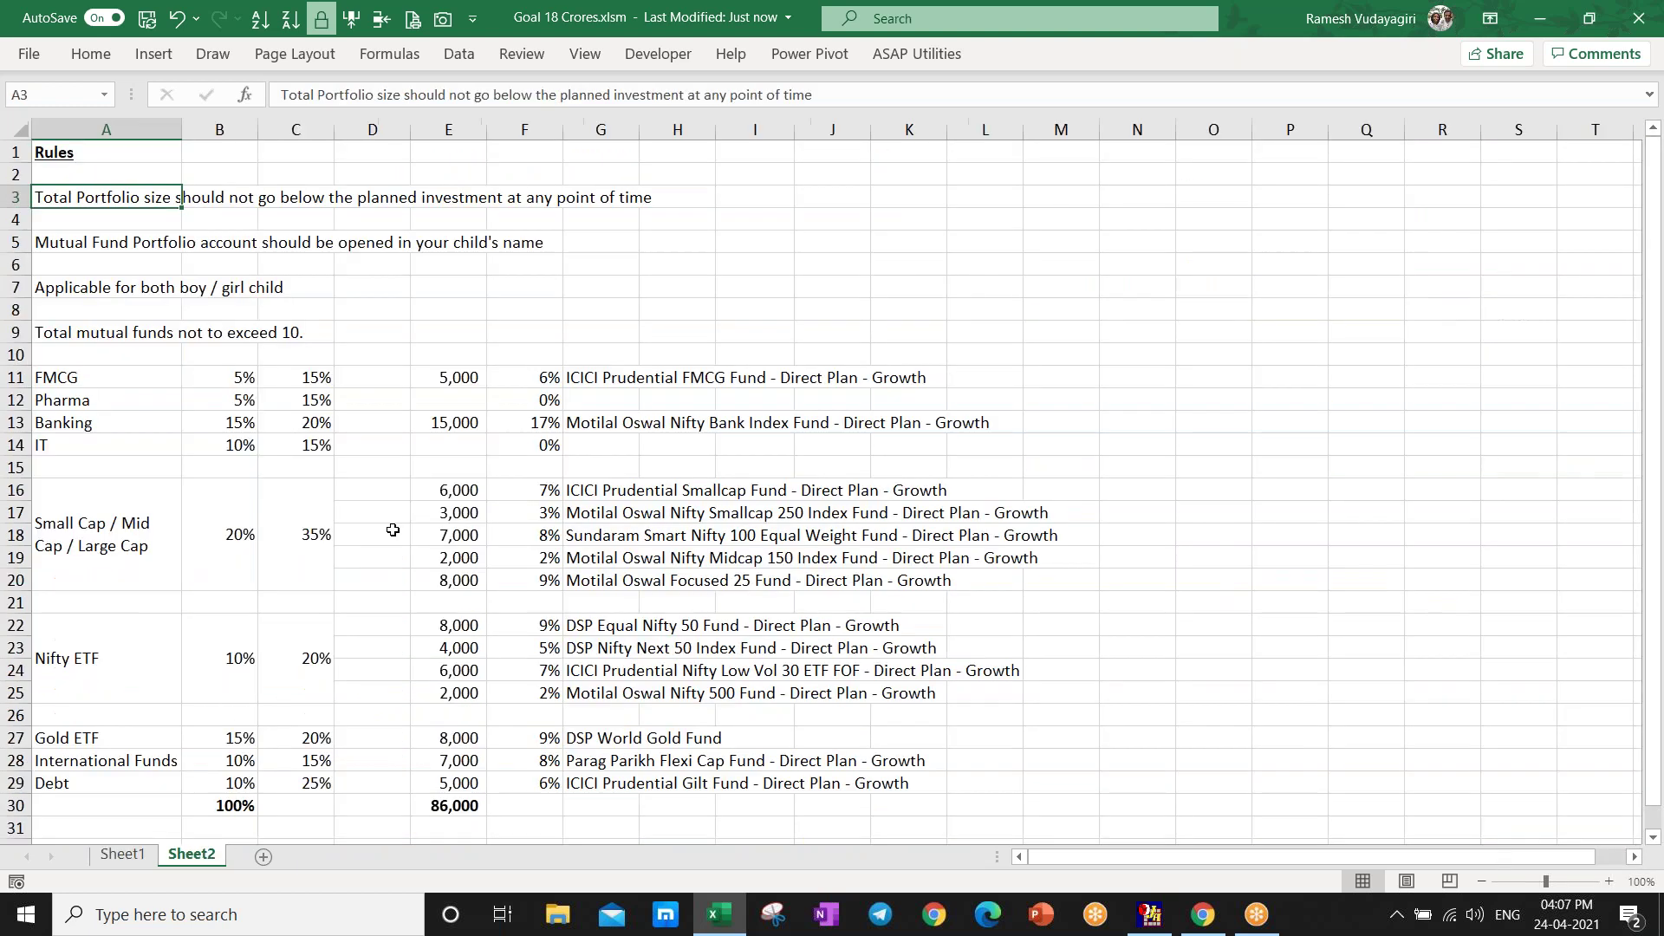
{"action": "left_click", "coordinate": [76, 287]}
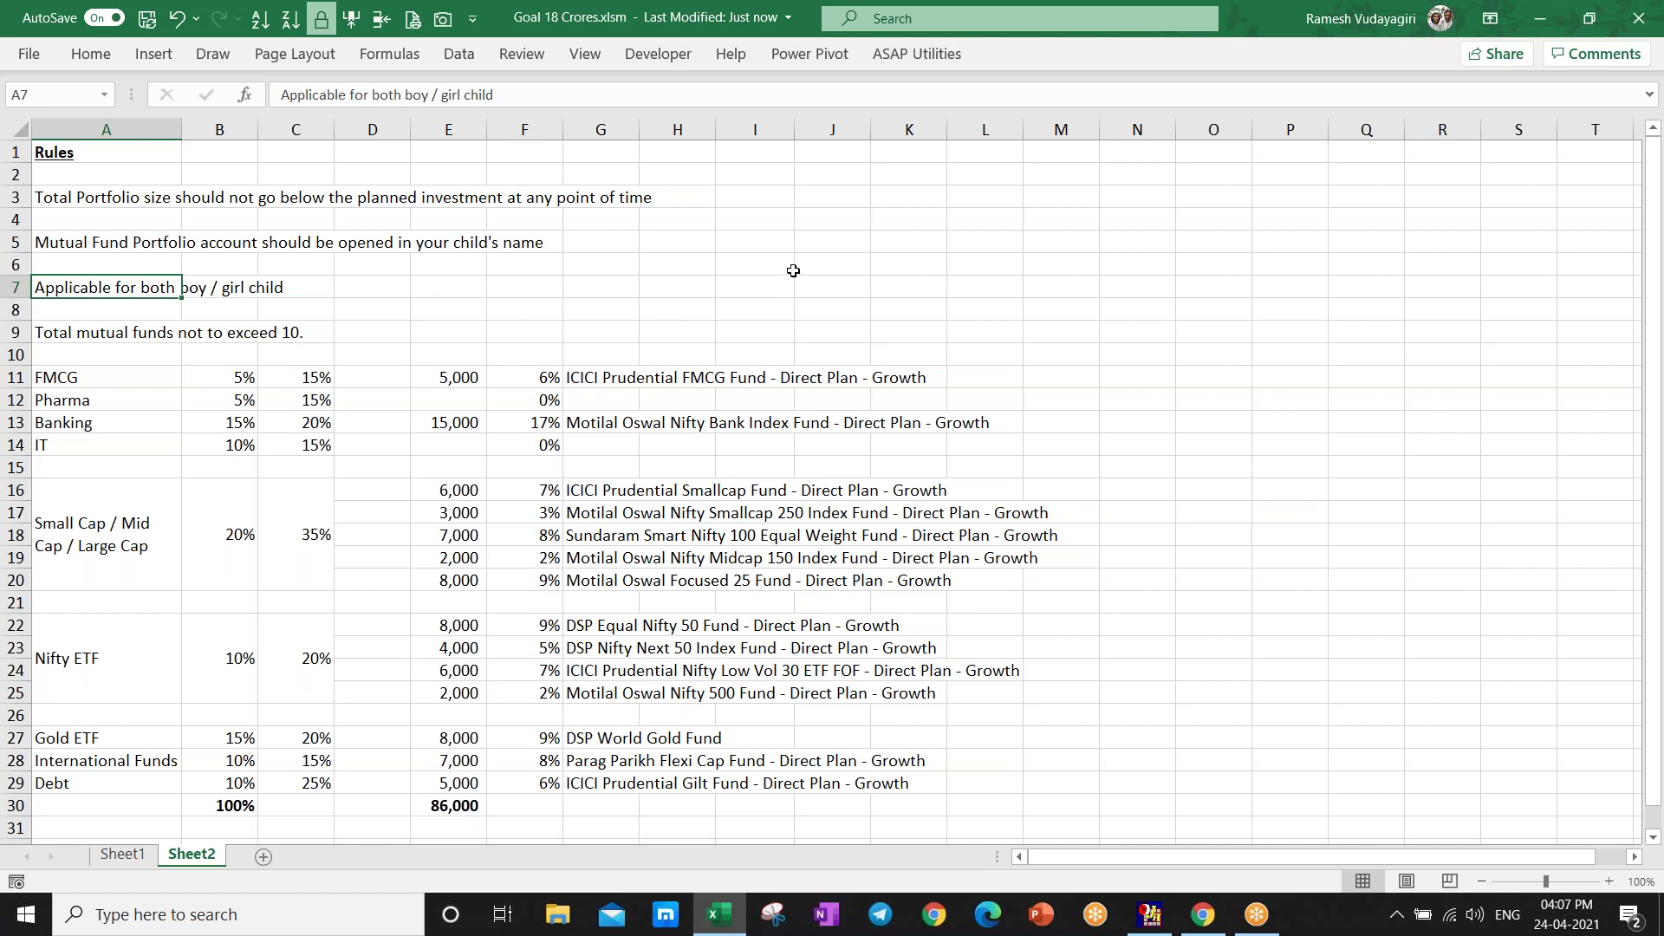
{"action": "left_click", "coordinate": [54, 332]}
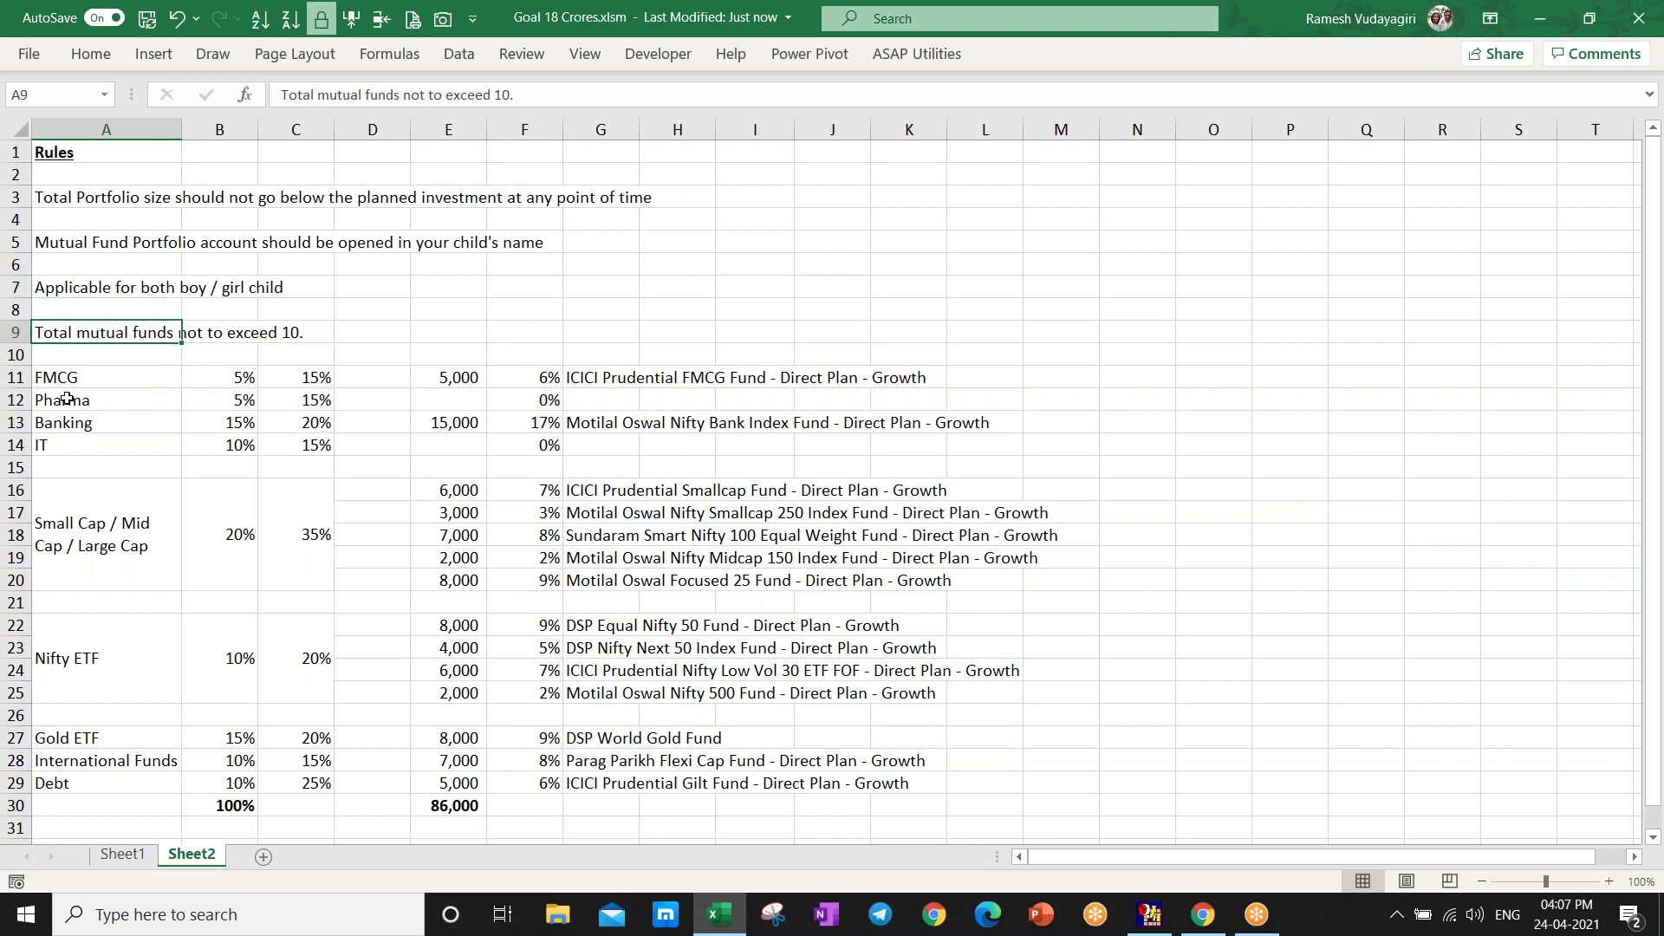
{"action": "left_click", "coordinate": [107, 379]}
{"action": "left_click", "coordinate": [107, 399]}
{"action": "left_click", "coordinate": [107, 423]}
{"action": "left_click", "coordinate": [107, 444]}
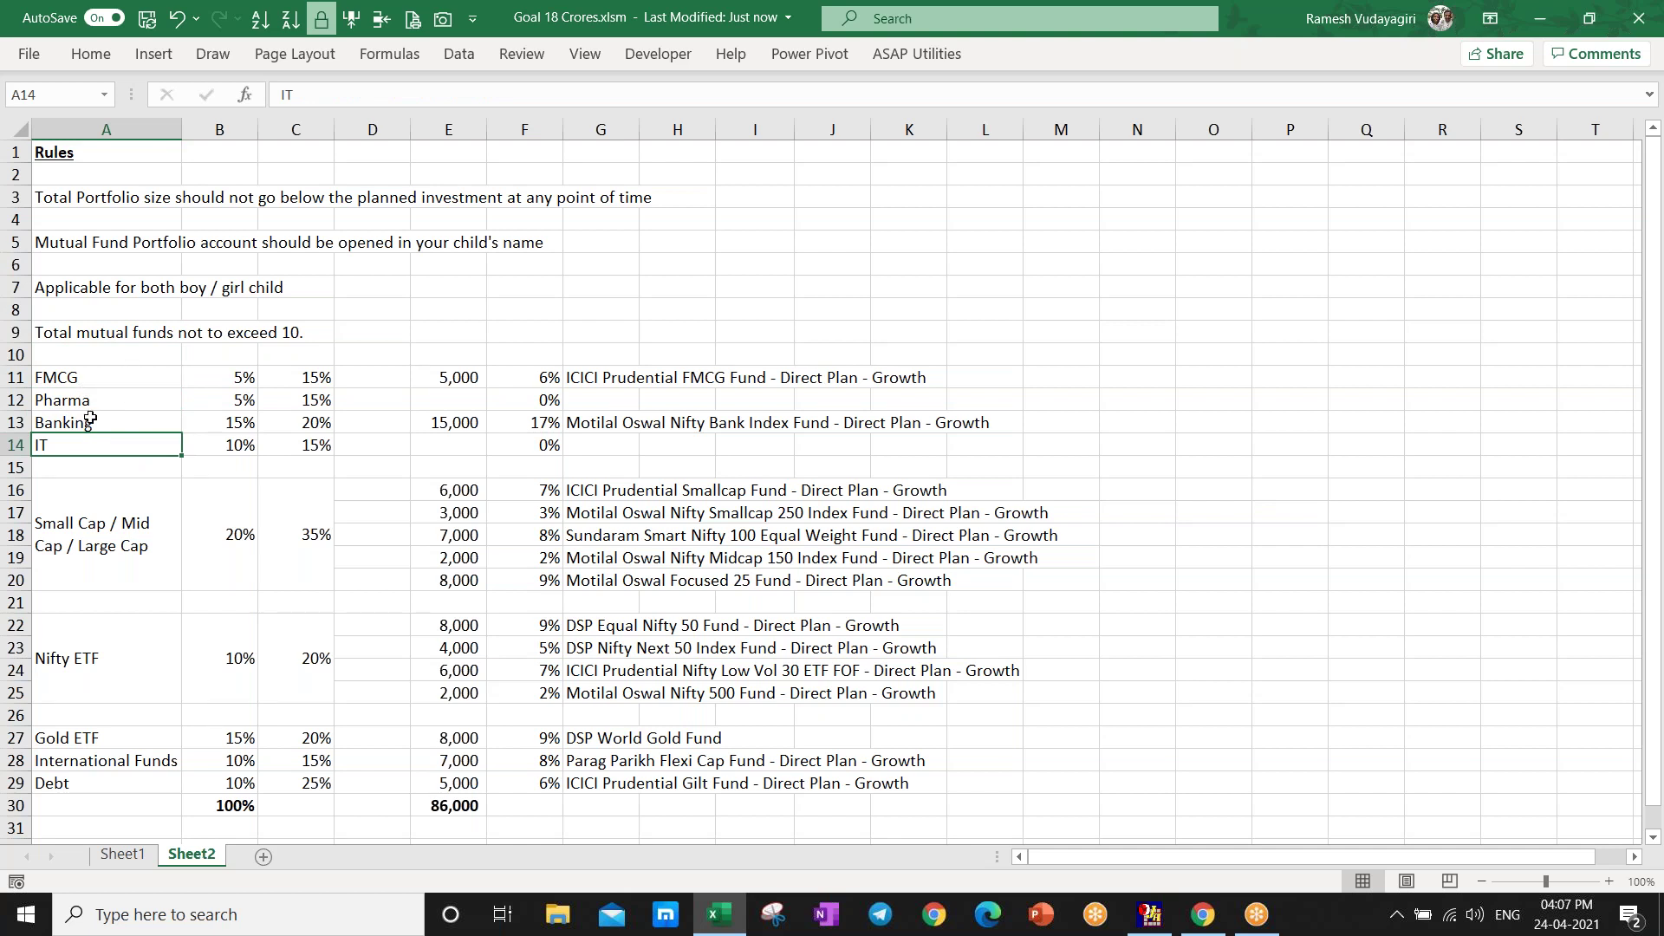
{"action": "left_click", "coordinate": [300, 401]}
{"action": "left_click", "coordinate": [332, 447]}
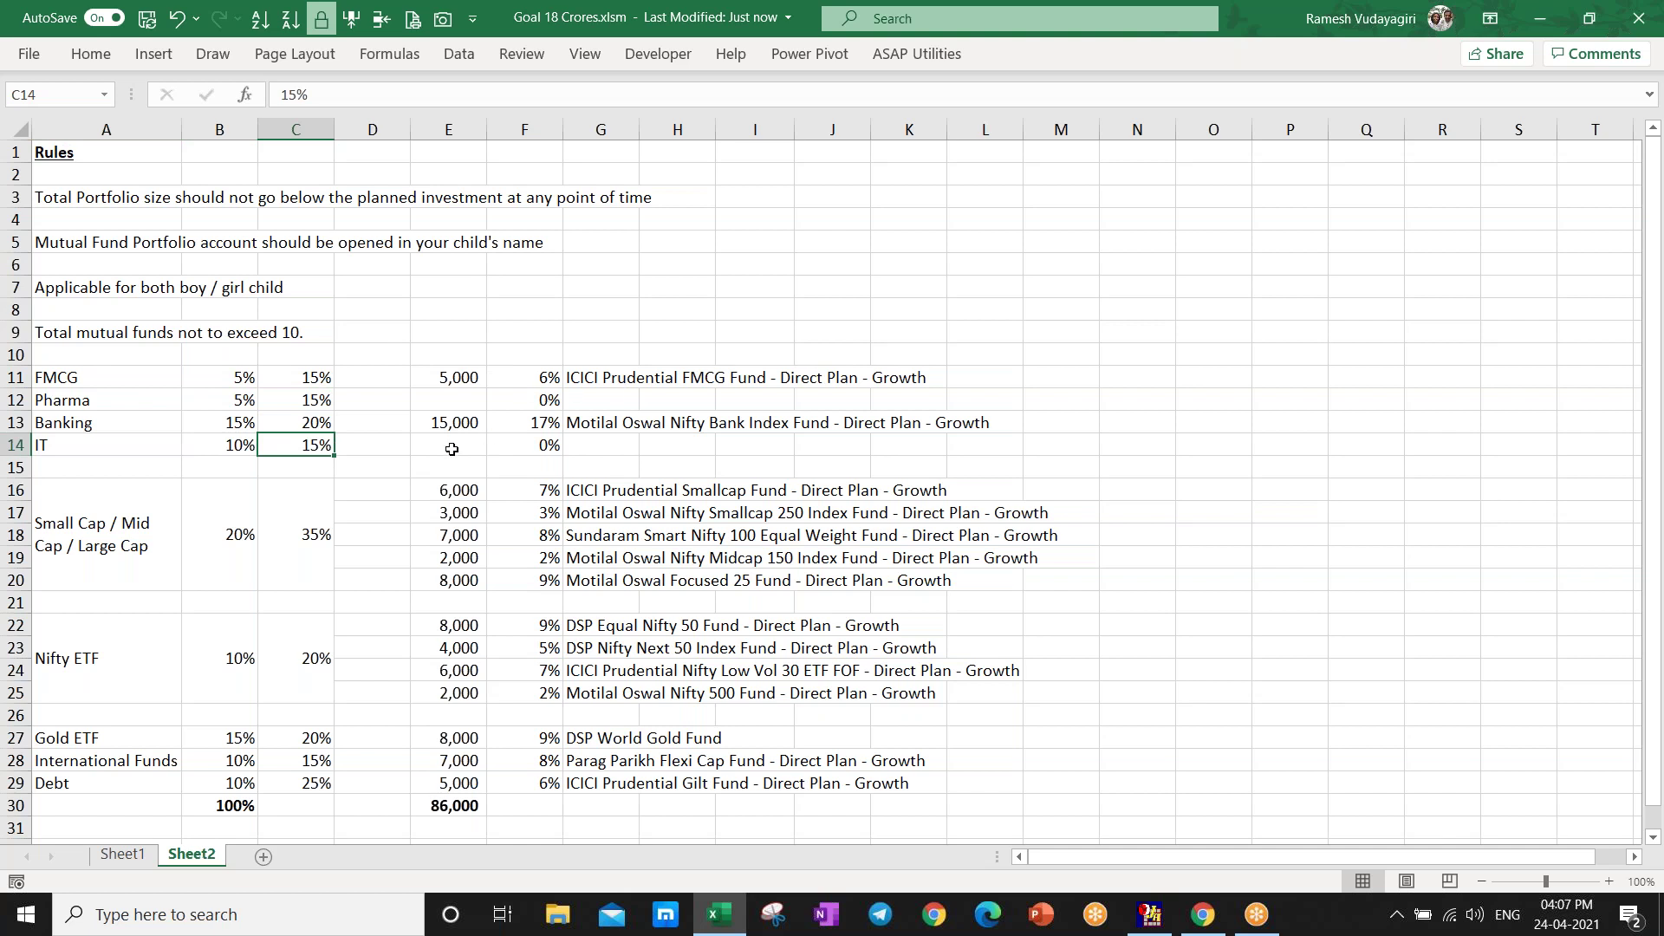
{"action": "left_click", "coordinate": [600, 401]}
{"action": "left_click", "coordinate": [589, 442]}
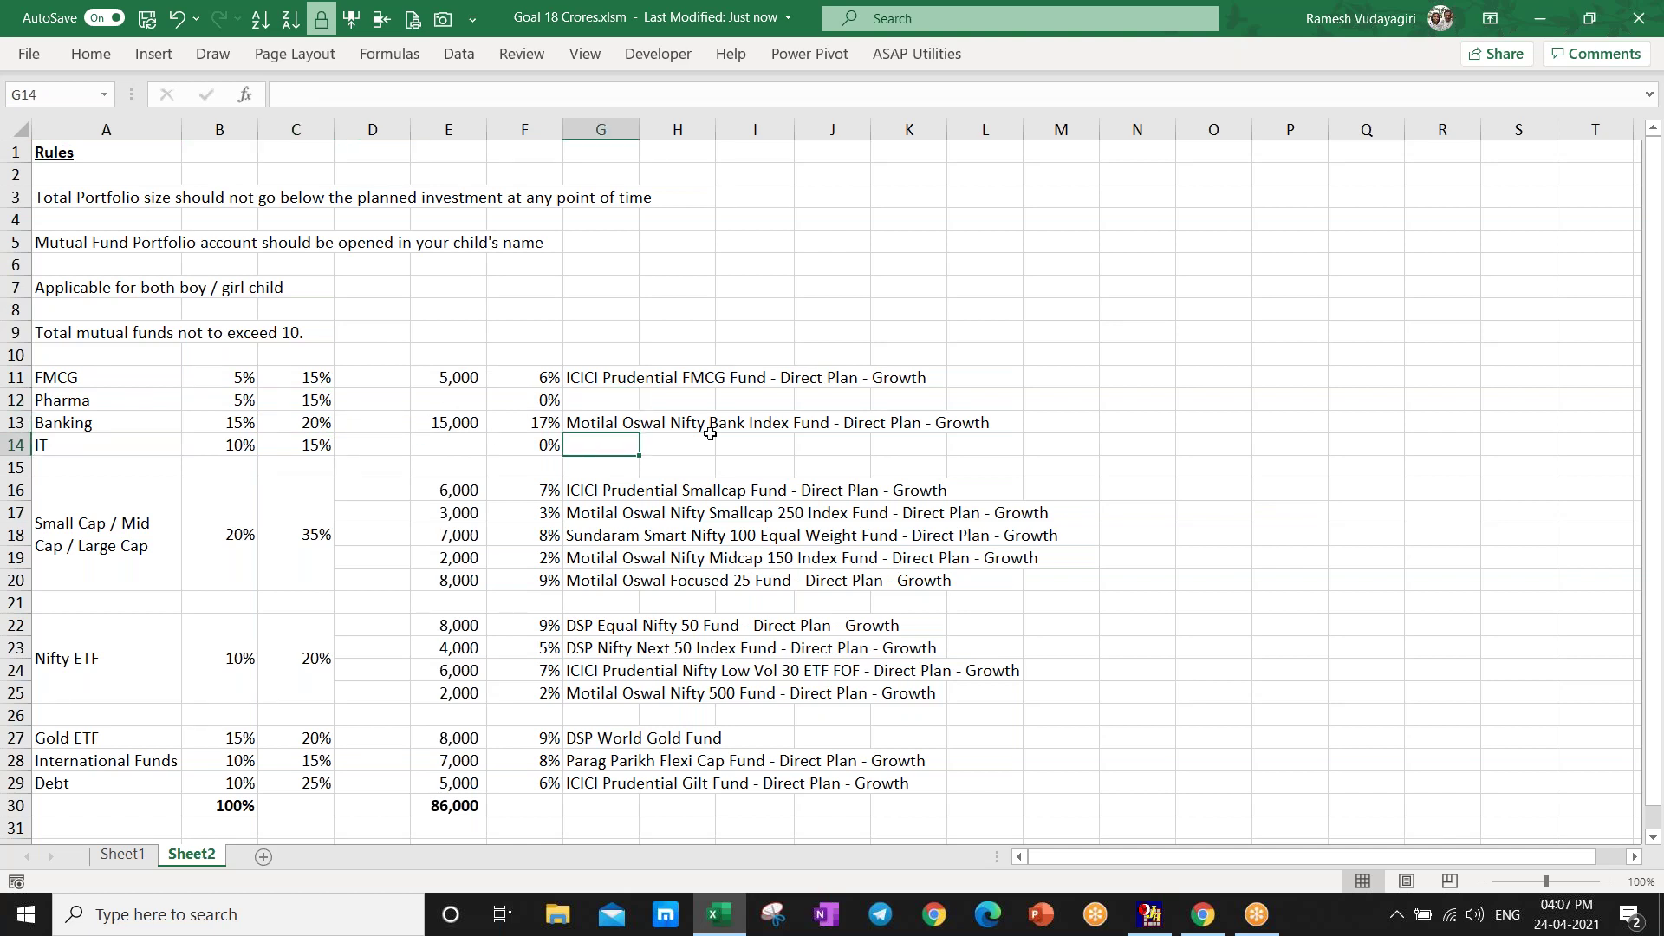
{"action": "left_click", "coordinate": [602, 376]}
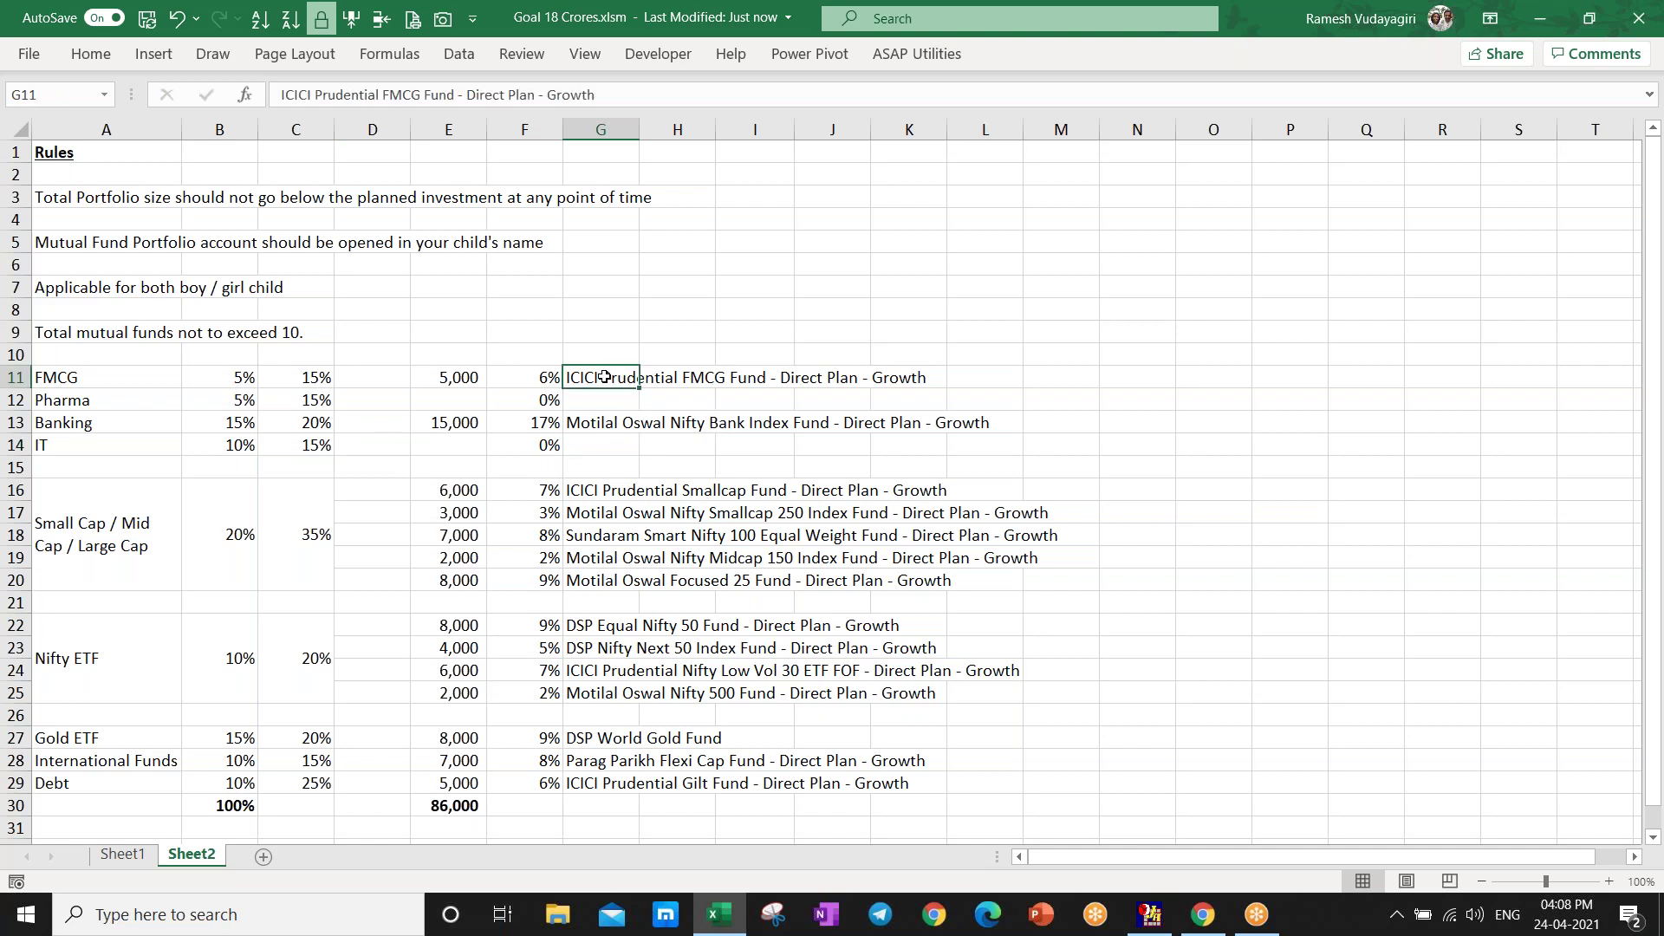
{"action": "left_click", "coordinate": [529, 374]}
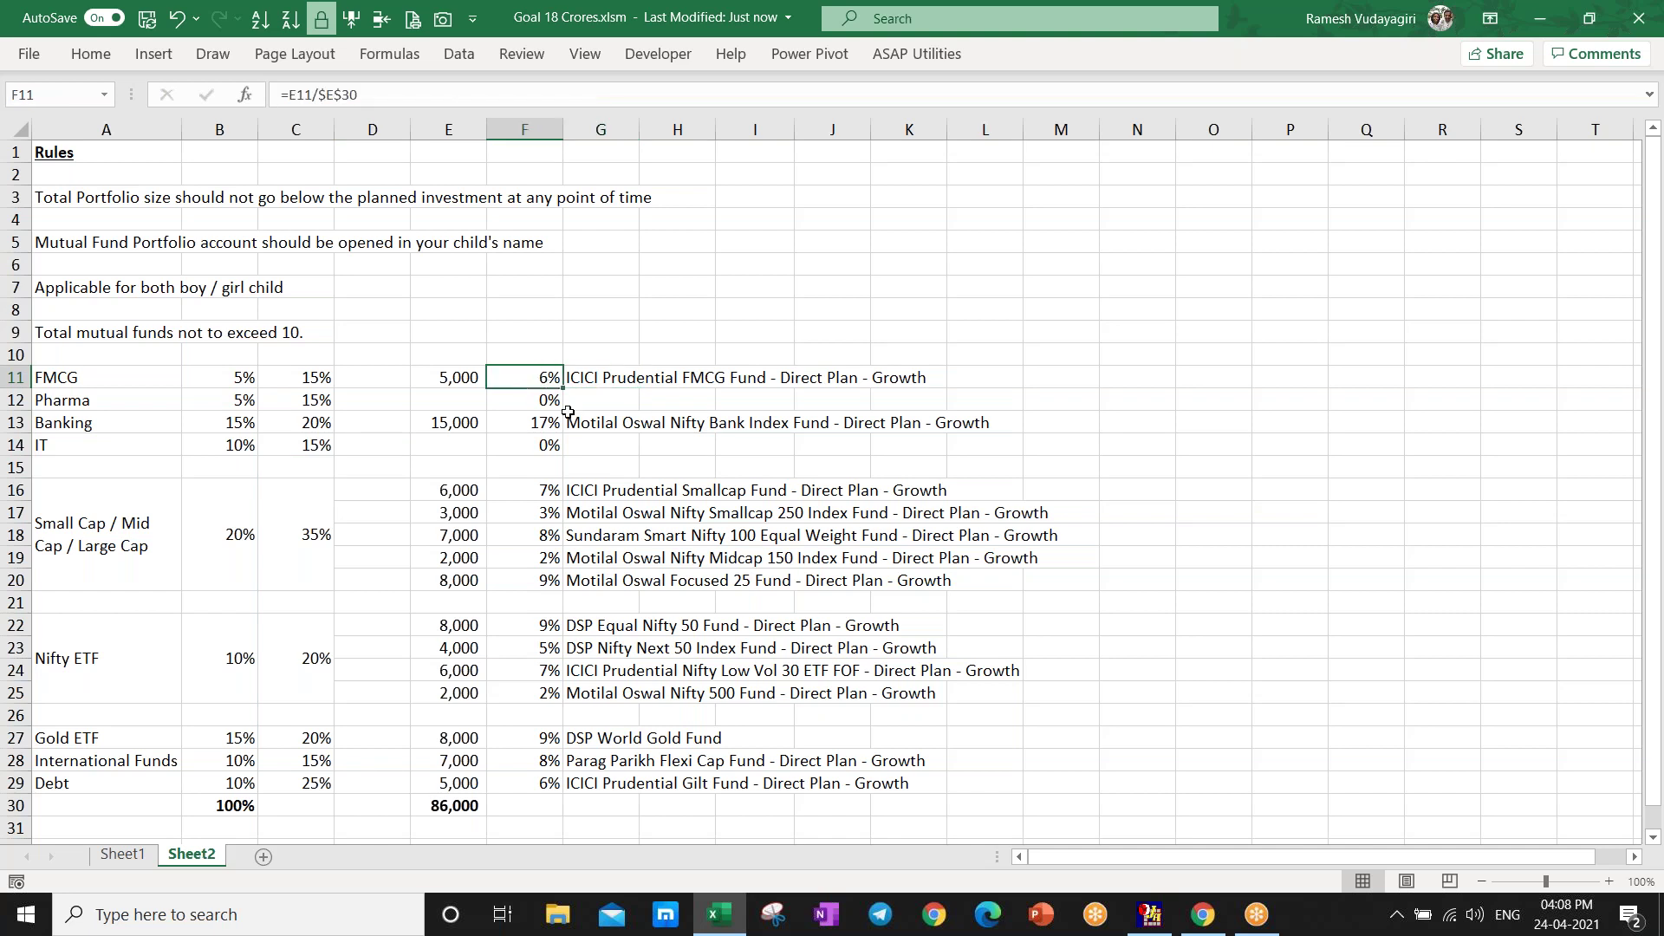
{"action": "left_click", "coordinate": [612, 422]}
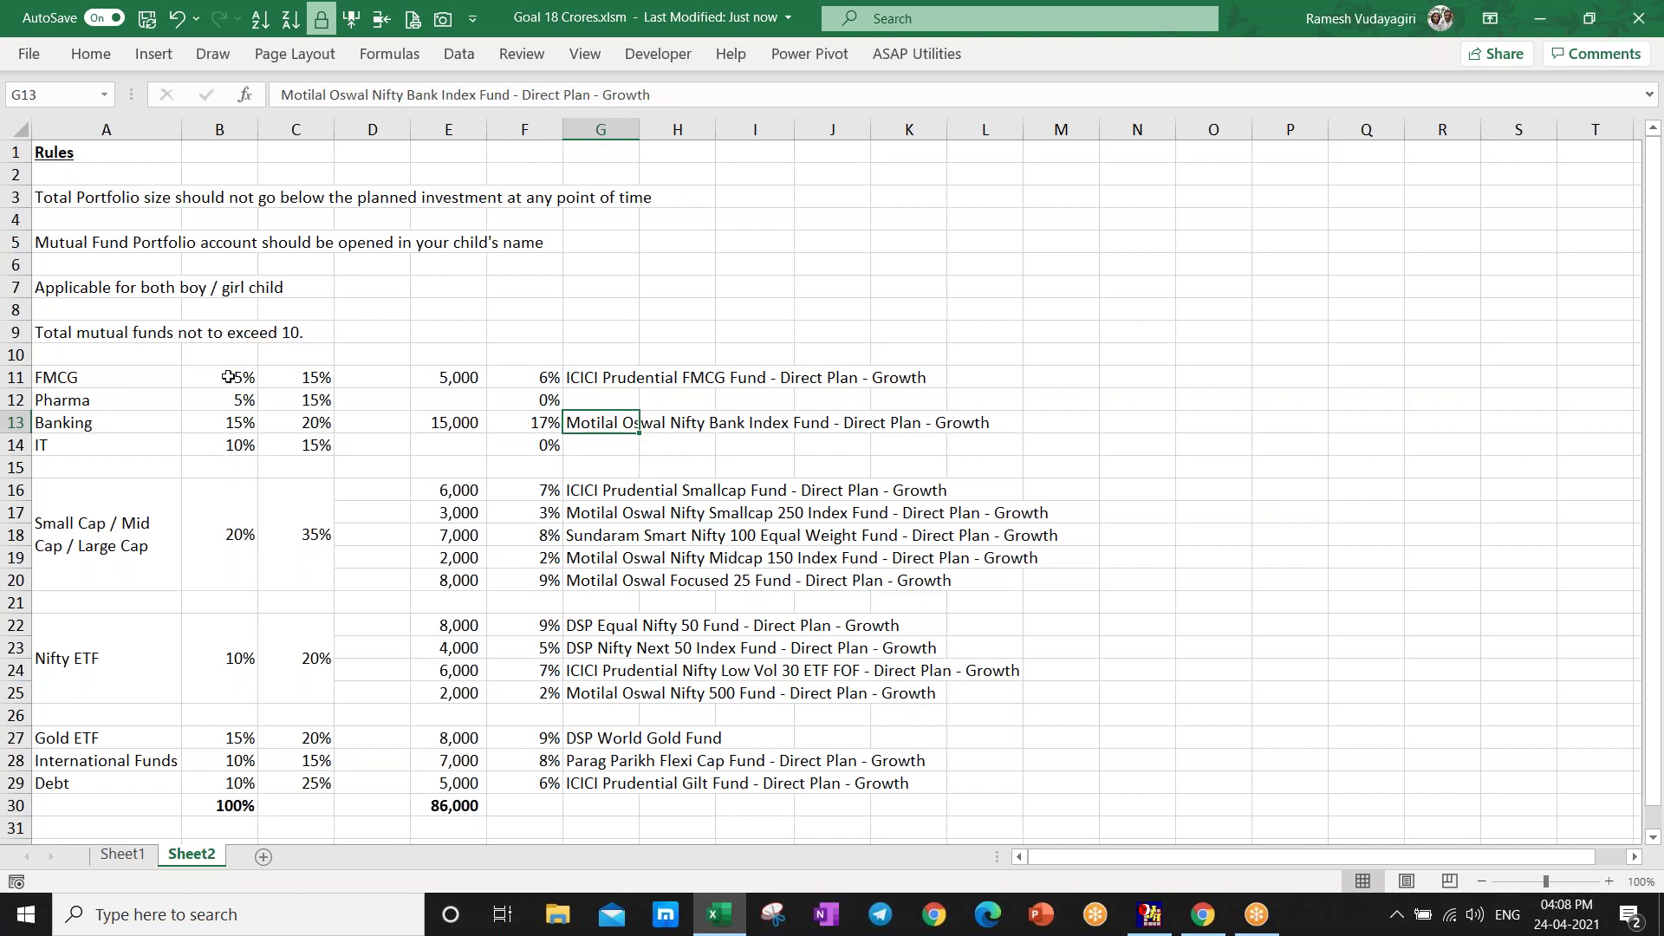
{"action": "left_click_drag", "start_coordinate": [227, 377], "coordinate": [207, 433]}
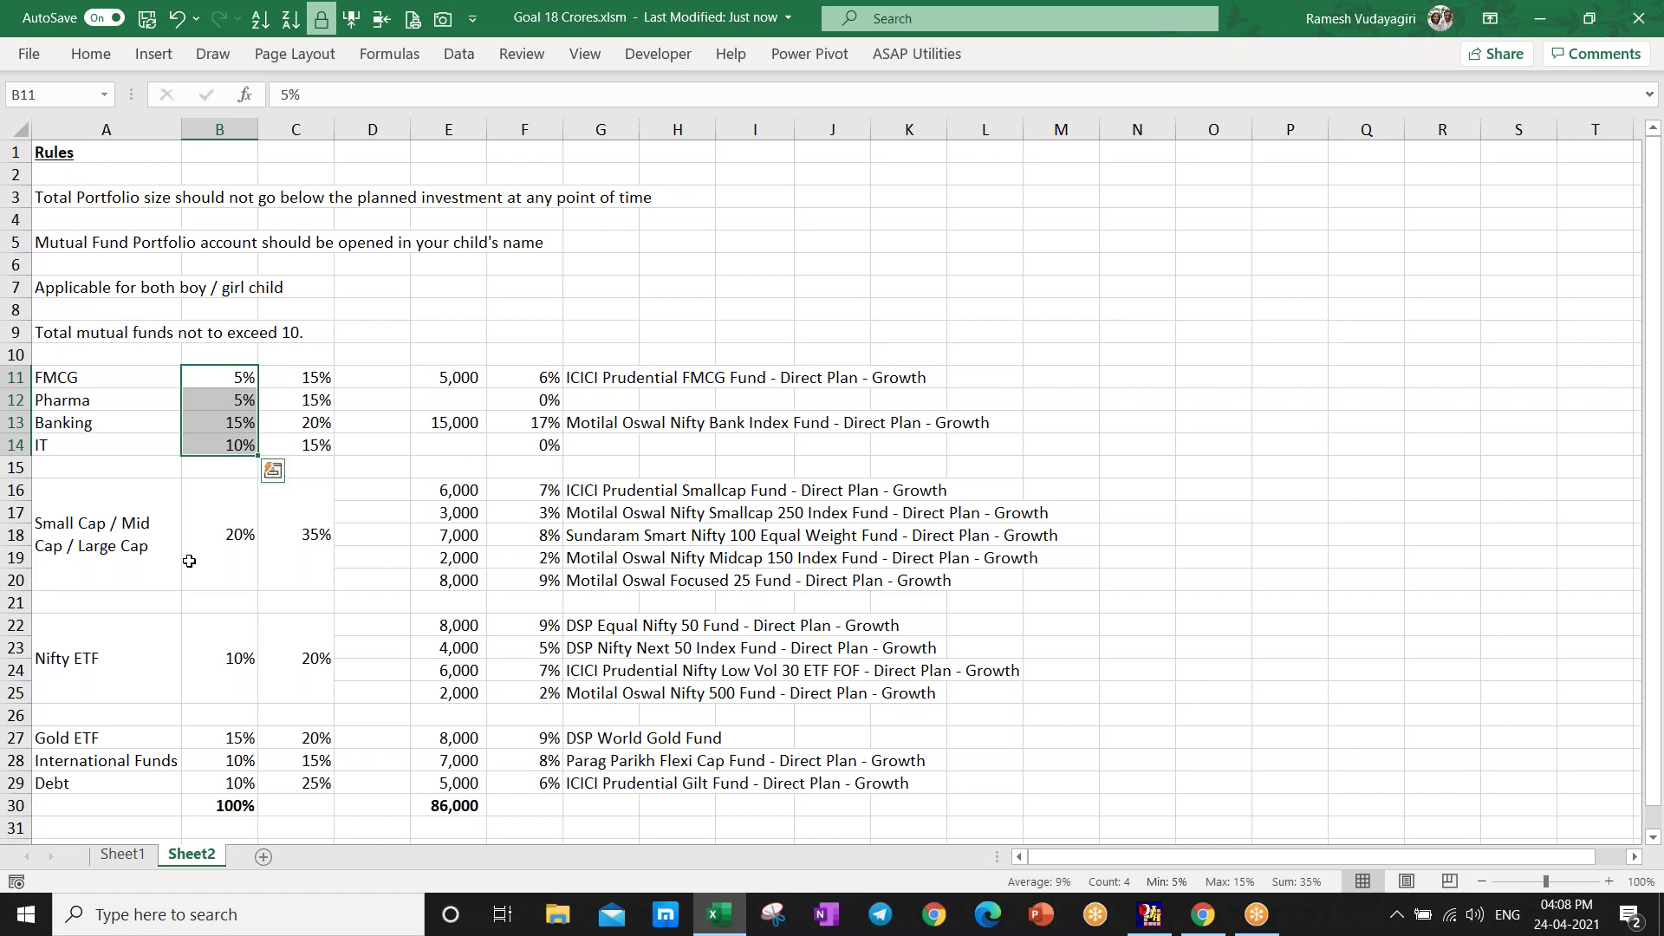
{"action": "left_click", "coordinate": [117, 541]}
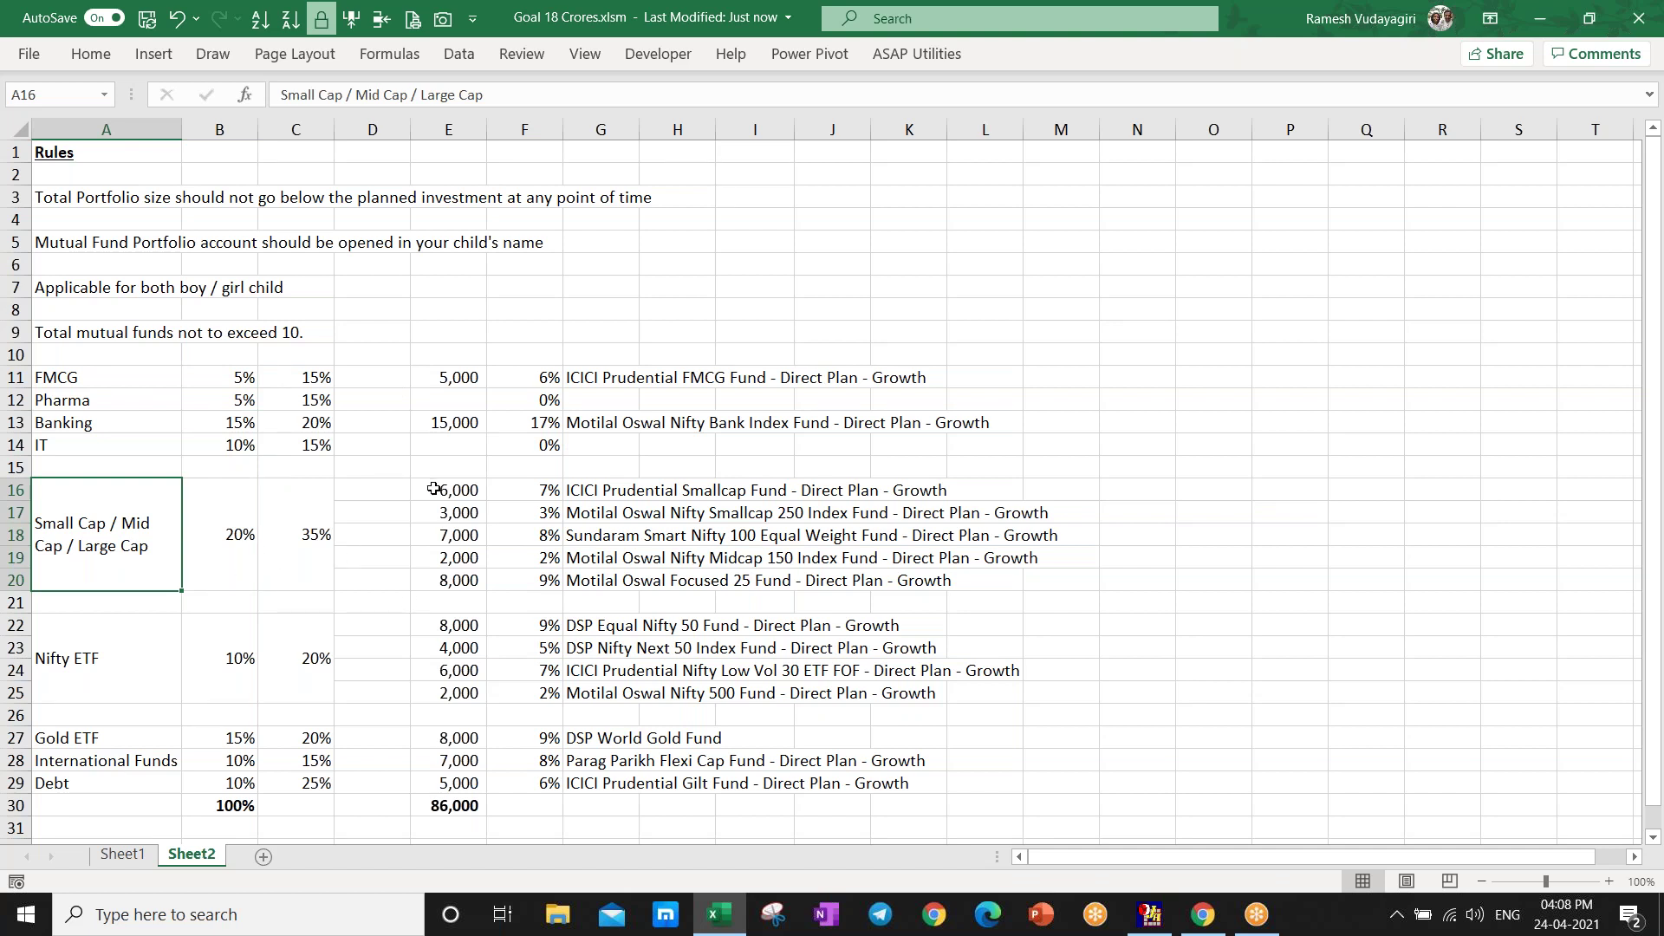
{"action": "left_click", "coordinate": [229, 536]}
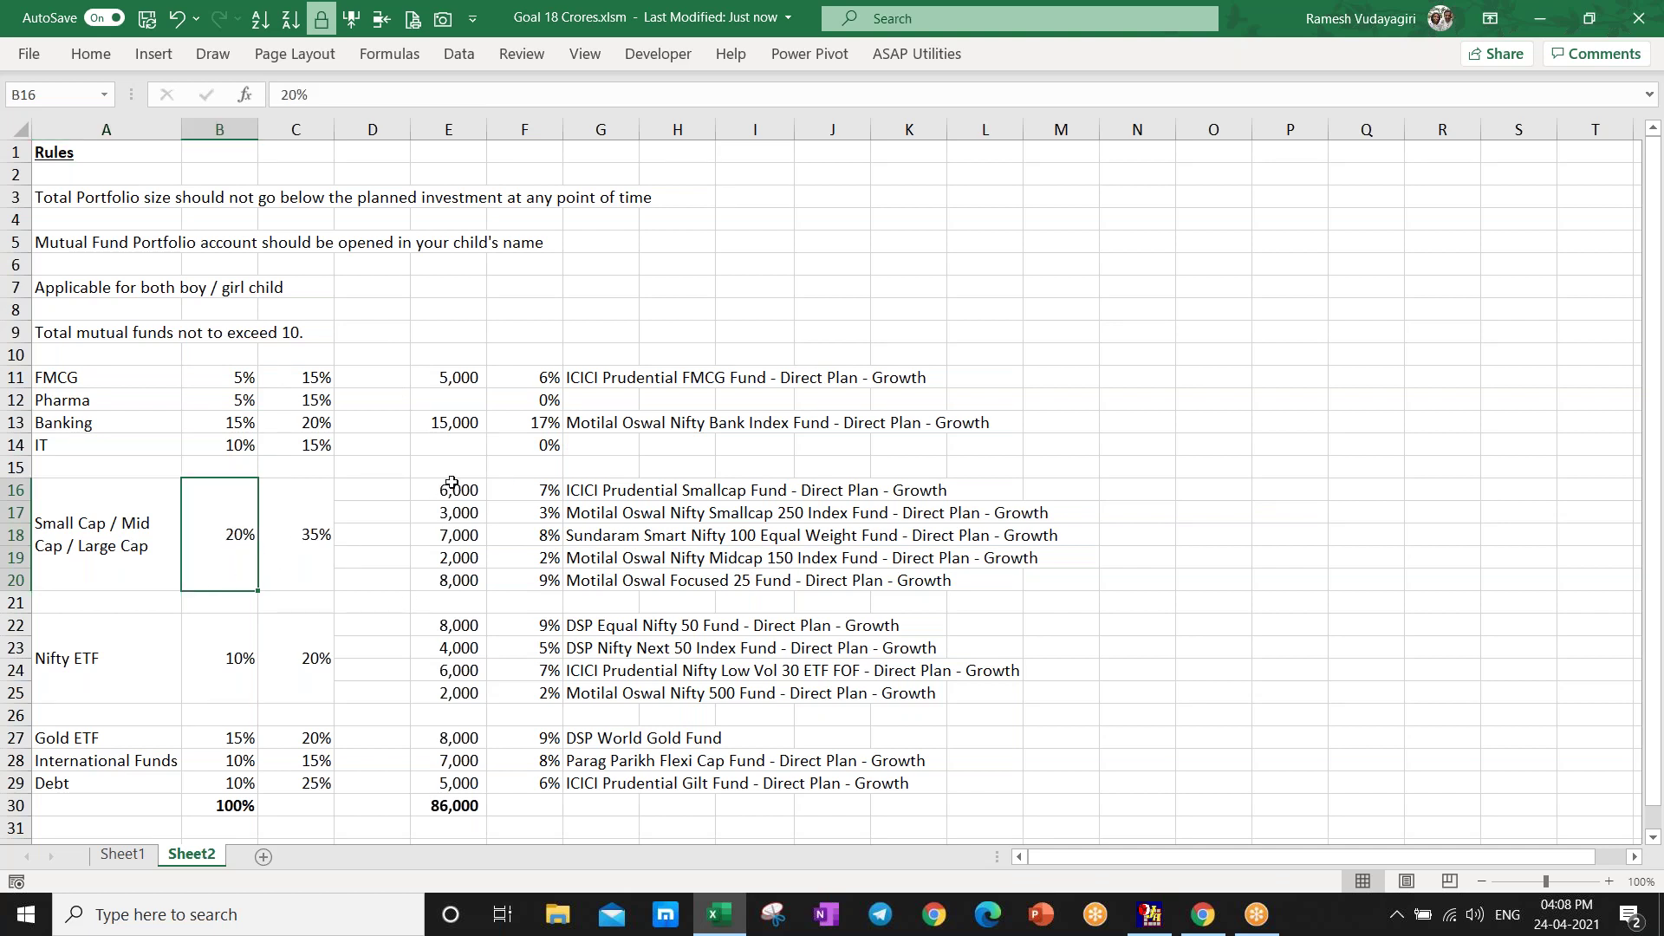
{"action": "left_click_drag", "start_coordinate": [442, 490], "coordinate": [459, 586]}
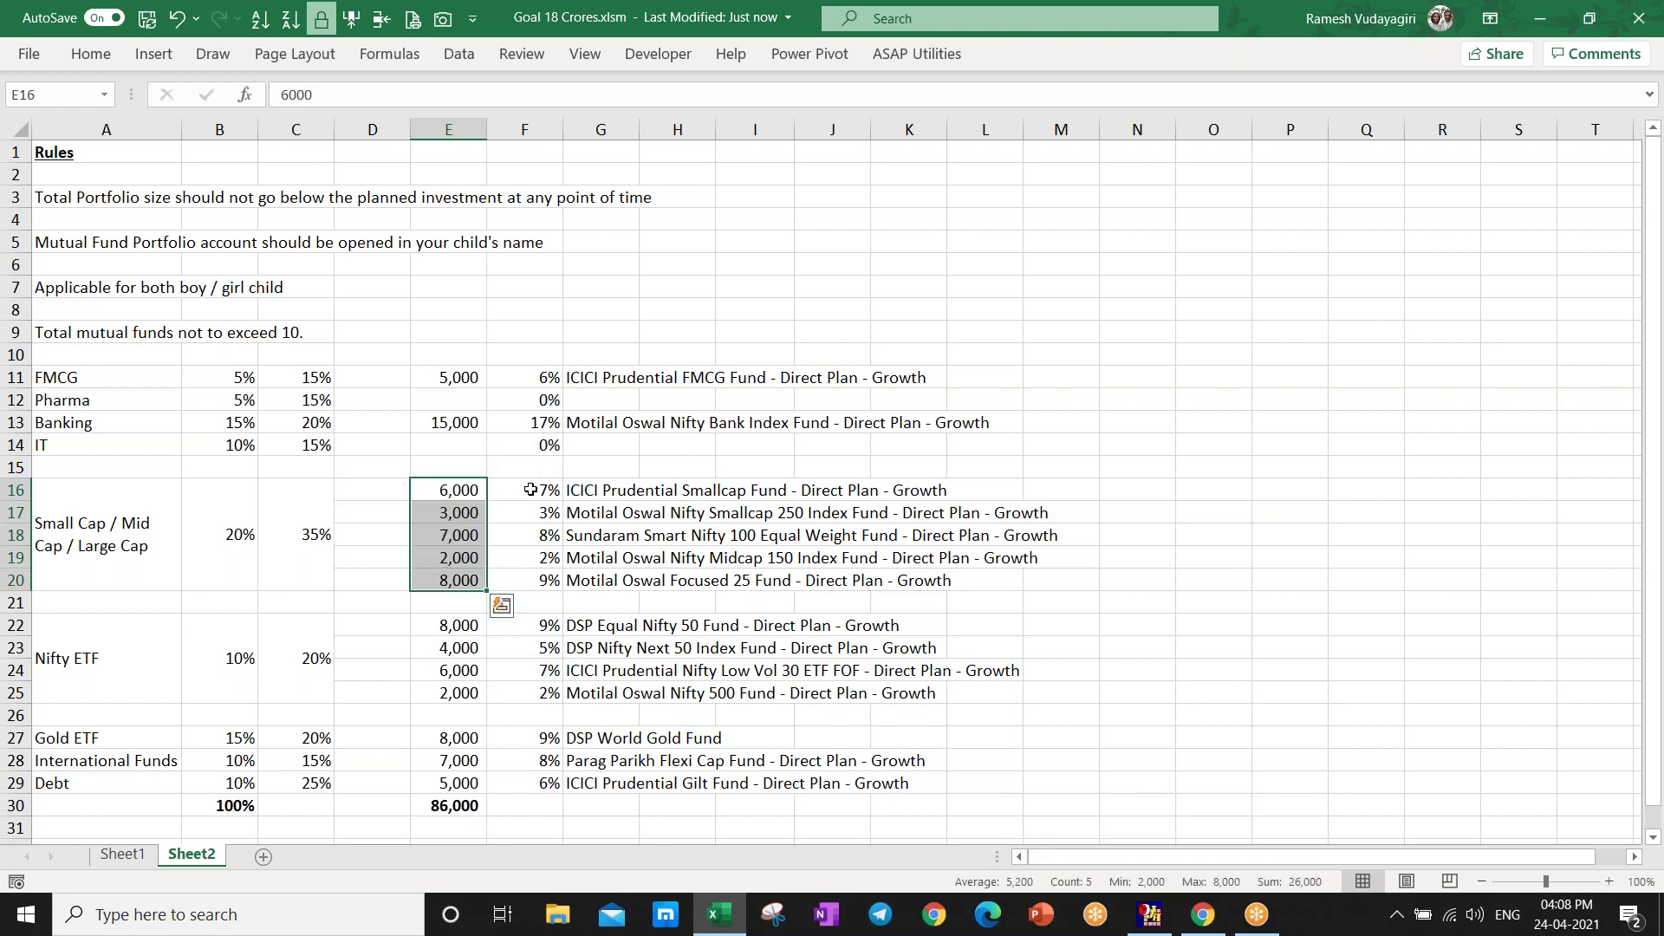
{"action": "left_click_drag", "start_coordinate": [531, 490], "coordinate": [523, 571]}
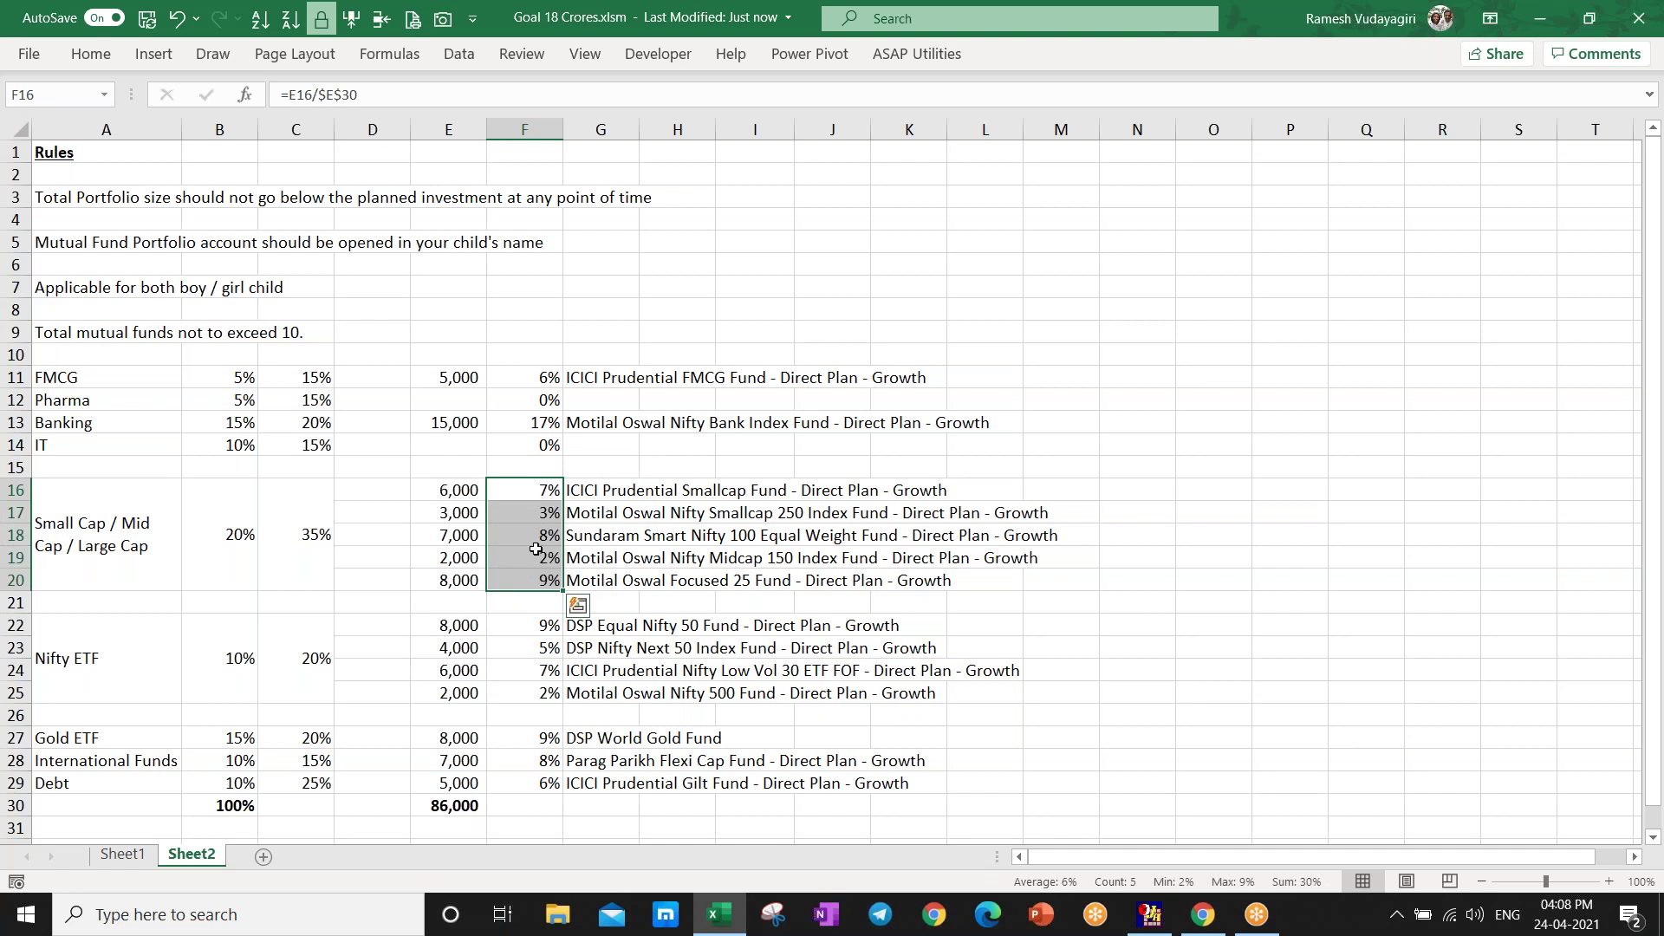
{"action": "left_click", "coordinate": [587, 585]}
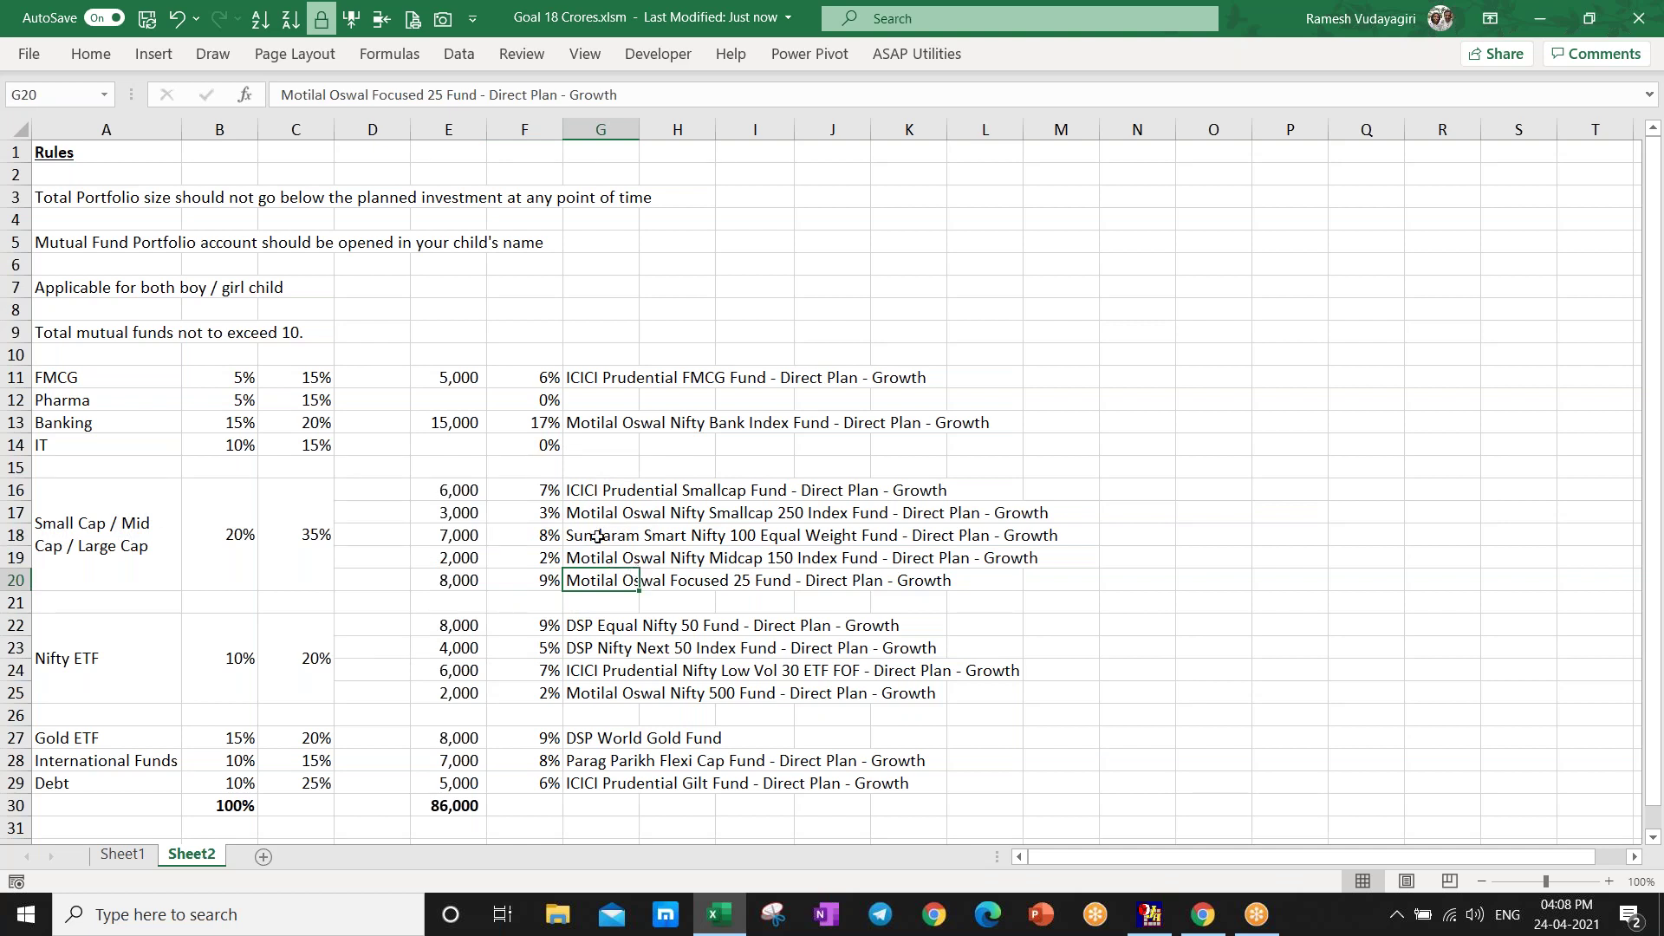
{"action": "scroll", "coordinate": [568, 489], "scroll_direction": "down", "scroll_amount": 2}
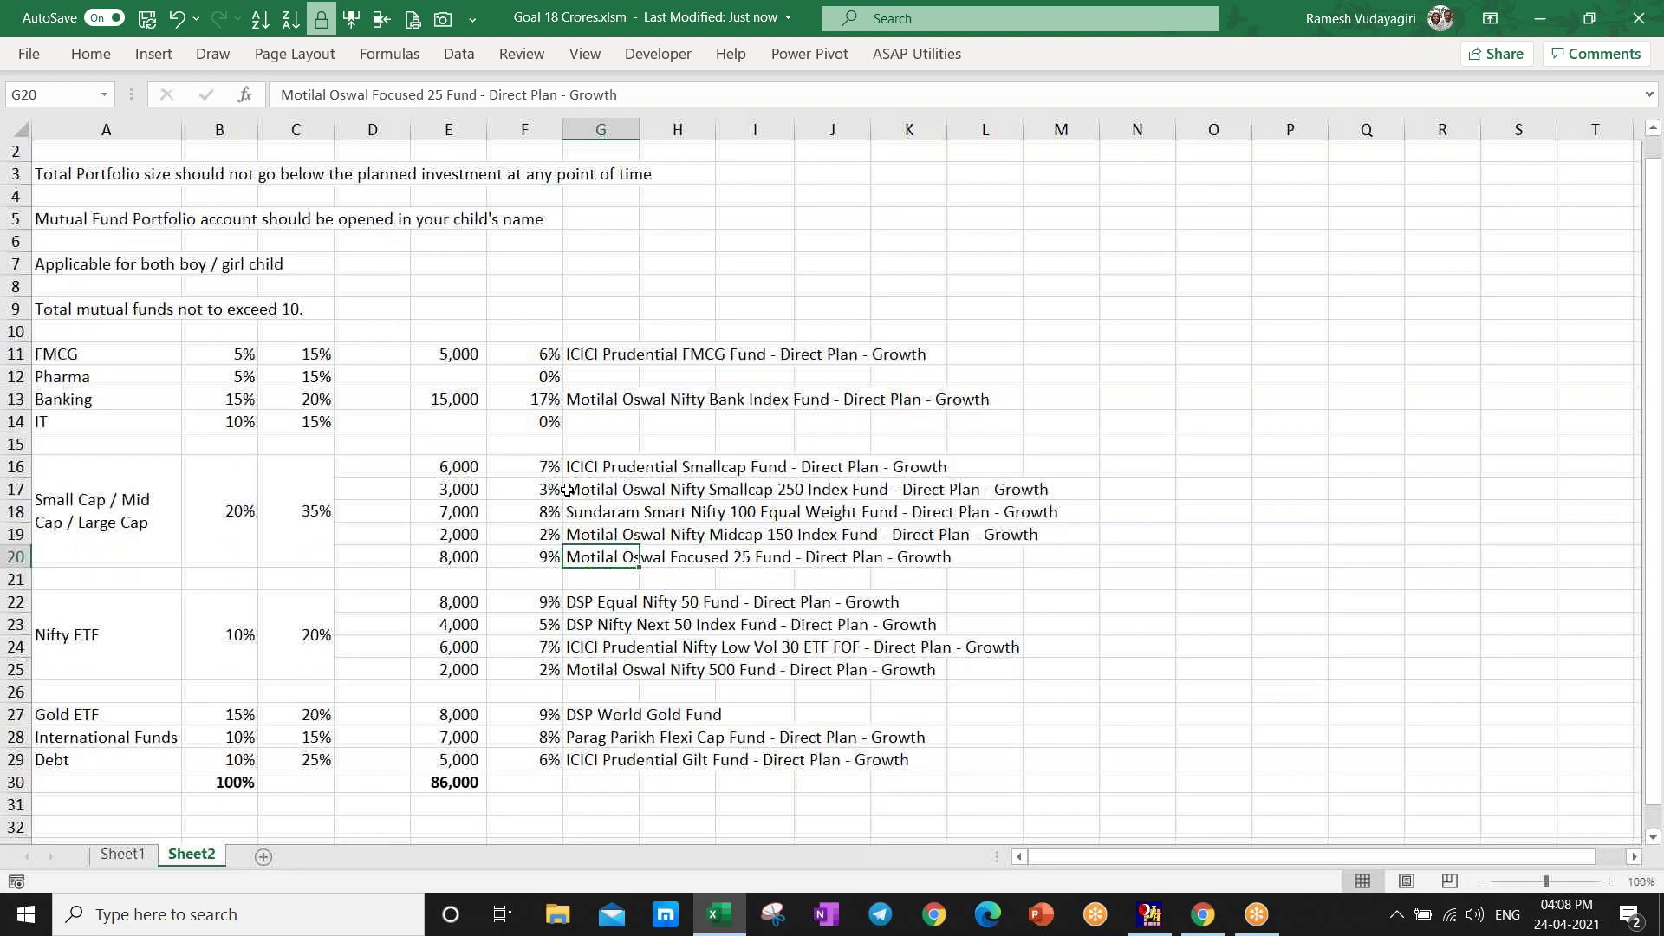
- Review the four Nifty ETF fund entries in G22:G25
{"action": "left_click", "coordinate": [593, 490]}
{"action": "left_click_drag", "start_coordinate": [594, 490], "coordinate": [600, 557]}
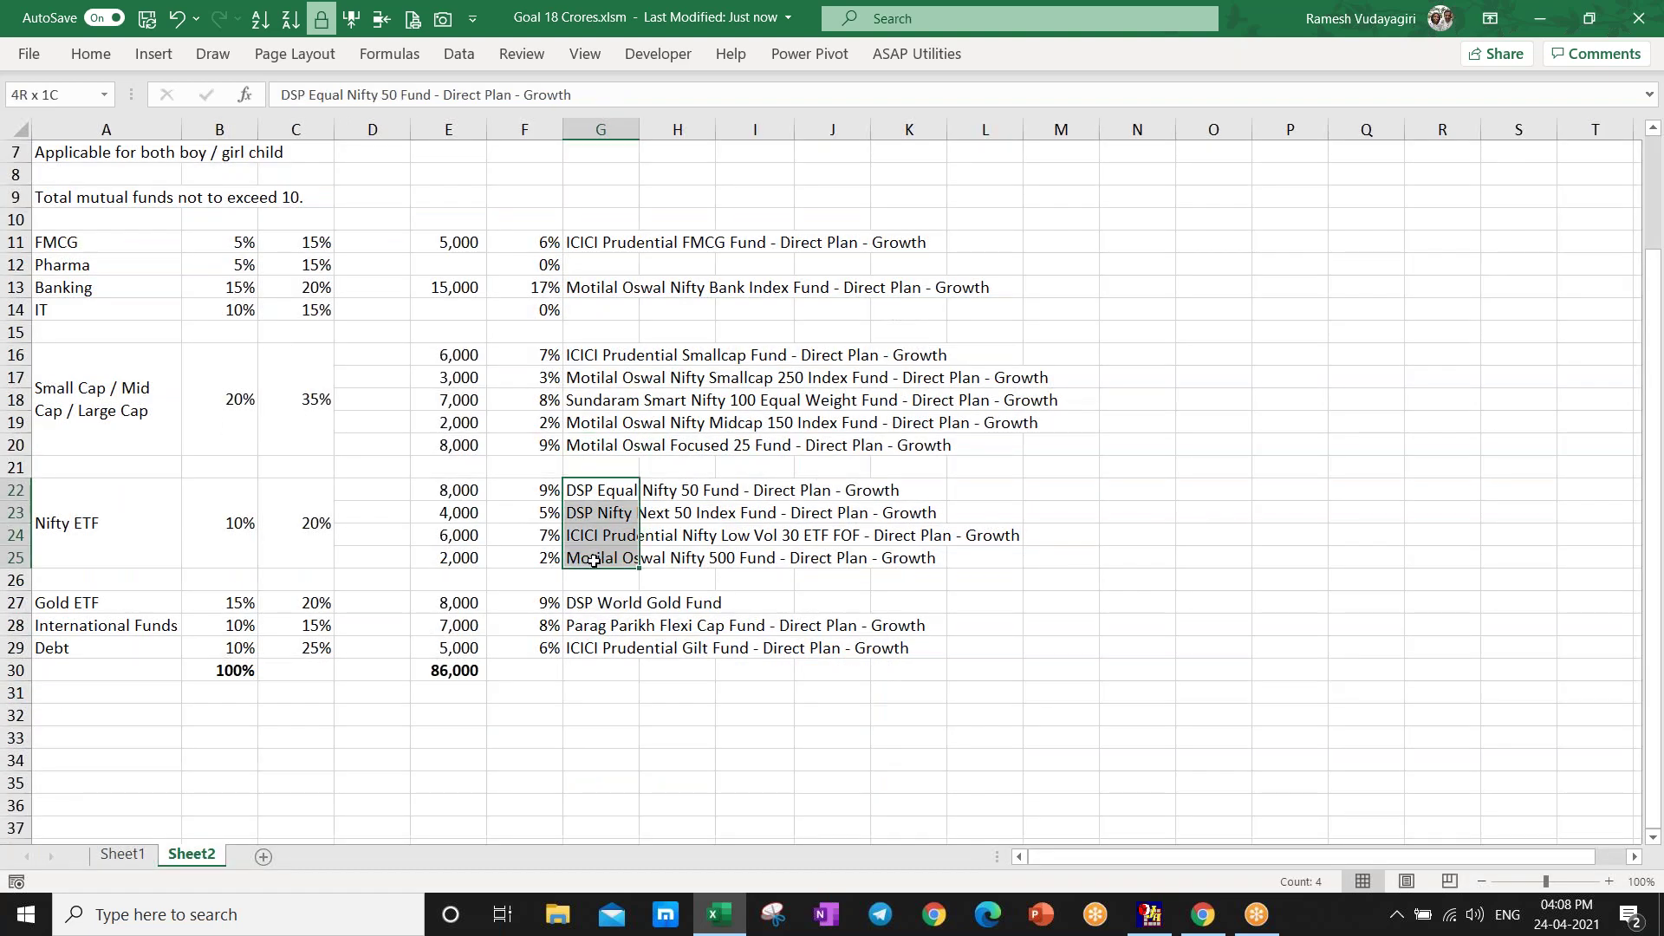
{"action": "left_click", "coordinate": [1243, 516]}
{"action": "left_click", "coordinate": [592, 491]}
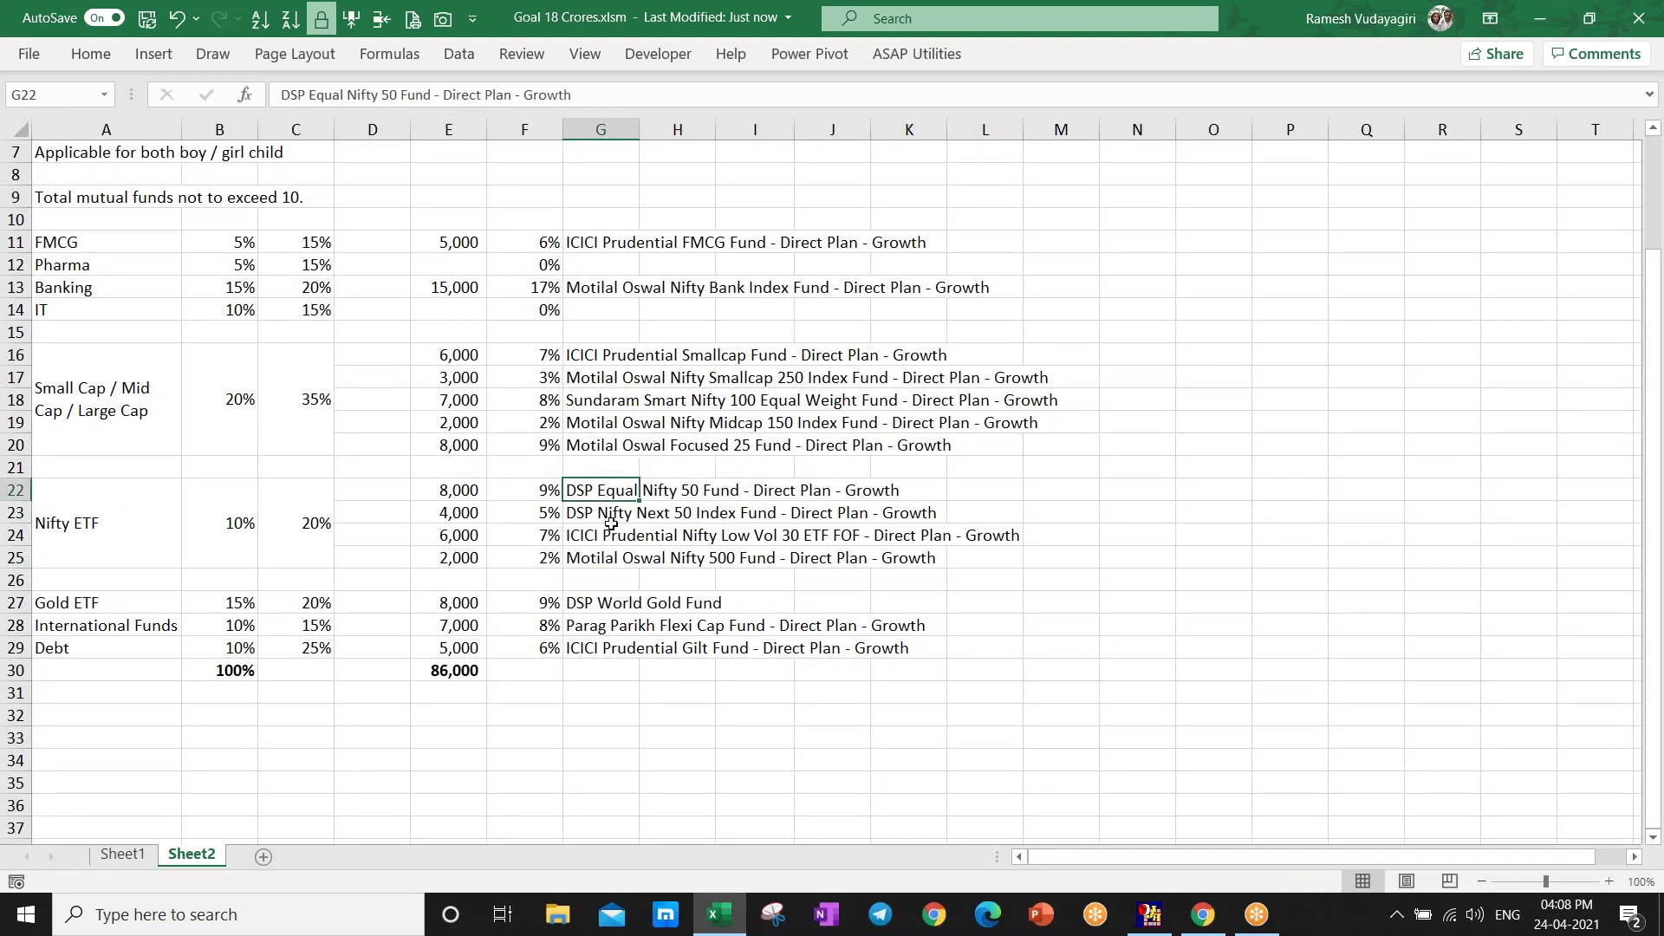
{"action": "left_click", "coordinate": [604, 513]}
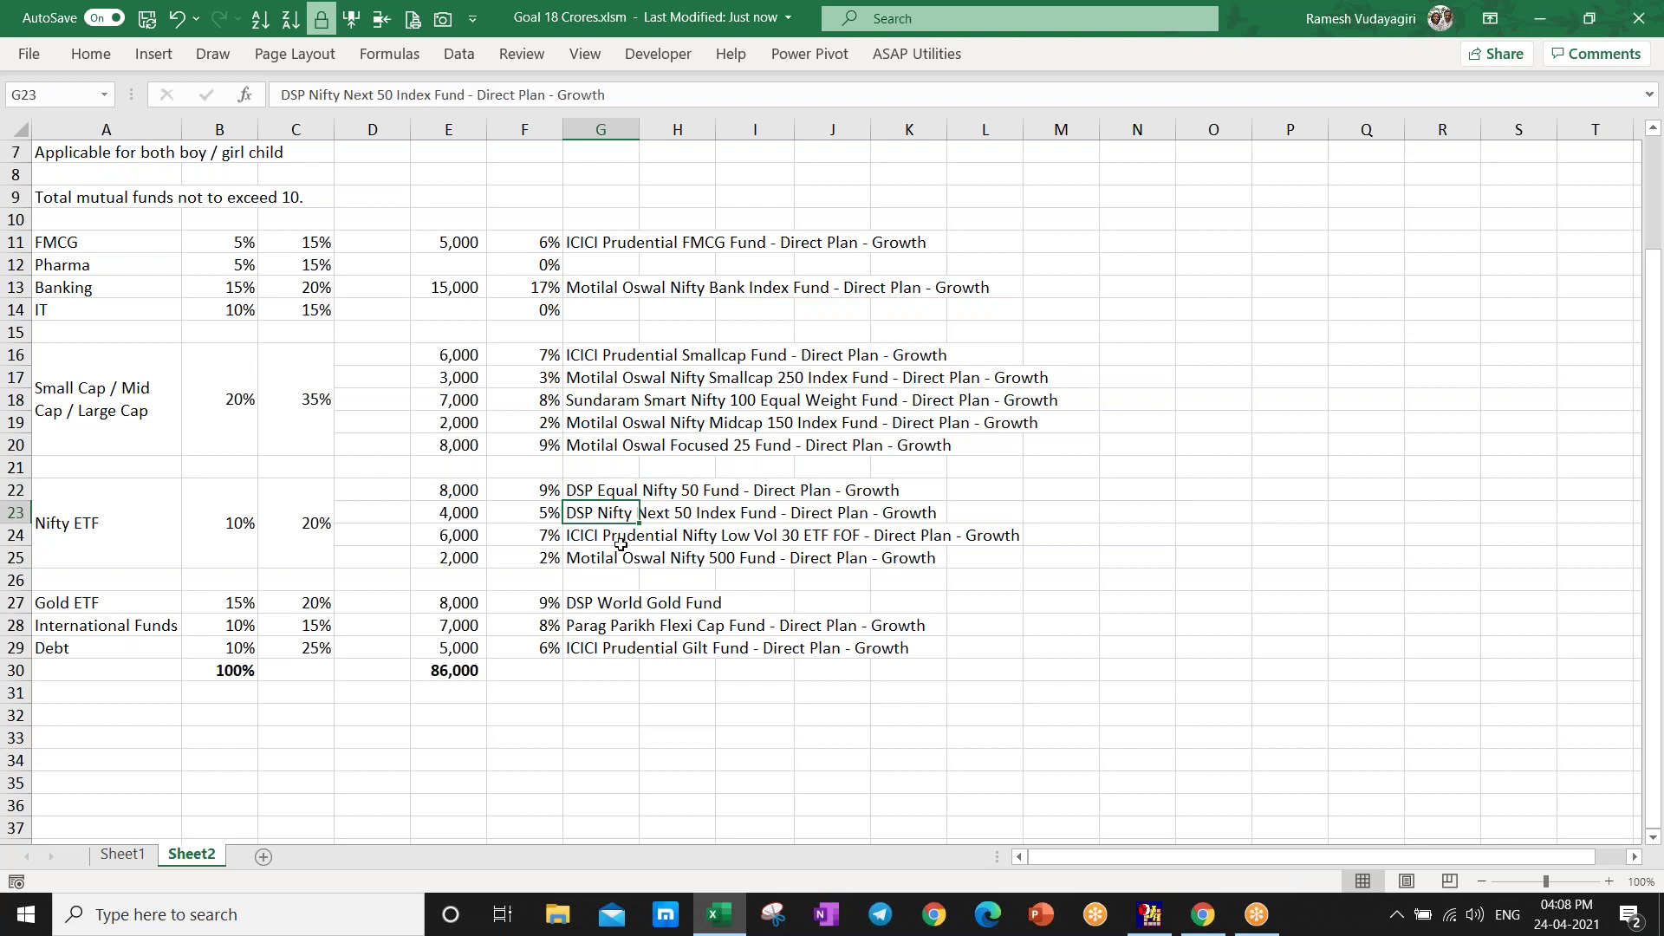
{"action": "left_click", "coordinate": [608, 538]}
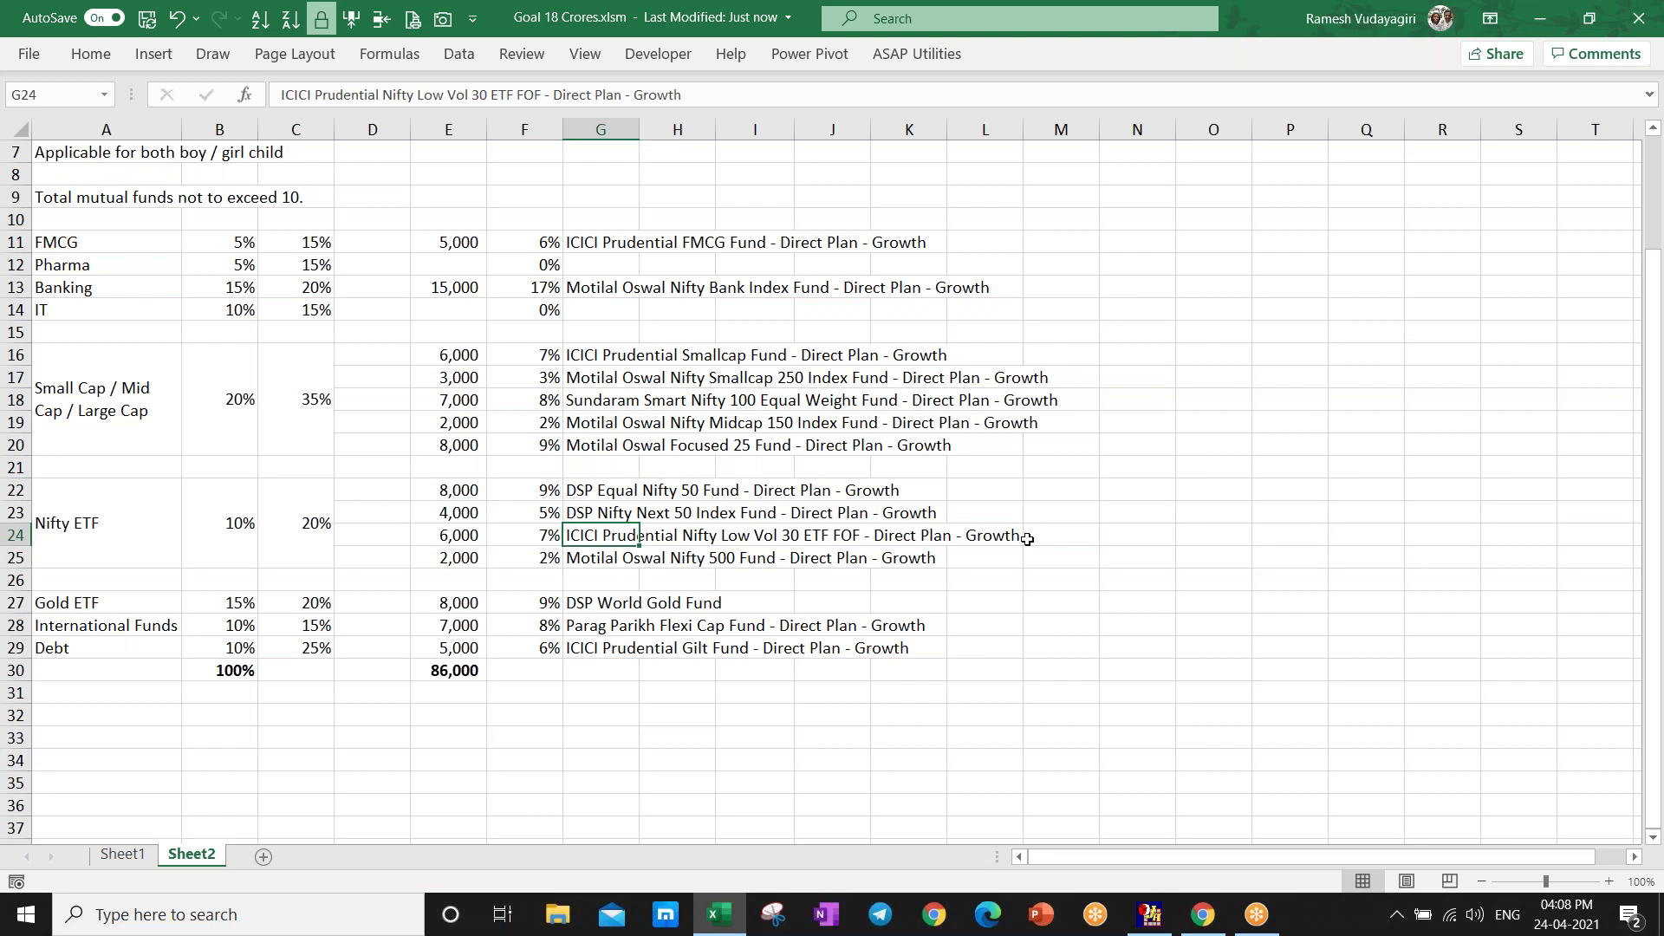
{"action": "left_click", "coordinate": [588, 564]}
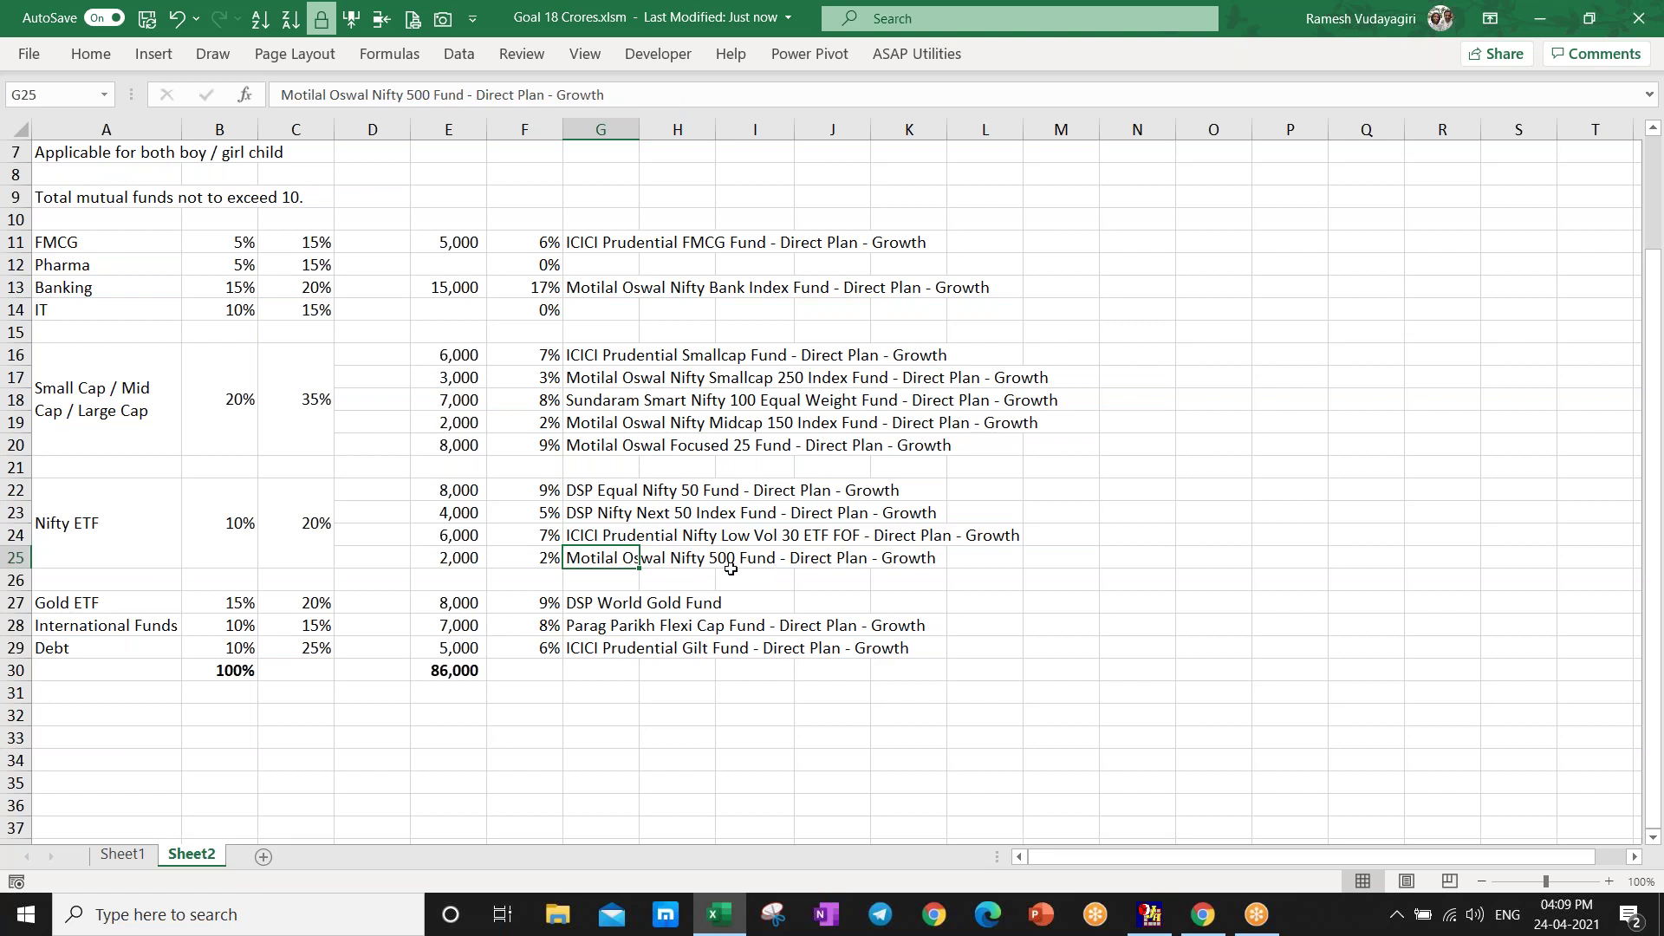
- Total the Nifty ETF percentages to 23% and begin editing the fund-limit rule in A9
{"action": "left_click", "coordinate": [533, 492]}
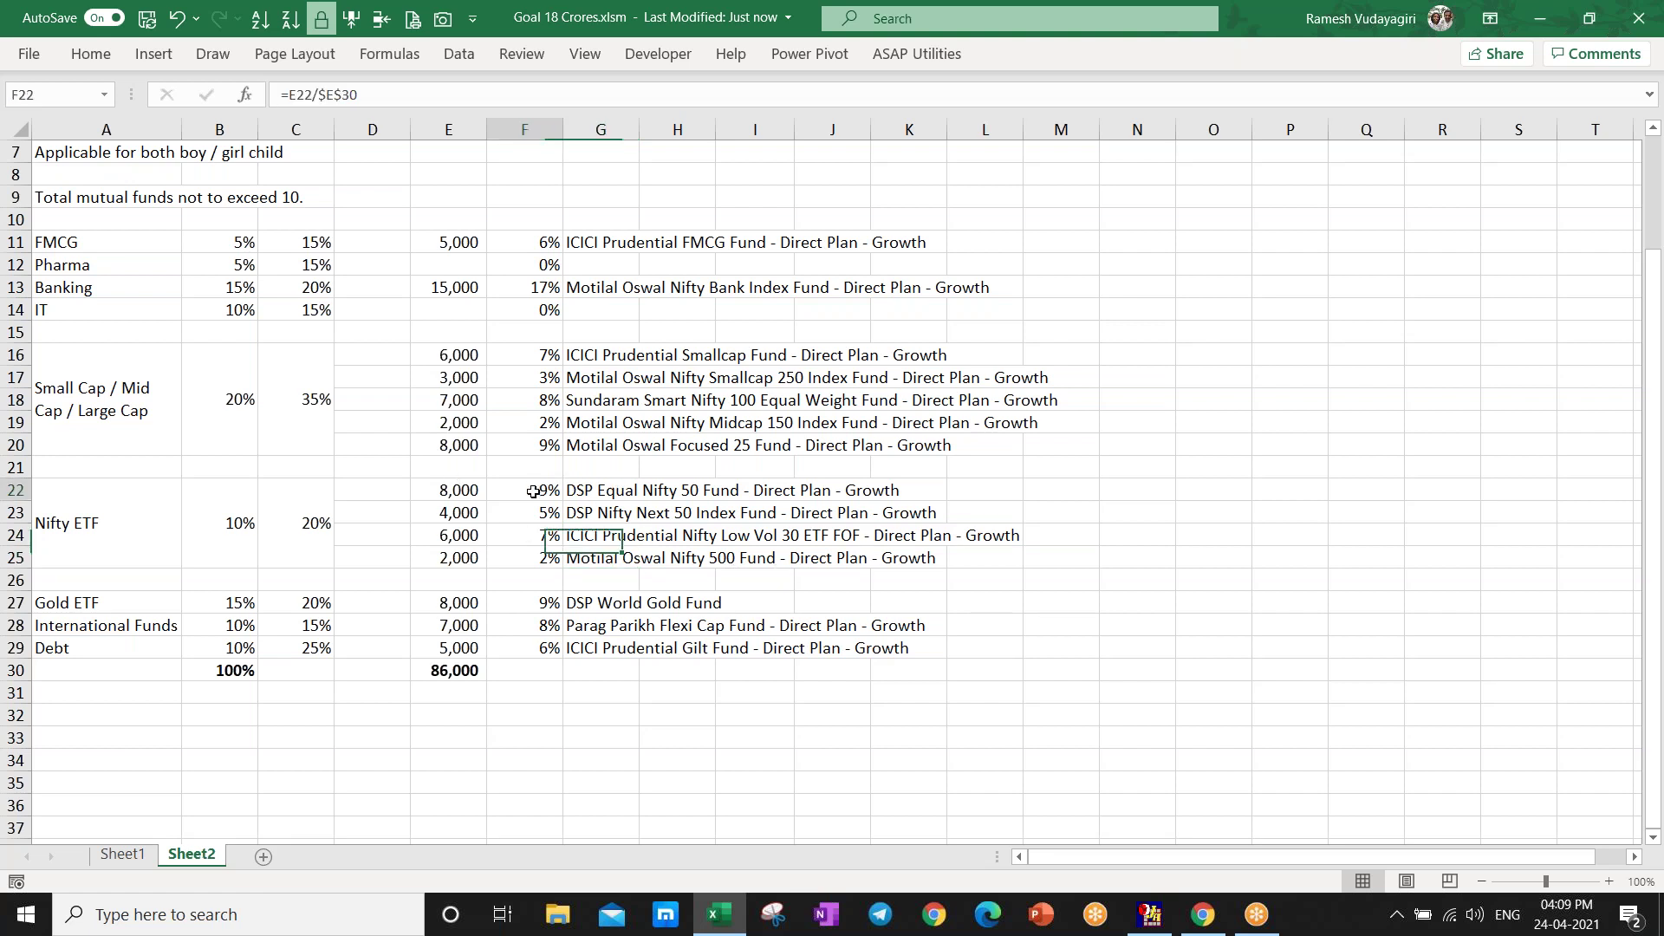
{"action": "left_click_drag", "start_coordinate": [533, 492], "coordinate": [533, 559]}
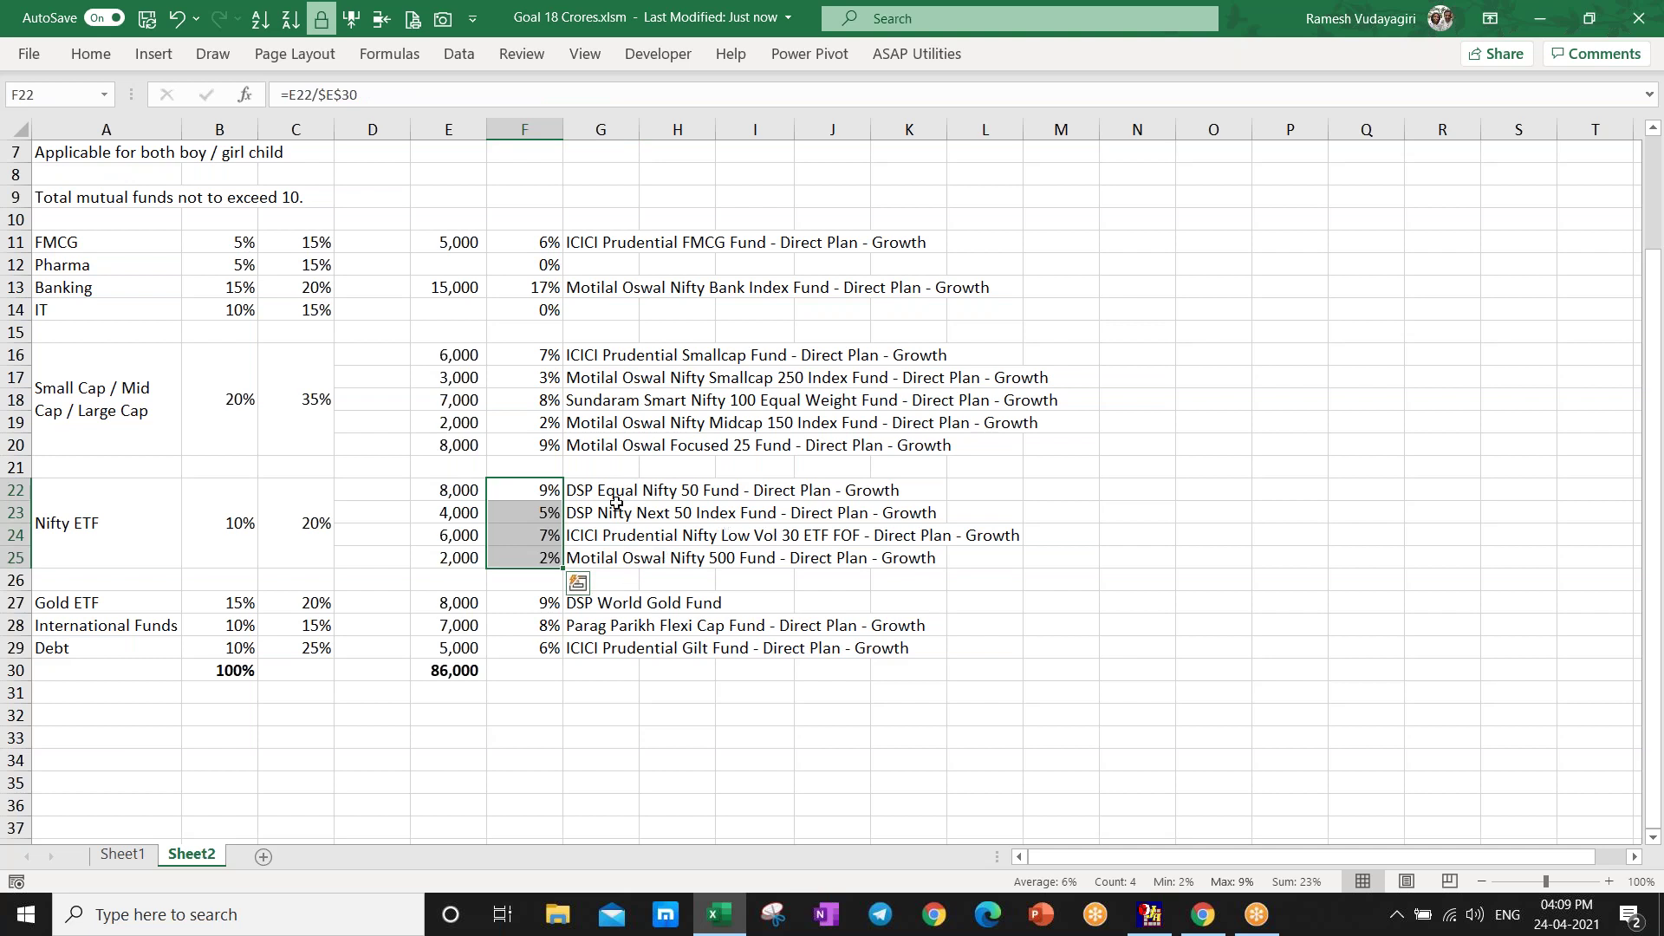
{"action": "left_click", "coordinate": [69, 197]}
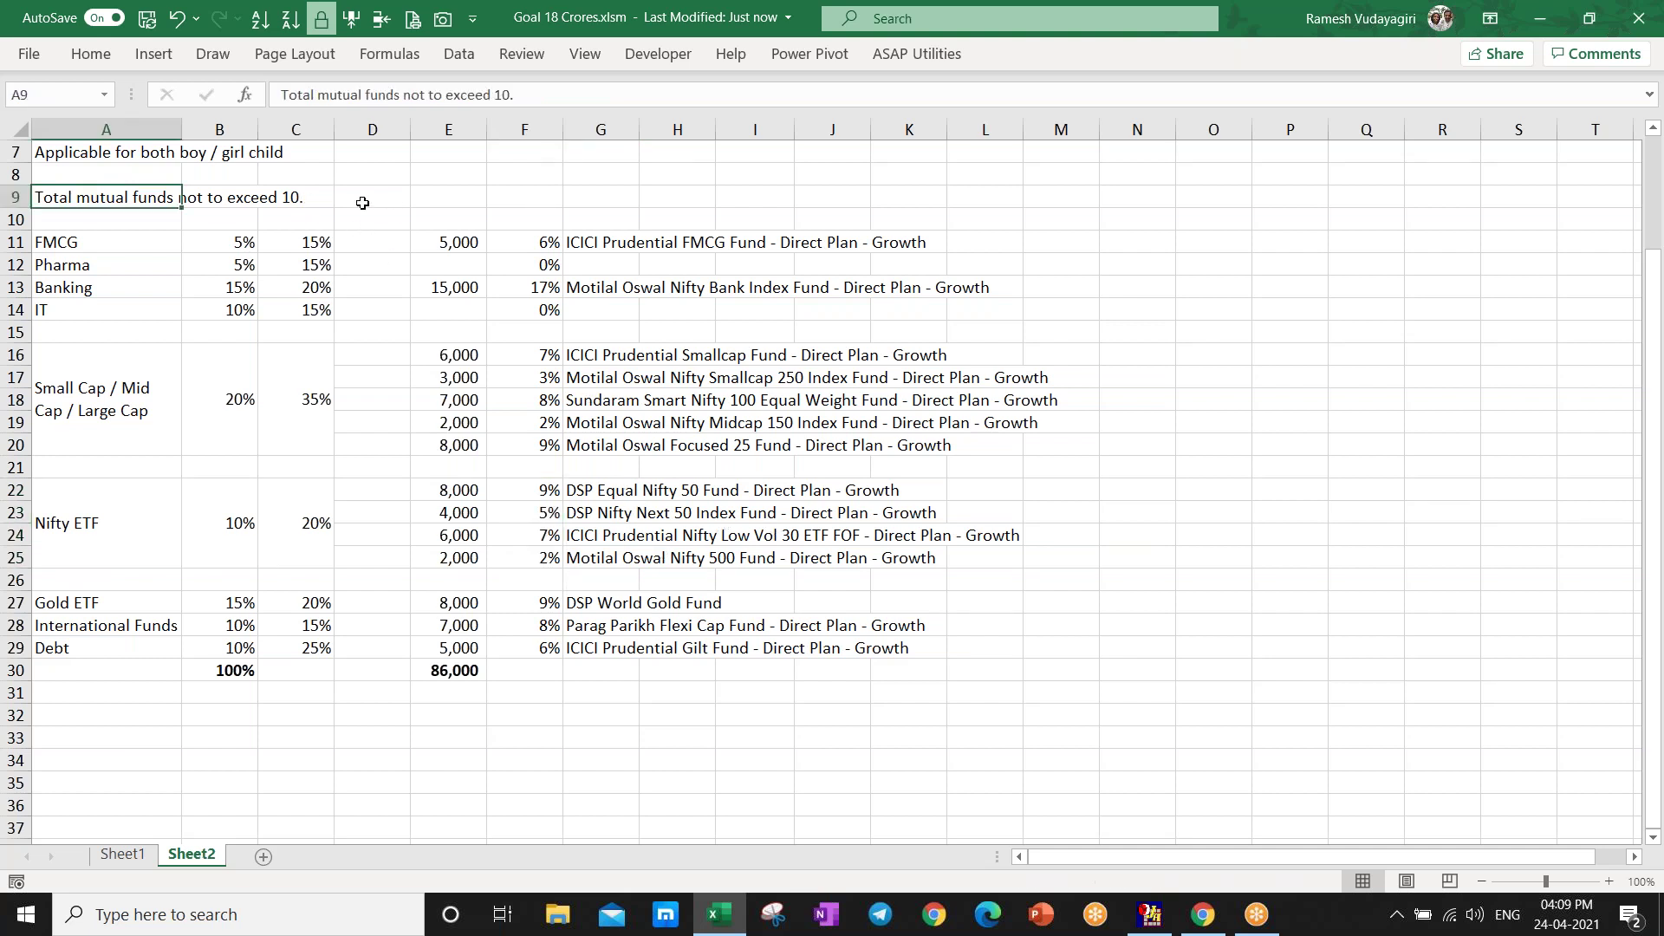
{"action": "left_click", "coordinate": [554, 89]}
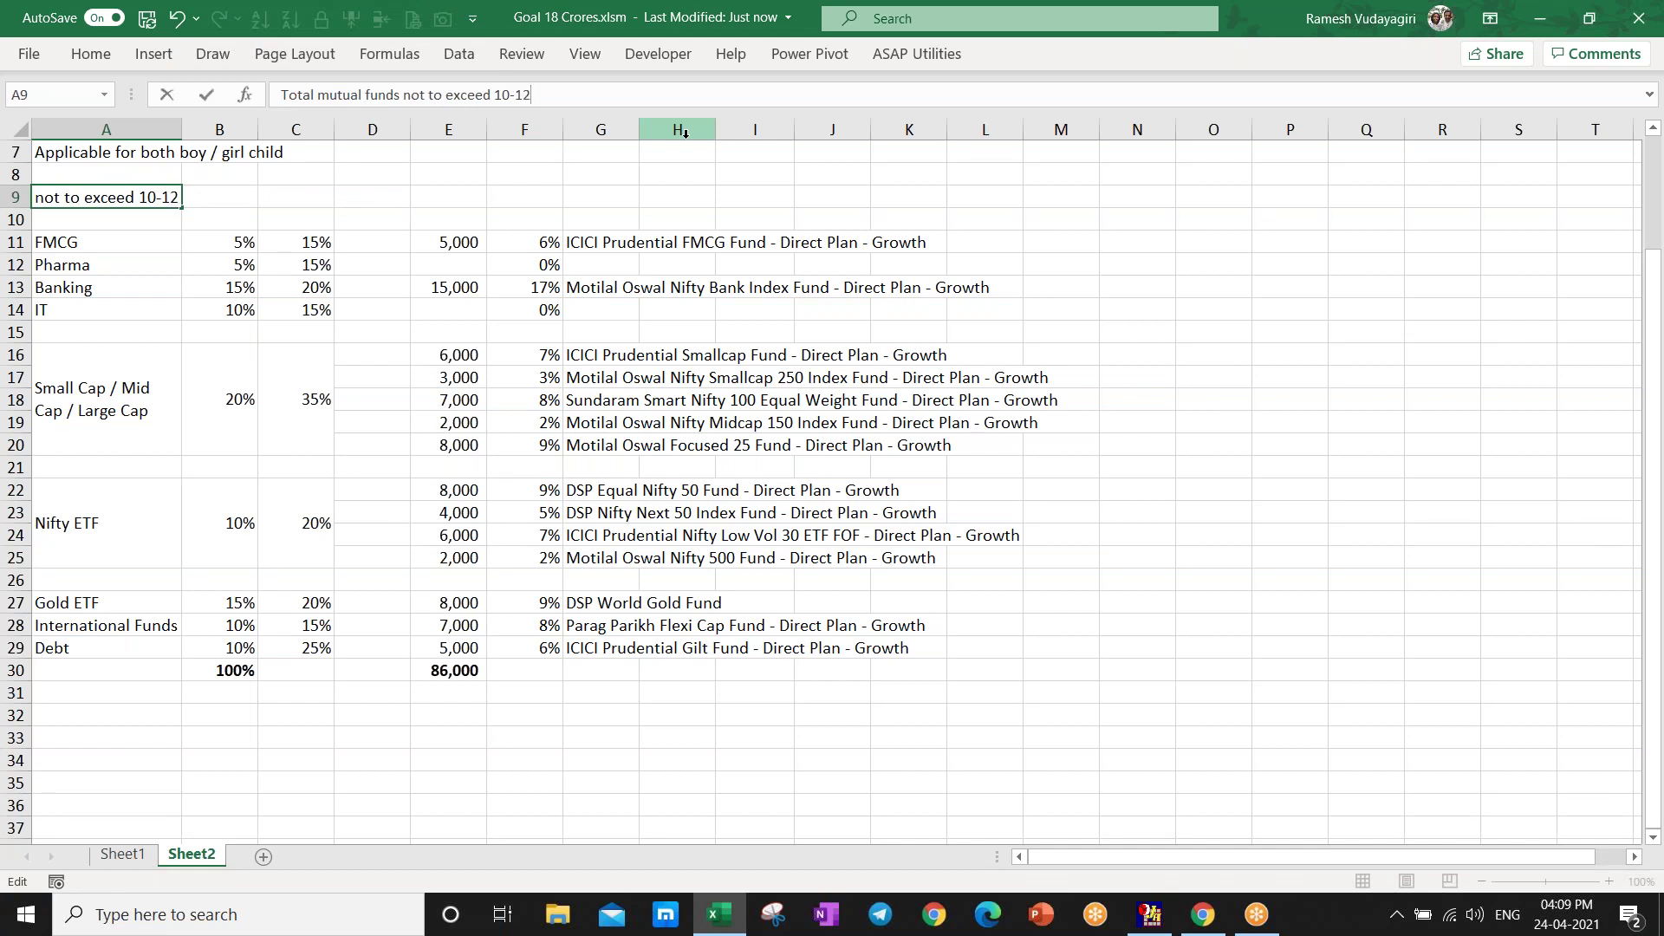
- Commit the 10-12 fund limit, review the gold and flexi-cap entries, and widen column G
{"action": "key", "text": "Return"}
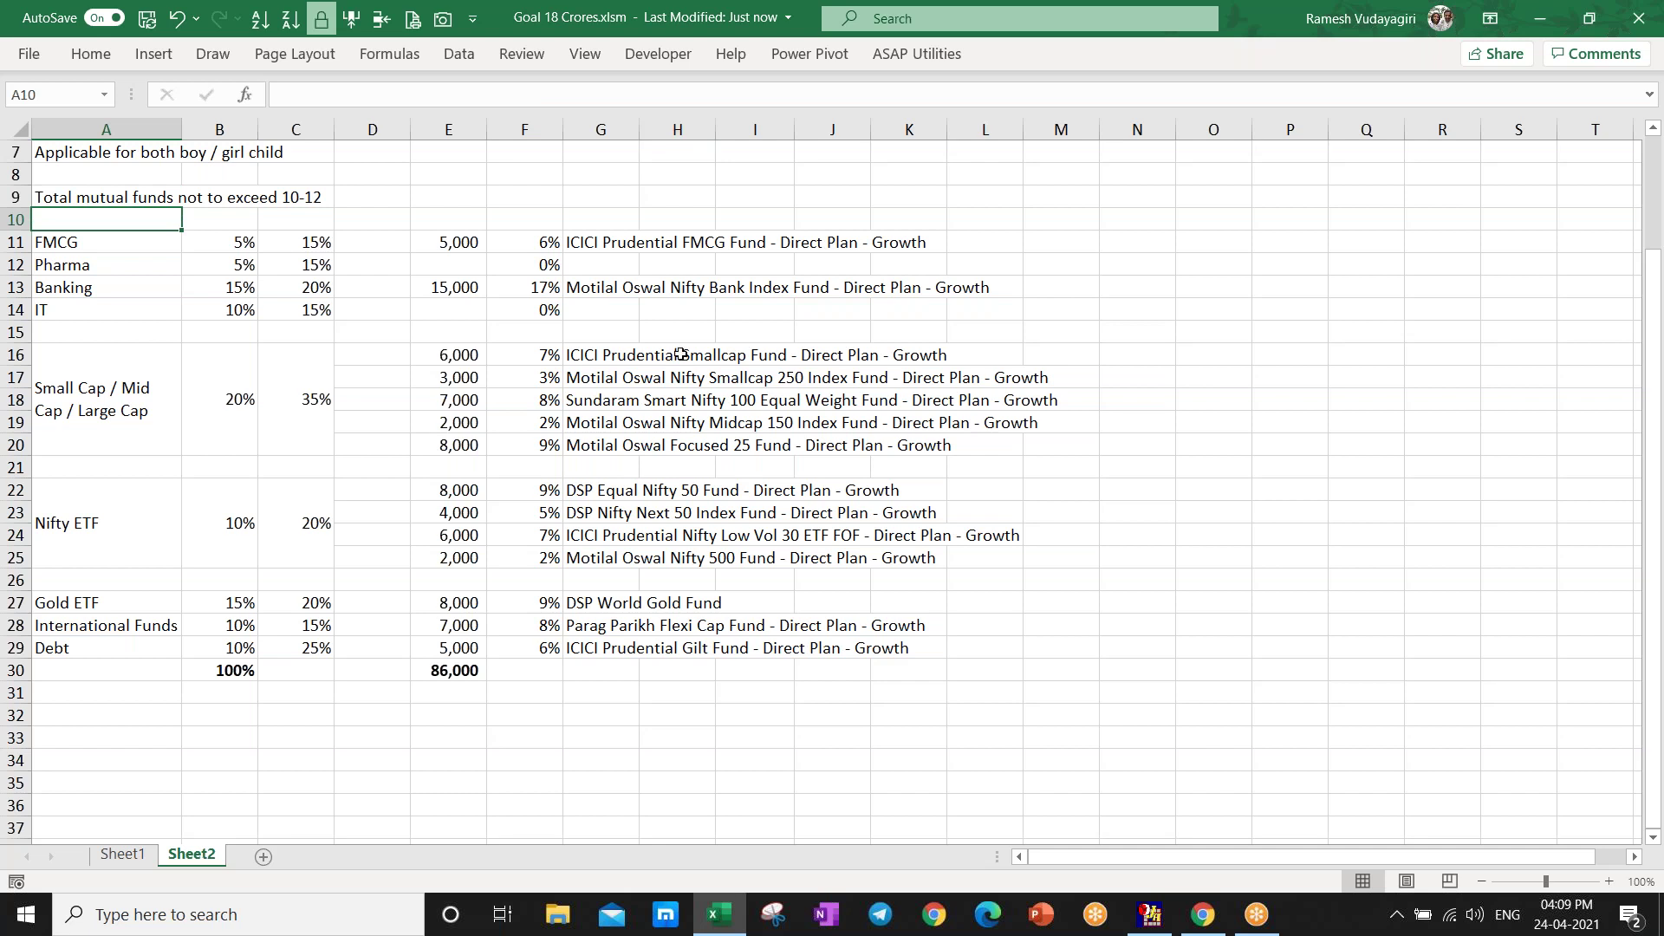
{"action": "left_click", "coordinate": [583, 607]}
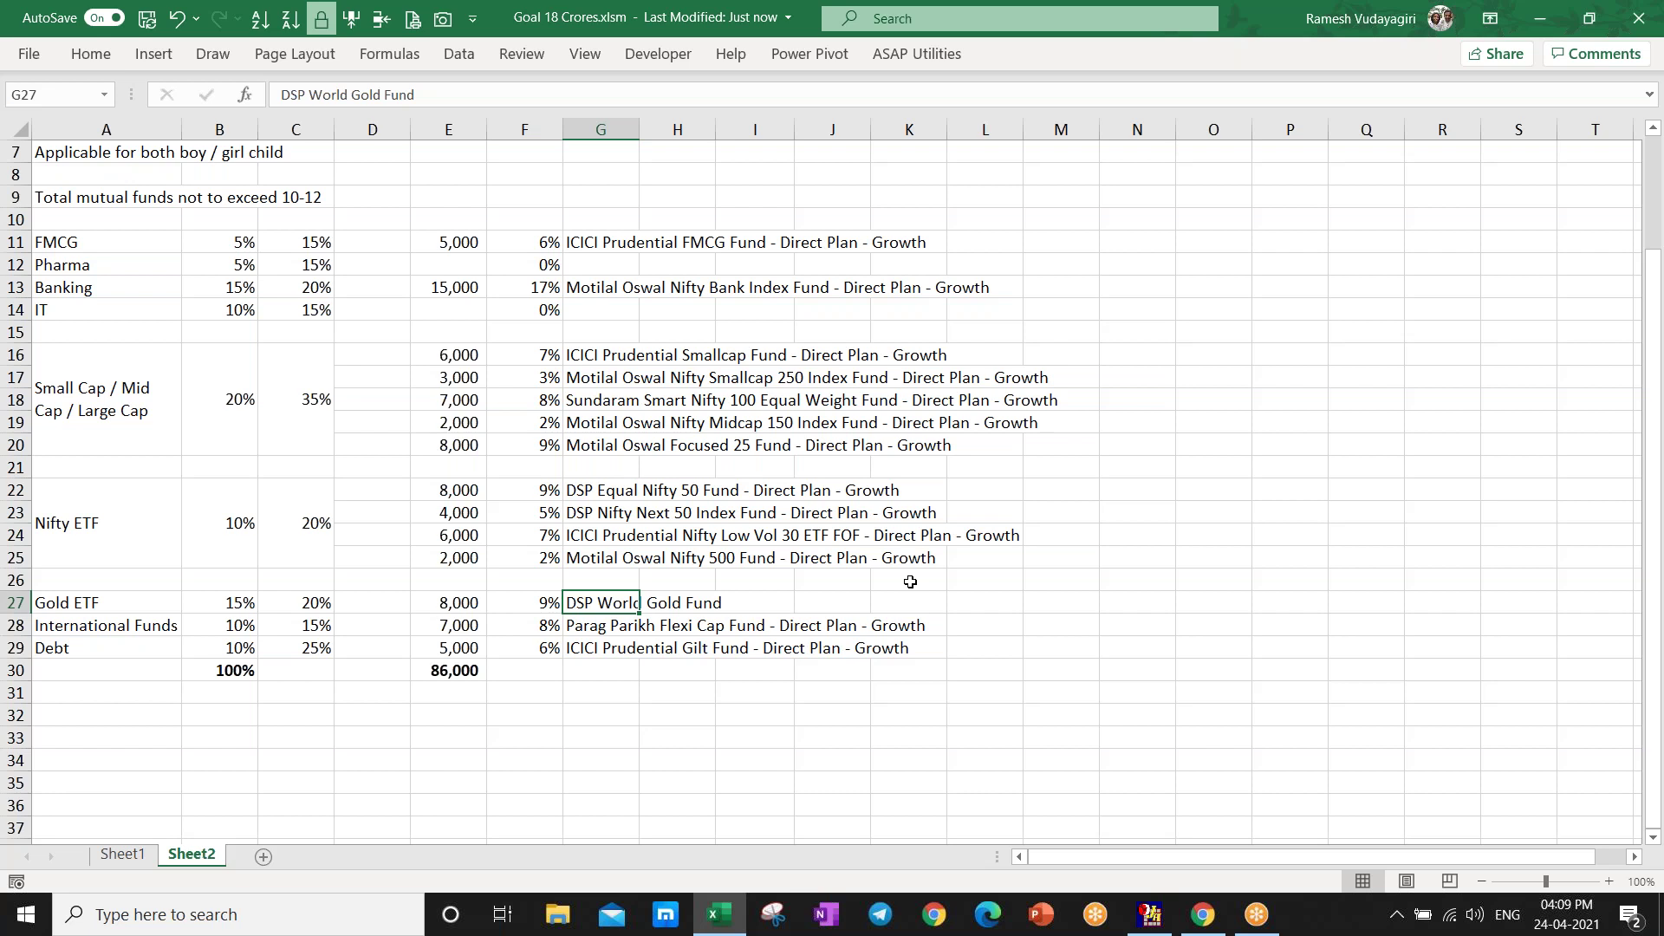
{"action": "left_click", "coordinate": [543, 601]}
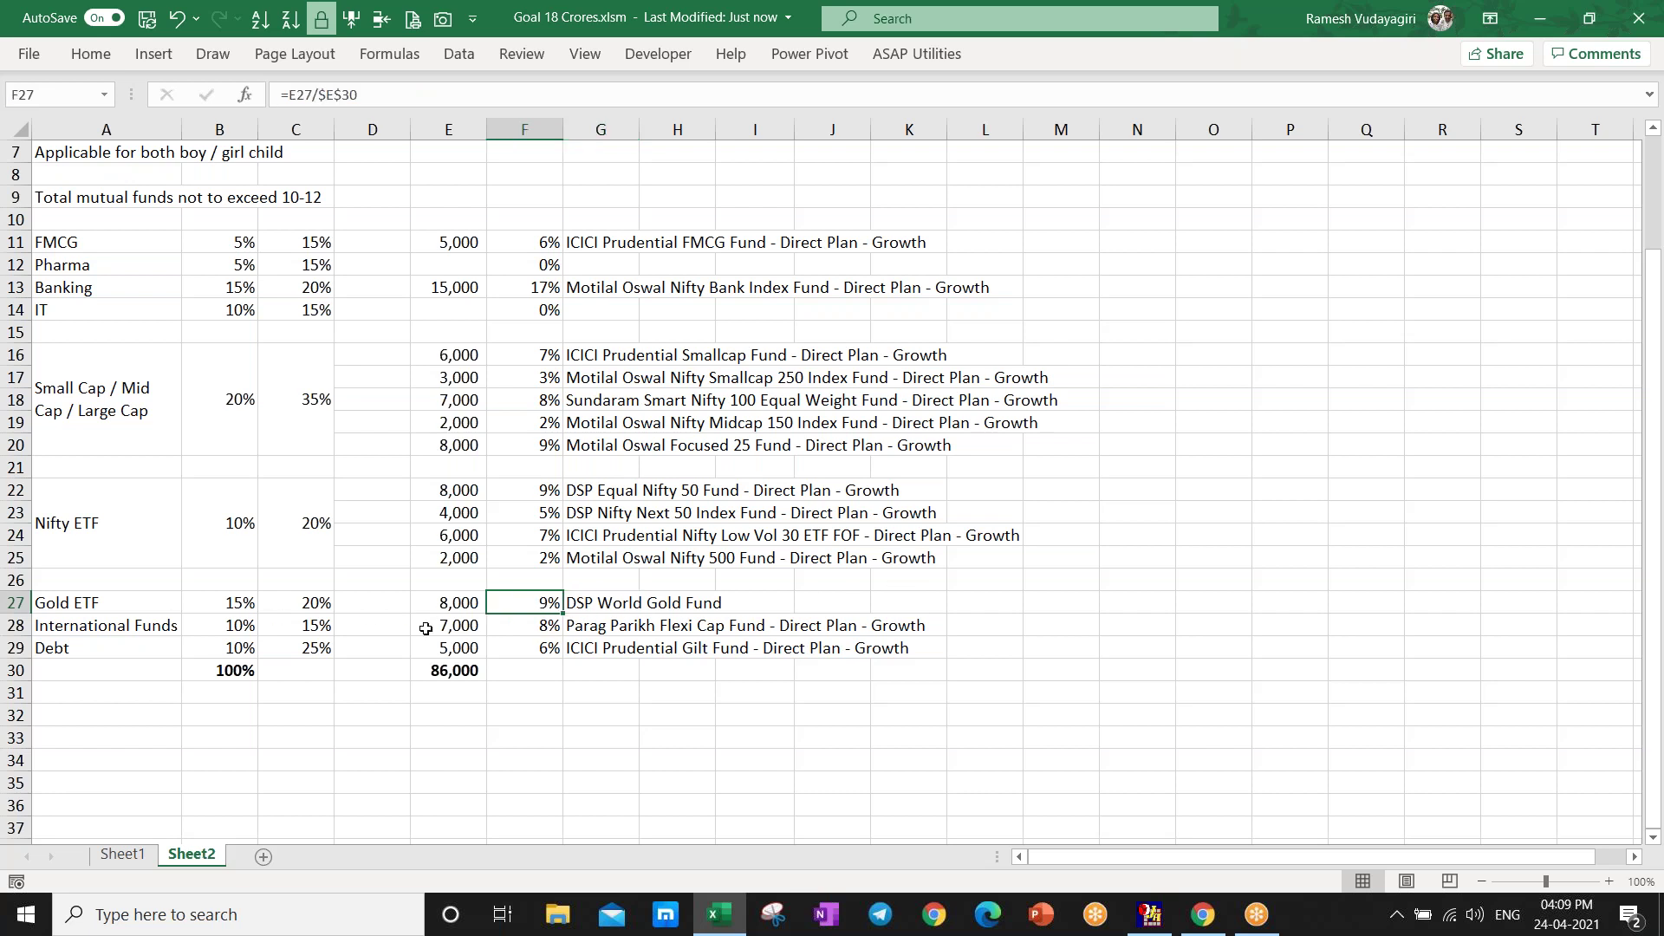
{"action": "left_click", "coordinate": [599, 625]}
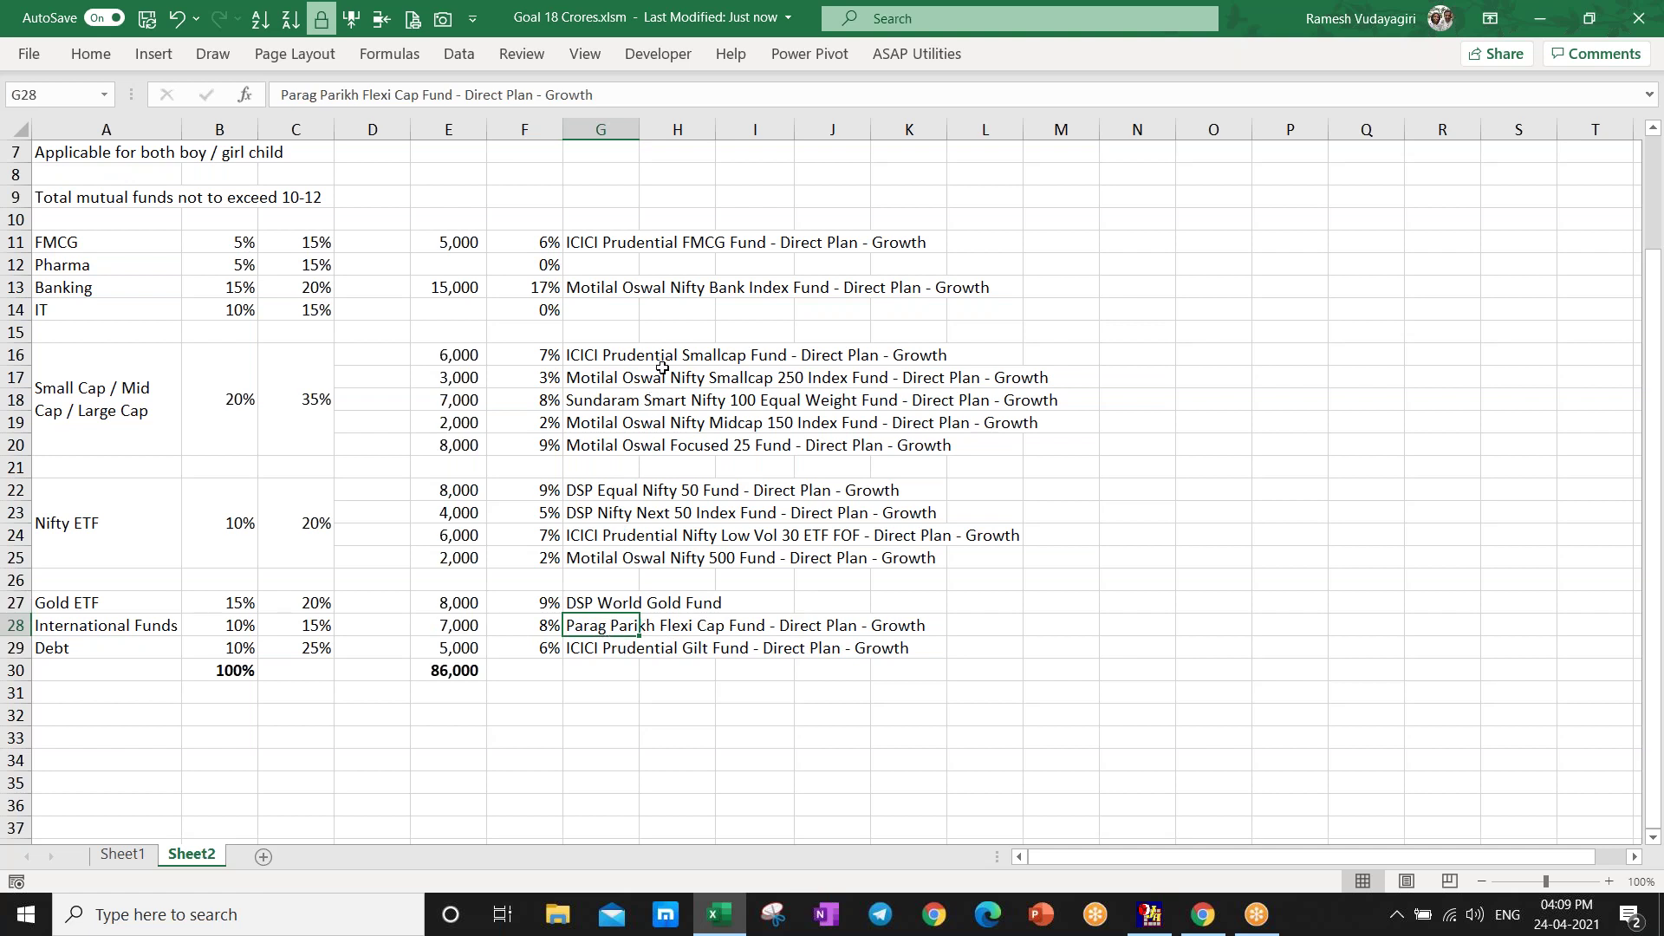
{"action": "left_click_drag", "start_coordinate": [639, 124], "coordinate": [1130, 173]}
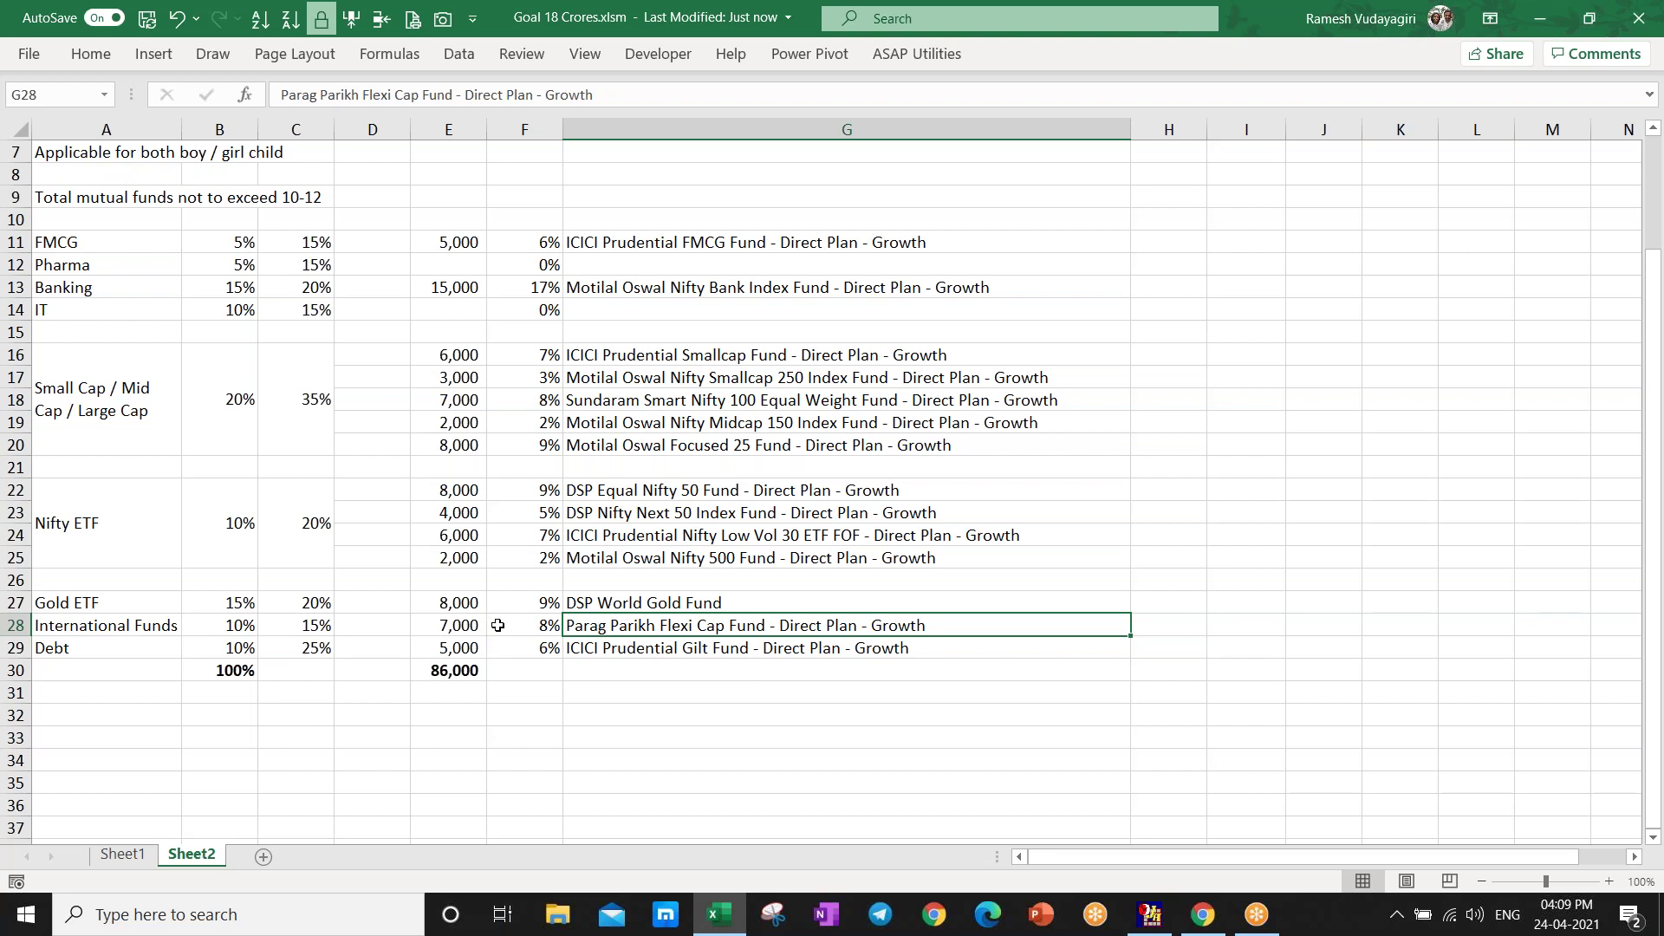
- Check the ICICI Prudential Gilt debt fund's percentage and 5,000 amount, then switch to Coin
{"action": "left_click", "coordinate": [598, 648]}
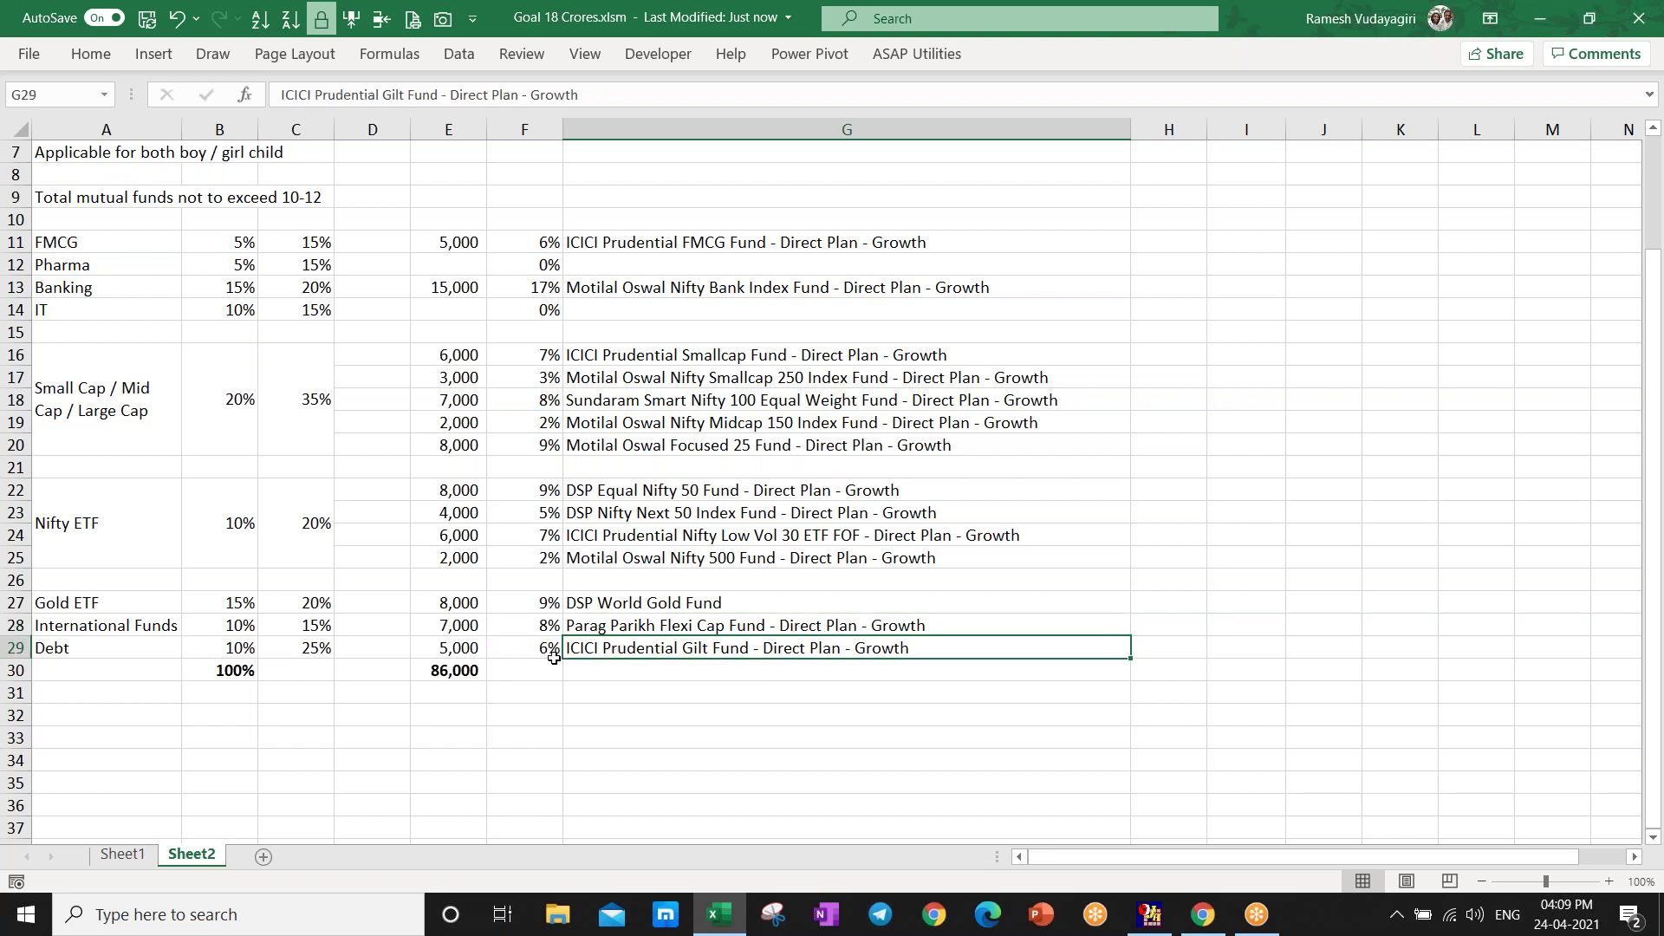
{"action": "left_click", "coordinate": [521, 647]}
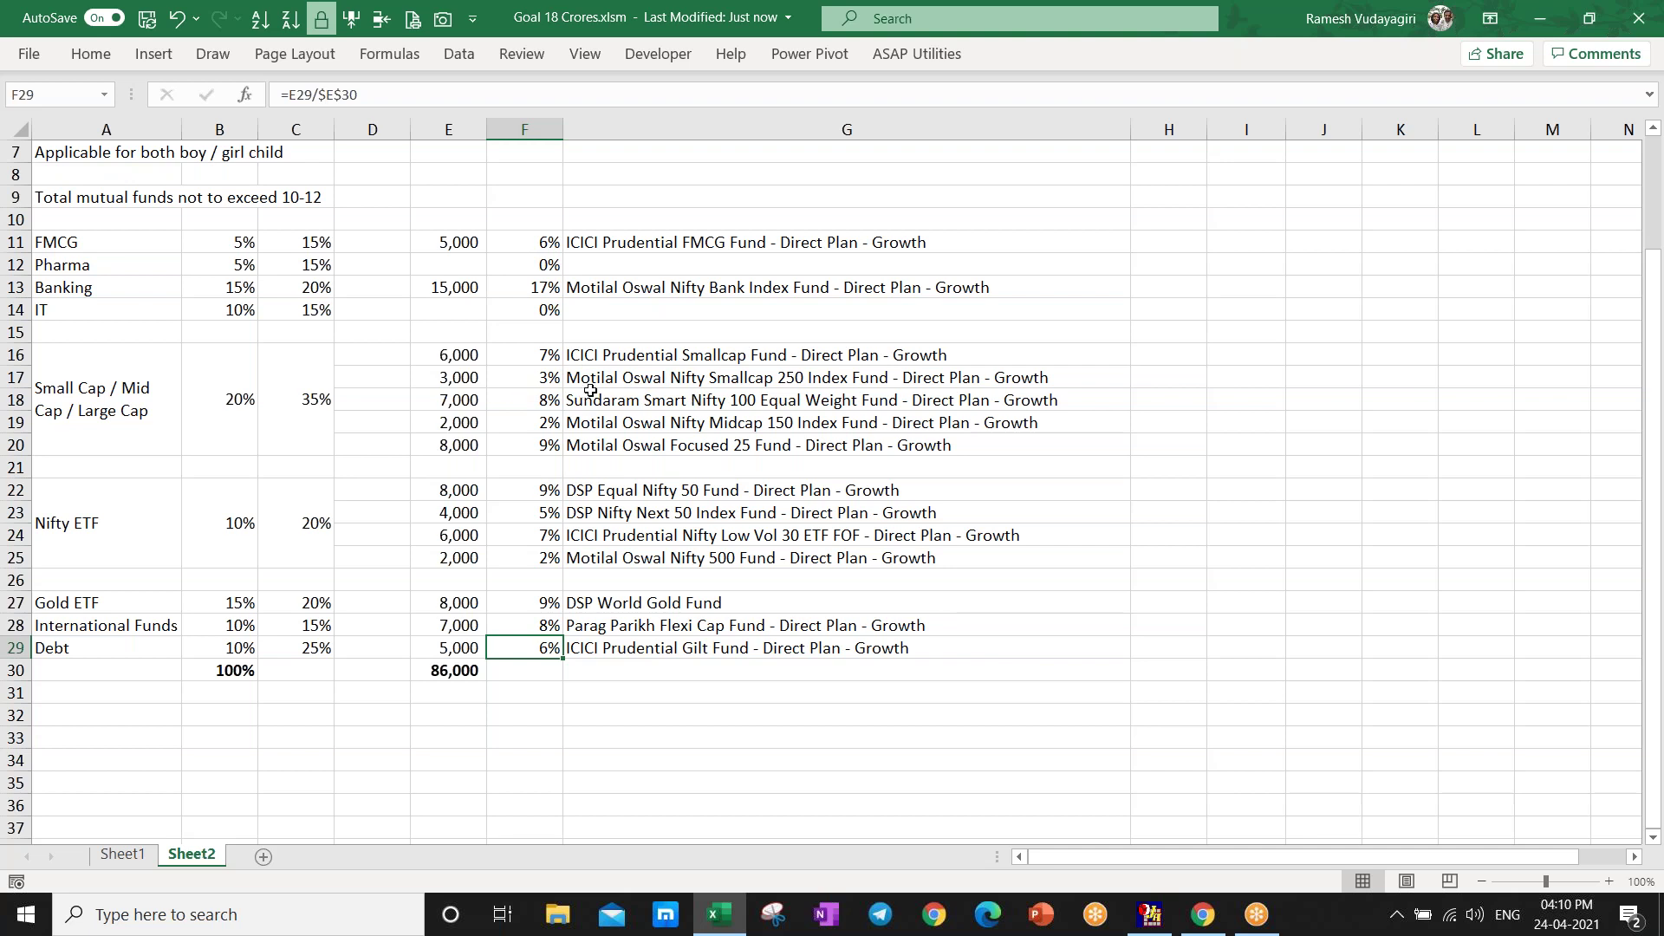
{"action": "left_click", "coordinate": [445, 647]}
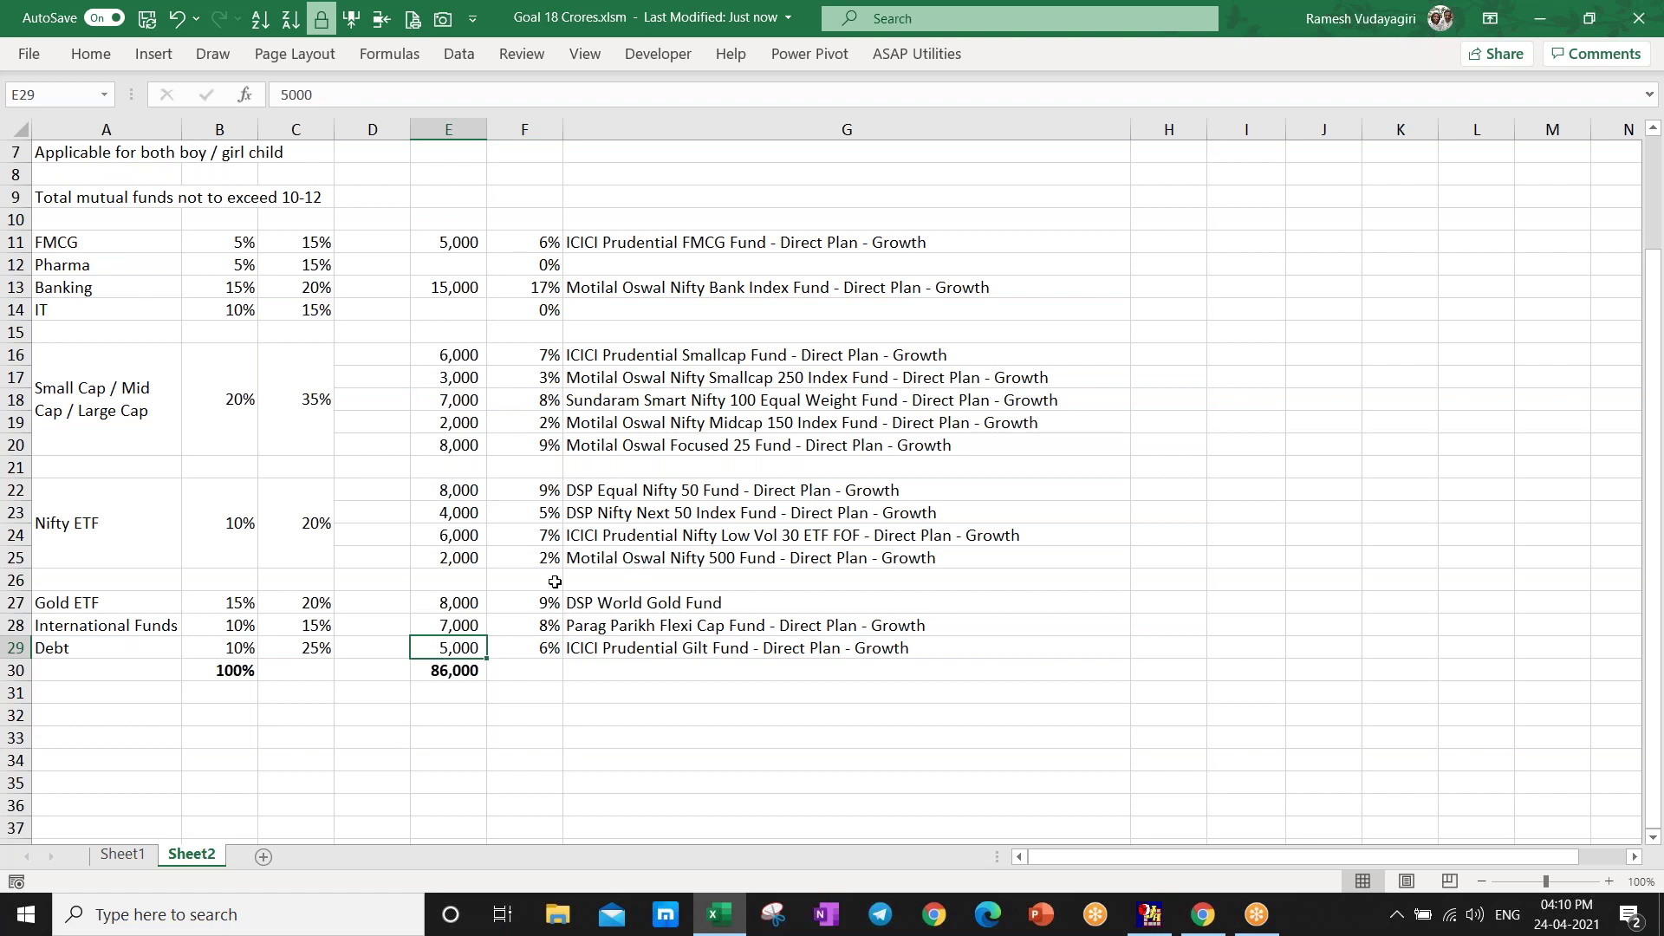
{"action": "scroll", "coordinate": [560, 497], "scroll_direction": "up", "scroll_amount": 1}
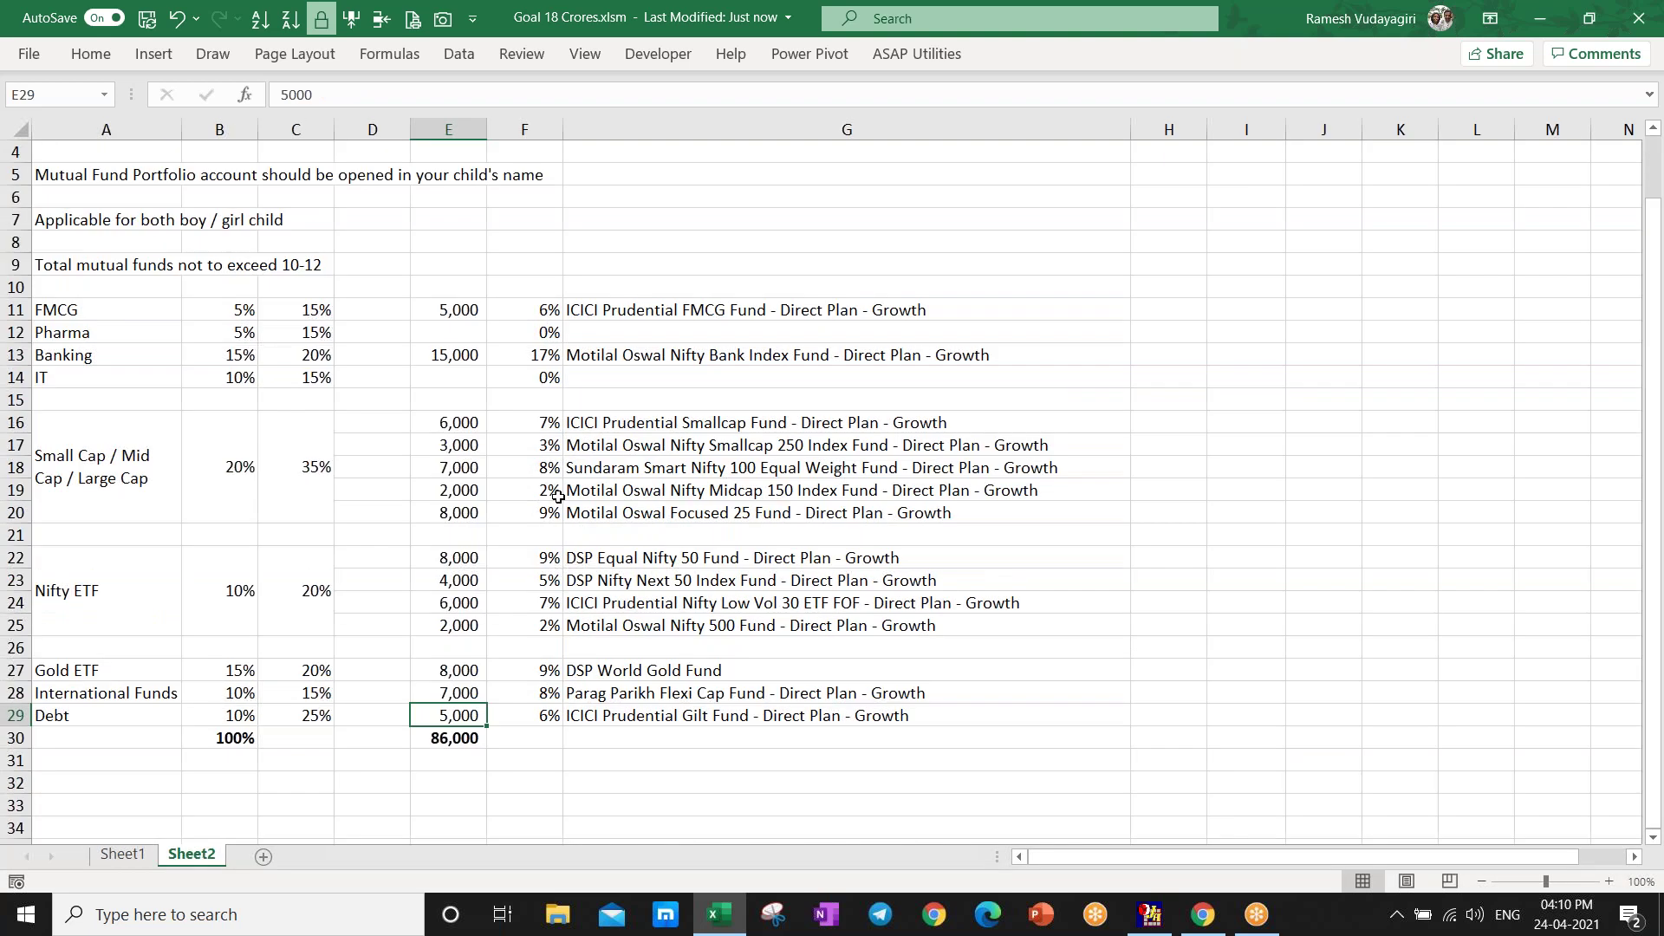
{"action": "left_click", "coordinate": [1203, 914]}
- Open Zerodha Console backoffice from the user menu in a new tab, then return to Excel
{"action": "scroll", "coordinate": [767, 315], "scroll_direction": "up", "scroll_amount": 15}
{"action": "scroll", "coordinate": [767, 315], "scroll_direction": "up", "scroll_amount": 10}
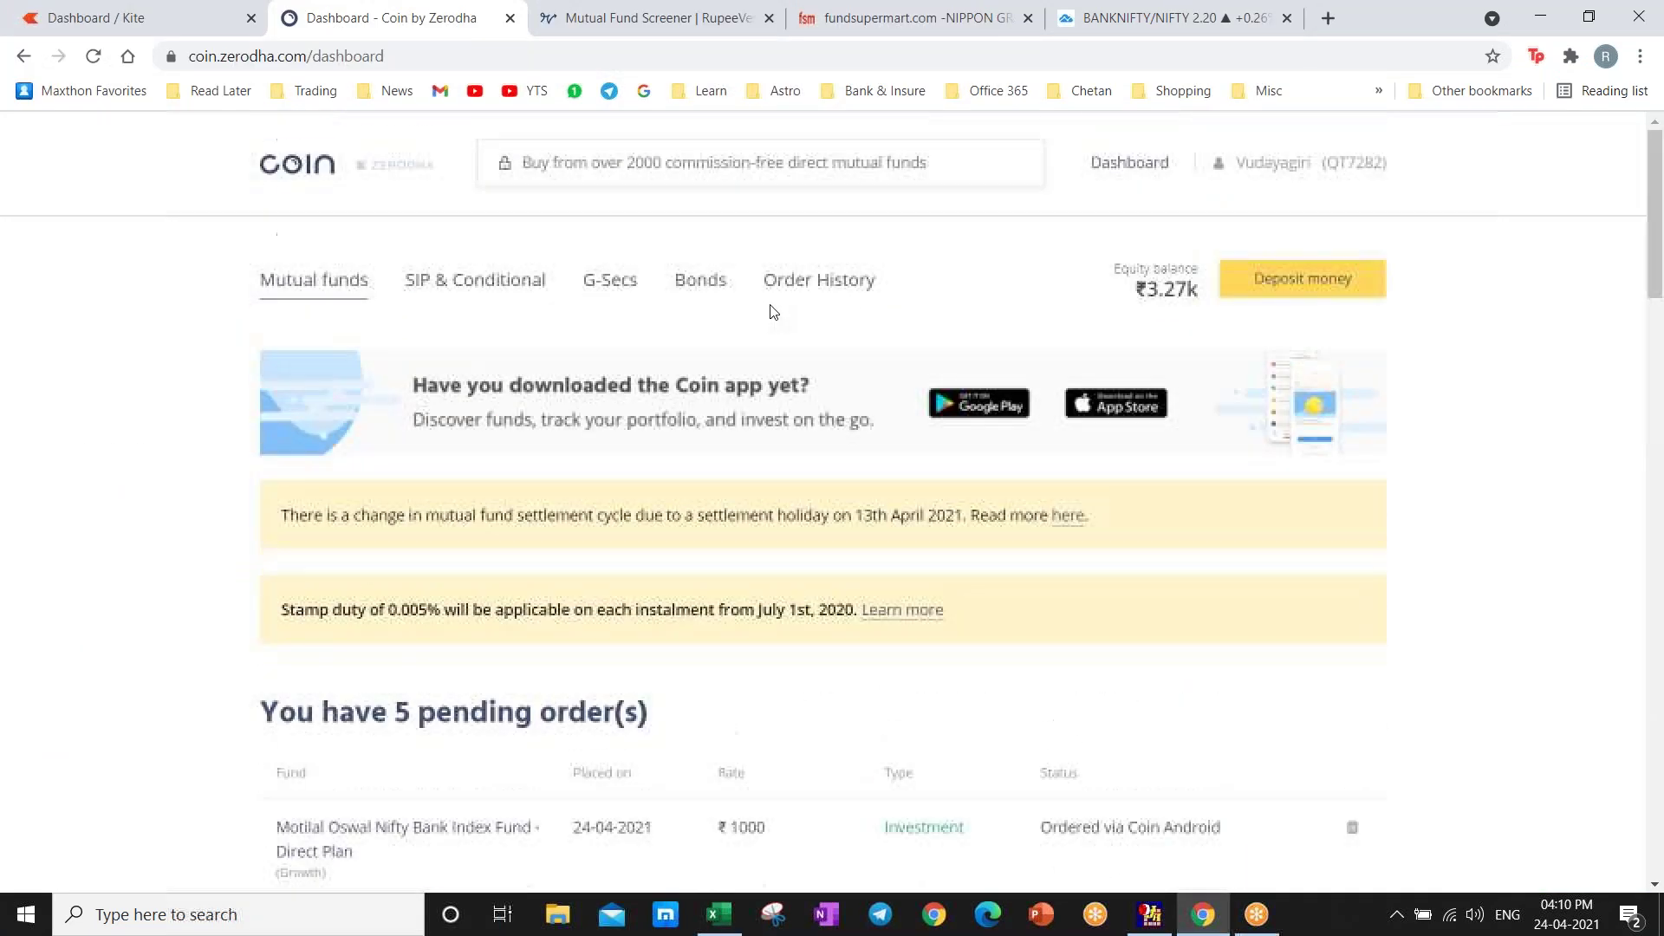
{"action": "mouse_move", "coordinate": [1272, 163]}
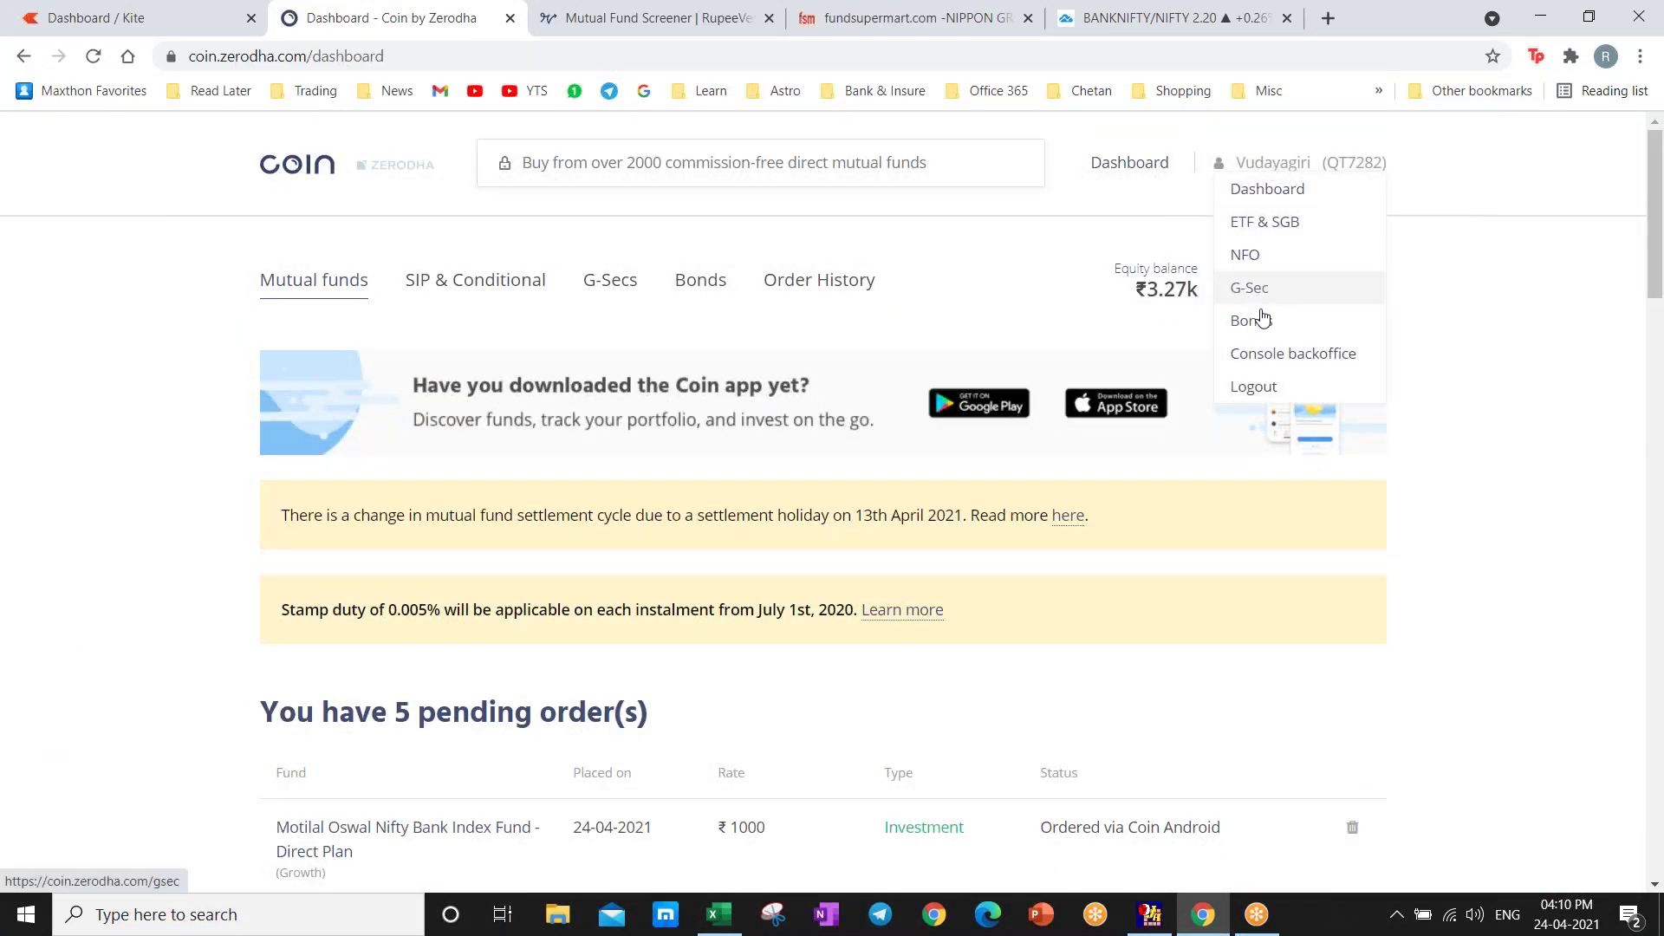
{"action": "left_click", "coordinate": [1259, 354]}
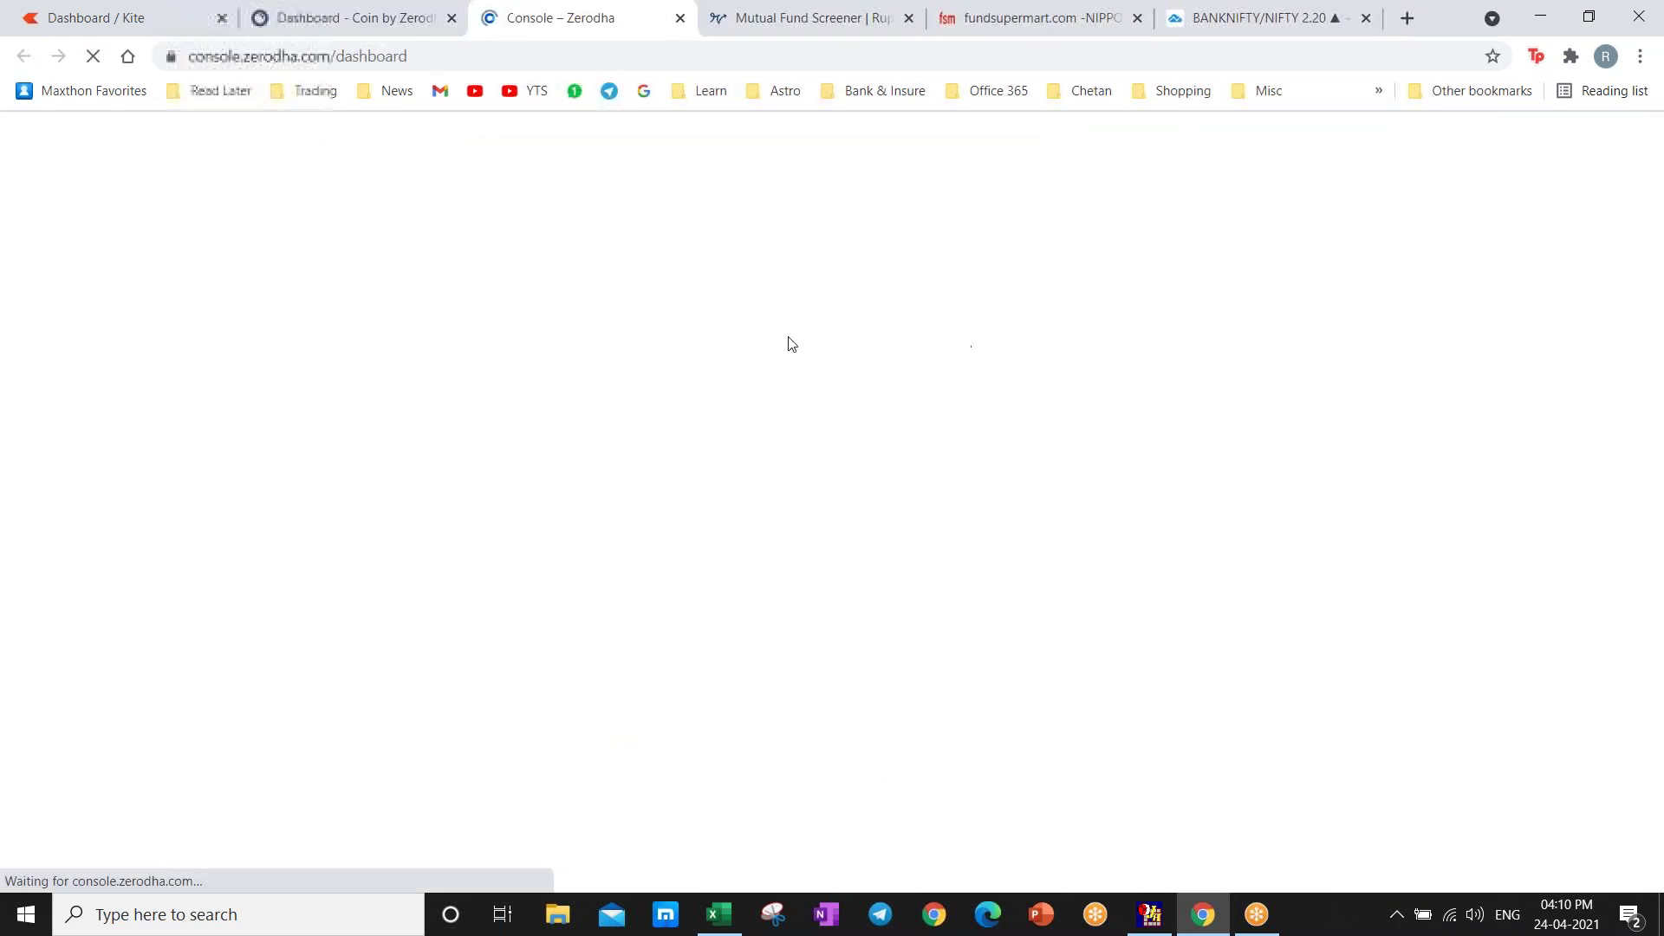
{"action": "left_click", "coordinate": [734, 926]}
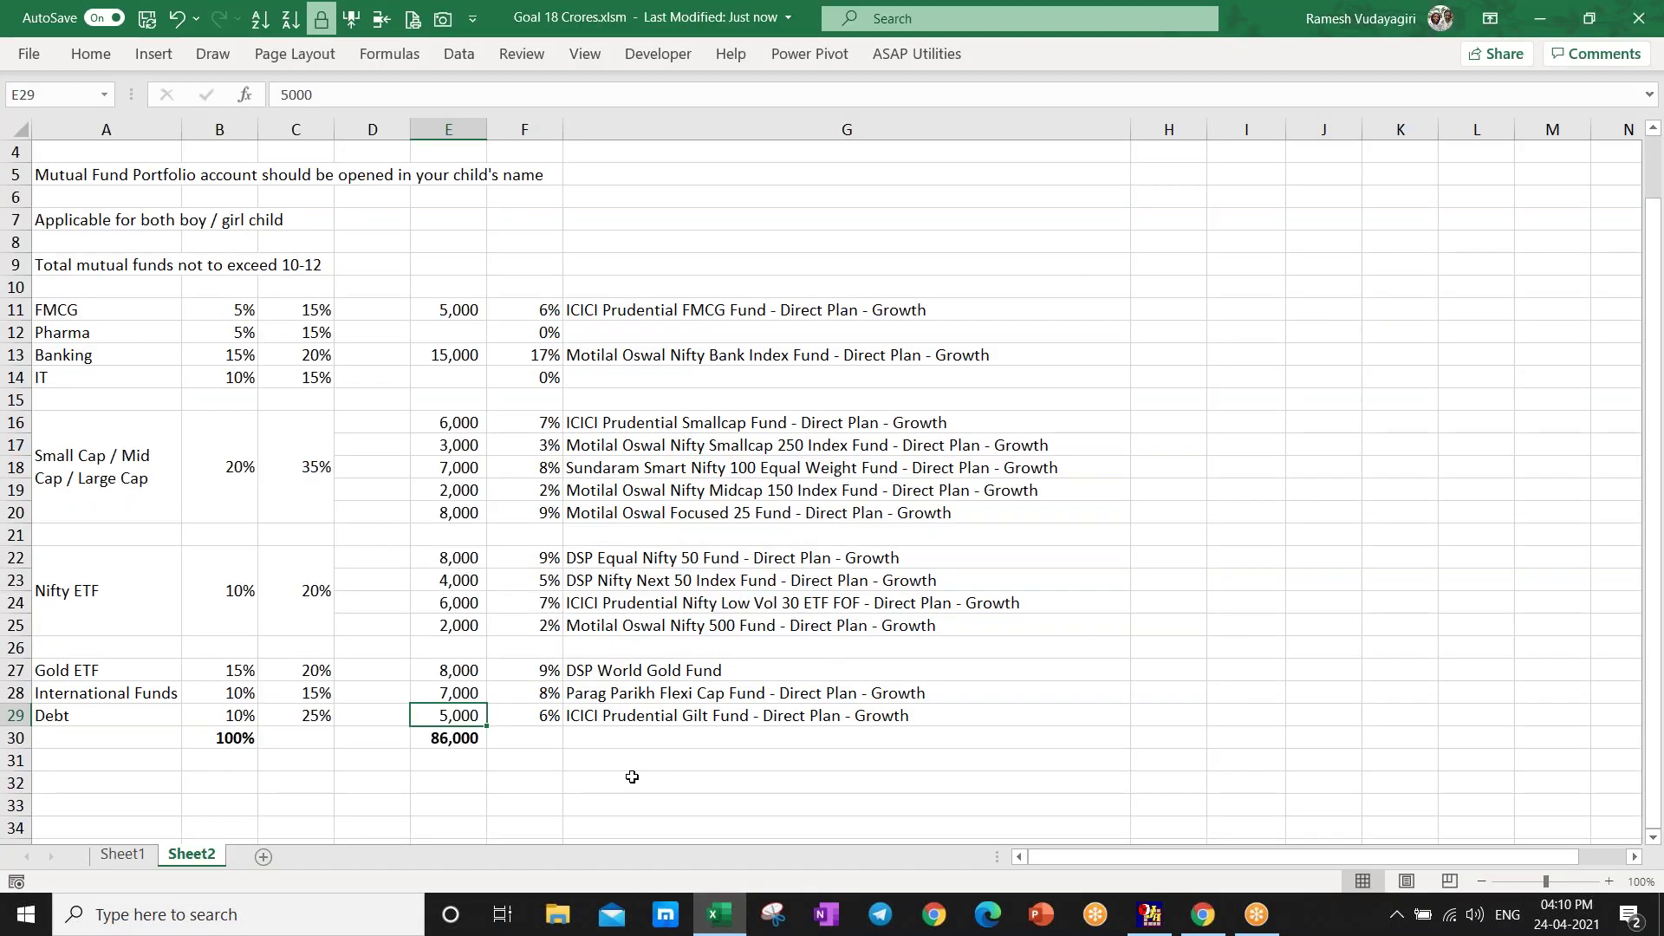
- On Sheet1, total the past months' returns in G2:G16 to 8,146
{"action": "left_click", "coordinate": [122, 855]}
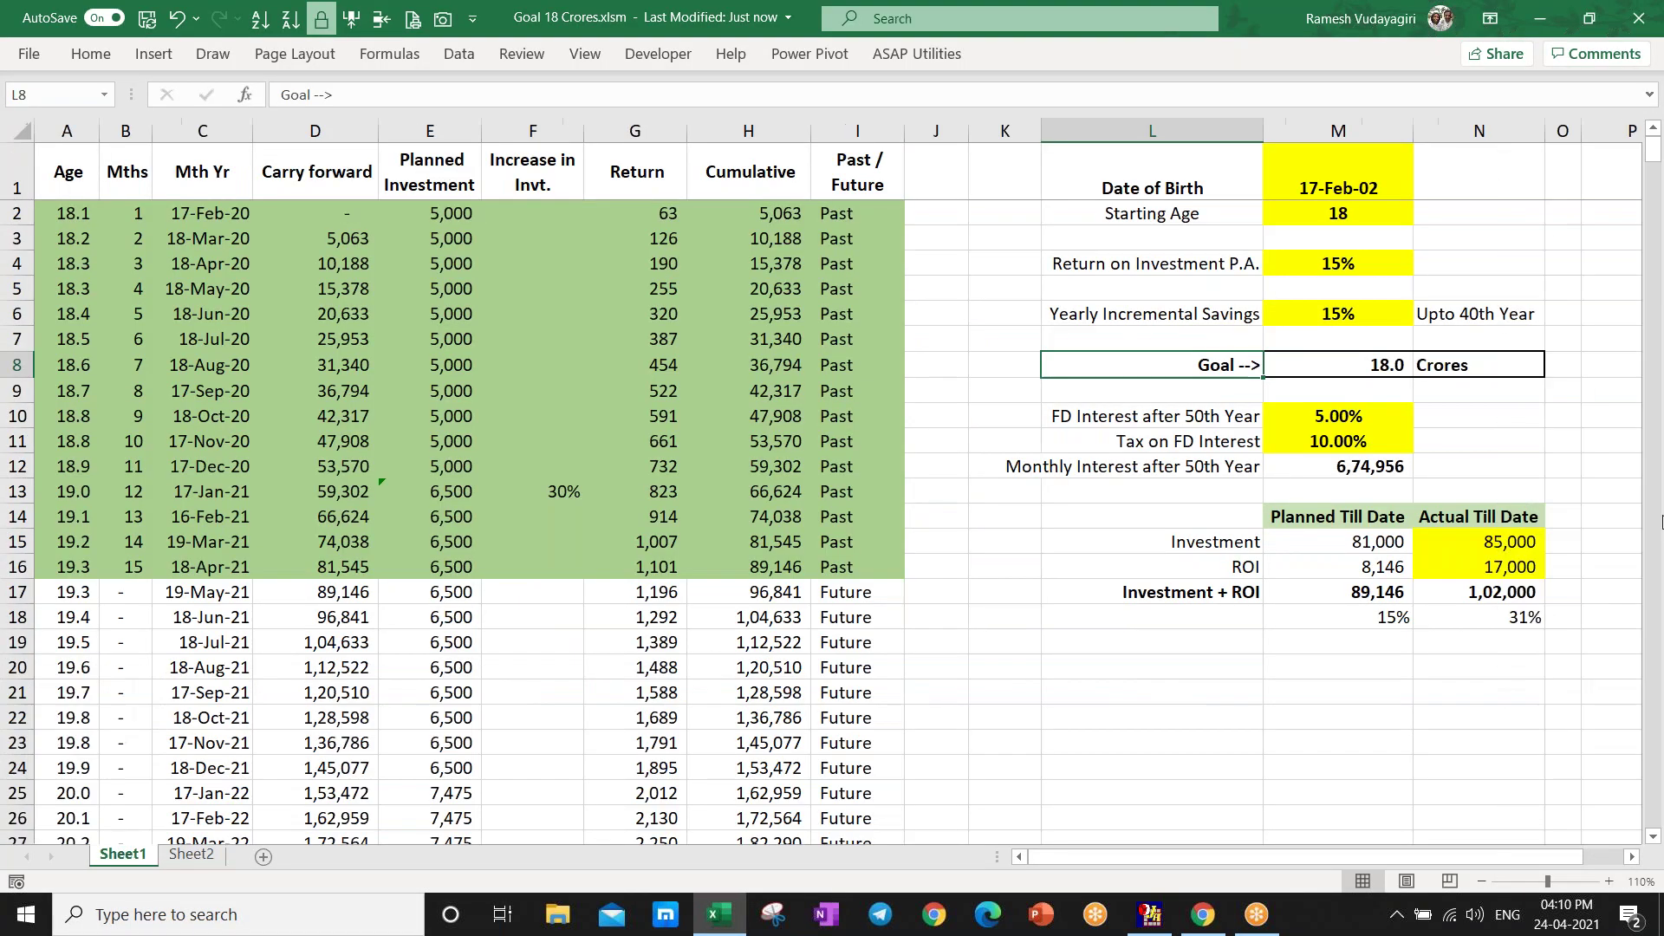
{"action": "left_click", "coordinate": [1492, 569]}
{"action": "left_click_drag", "start_coordinate": [652, 205], "coordinate": [657, 567]}
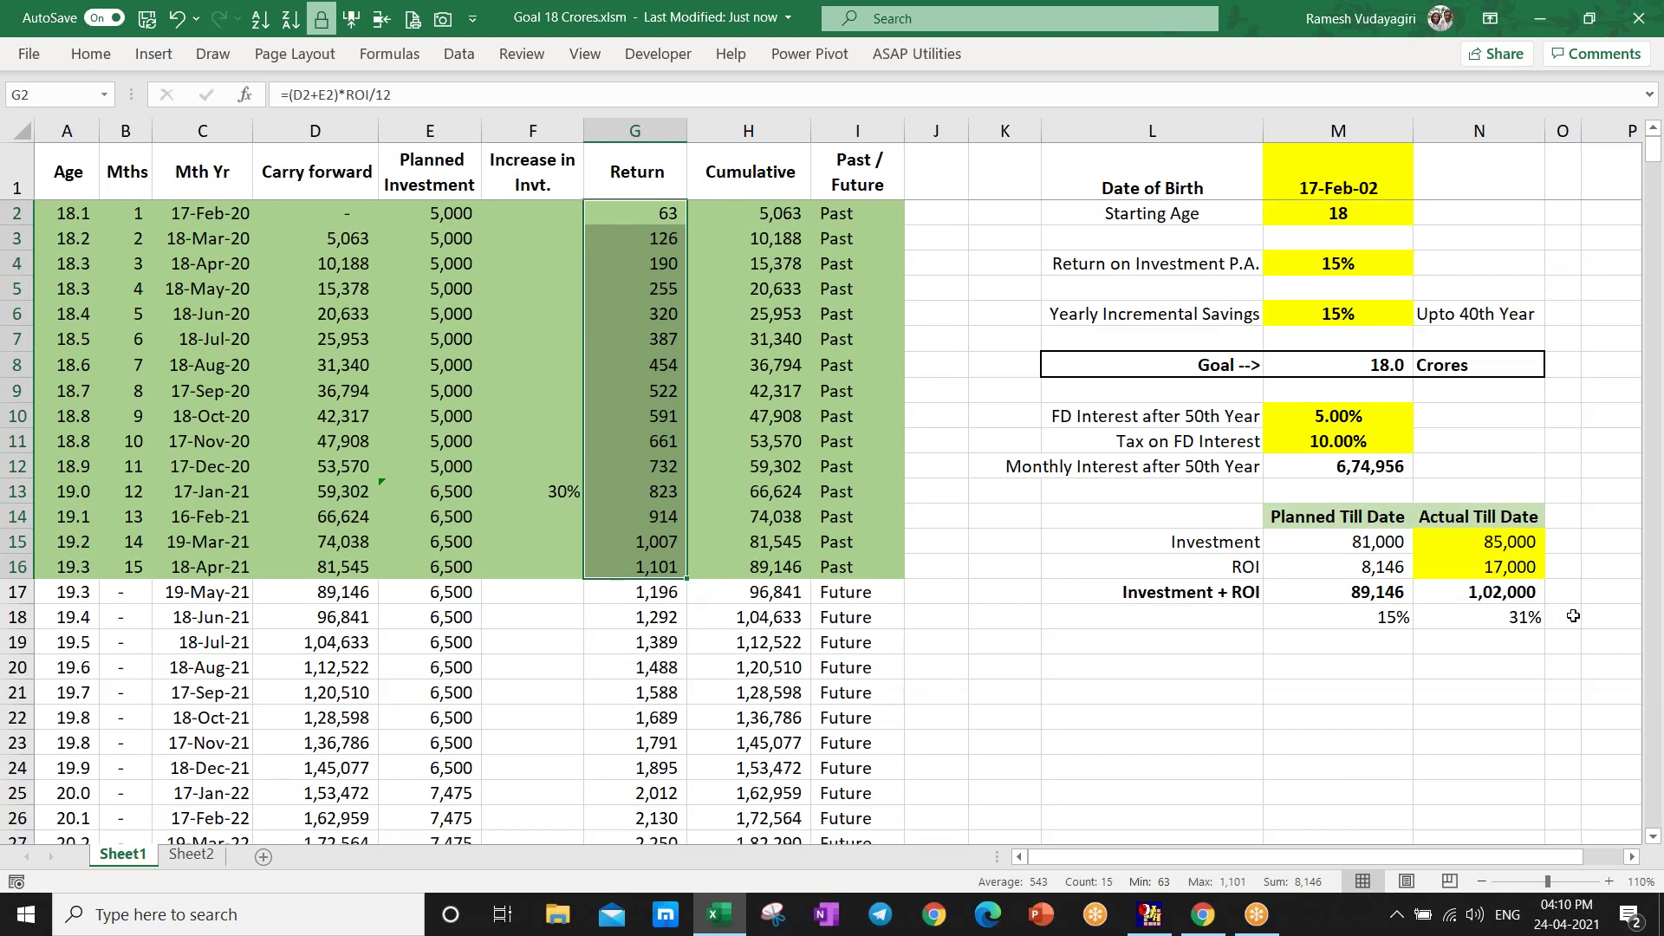
- Compare planned investment, ROI and total against the actual 17,000 ROI, then return to Coin
{"action": "left_click", "coordinate": [1341, 540]}
{"action": "left_click", "coordinate": [1339, 568]}
{"action": "left_click", "coordinate": [1337, 595]}
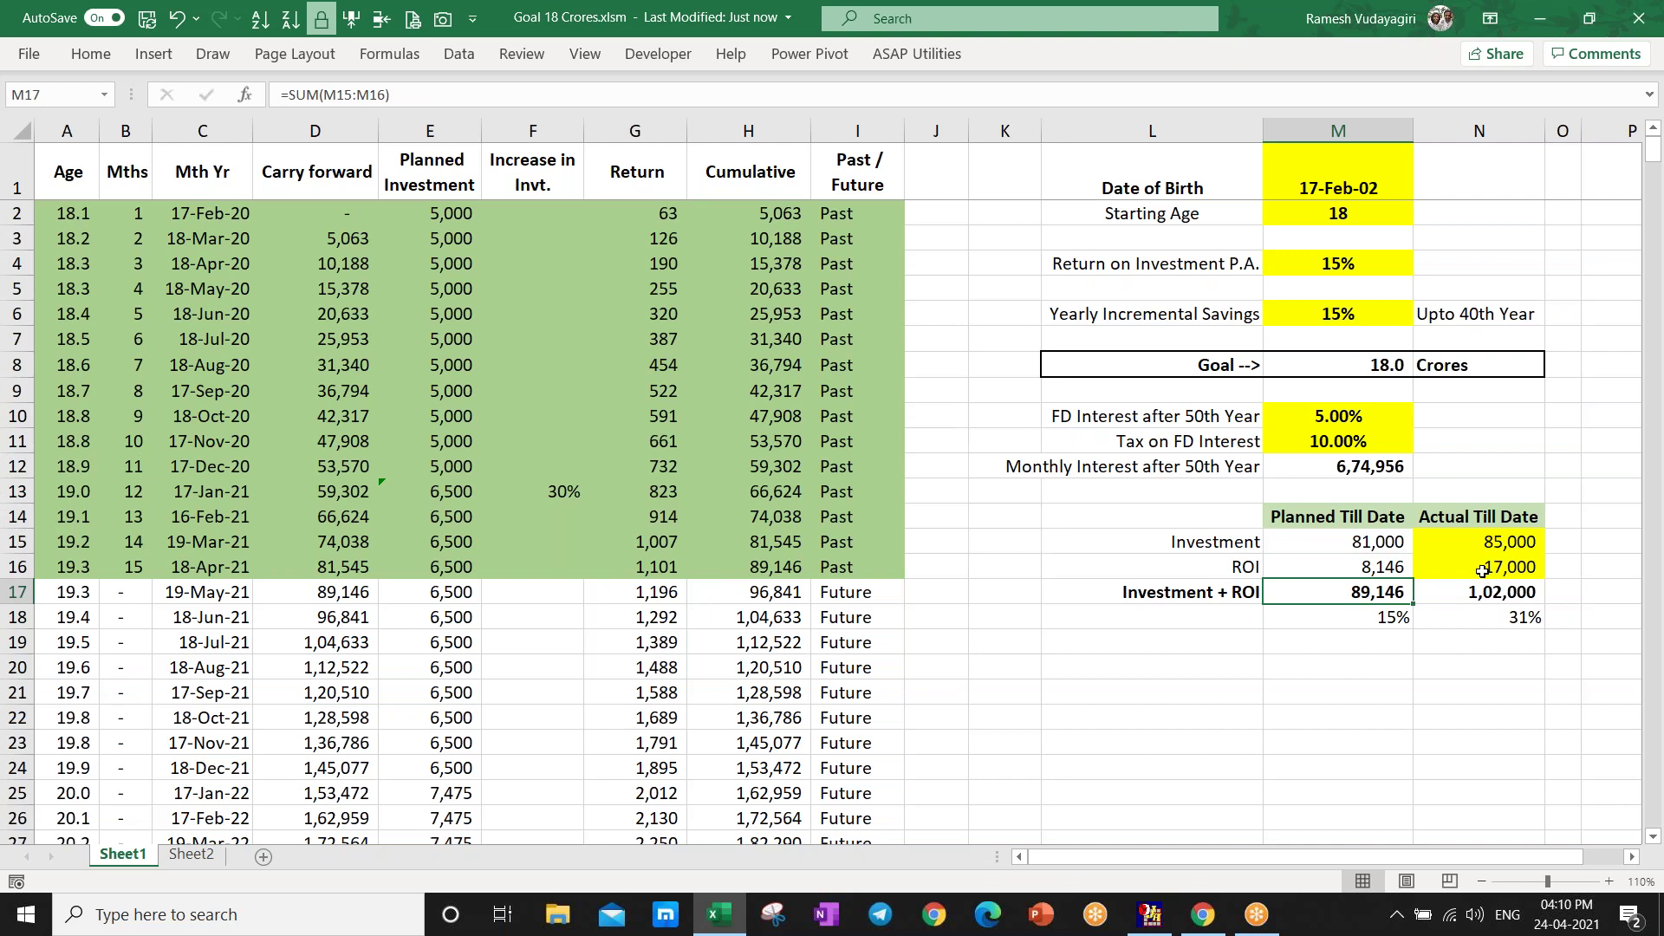
{"action": "left_click", "coordinate": [1478, 568]}
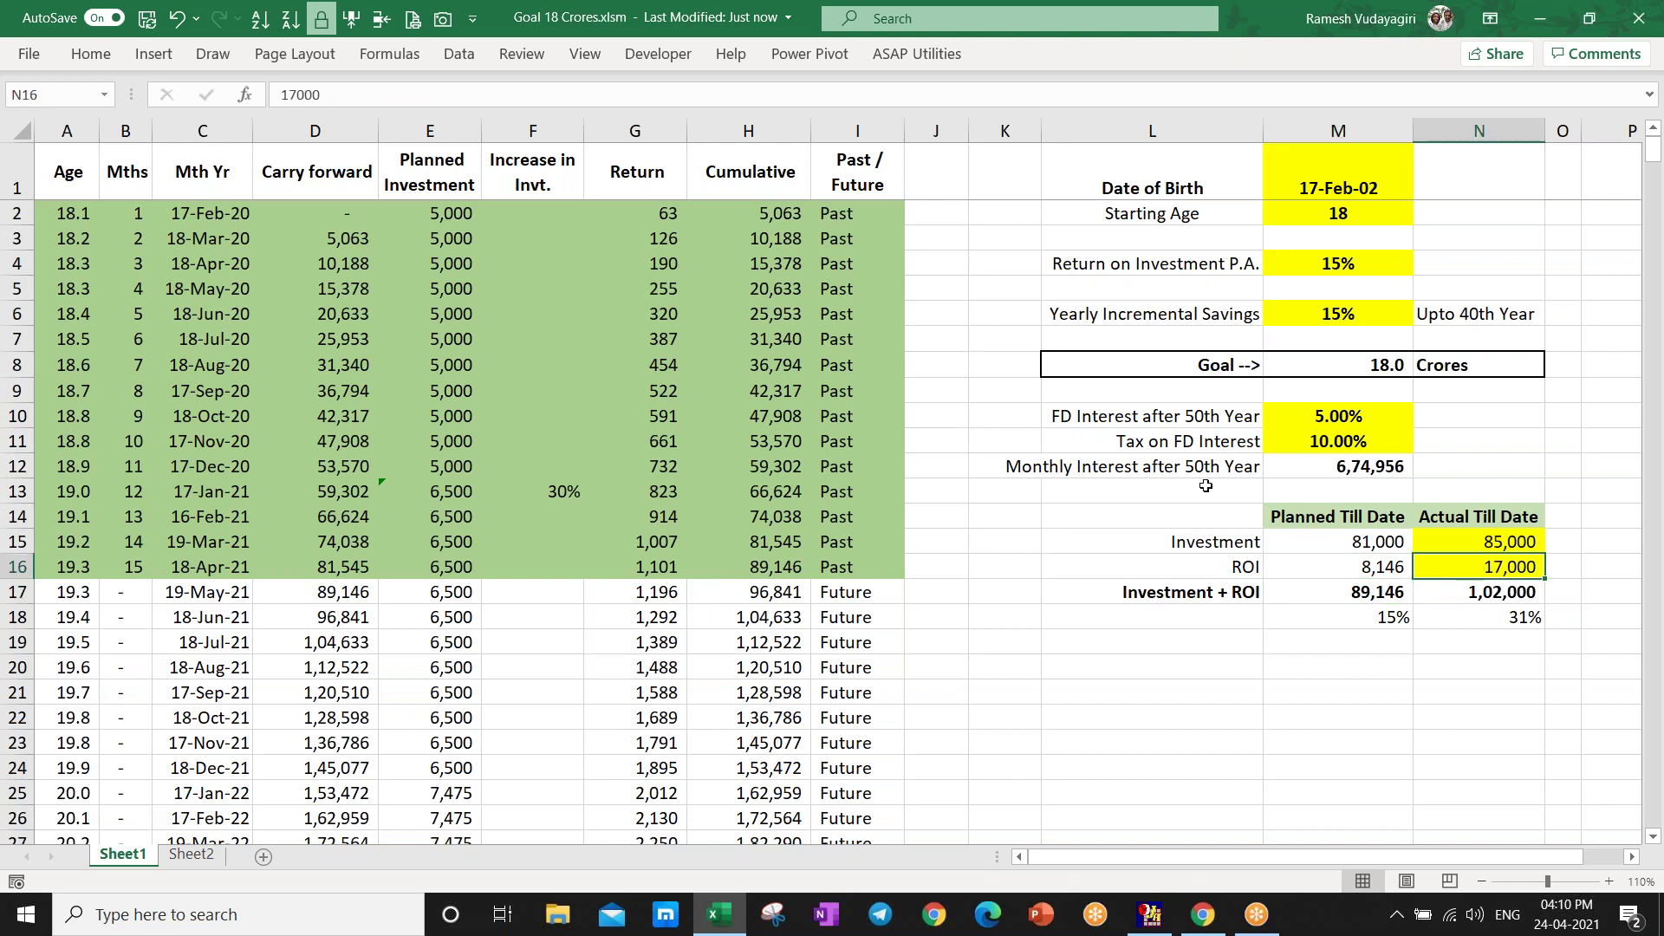
{"action": "left_click", "coordinate": [1202, 914]}
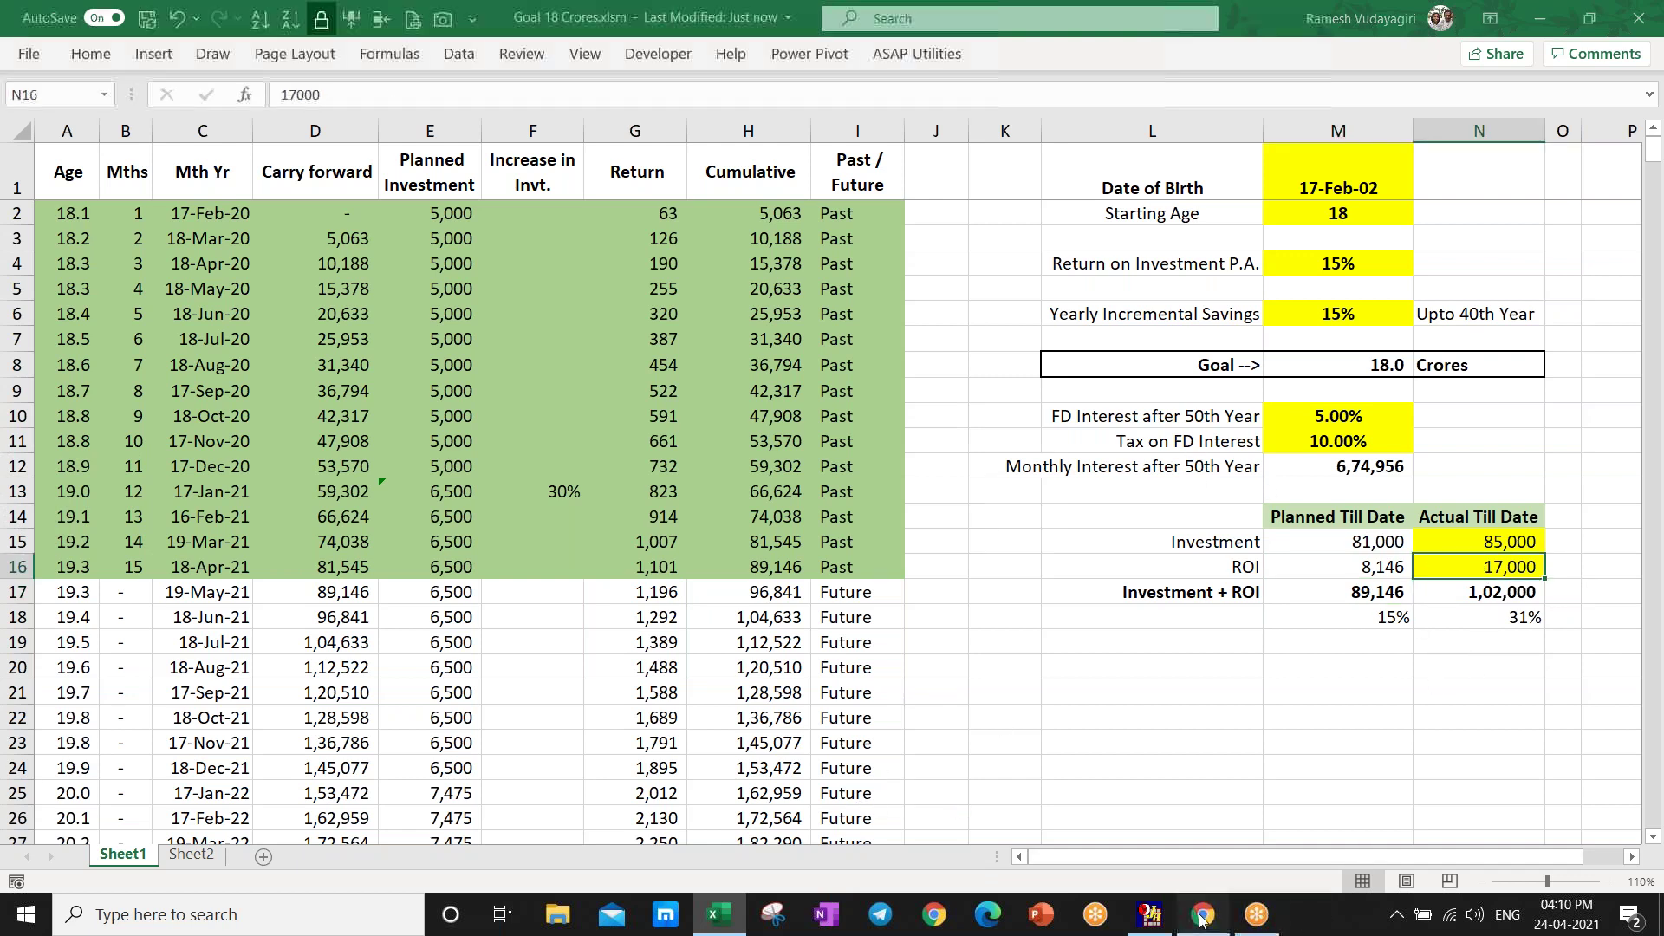
{"action": "left_click", "coordinate": [295, 13]}
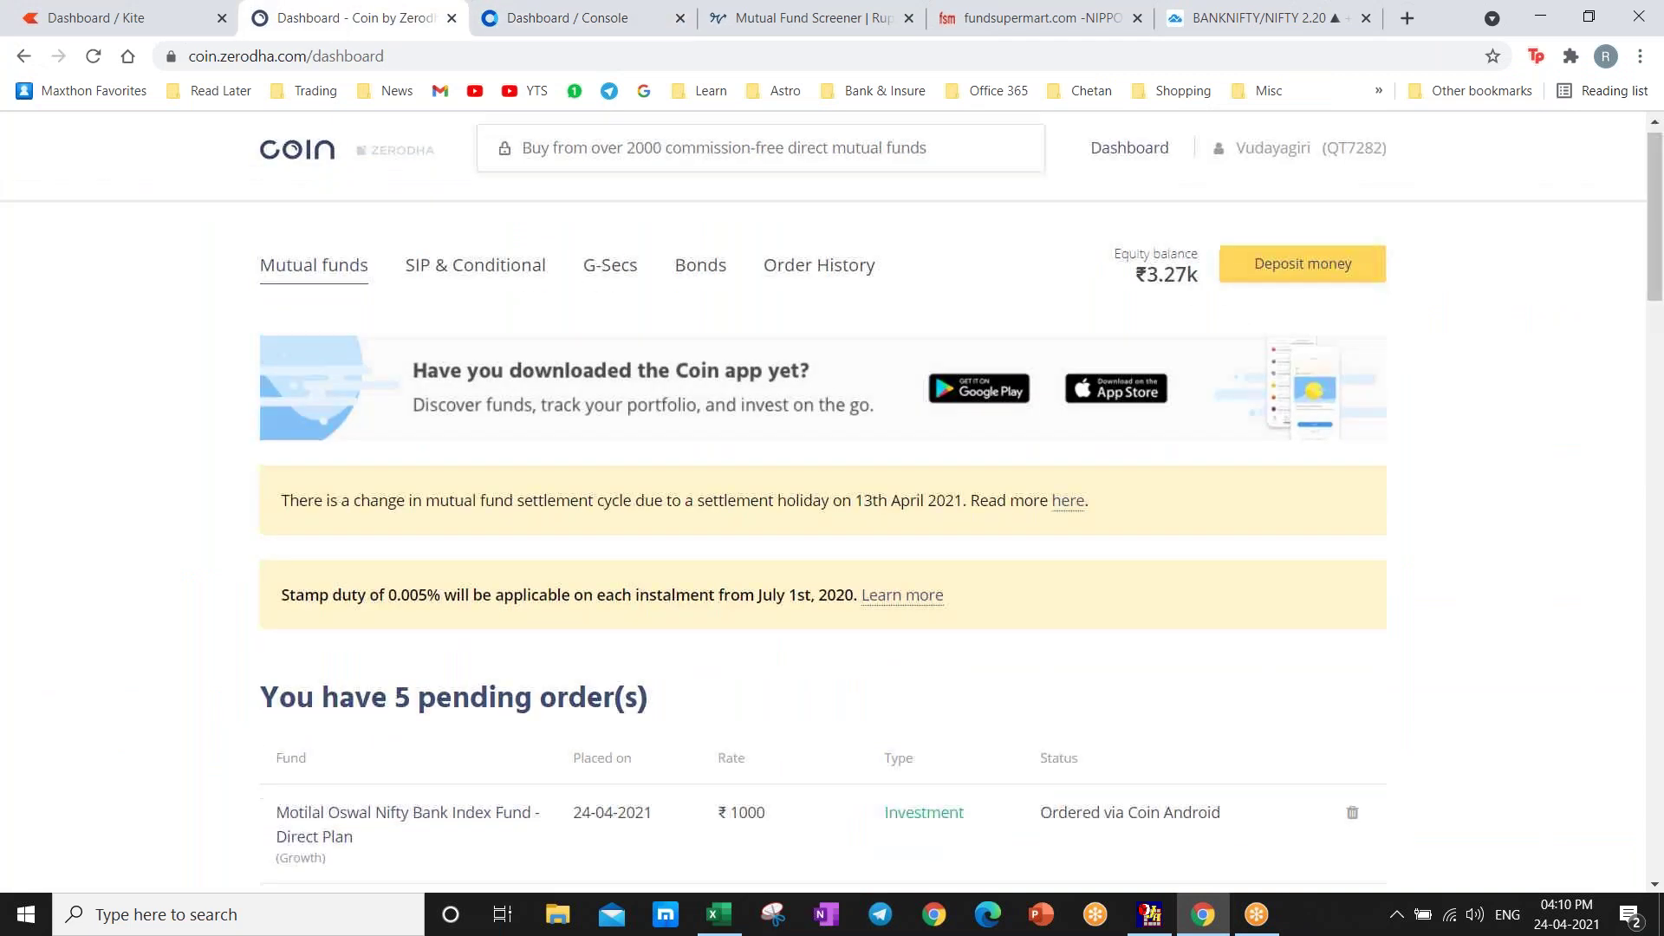
- Scroll through the 15-fund portfolio totals and pending orders, then move to the Console tab
{"action": "scroll", "coordinate": [639, 225], "scroll_direction": "down", "scroll_amount": 10}
{"action": "scroll", "coordinate": [639, 224], "scroll_direction": "down", "scroll_amount": 15}
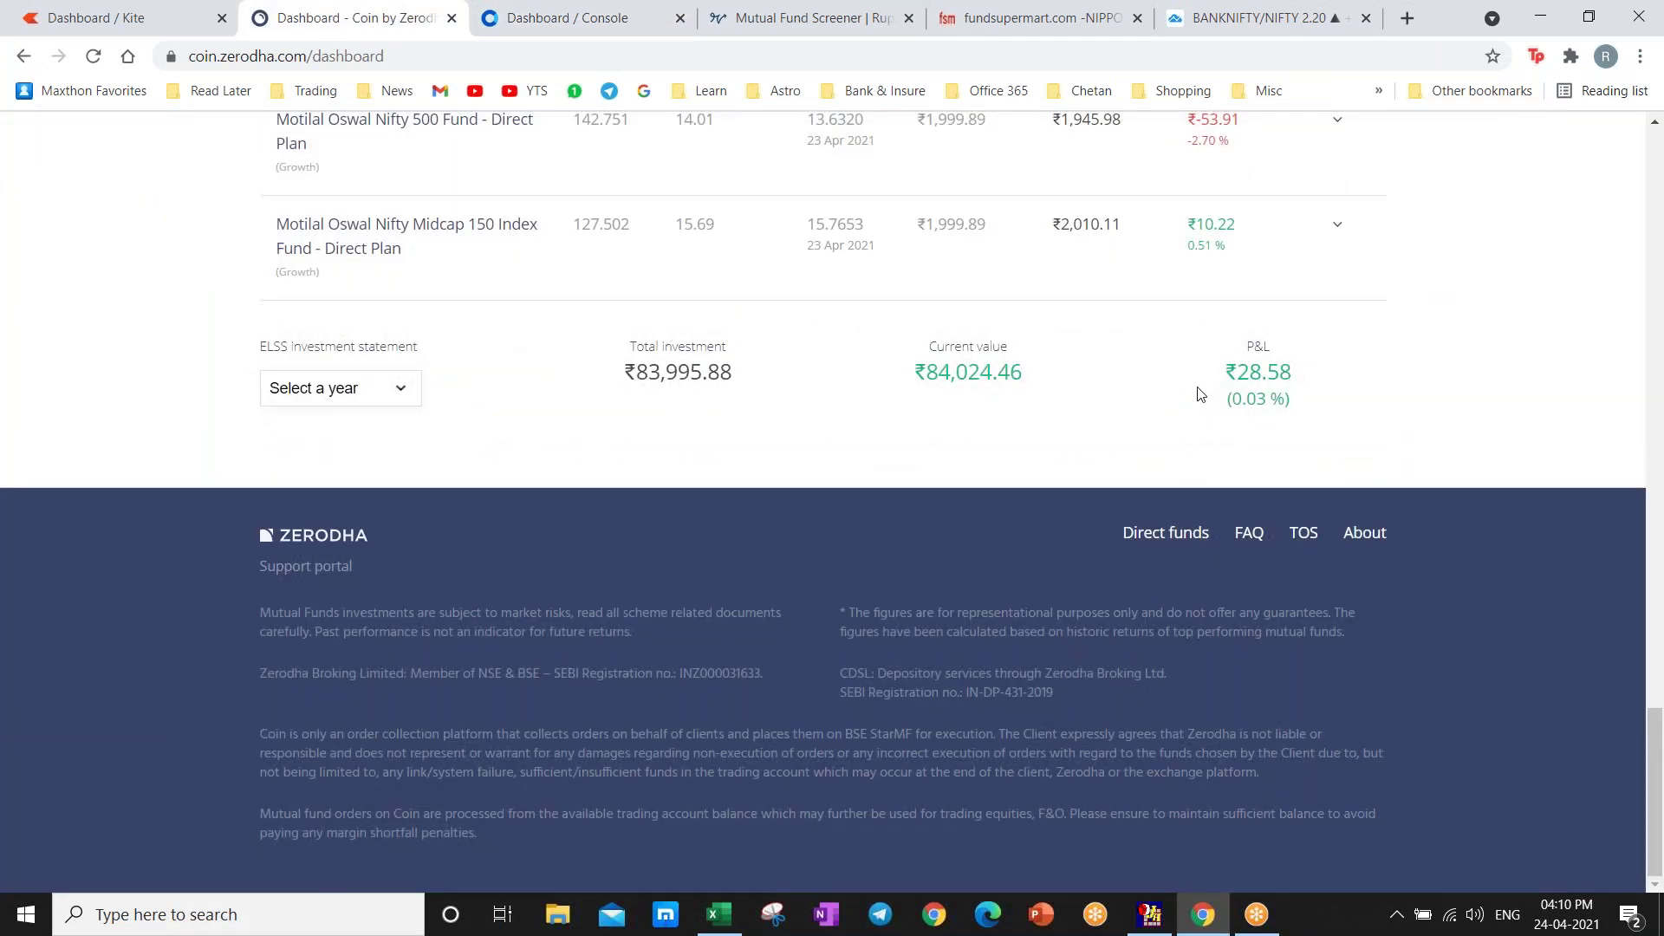
{"action": "scroll", "coordinate": [1494, 267], "scroll_direction": "up", "scroll_amount": 15}
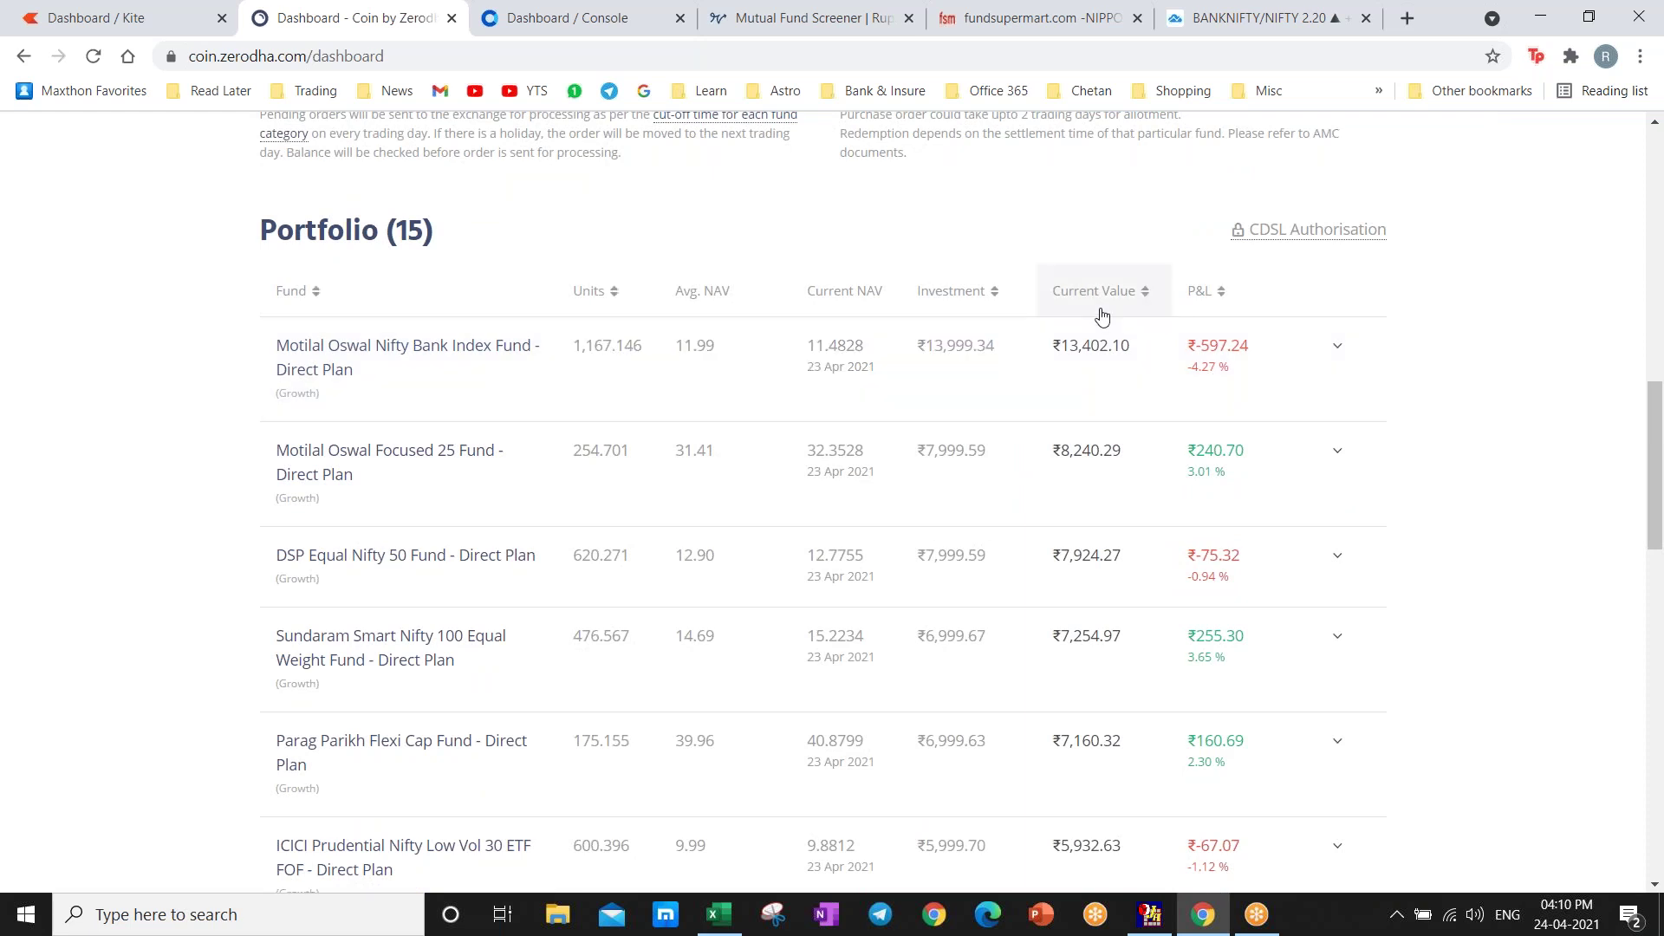
{"action": "scroll", "coordinate": [1101, 316], "scroll_direction": "up", "scroll_amount": 7}
{"action": "scroll", "coordinate": [1102, 316], "scroll_direction": "up", "scroll_amount": 3}
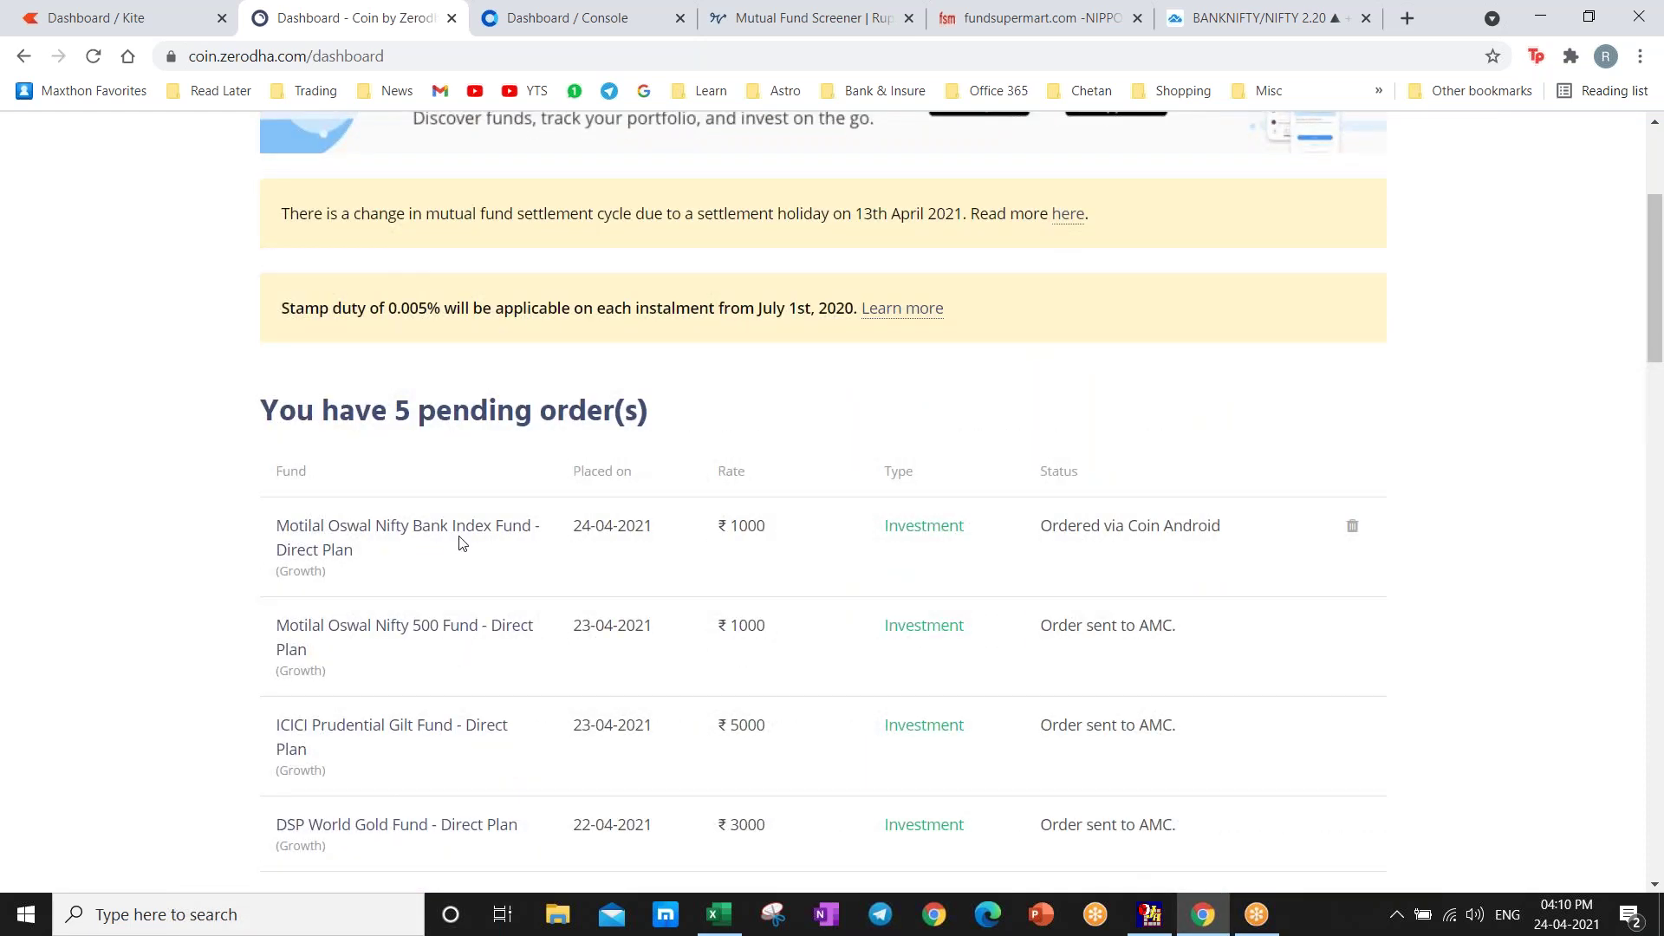
{"action": "scroll", "coordinate": [1213, 373], "scroll_direction": "down", "scroll_amount": 10}
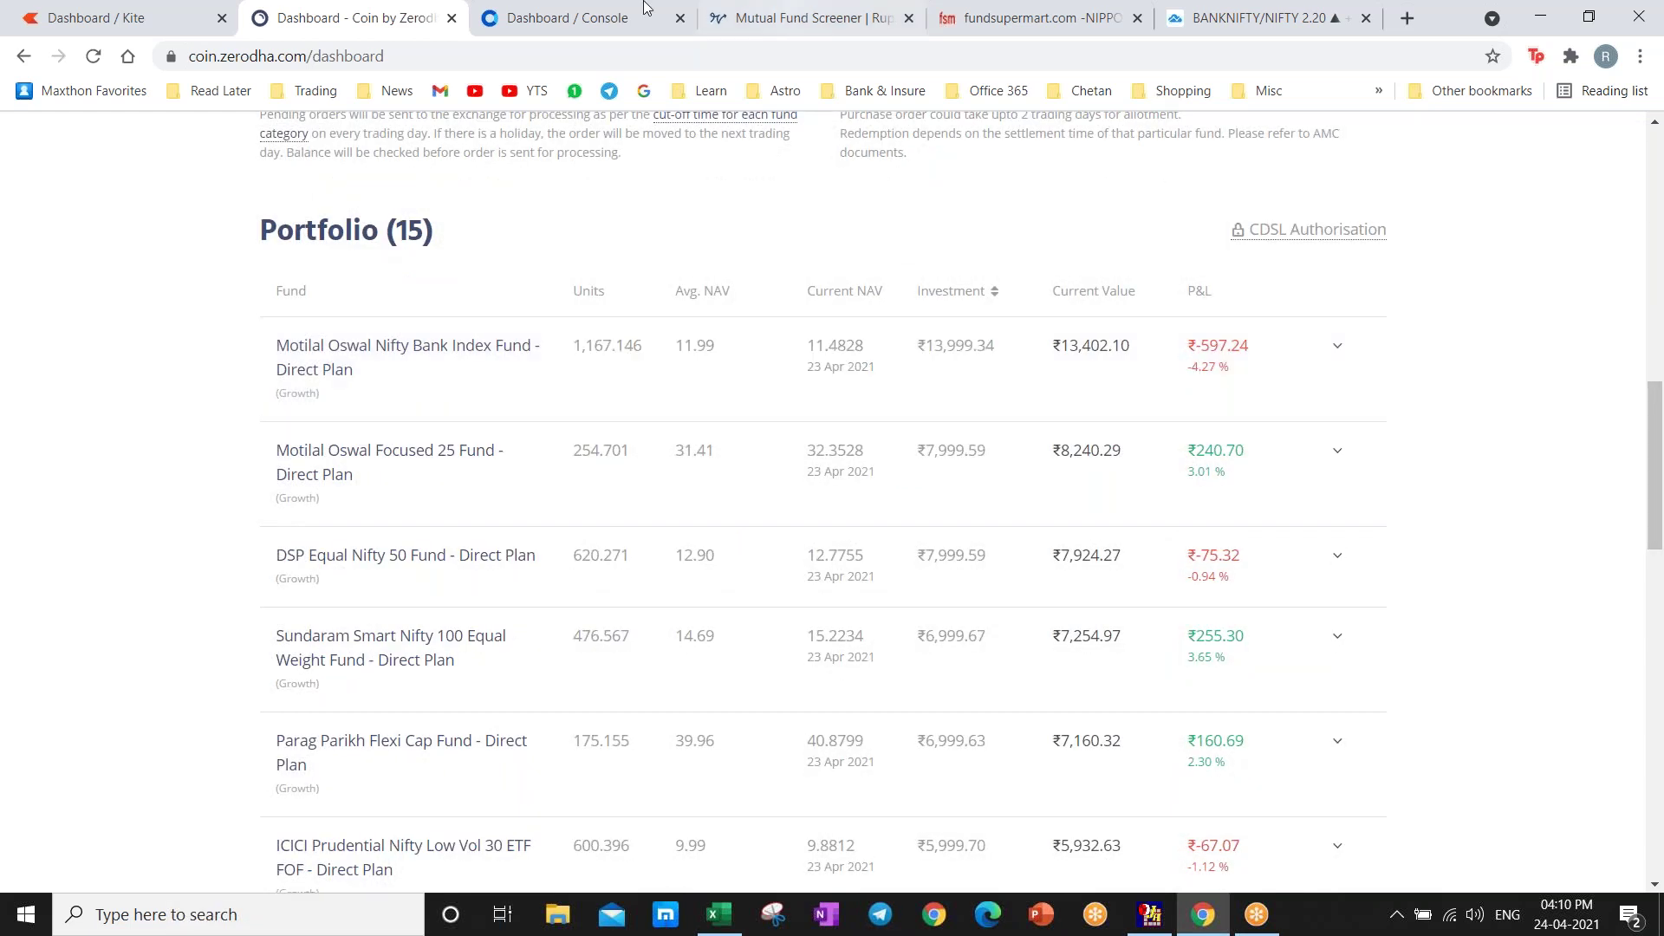
{"action": "left_click", "coordinate": [564, 19]}
- Generate a Mutual funds P&L report for 2020-03-01 to 2021-04-24
{"action": "mouse_move", "coordinate": [1064, 143]}
{"action": "left_click", "coordinate": [1070, 254]}
{"action": "left_click", "coordinate": [316, 342]}
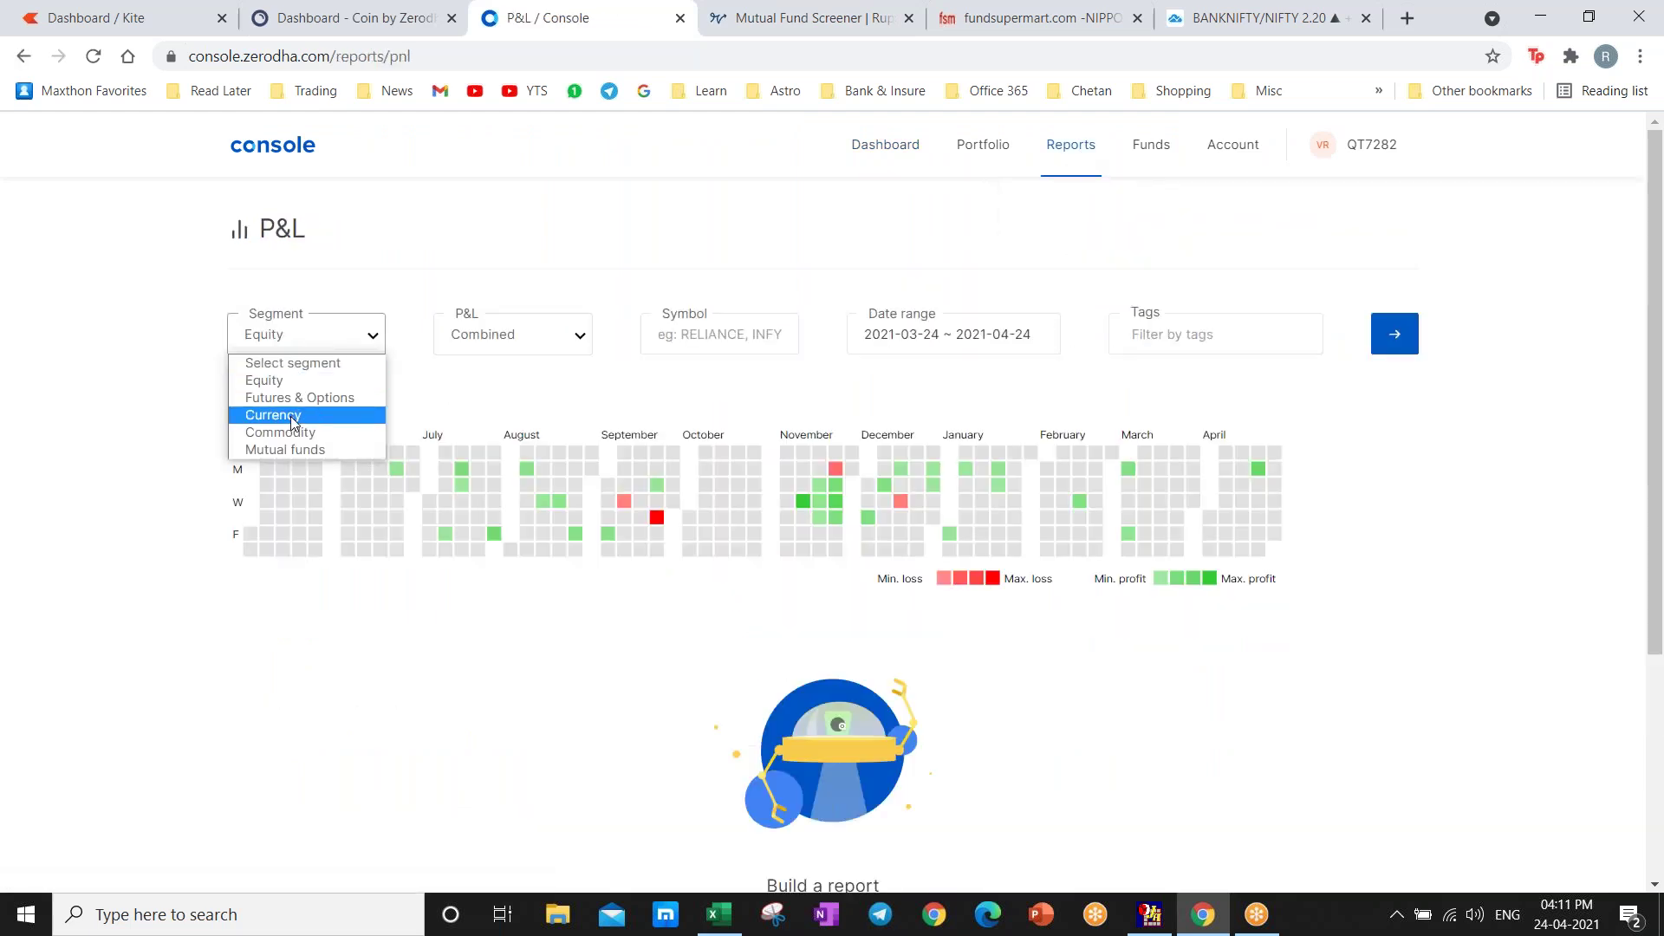
{"action": "left_click", "coordinate": [283, 446]}
{"action": "left_click", "coordinate": [1046, 335]}
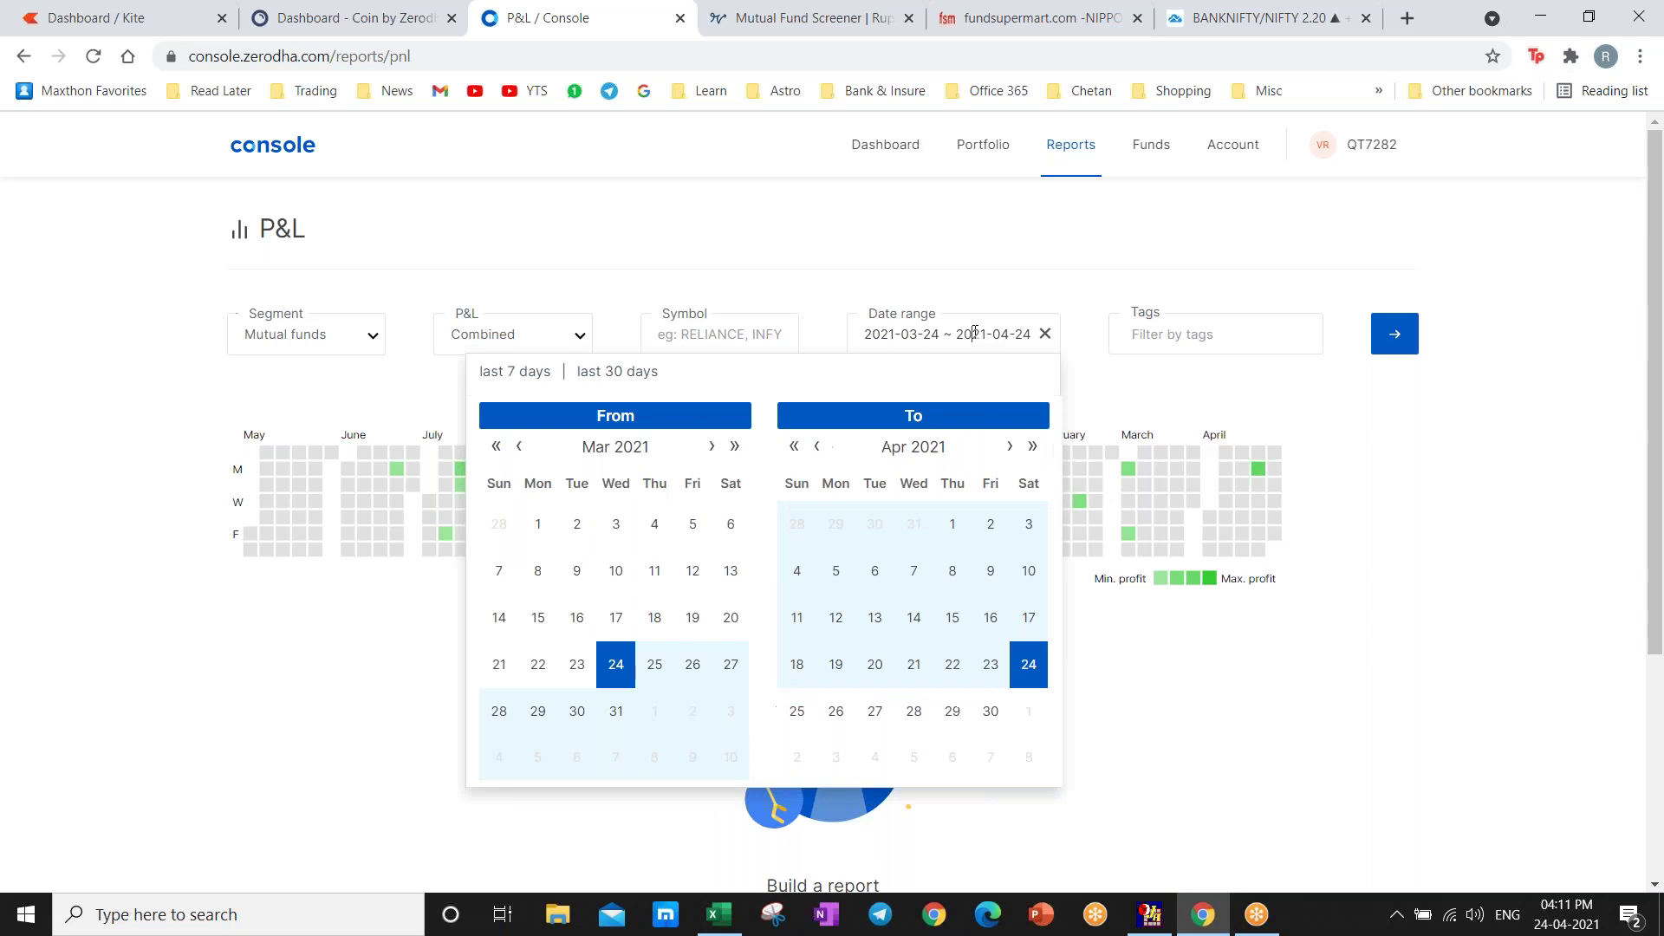
{"action": "left_click", "coordinate": [491, 449]}
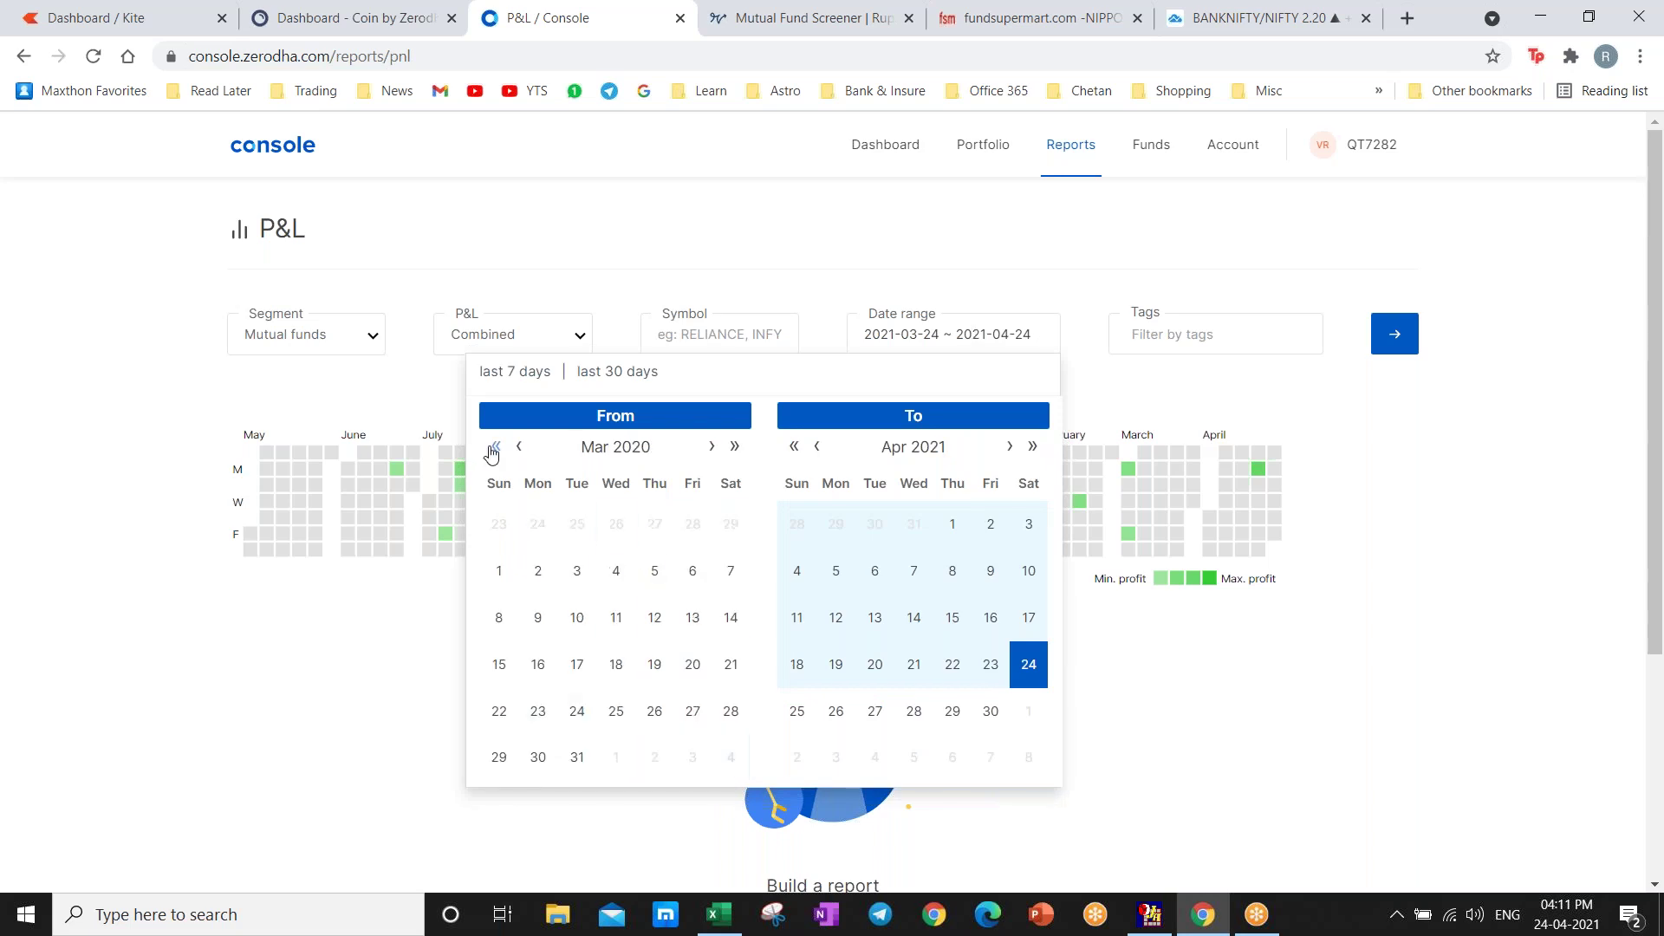
{"action": "left_click", "coordinate": [498, 572]}
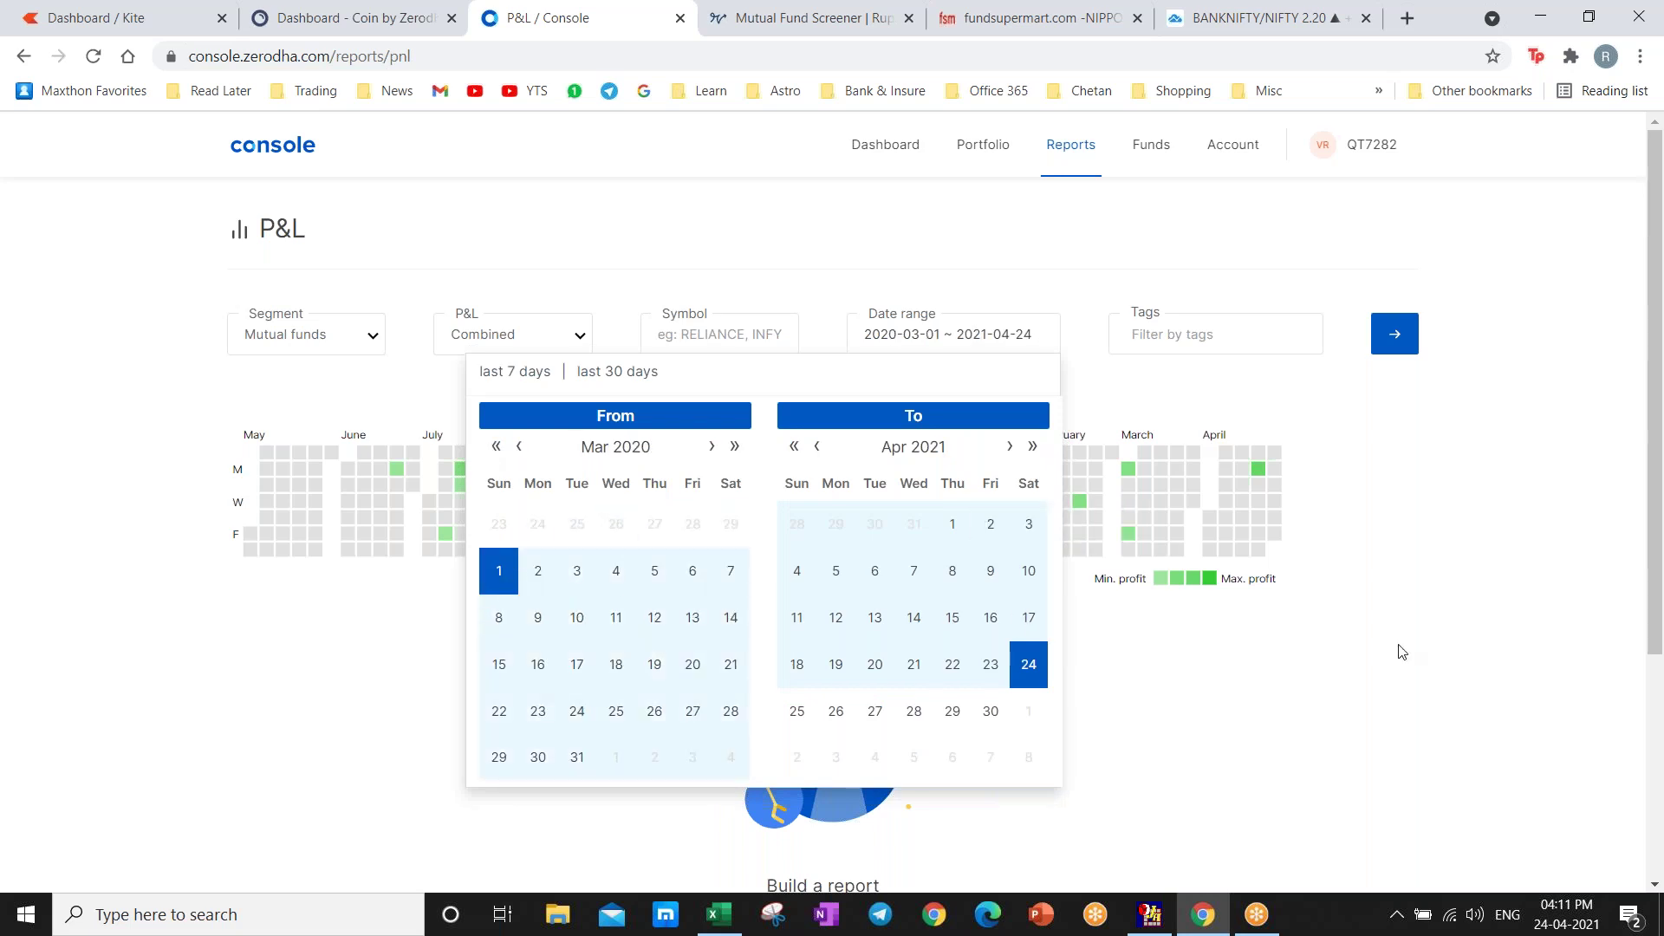
{"action": "left_click", "coordinate": [1407, 468]}
{"action": "left_click", "coordinate": [1387, 346]}
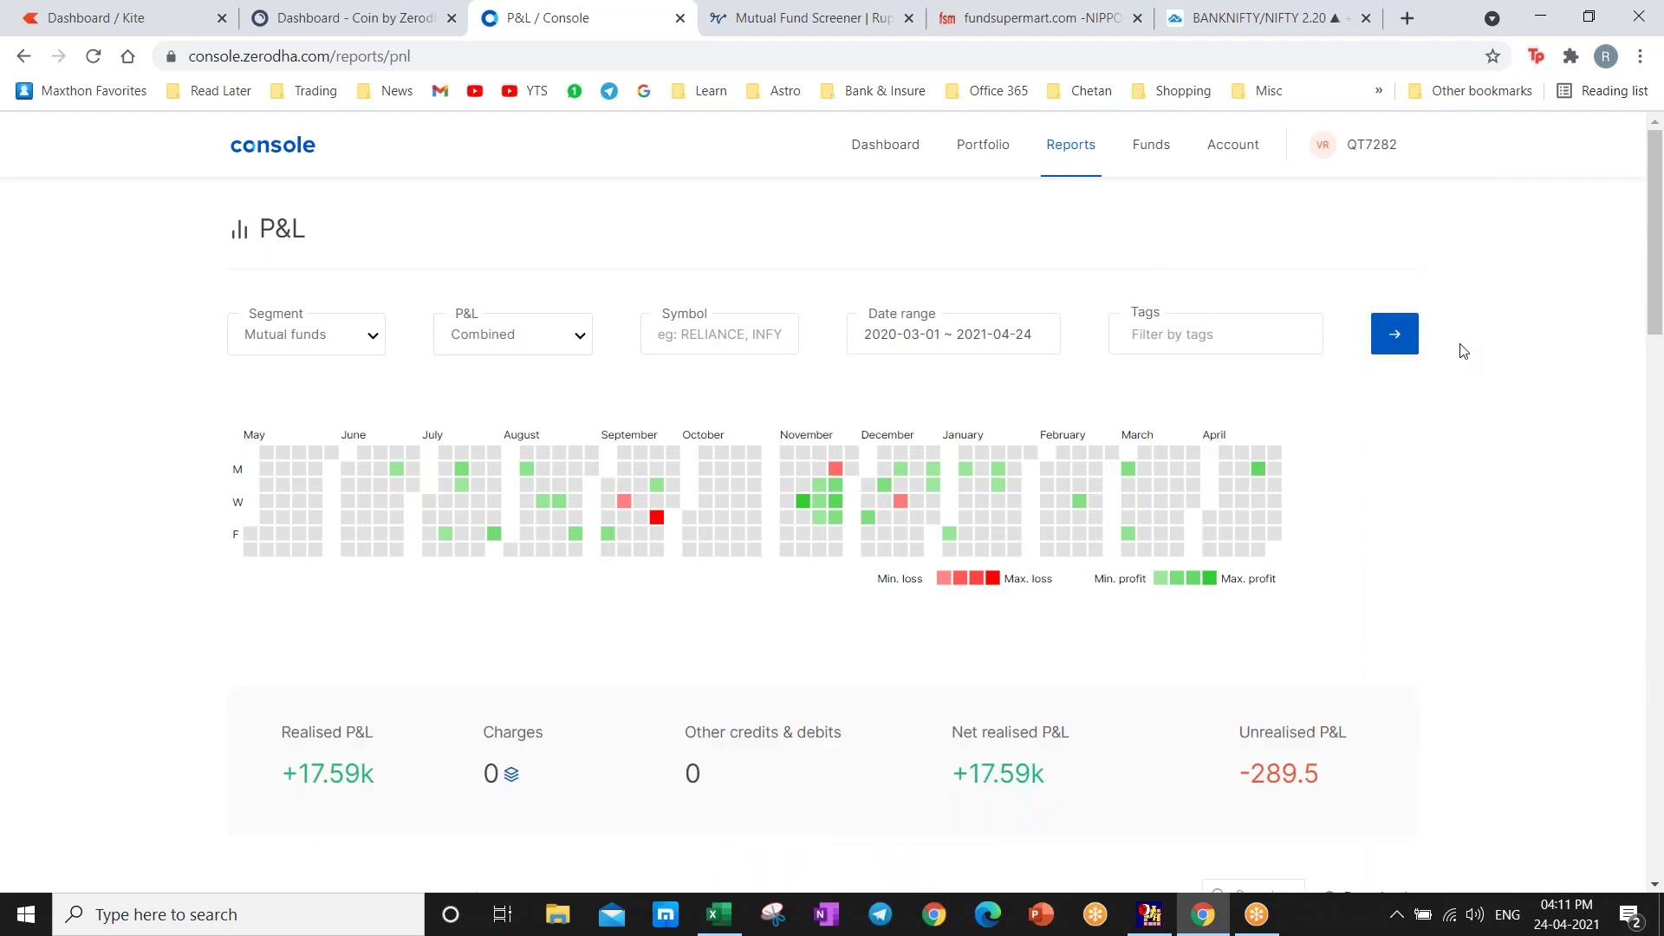
- Review the report's +17.59k realised and -289.5 unrealised P&L figures
{"action": "scroll", "coordinate": [1462, 351], "scroll_direction": "down", "scroll_amount": 3}
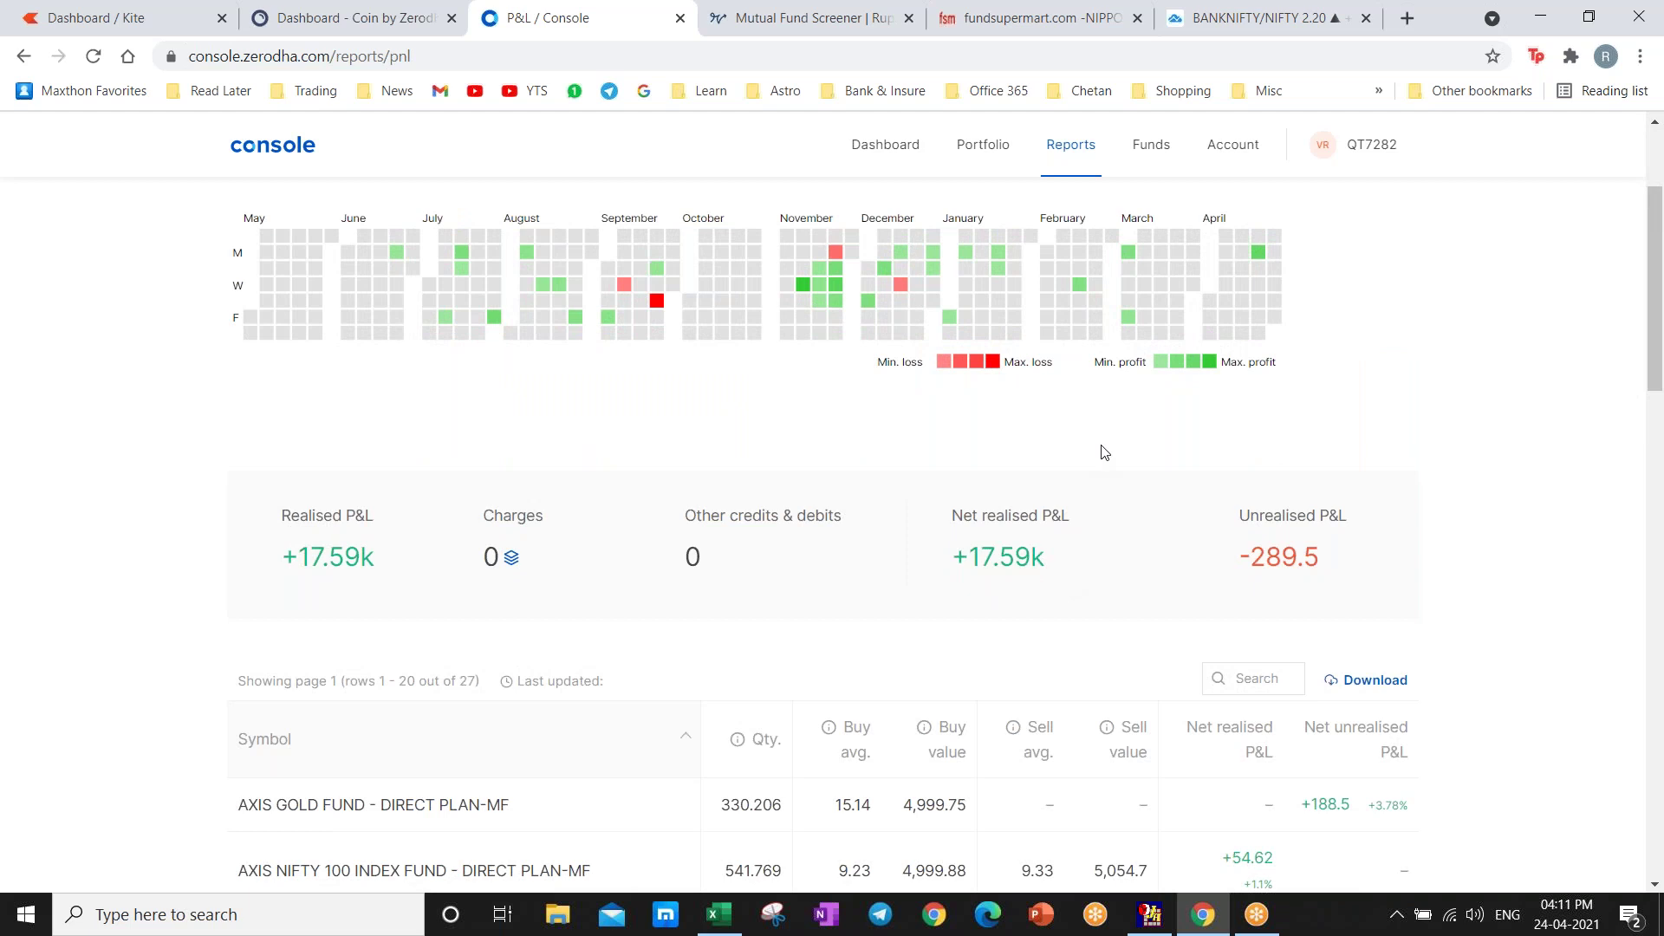
{"action": "mouse_move", "coordinate": [656, 300]}
{"action": "mouse_move", "coordinate": [838, 257]}
{"action": "mouse_move", "coordinate": [902, 289]}
{"action": "scroll", "coordinate": [1421, 358], "scroll_direction": "down", "scroll_amount": 3}
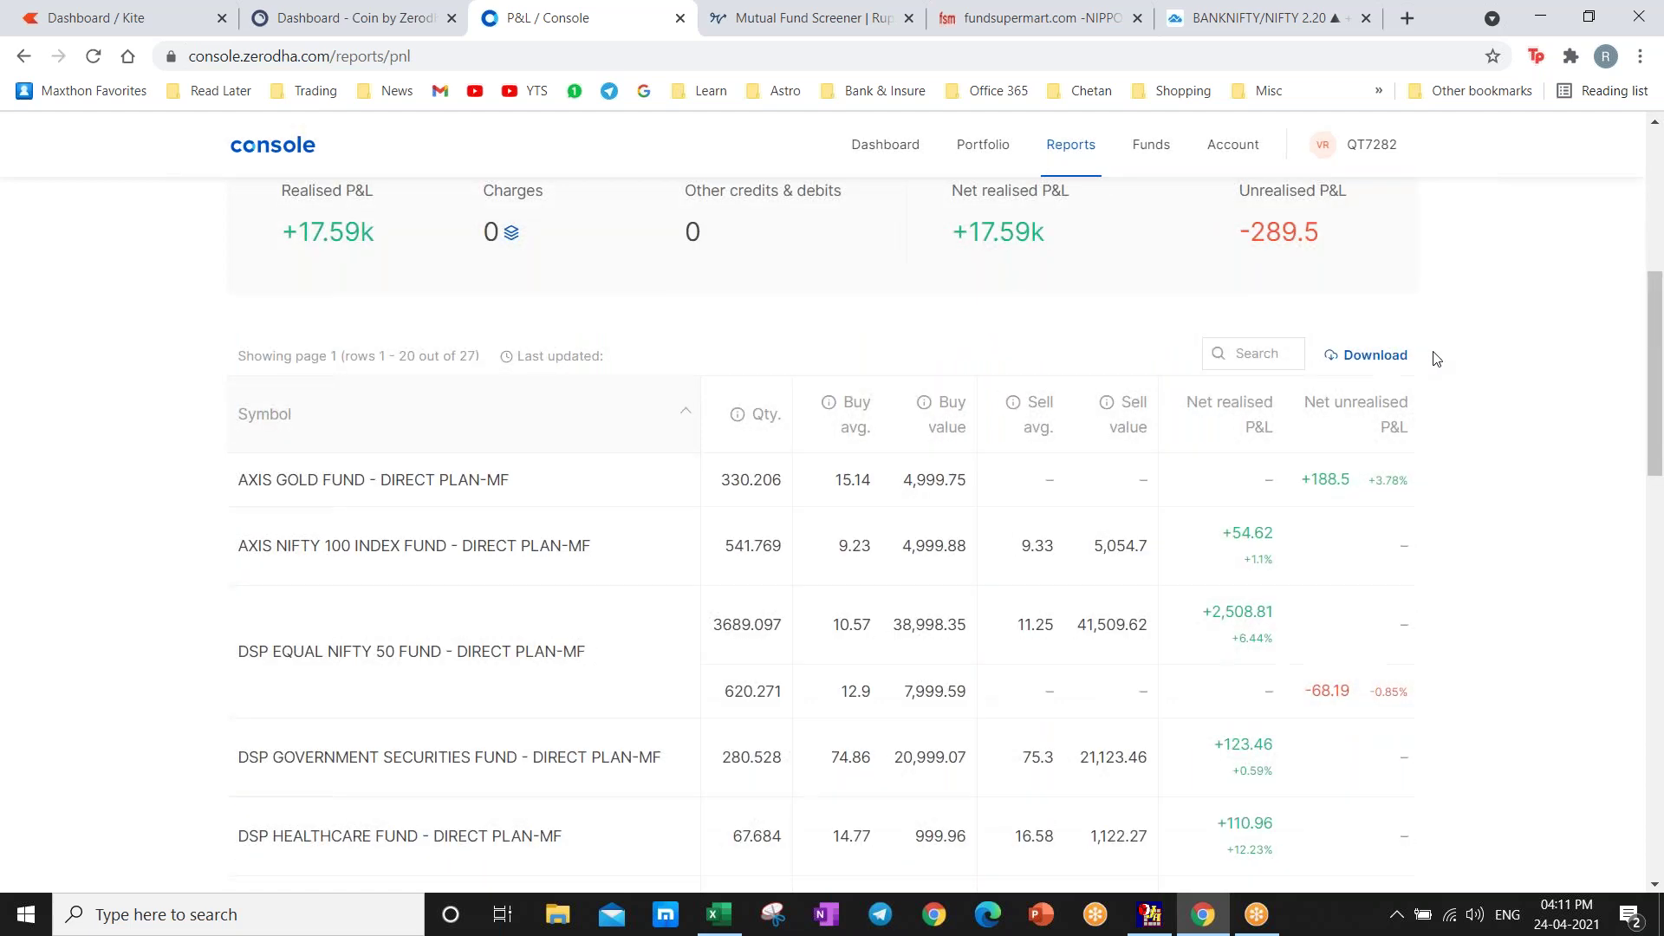
{"action": "scroll", "coordinate": [1421, 273], "scroll_direction": "down", "scroll_amount": 4}
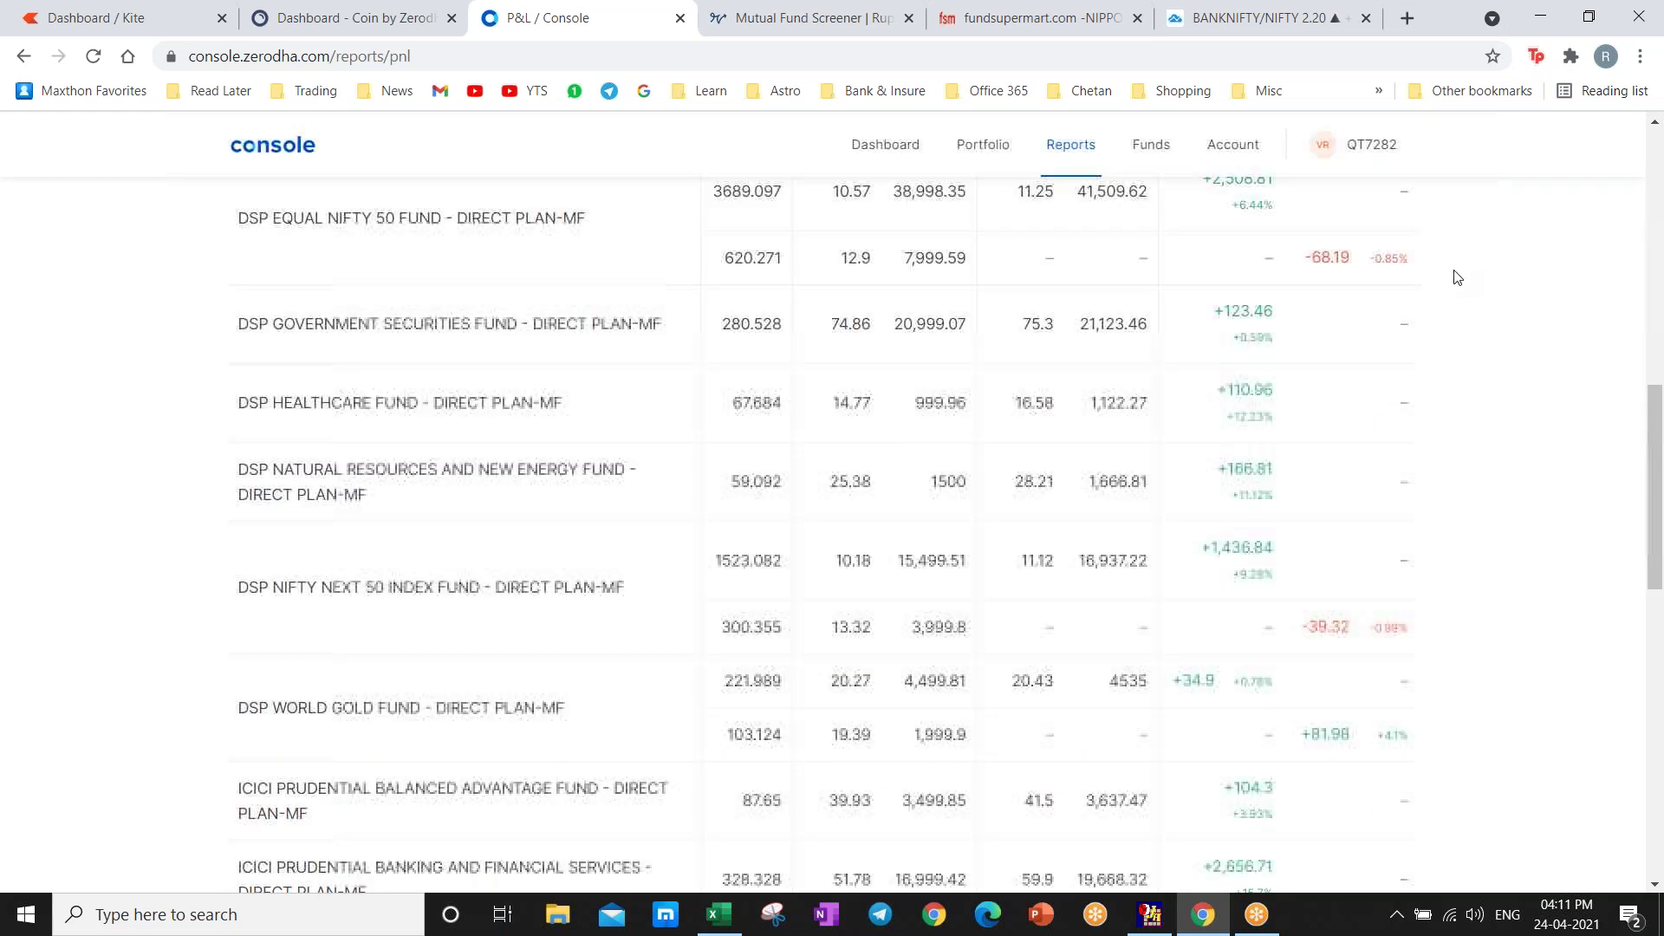
{"action": "scroll", "coordinate": [1474, 278], "scroll_direction": "up", "scroll_amount": 7}
{"action": "scroll", "coordinate": [1503, 281], "scroll_direction": "up", "scroll_amount": 2}
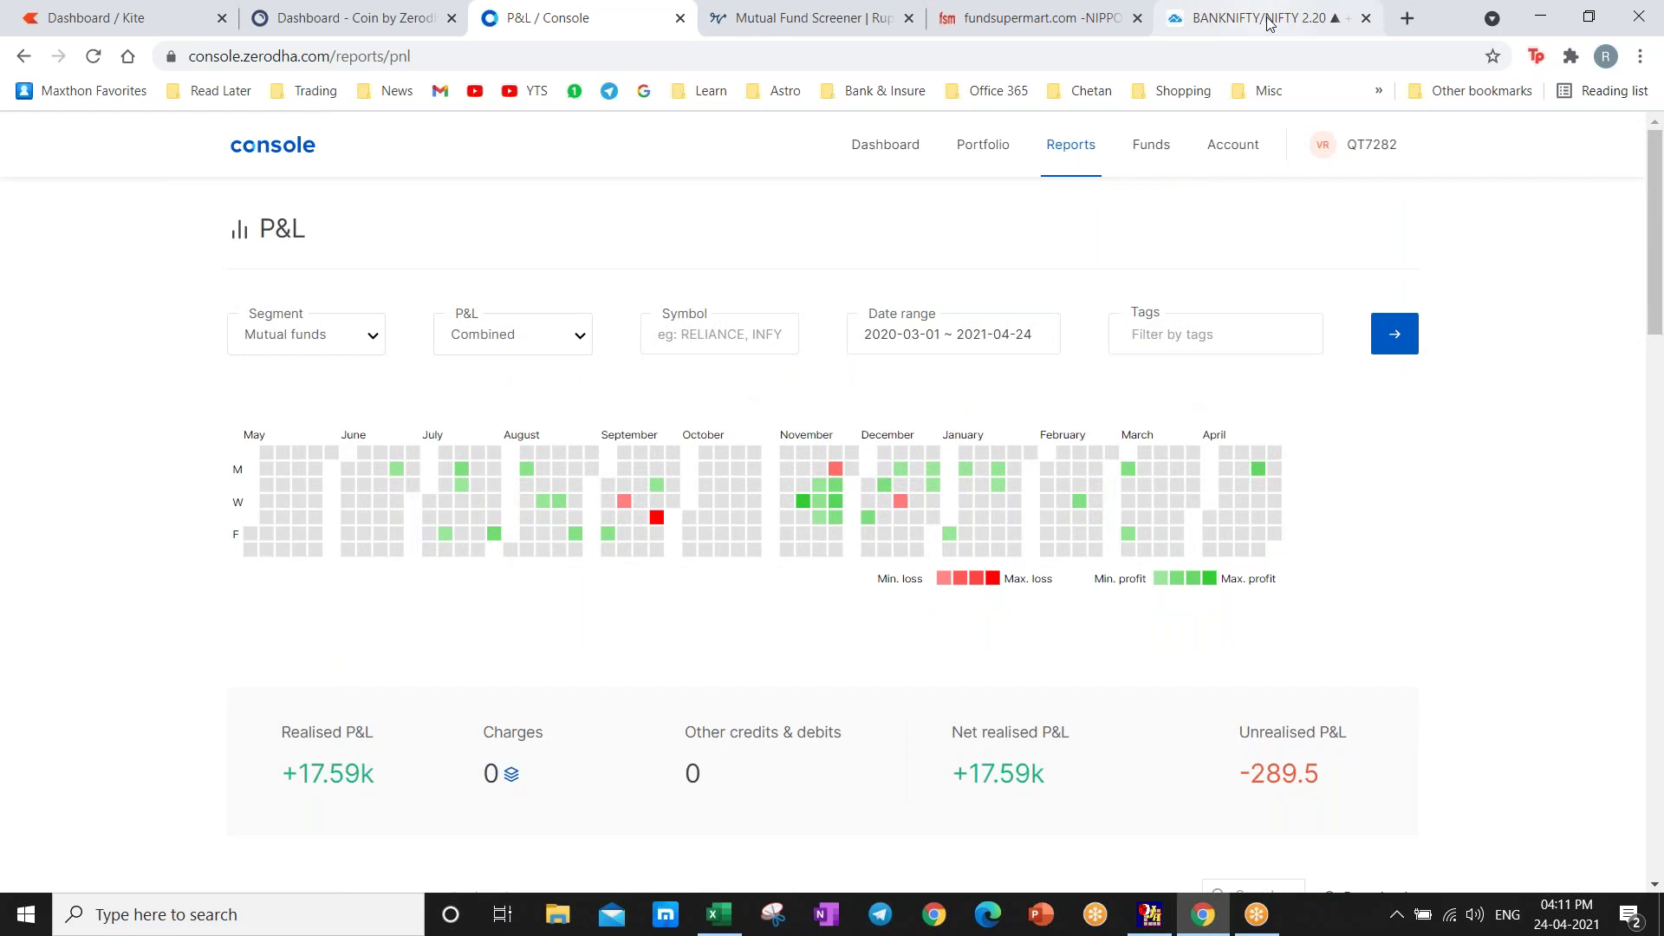
- Open RupeeVest's Mutual Fund Screener, review the Equity asset classes, and sort the 389 funds by AUM
{"action": "left_click", "coordinate": [798, 31]}
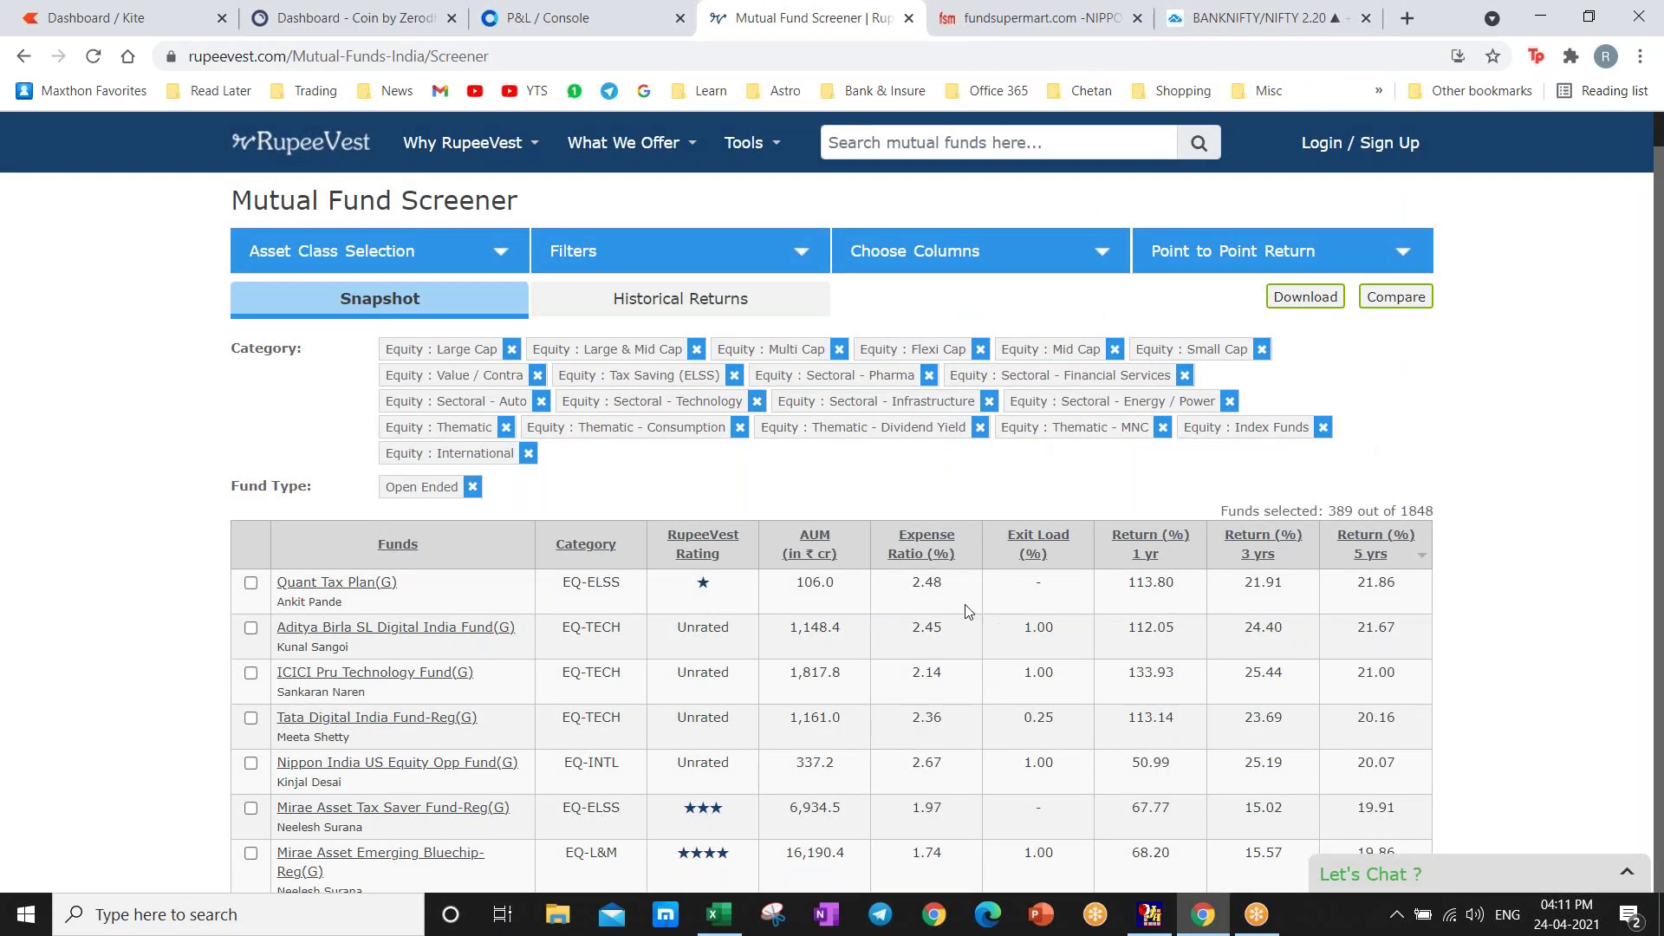
{"action": "left_click", "coordinate": [490, 252]}
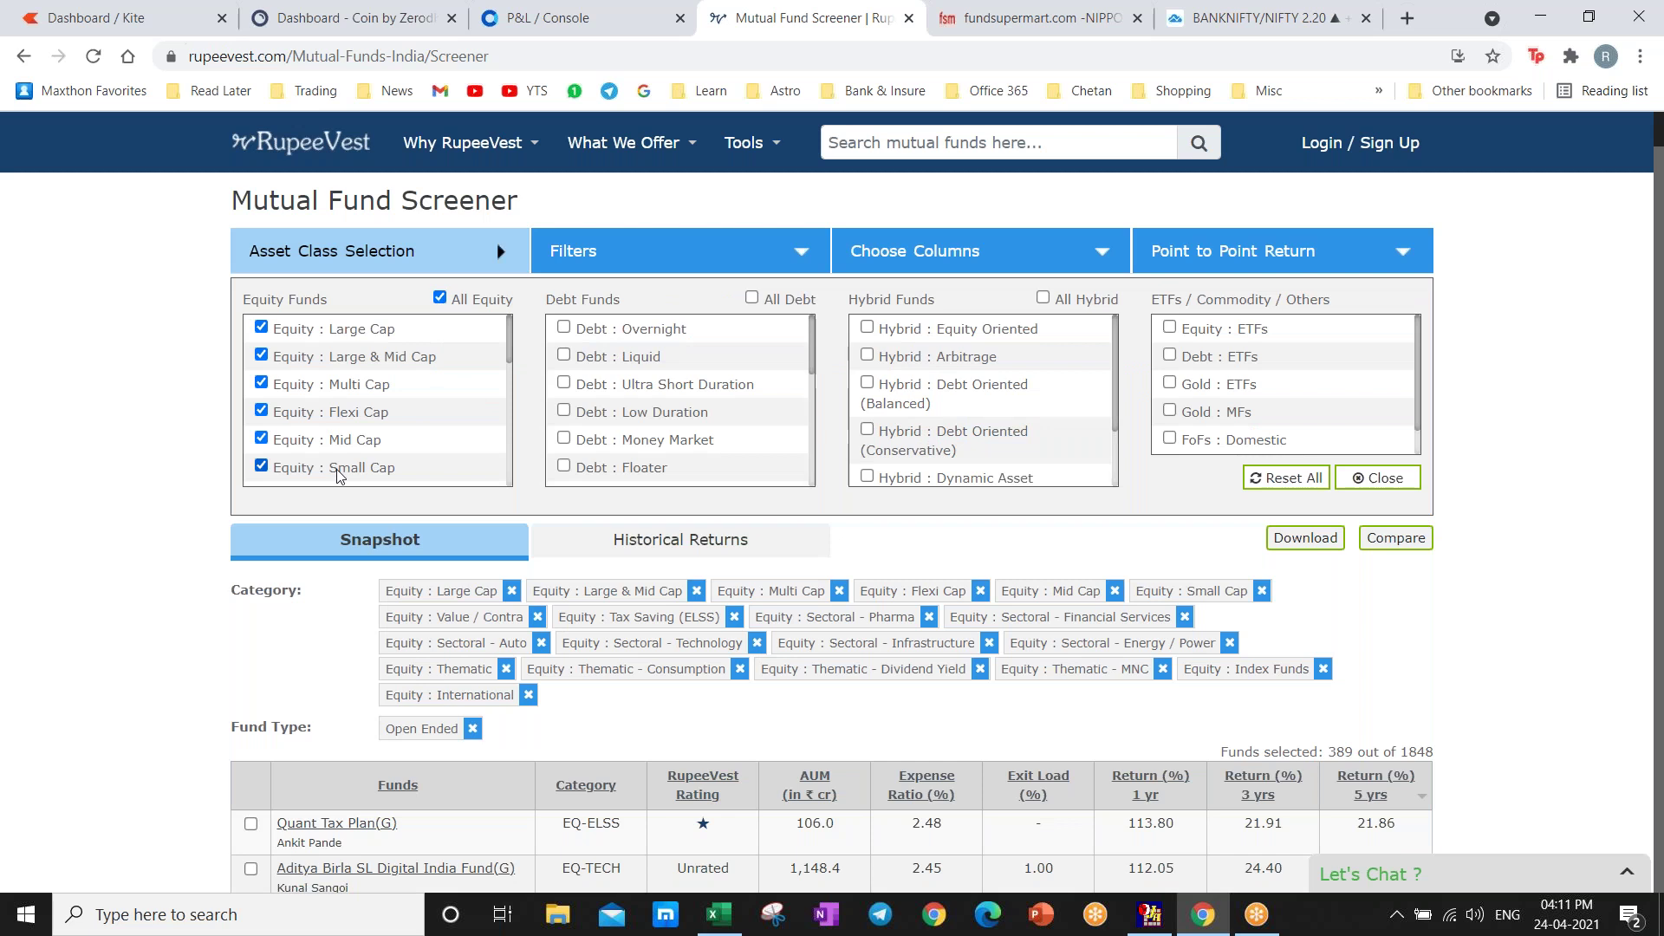
{"action": "left_click_drag", "start_coordinate": [509, 345], "coordinate": [518, 473]}
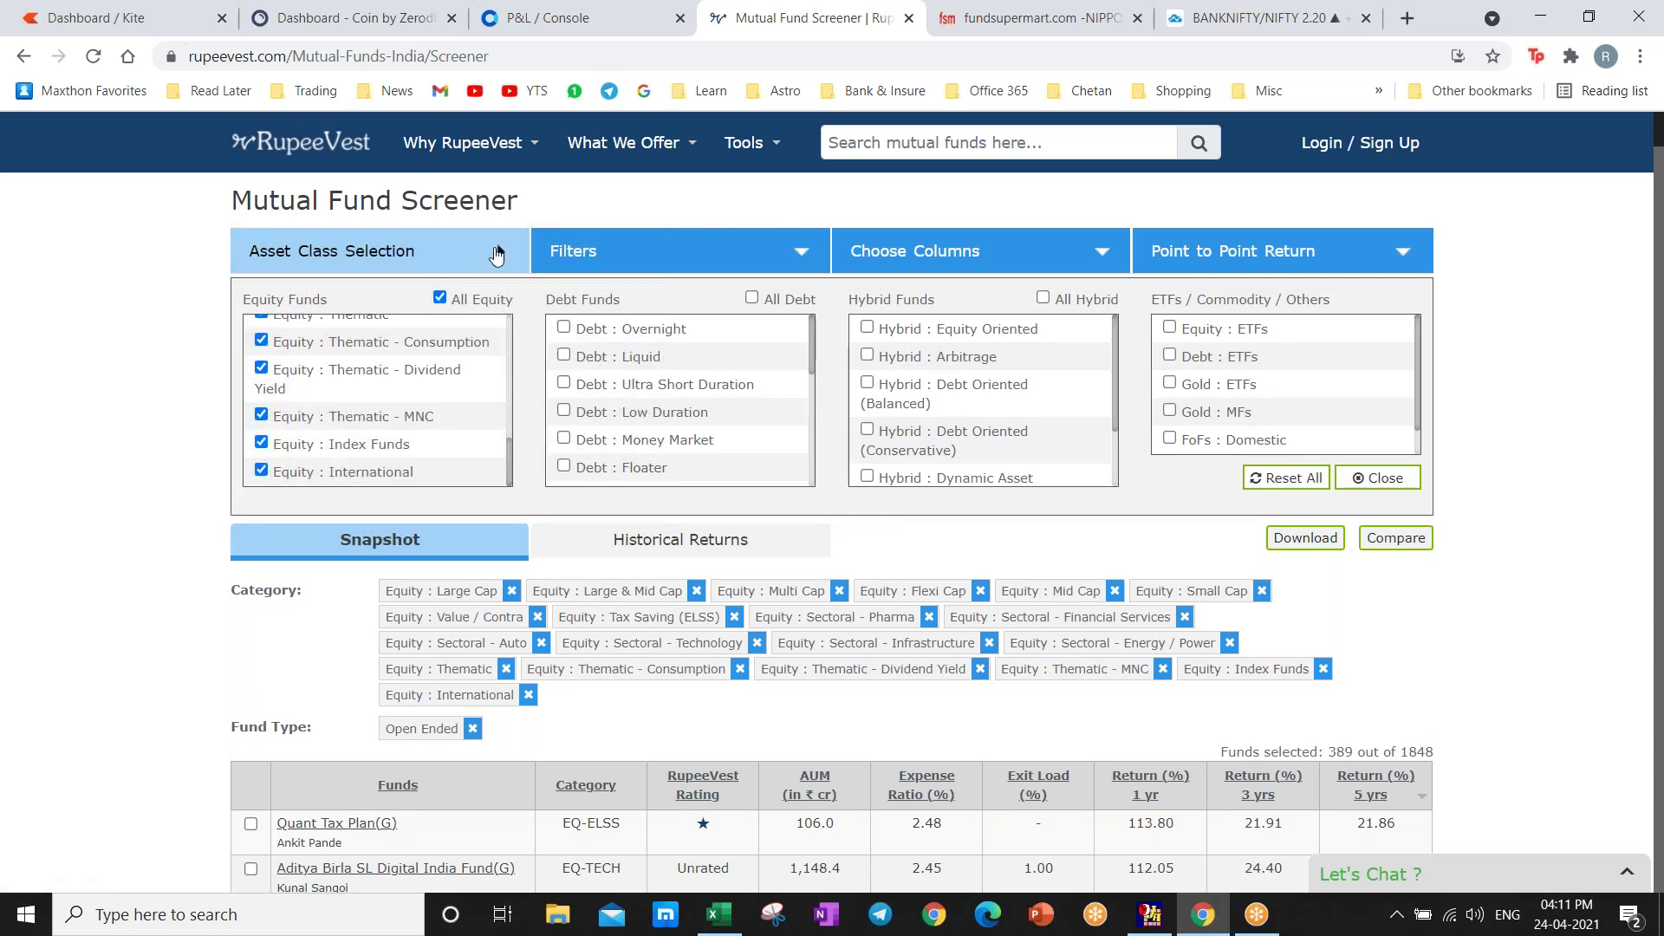
{"action": "left_click", "coordinate": [501, 251]}
{"action": "left_click", "coordinate": [820, 553]}
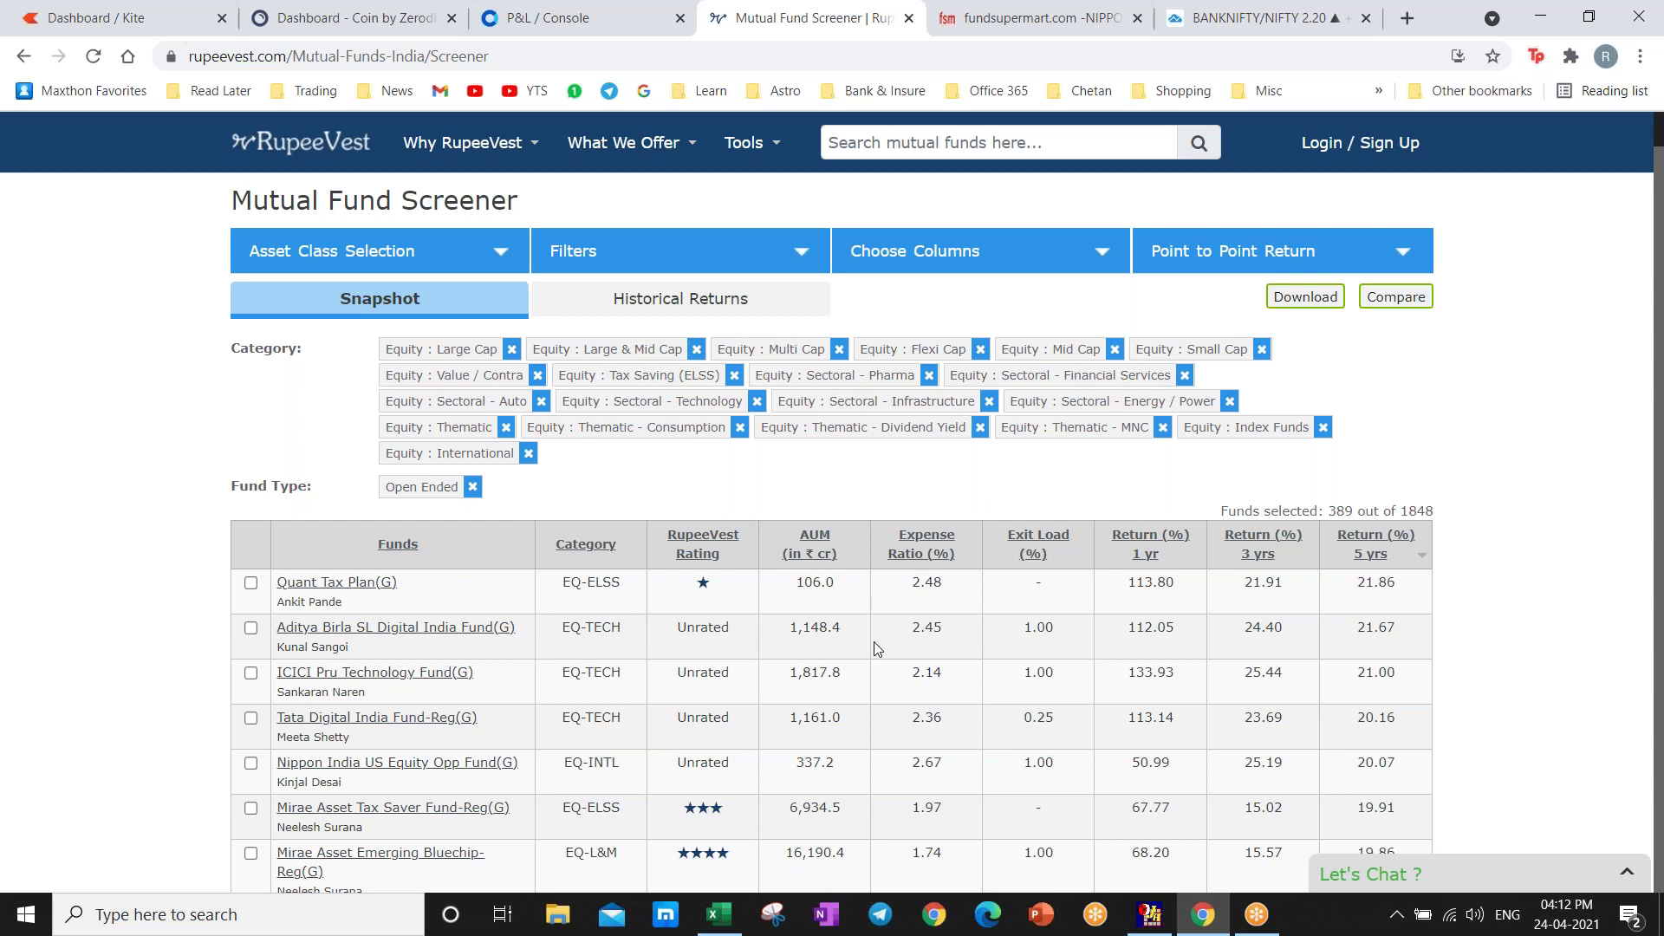
{"action": "left_click", "coordinate": [817, 554]}
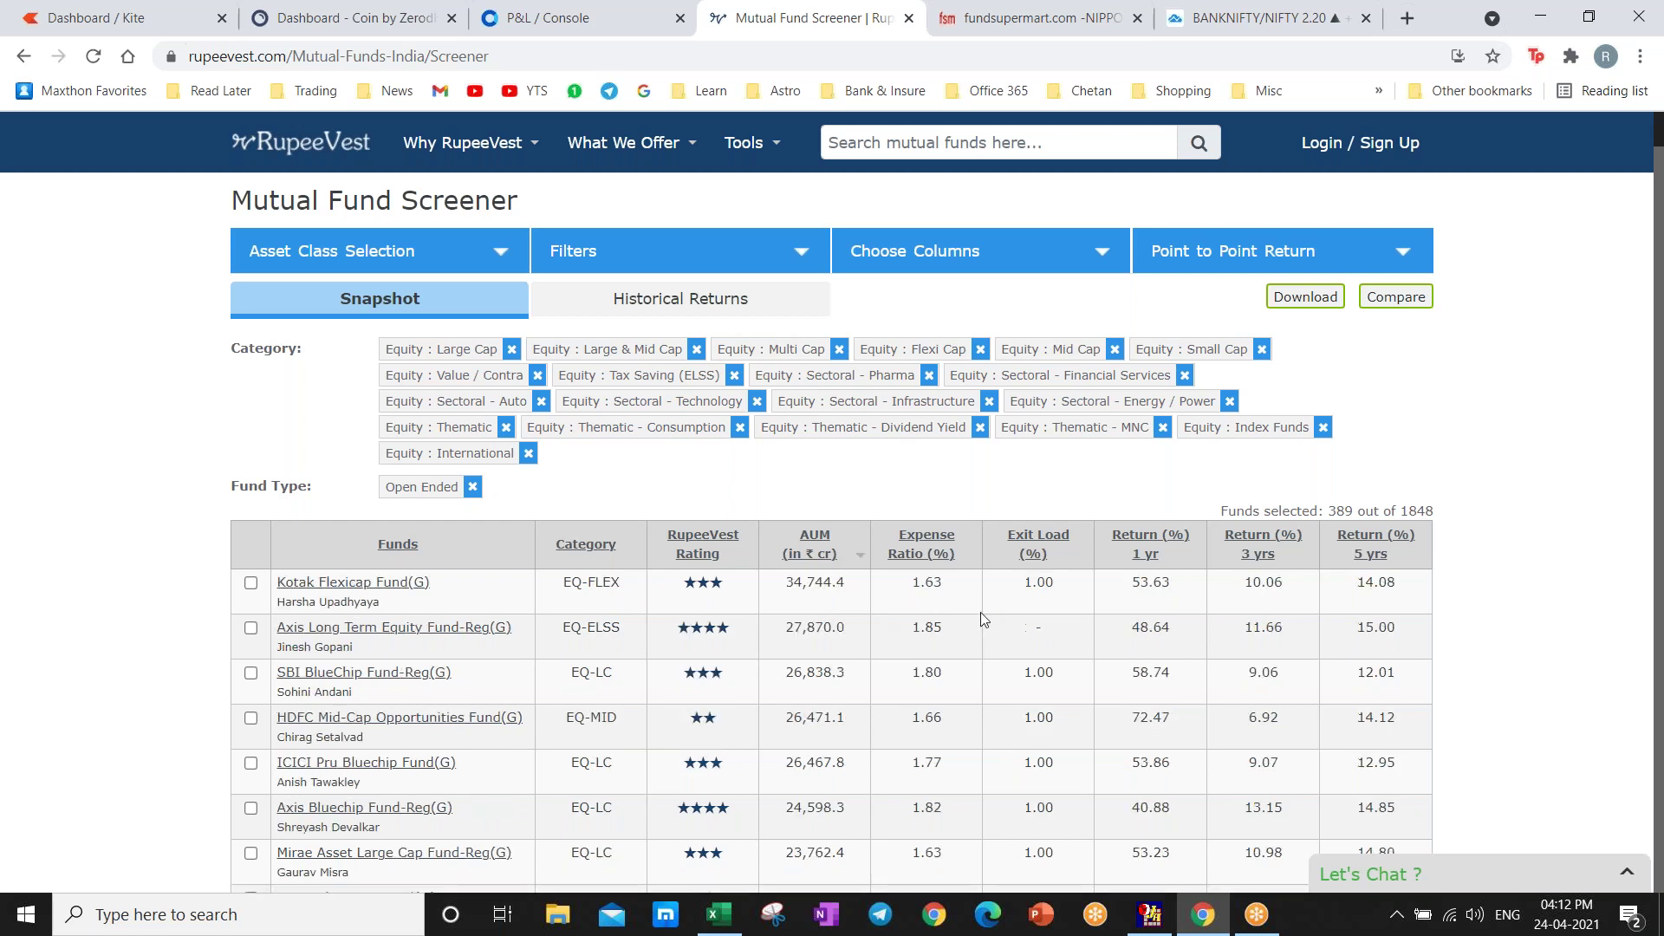
- Sort the screened funds by AUM (in ₹ cr), largest first, and scan the table
{"action": "left_click", "coordinate": [797, 564]}
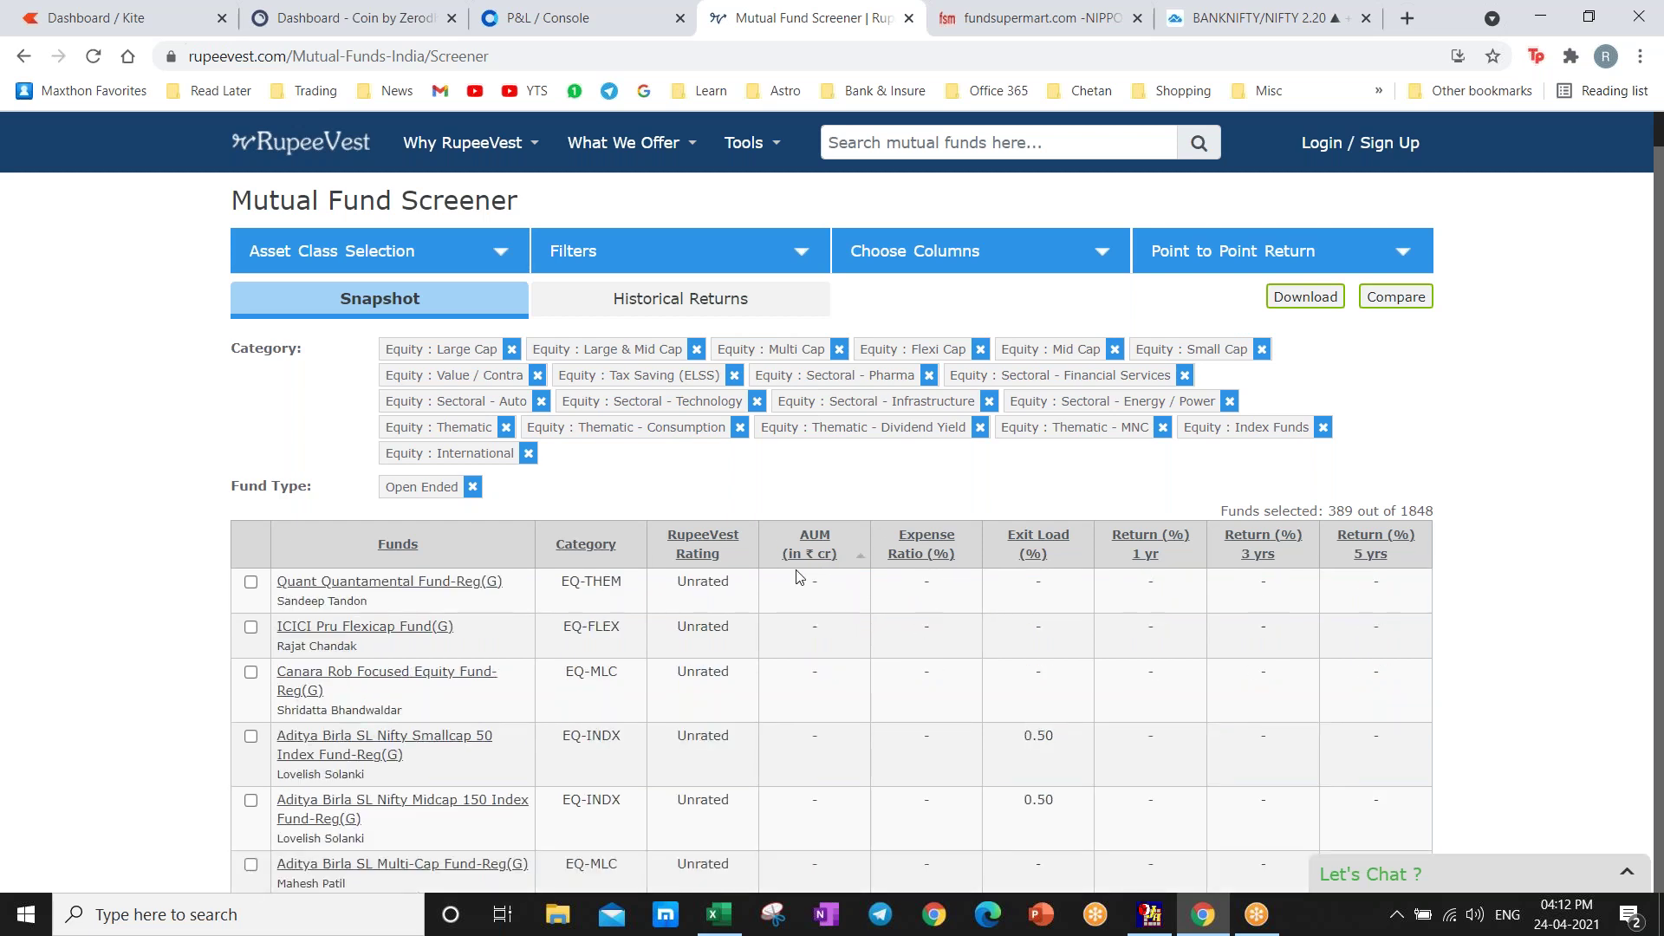
{"action": "scroll", "coordinate": [850, 555], "scroll_direction": "down", "scroll_amount": 4}
{"action": "scroll", "coordinate": [855, 537], "scroll_direction": "up", "scroll_amount": 8}
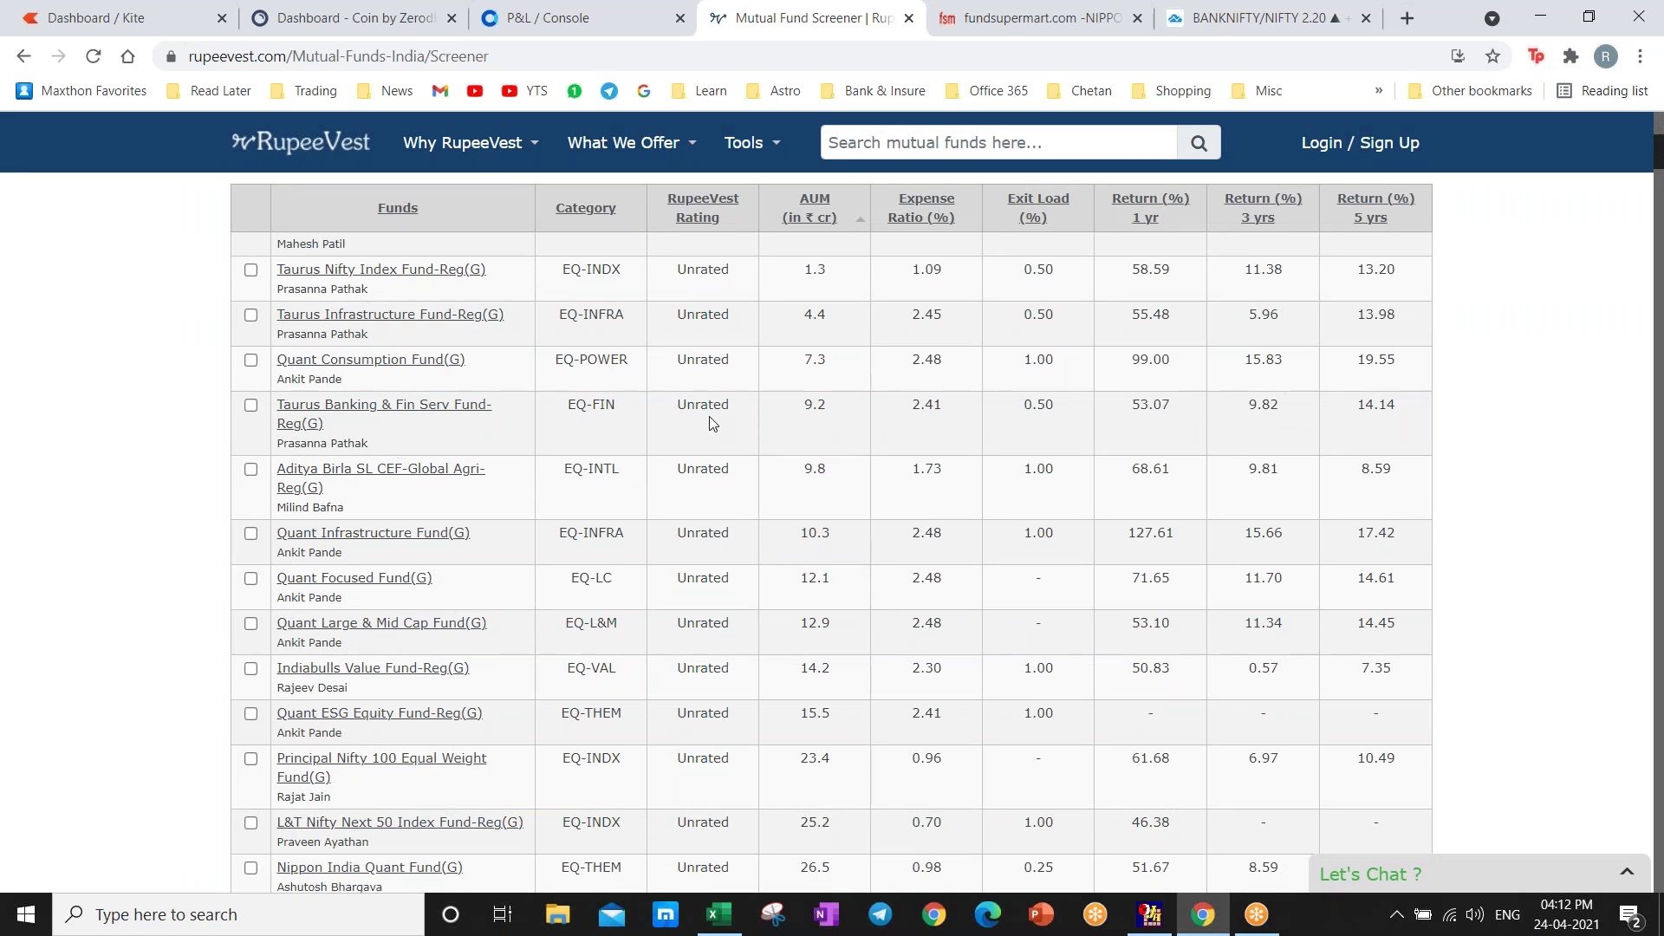
{"action": "scroll", "coordinate": [808, 391], "scroll_direction": "up", "scroll_amount": 2}
{"action": "scroll", "coordinate": [514, 557], "scroll_direction": "up", "scroll_amount": 6}
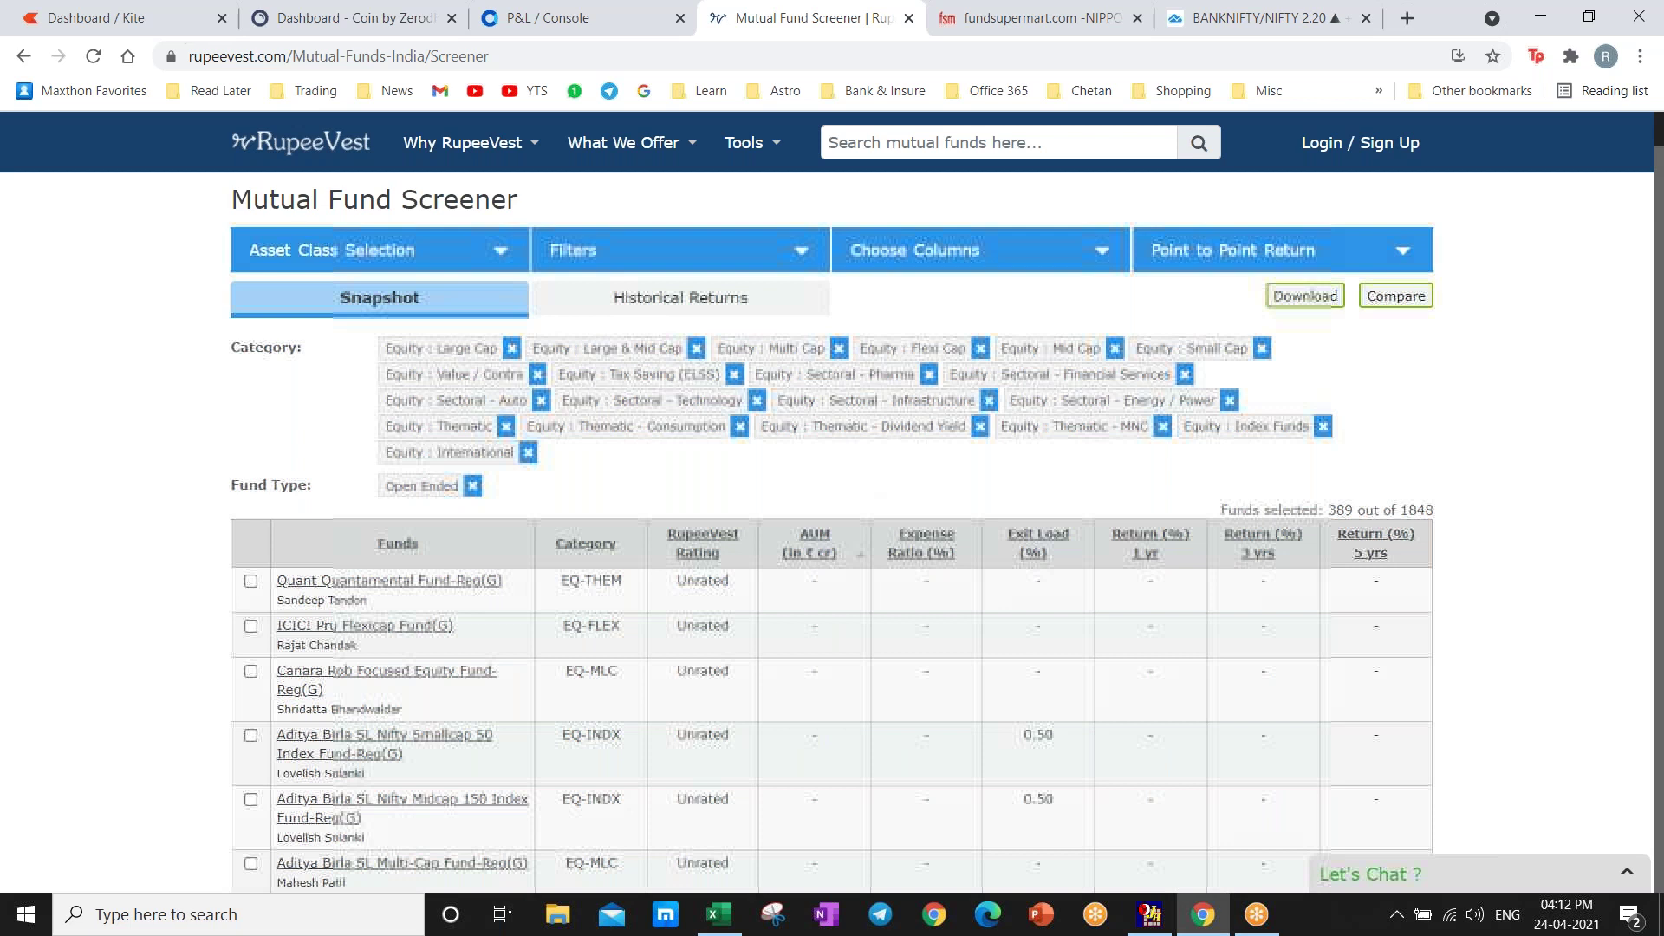
{"action": "scroll", "coordinate": [514, 557], "scroll_direction": "down", "scroll_amount": 2}
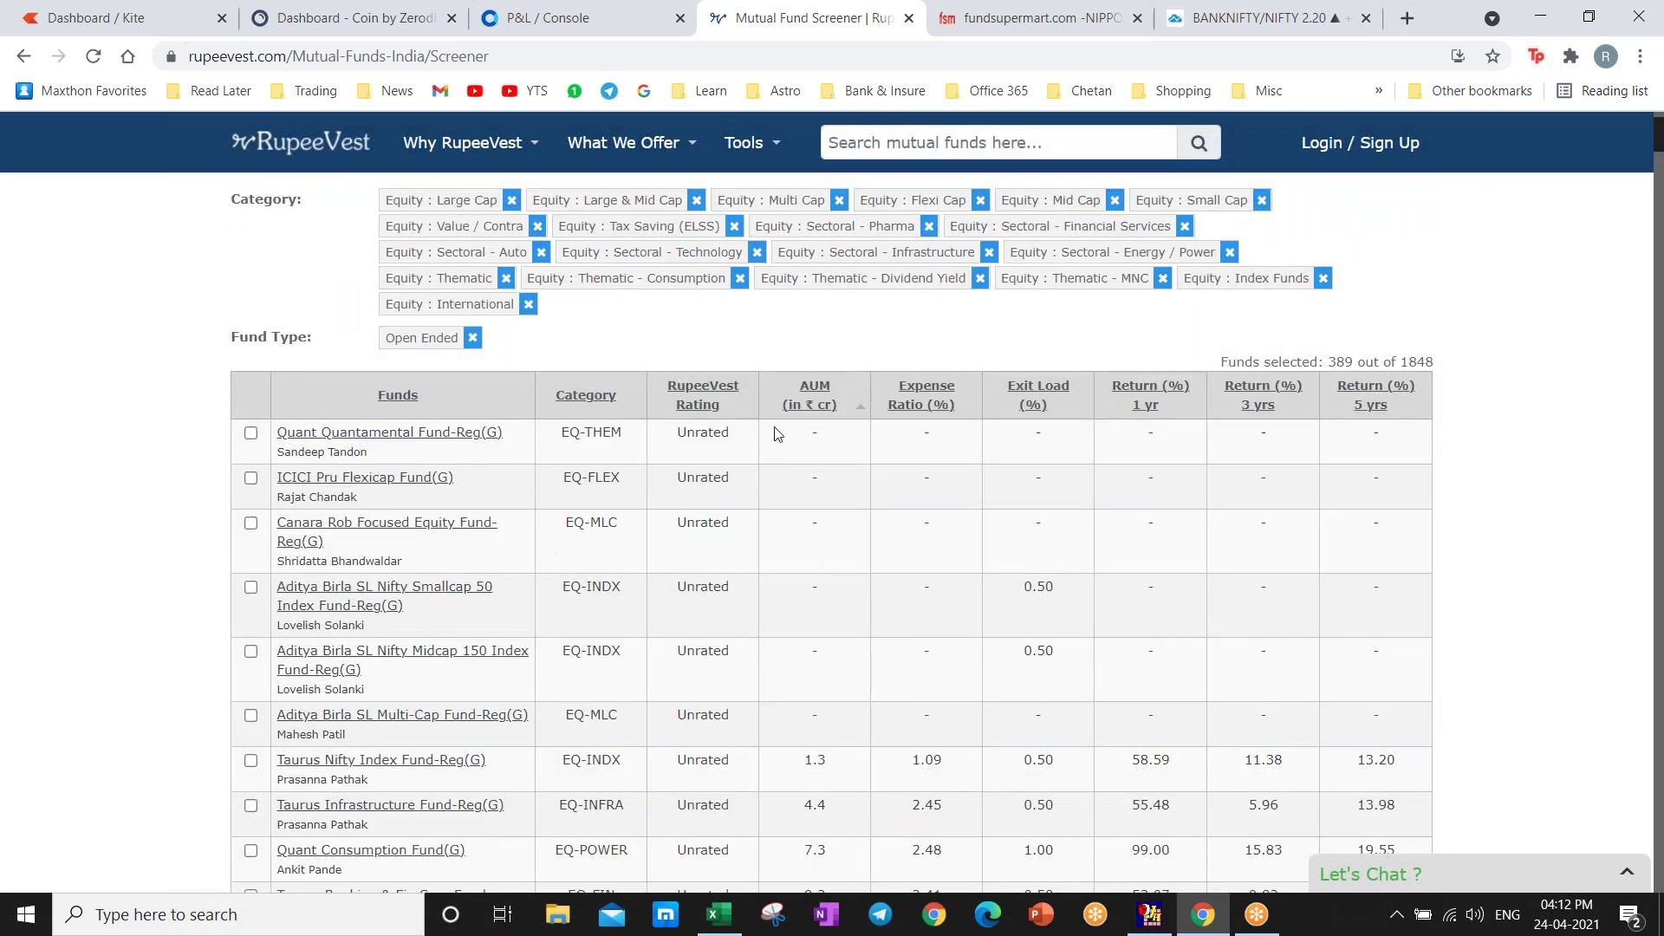
{"action": "left_click", "coordinate": [821, 407]}
{"action": "scroll", "coordinate": [936, 581], "scroll_direction": "down", "scroll_amount": 5}
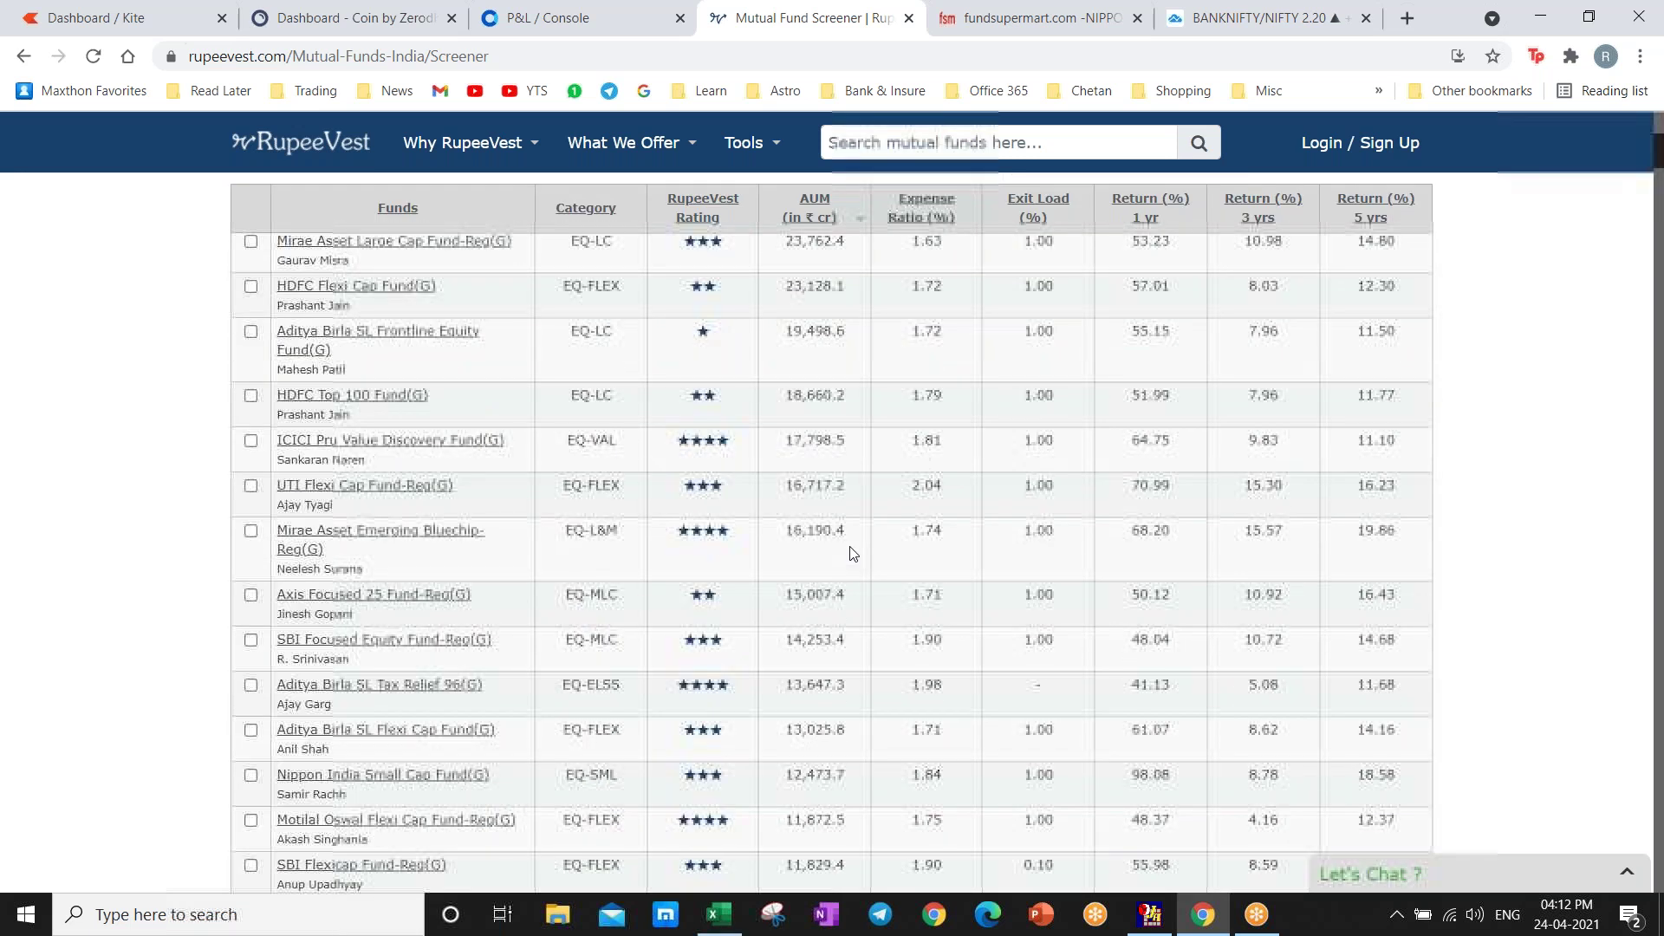
{"action": "scroll", "coordinate": [851, 537], "scroll_direction": "up", "scroll_amount": 6}
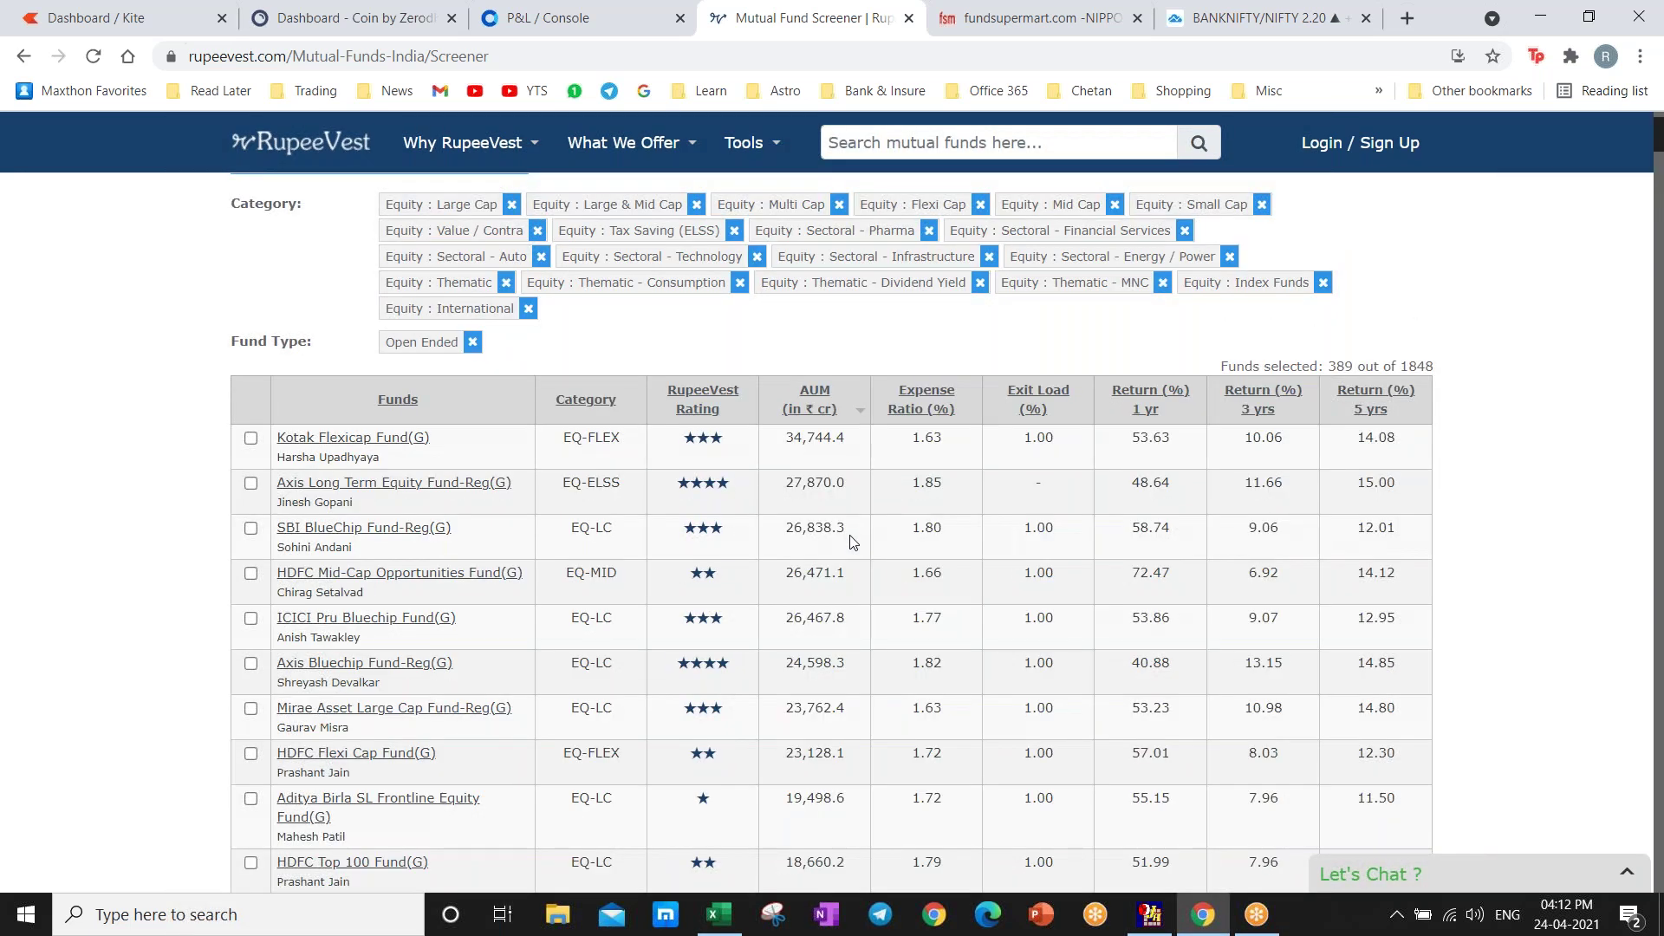
- Review the 15-fund Coin by Zerodha portfolio, then return to the Excel planner
{"action": "key", "text": "ctrl+2"}
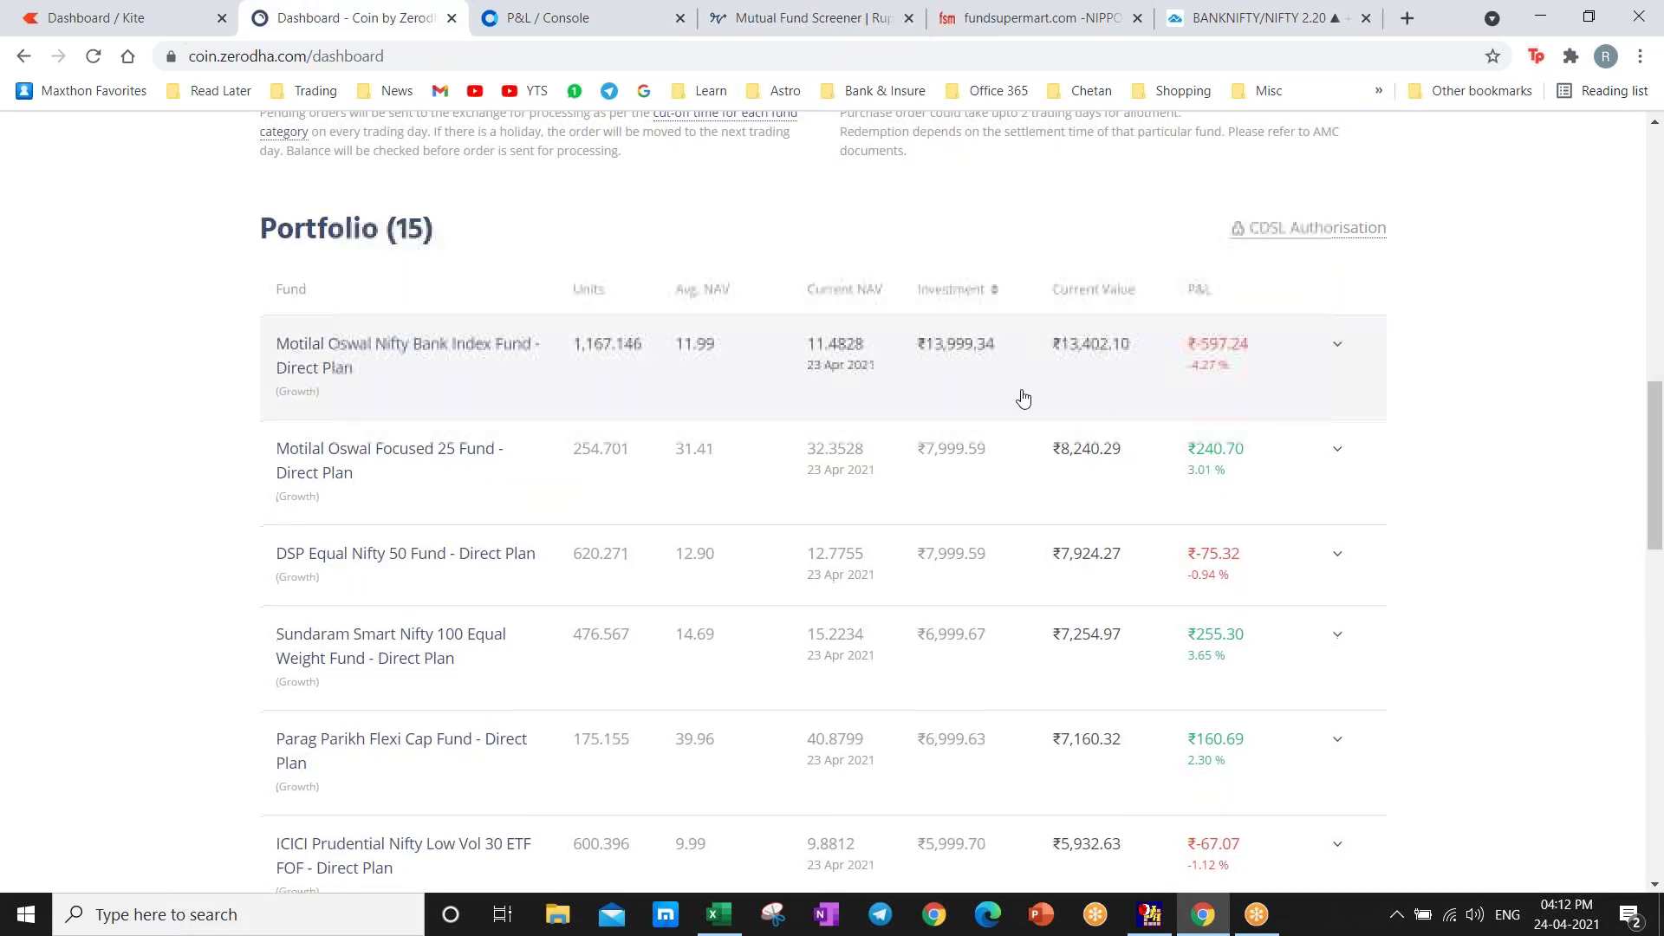
{"action": "scroll", "coordinate": [1022, 398], "scroll_direction": "down", "scroll_amount": 12}
{"action": "left_click", "coordinate": [724, 927]}
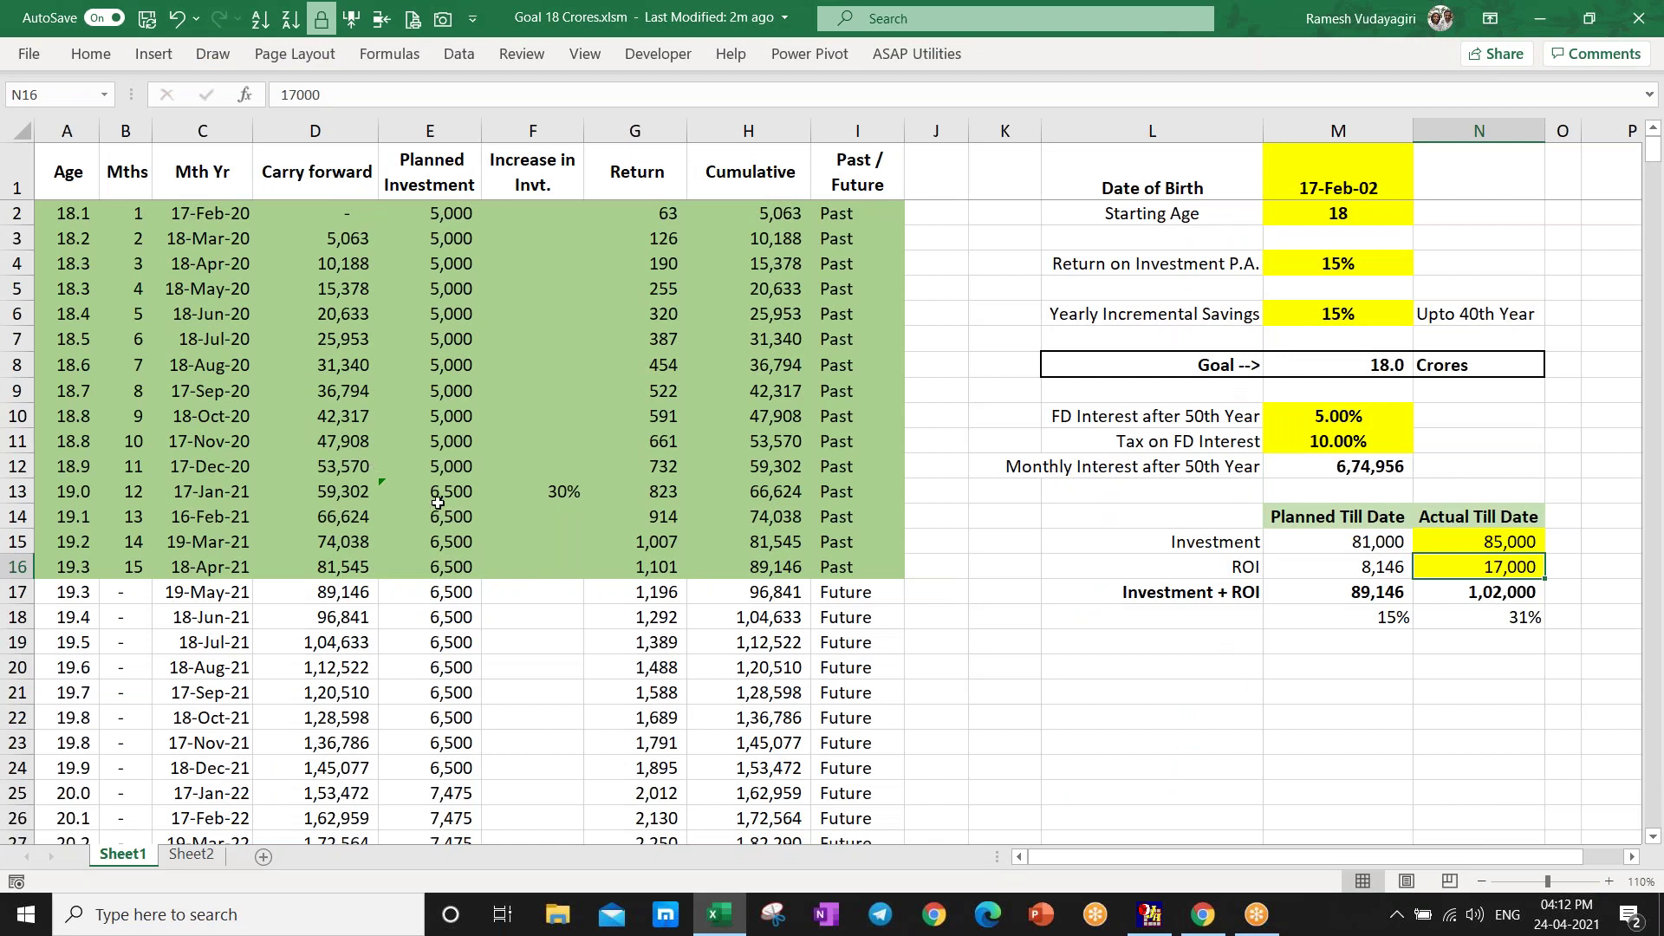
- Go to the first Age value in A2 and inspect M12's monthly interest after 50th year formula
{"action": "key", "text": "ctrl+Home"}
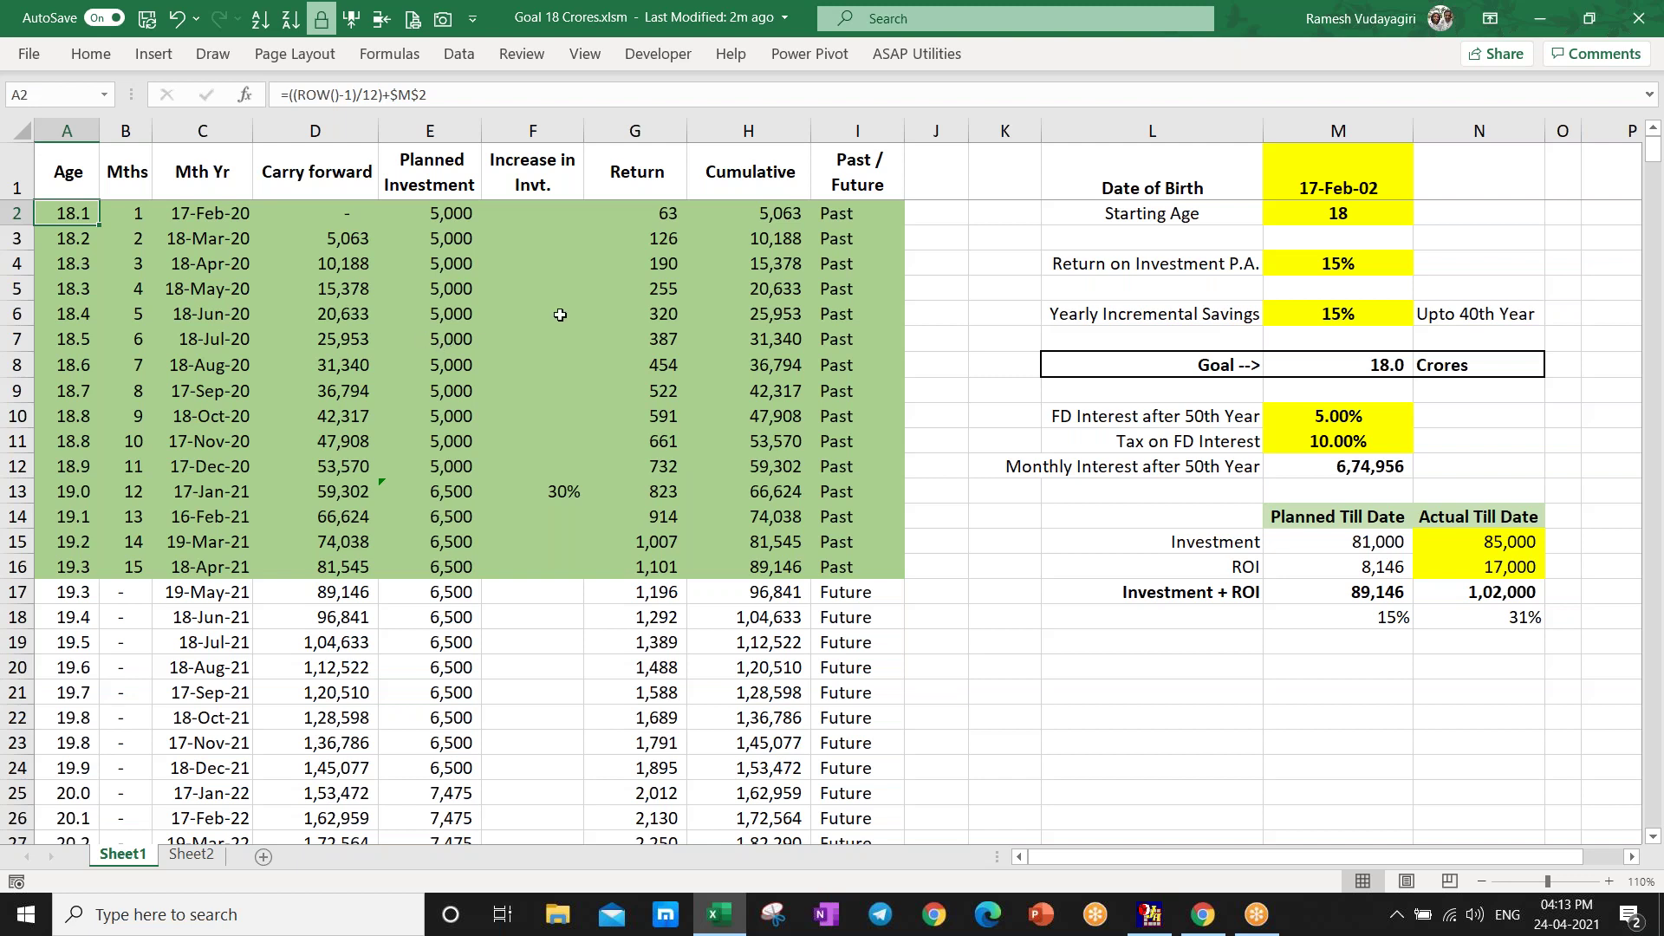
{"action": "left_click", "coordinate": [1365, 468]}
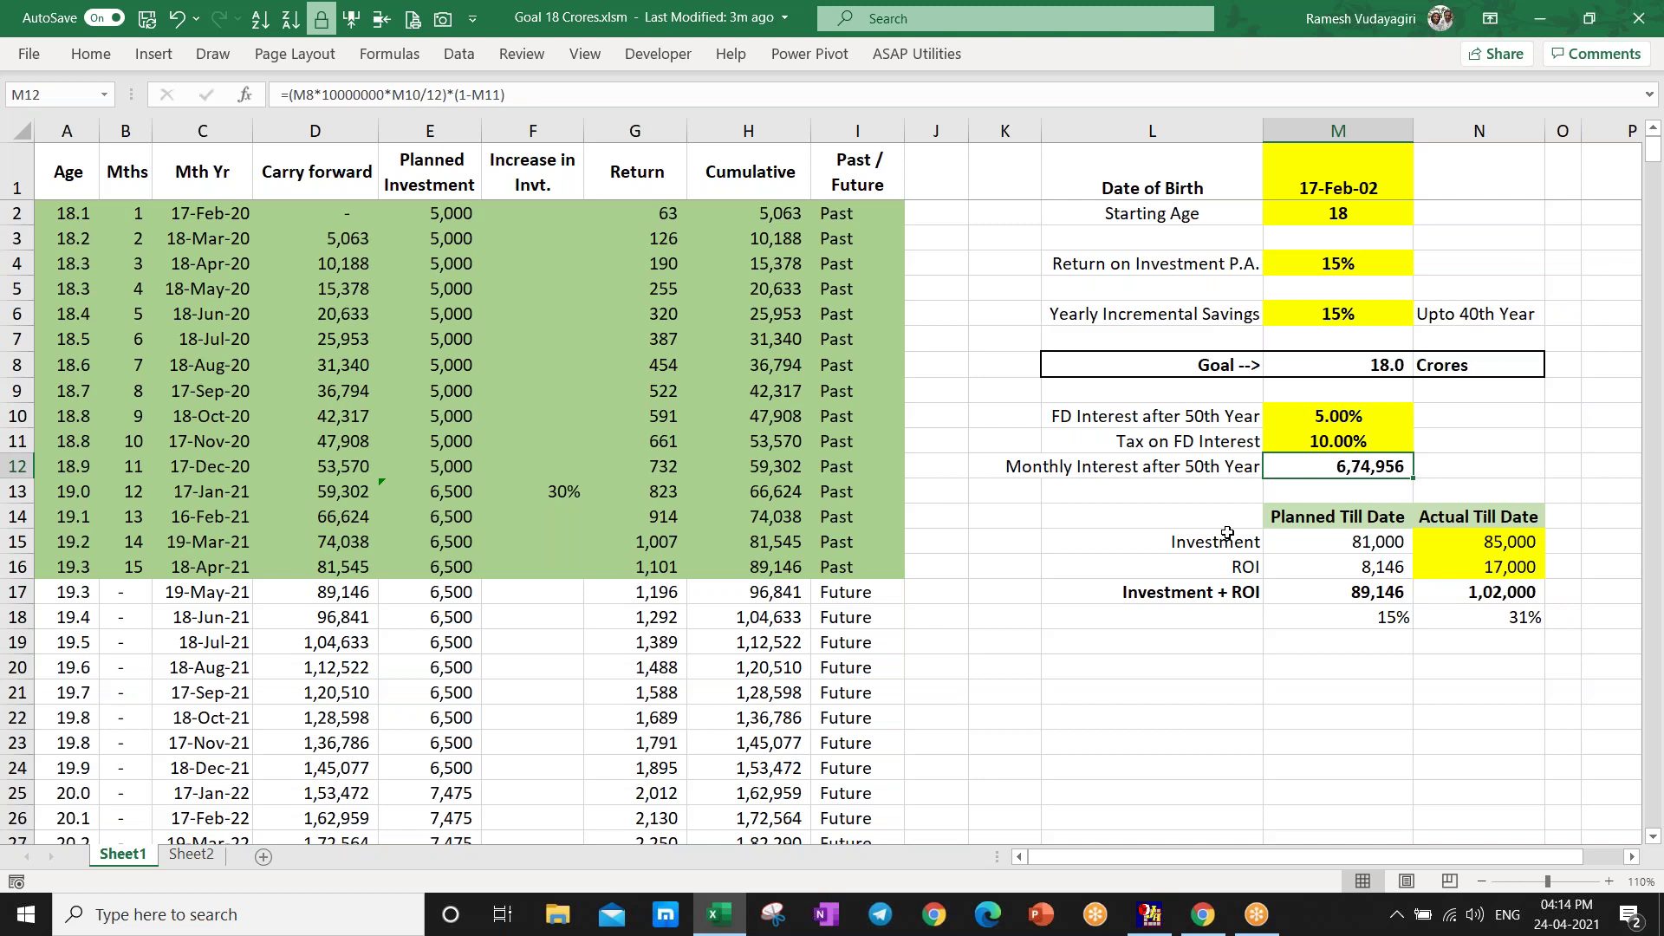
- Check the April 2021 Planned Investment formula, then move down to the 2031 Cumulative values
{"action": "left_click", "coordinate": [436, 559]}
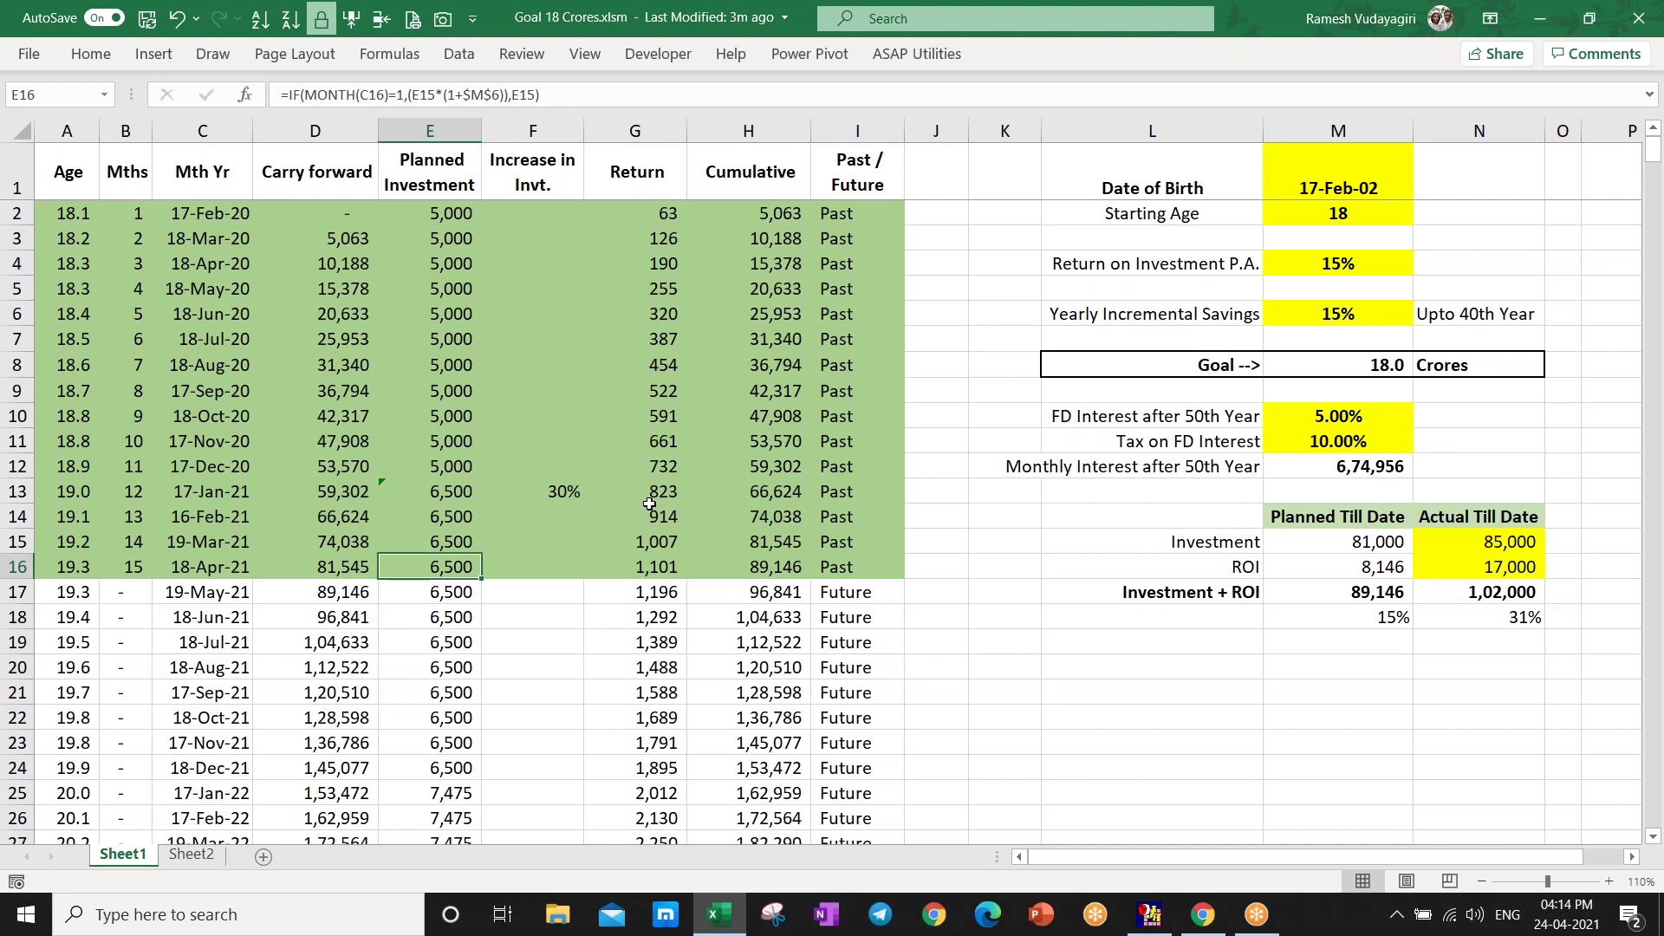
{"action": "key", "text": "Page_Down"}
{"action": "key", "text": "Page_Down"}
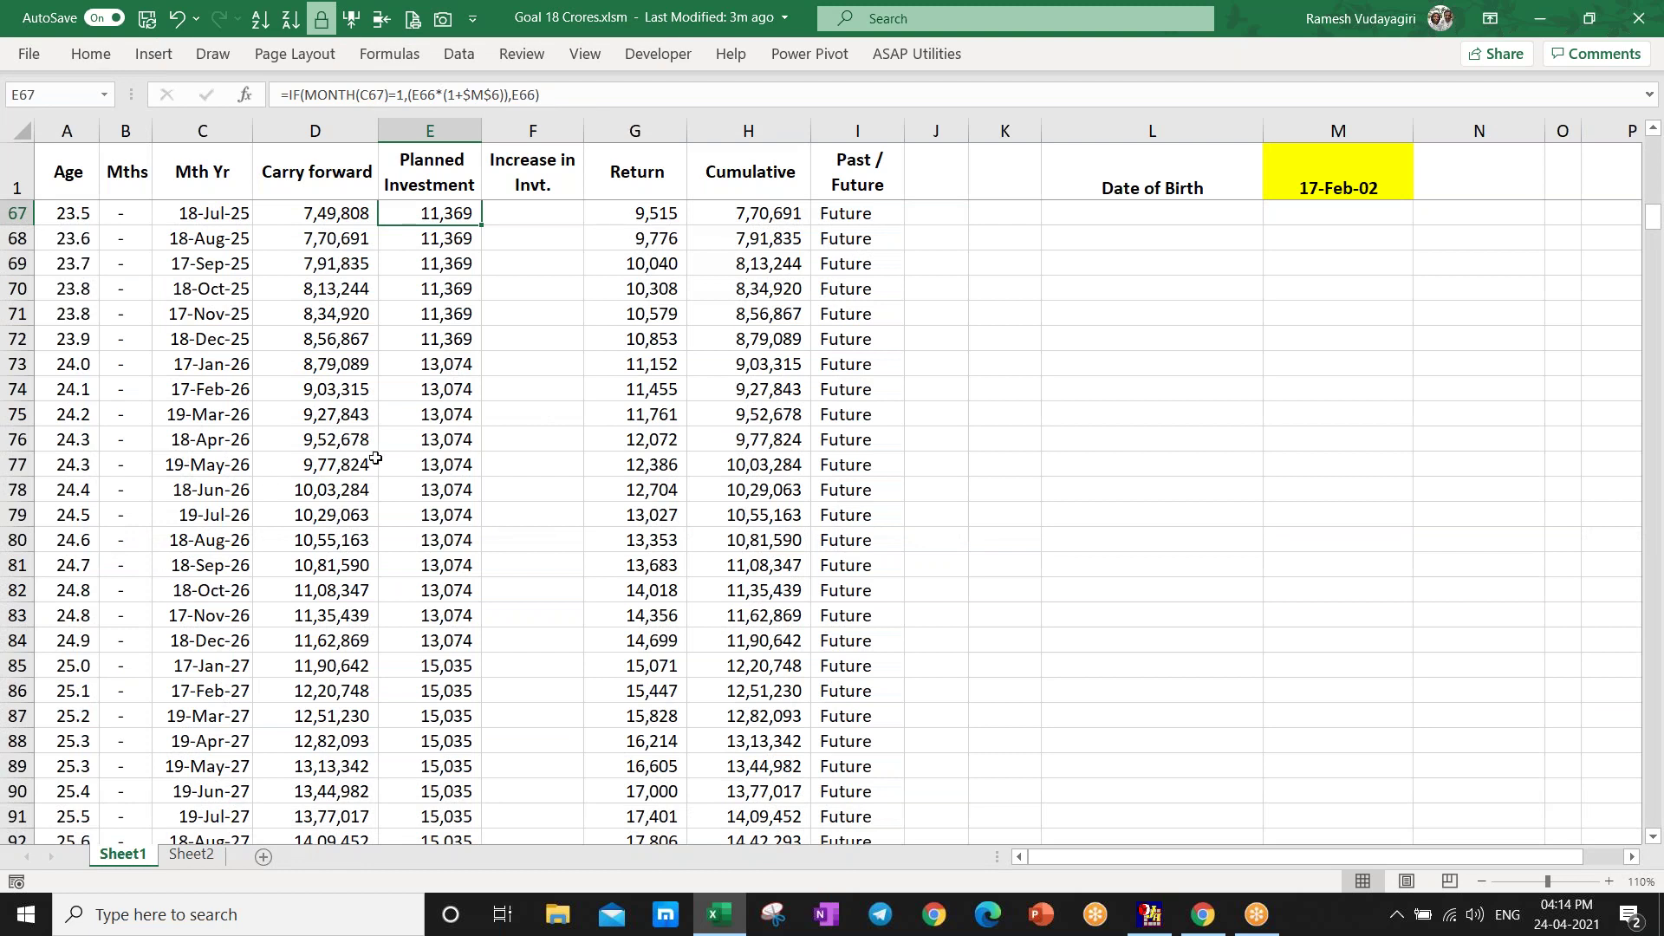
{"action": "key", "text": "Page_Down"}
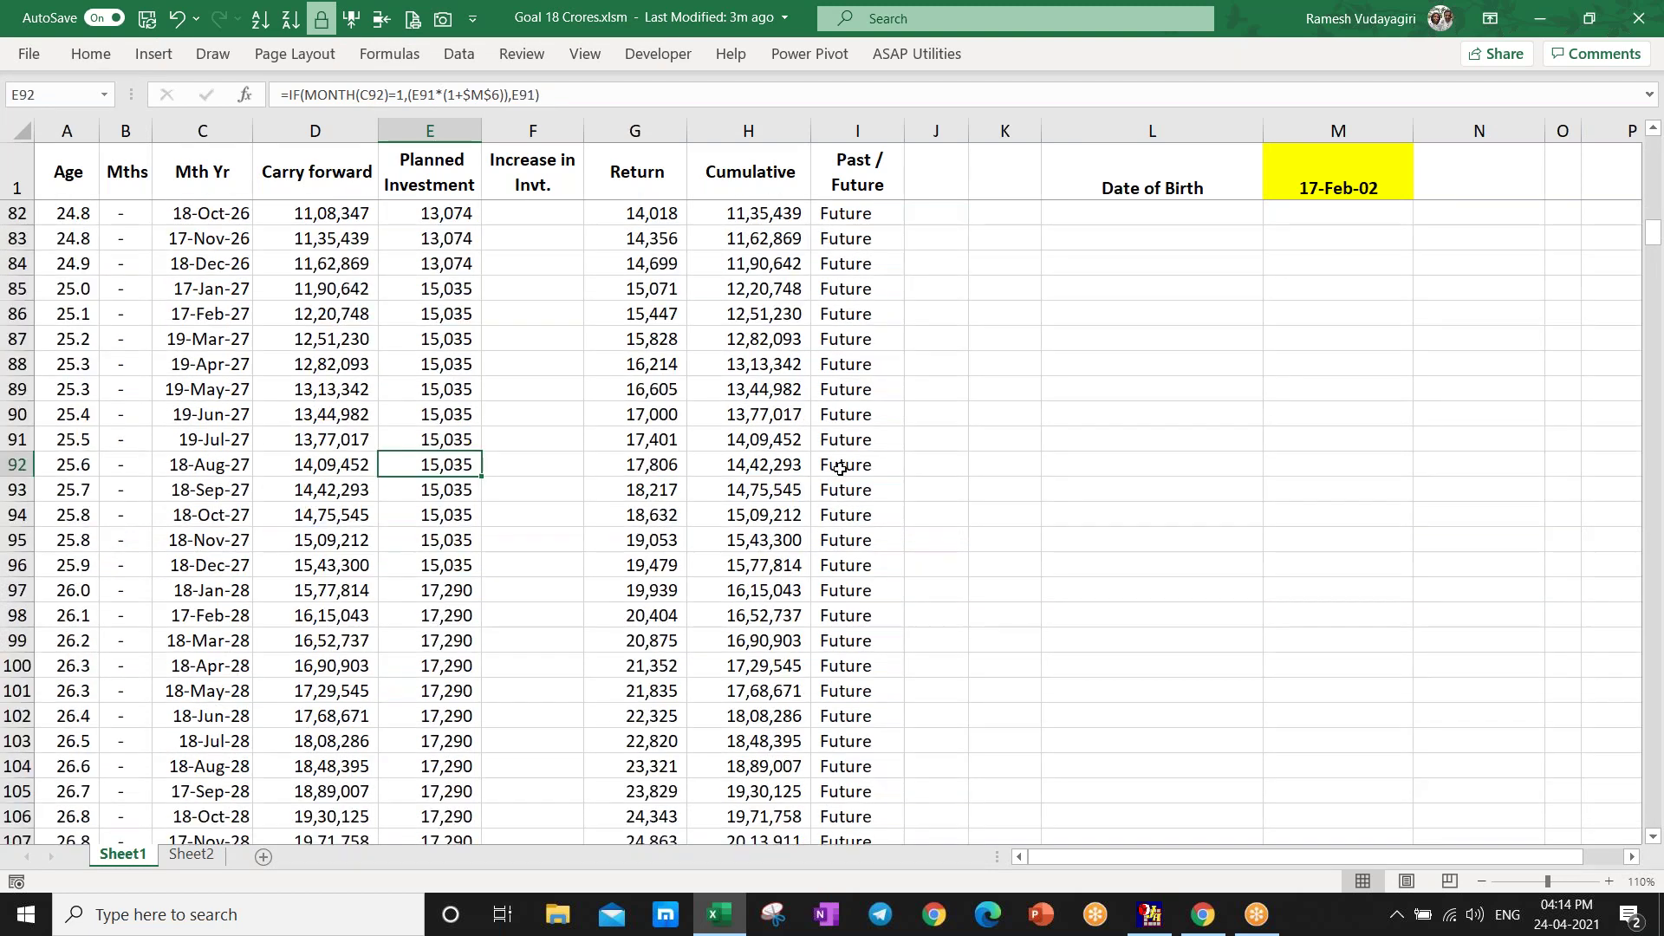
{"action": "key", "text": "Page_Down"}
{"action": "key", "text": "Page_Down"}
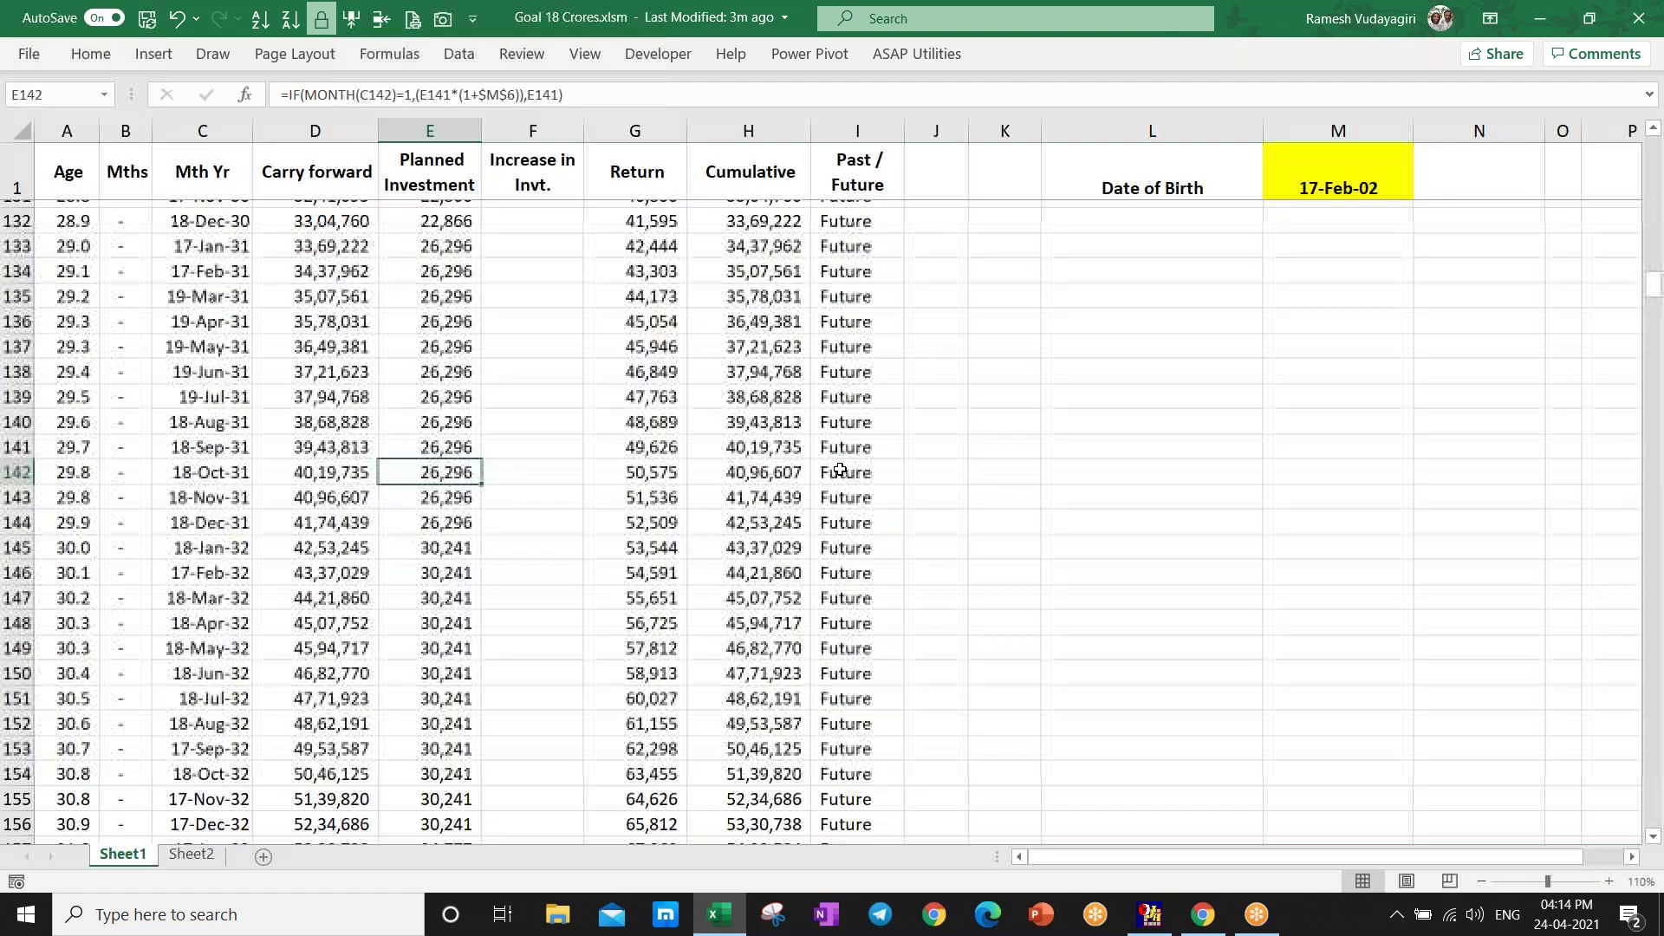
{"action": "key", "text": "Down"}
{"action": "key", "text": "Down"}
{"action": "key", "text": "Down"}
{"action": "key", "text": "Down"}
{"action": "key", "text": "Up"}
{"action": "key", "text": "Right"}
{"action": "key", "text": "Right"}
{"action": "key", "text": "Right"}
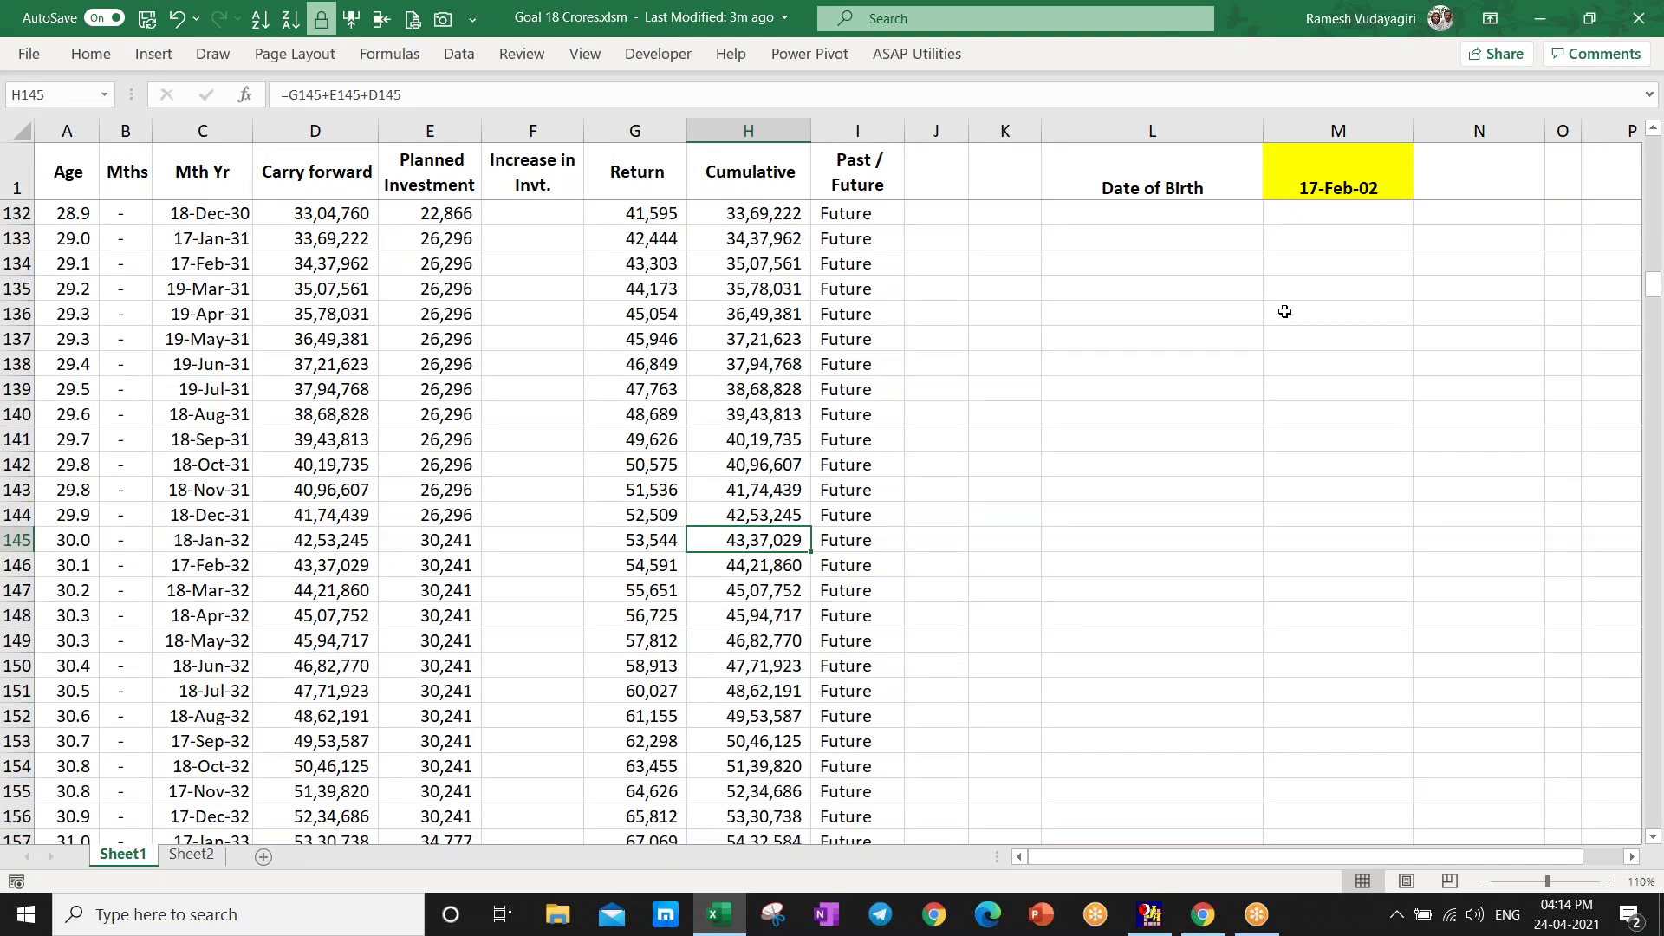
- Step through the Cumulative values from 2034 to early 2037
{"action": "key", "text": "Page_Down"}
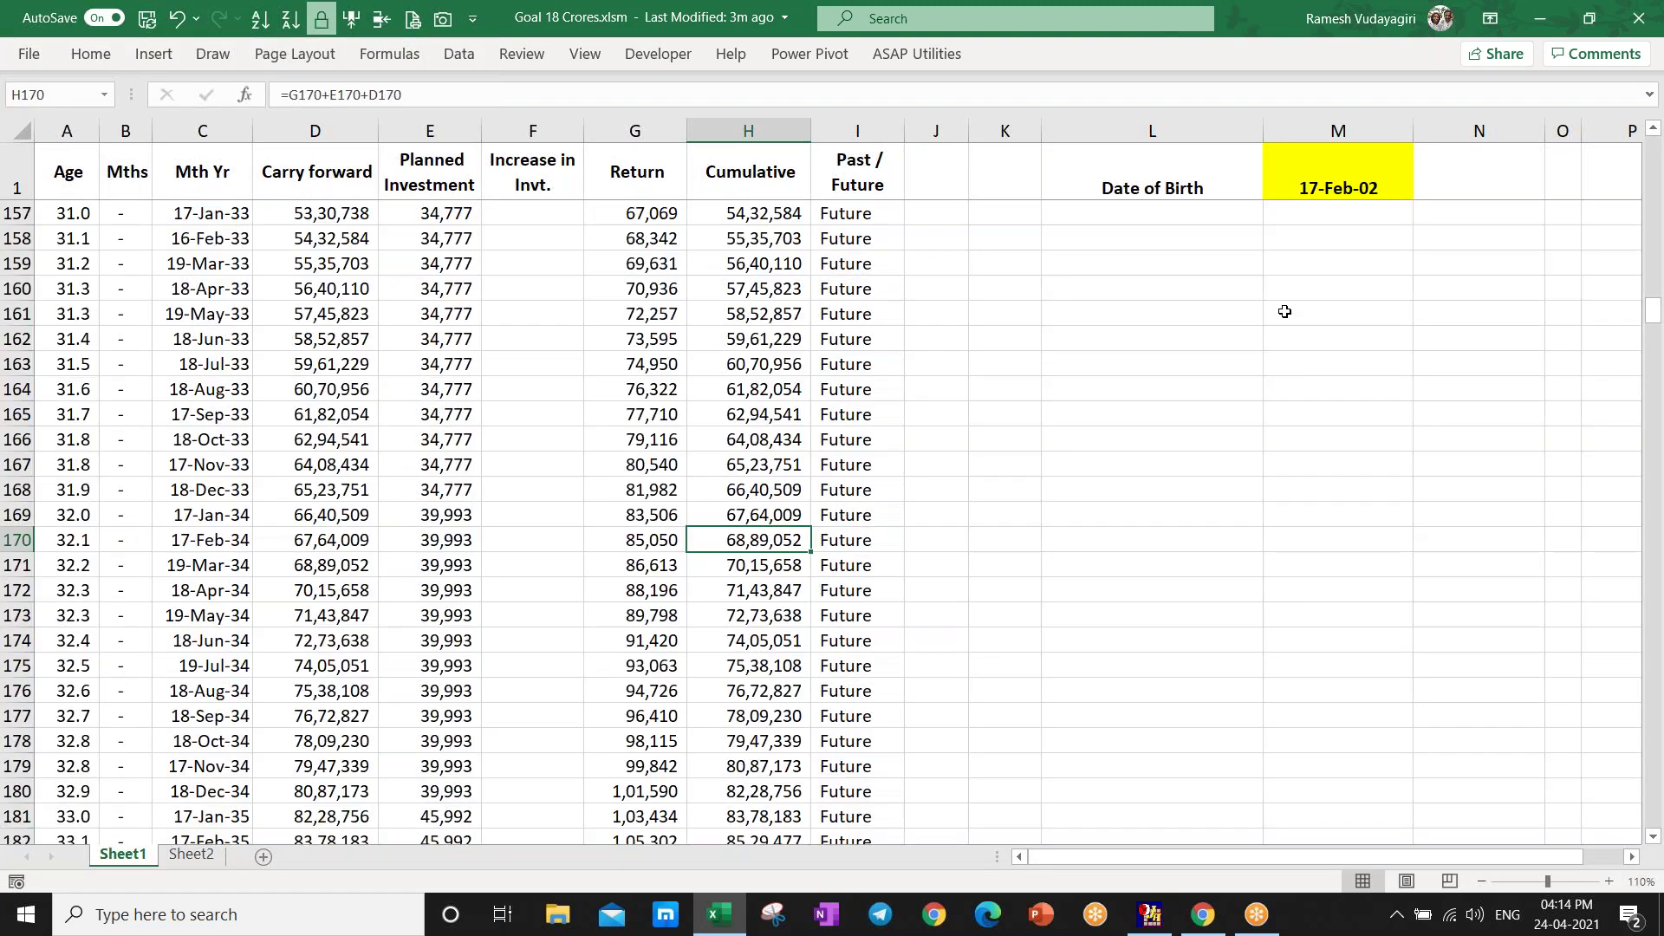
{"action": "key", "text": "Page_Down"}
{"action": "key", "text": "Down"}
{"action": "key", "text": "Down"}
{"action": "key", "text": "Down"}
{"action": "key", "text": "Down"}
{"action": "key", "text": "Down"}
{"action": "key", "text": "Down"}
{"action": "key", "text": "Down"}
{"action": "key", "text": "Down"}
{"action": "key", "text": "Down"}
{"action": "key", "text": "Down"}
{"action": "key", "text": "Down"}
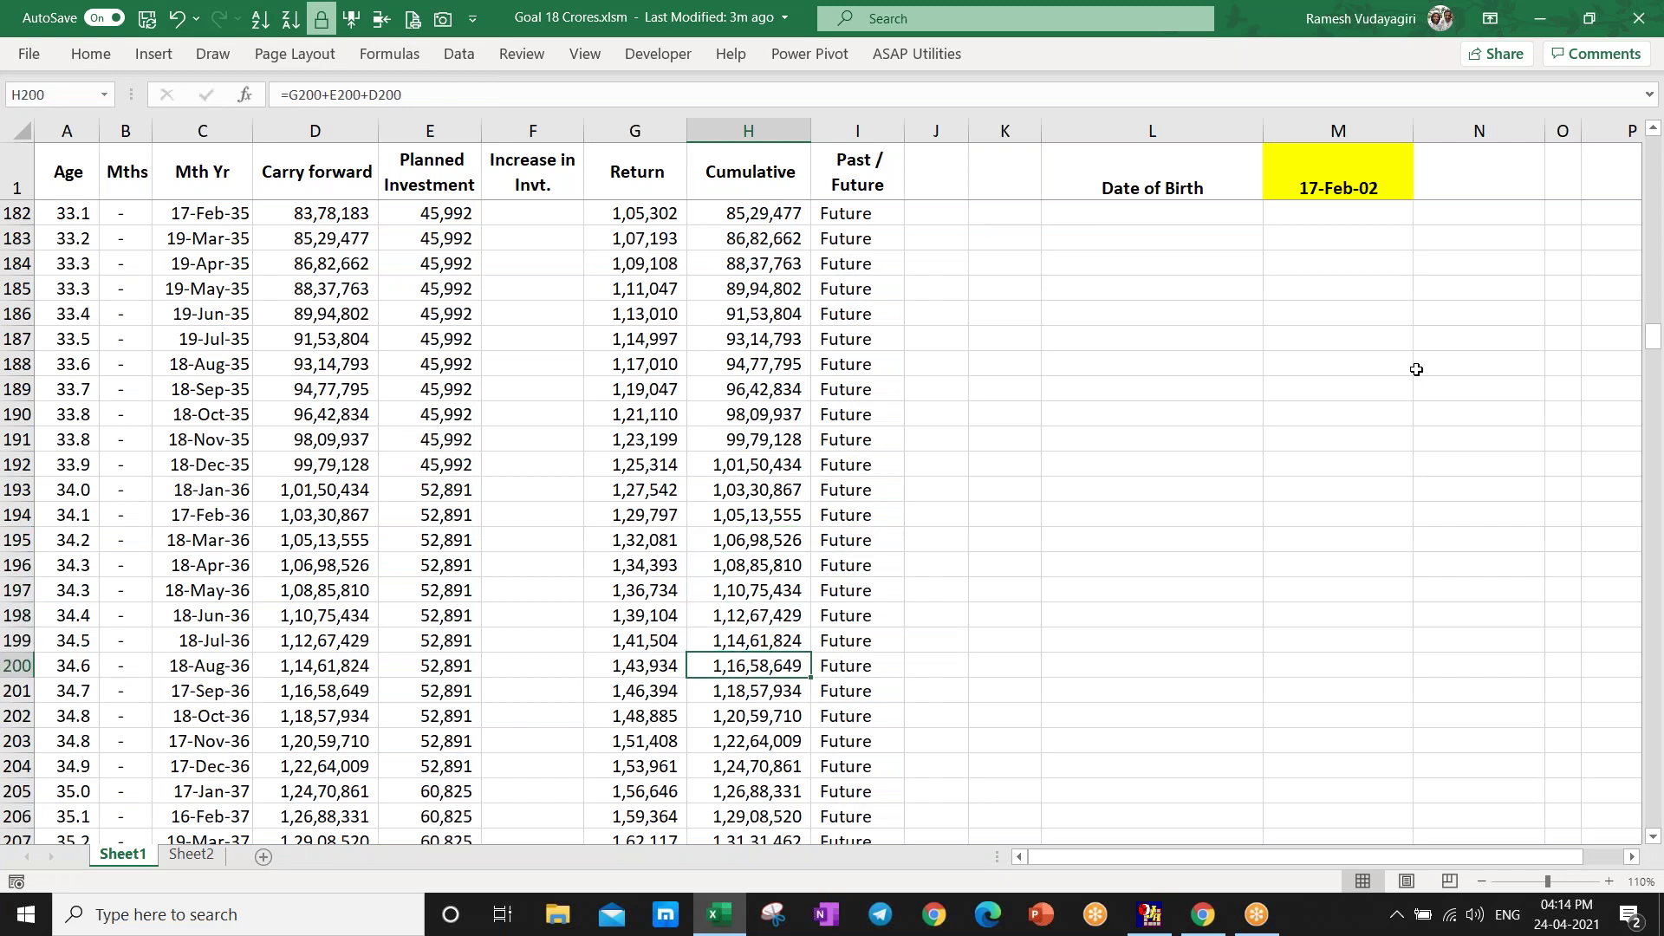
{"action": "key", "text": "Down"}
{"action": "key", "text": "Down"}
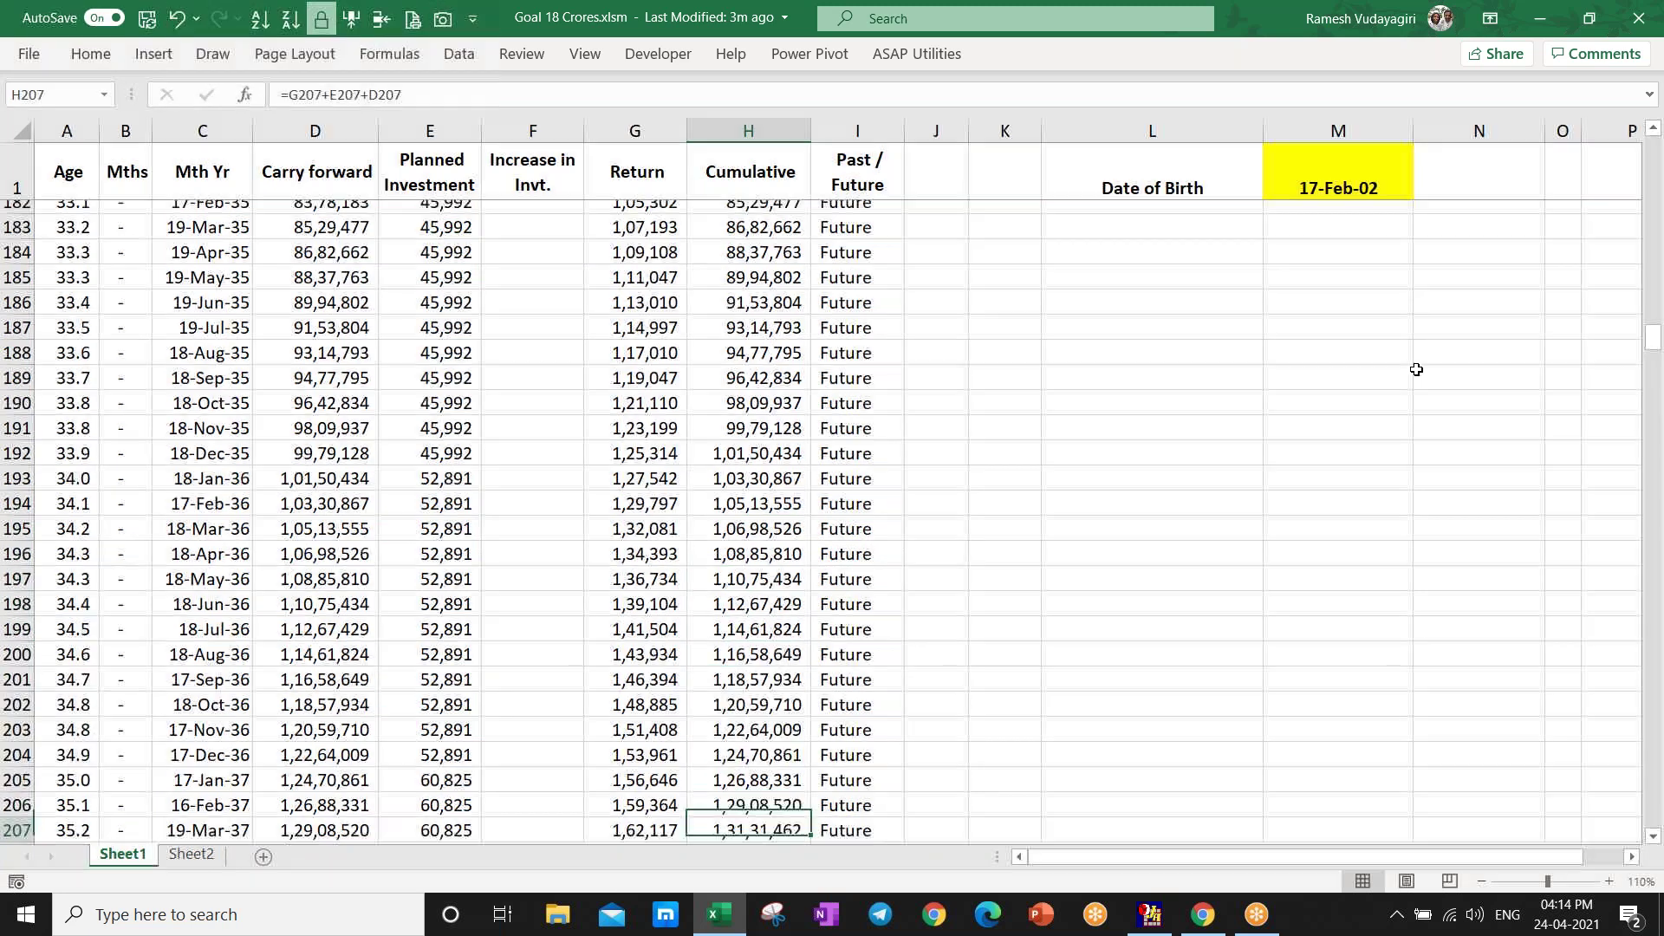
{"action": "key", "text": "Up"}
{"action": "key", "text": "Up"}
{"action": "key", "text": "Up"}
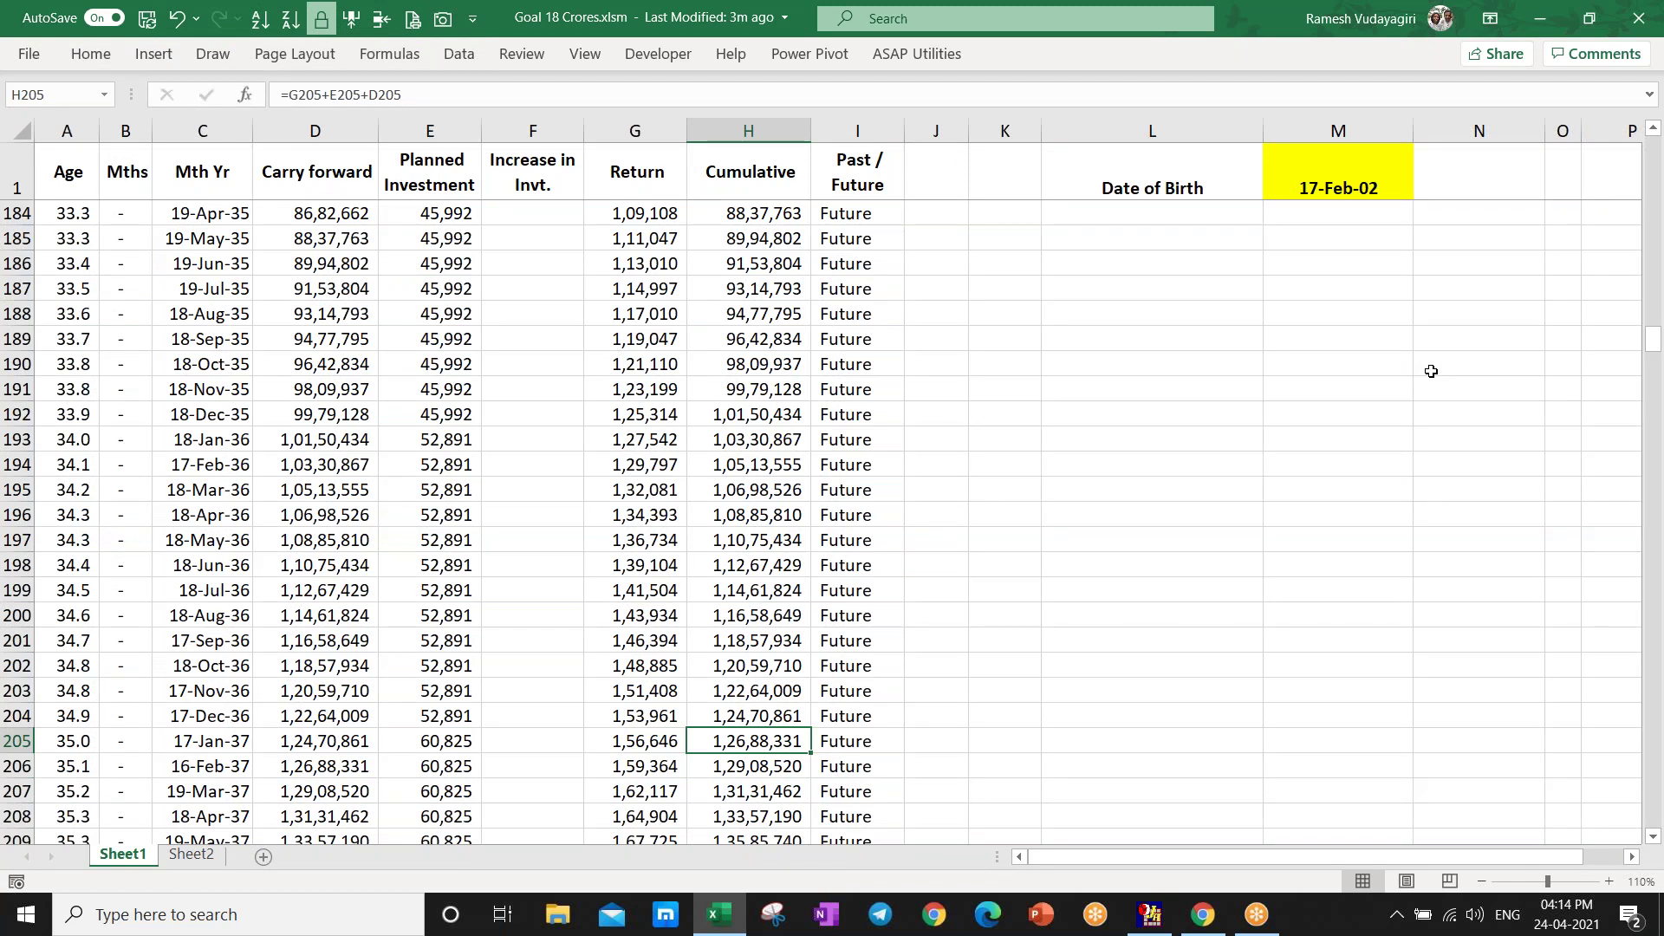
- Inspect the November 2036 Return and Cumulative formulas in G203 and H203
{"action": "key", "text": "Right"}
{"action": "key", "text": "Right"}
{"action": "key", "text": "Right"}
{"action": "key", "text": "Up"}
{"action": "key", "text": "Up"}
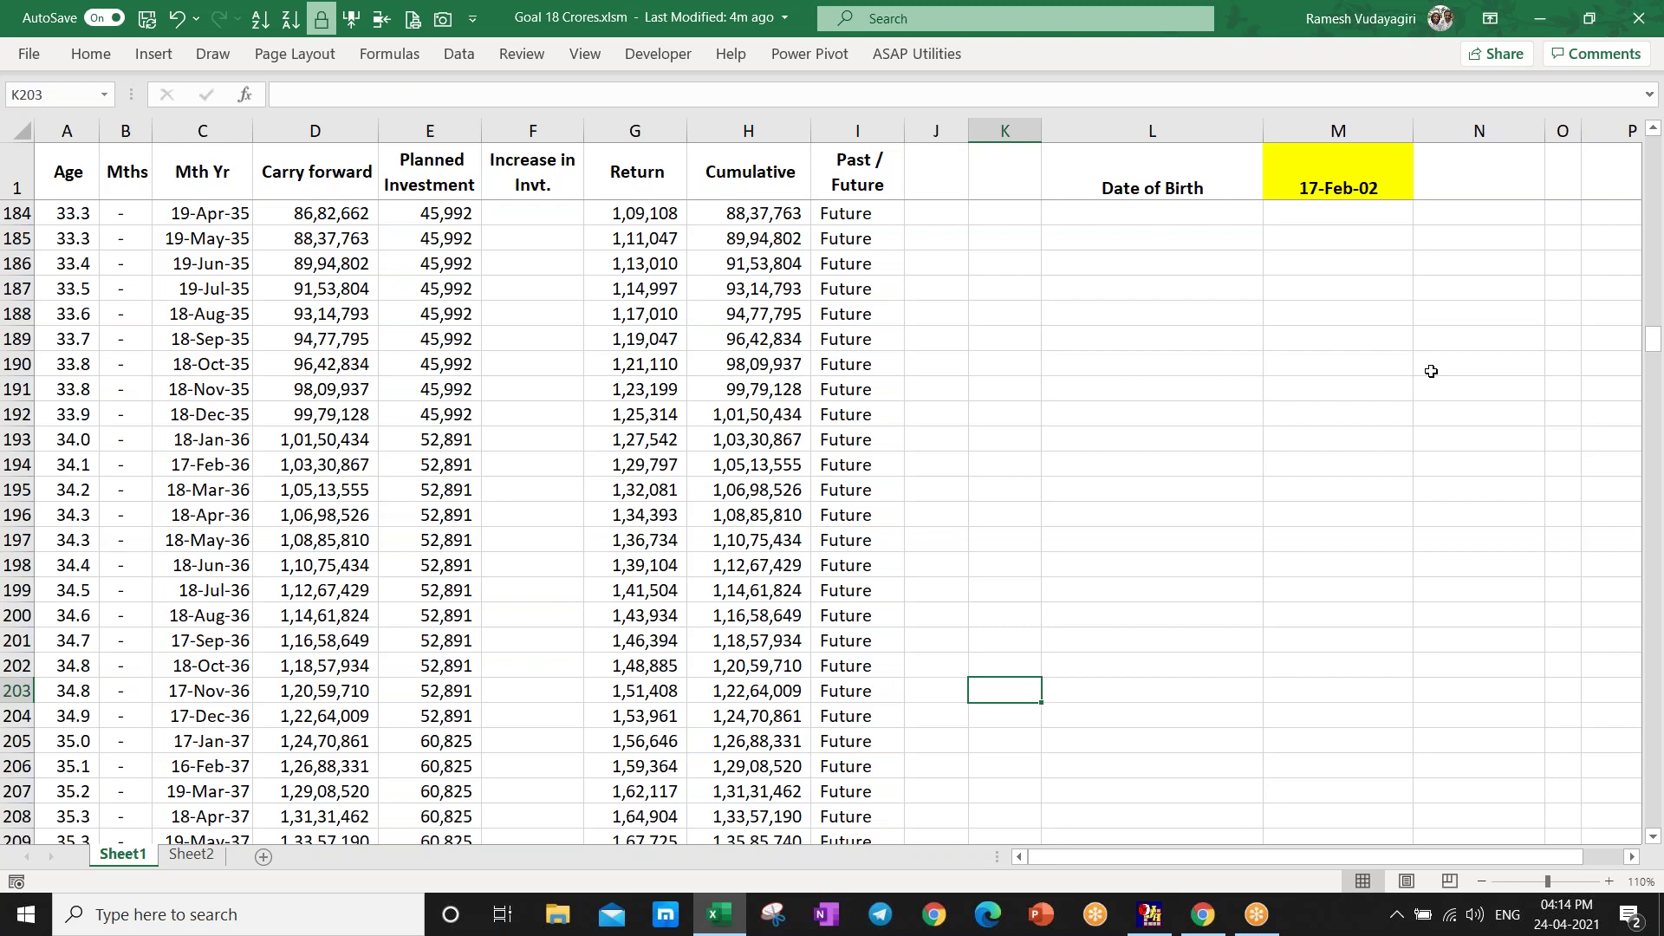
{"action": "key", "text": "Left"}
{"action": "key", "text": "Left"}
{"action": "key", "text": "Left"}
{"action": "key", "text": "Left"}
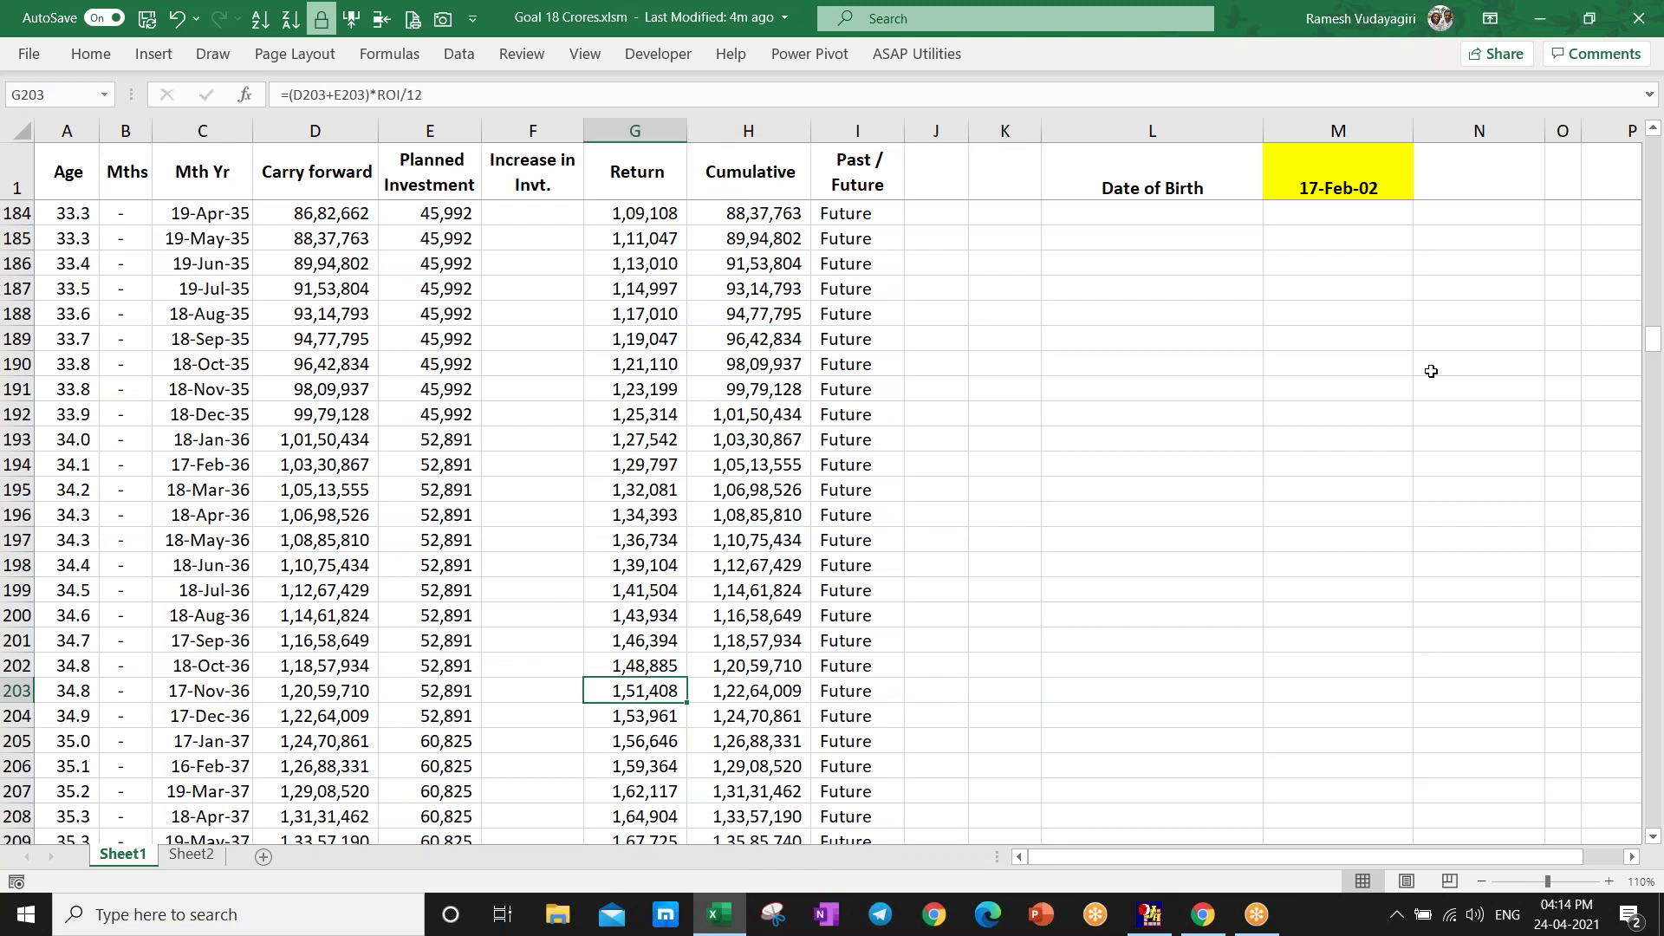
{"action": "key", "text": "Right"}
{"action": "key", "text": "Right"}
{"action": "key", "text": "Right"}
{"action": "key", "text": "Right"}
{"action": "key", "text": "Left"}
{"action": "key", "text": "Left"}
{"action": "key", "text": "Left"}
{"action": "key", "text": "Left"}
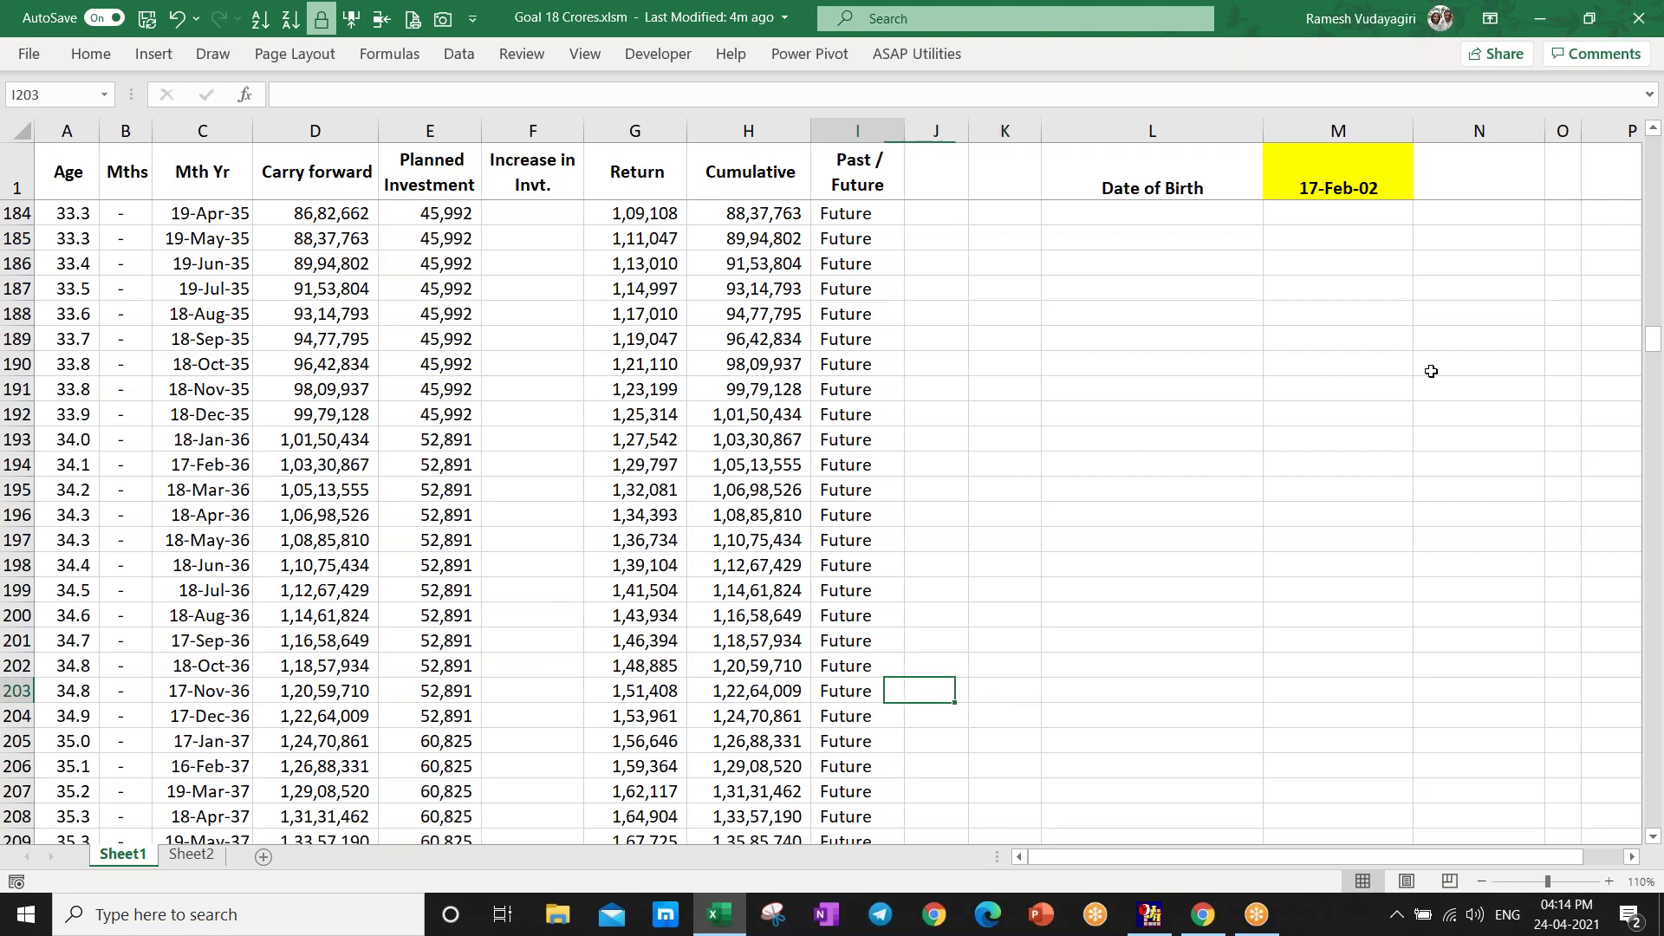
{"action": "key", "text": "Right"}
{"action": "key", "text": "Right"}
{"action": "key", "text": "Right"}
{"action": "key", "text": "Right"}
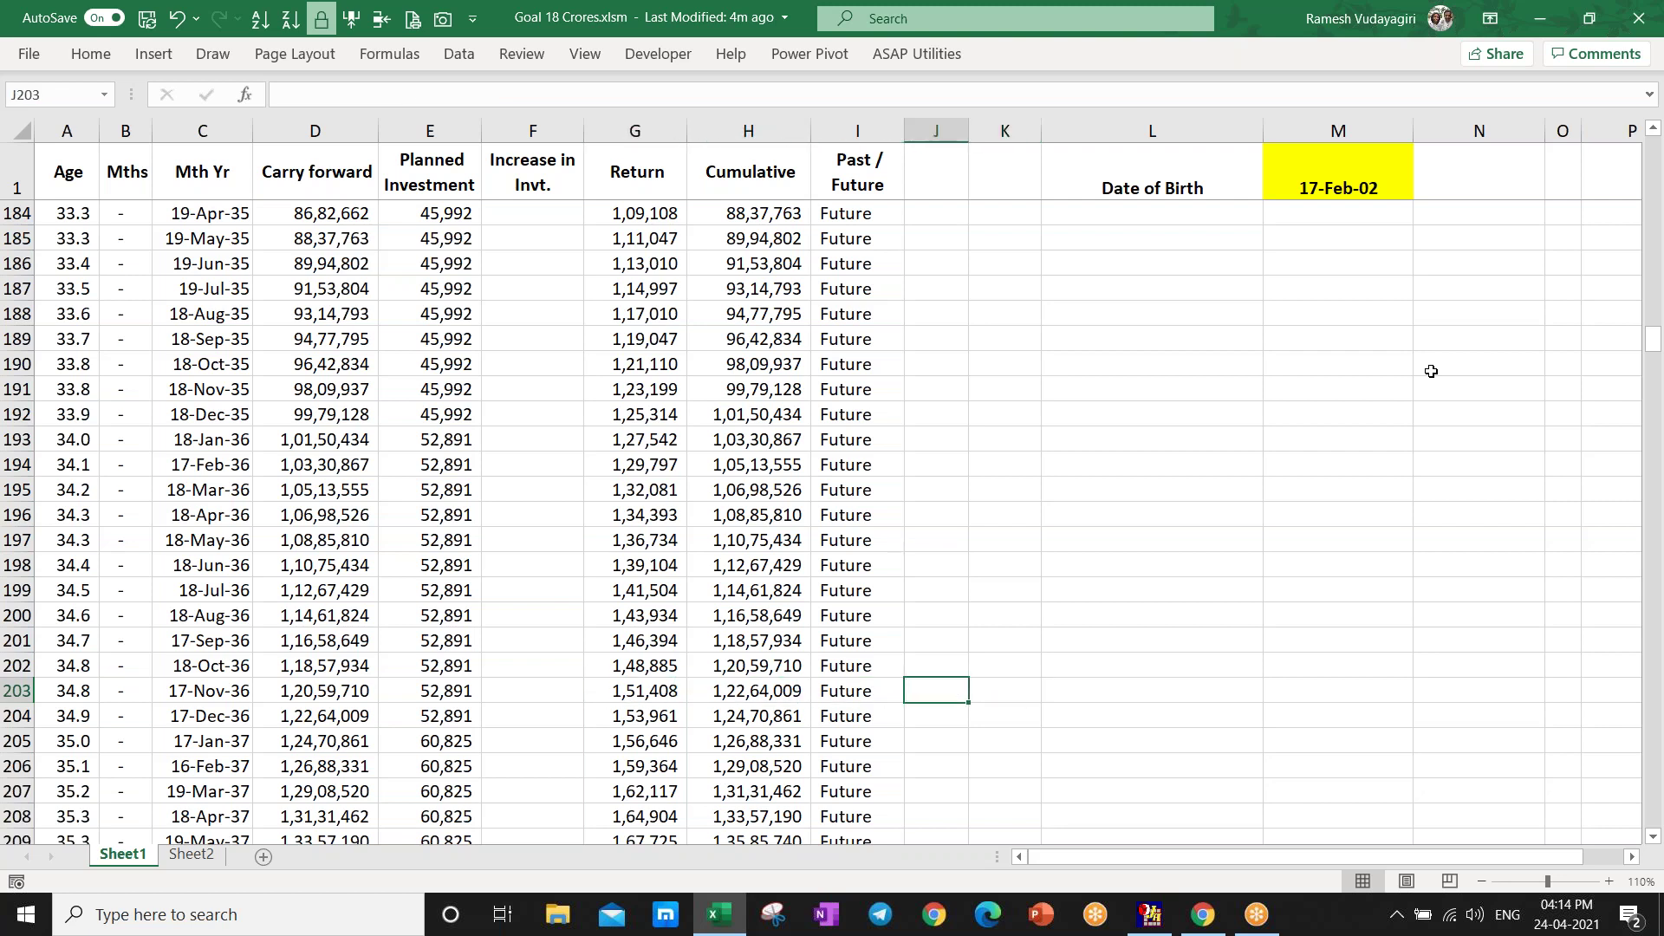
{"action": "key", "text": "Left"}
{"action": "key", "text": "Left"}
{"action": "key", "text": "Left"}
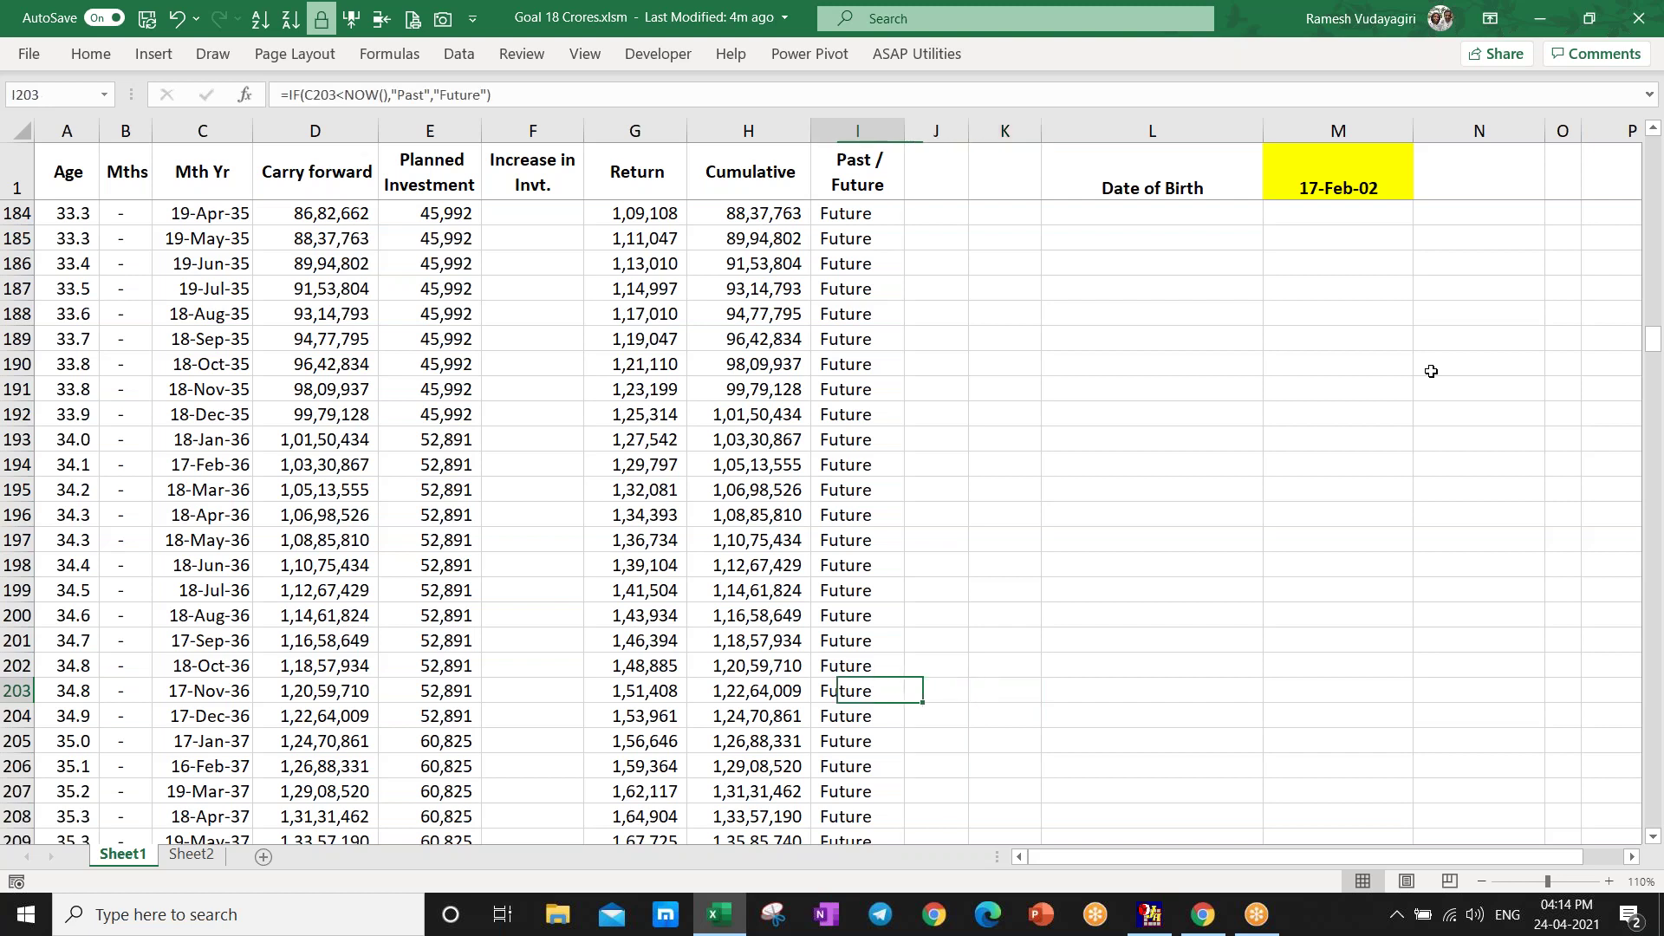
- Page down to the 2049–2051 rows, where the corpus reaches 16,42,80,386 at age 49.4
{"action": "key", "text": "Page_Down"}
{"action": "key", "text": "Page_Down"}
{"action": "key", "text": "Page_Down"}
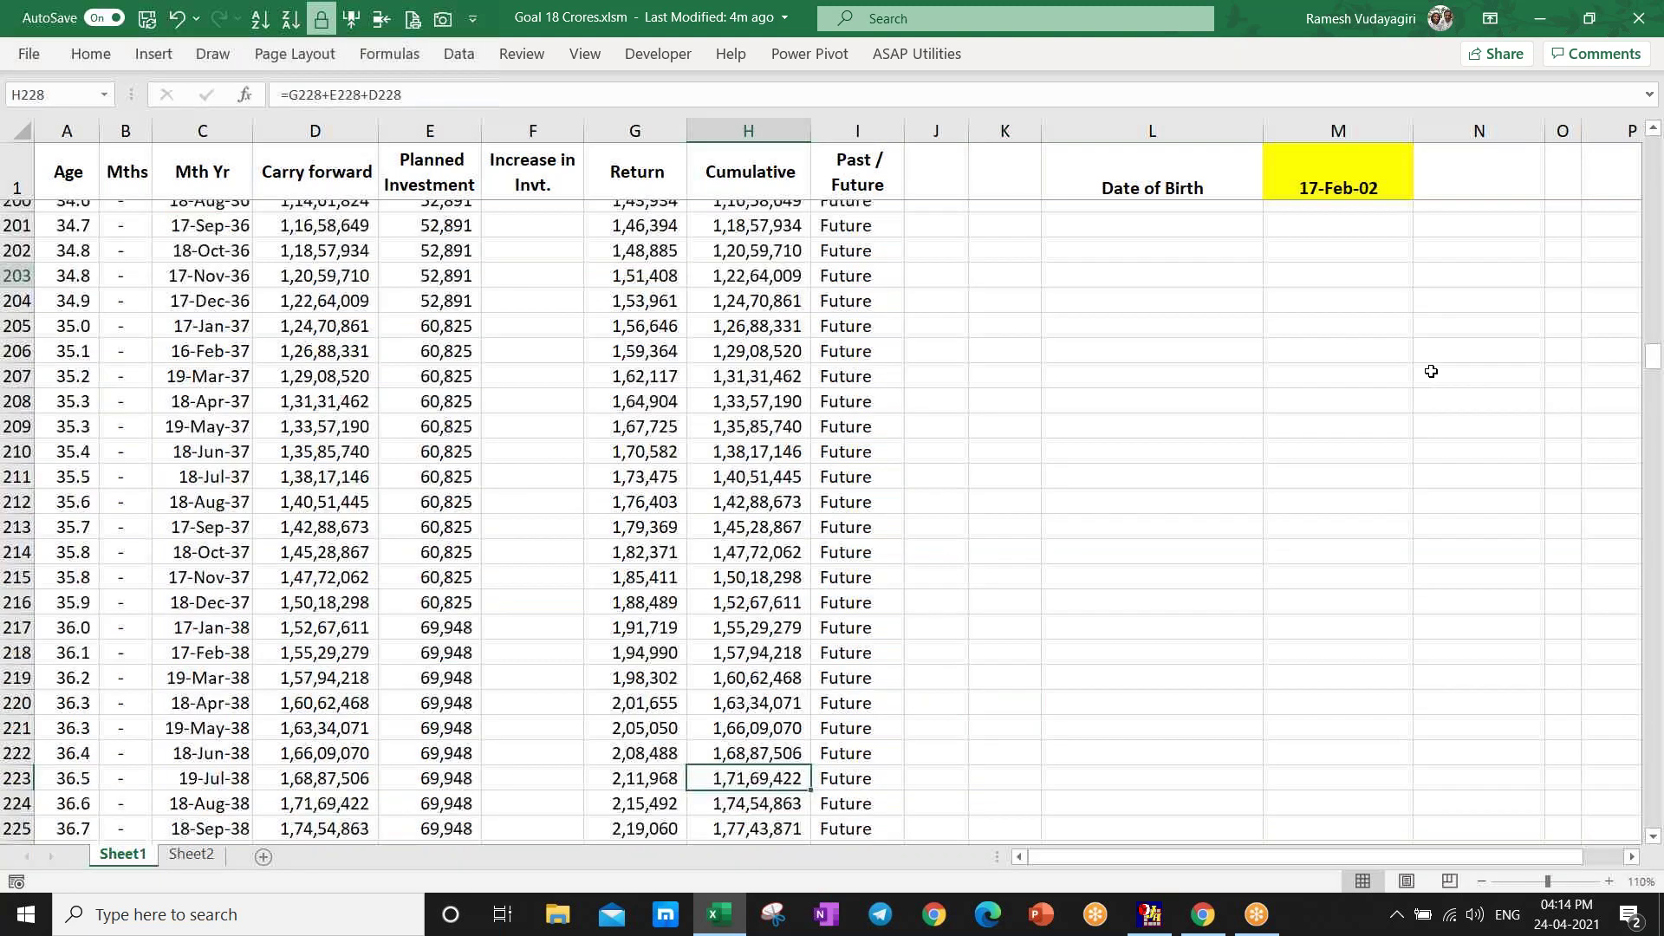
{"action": "key", "text": "Page_Down"}
{"action": "key", "text": "Page_Down"}
{"action": "key", "text": "Page_Down"}
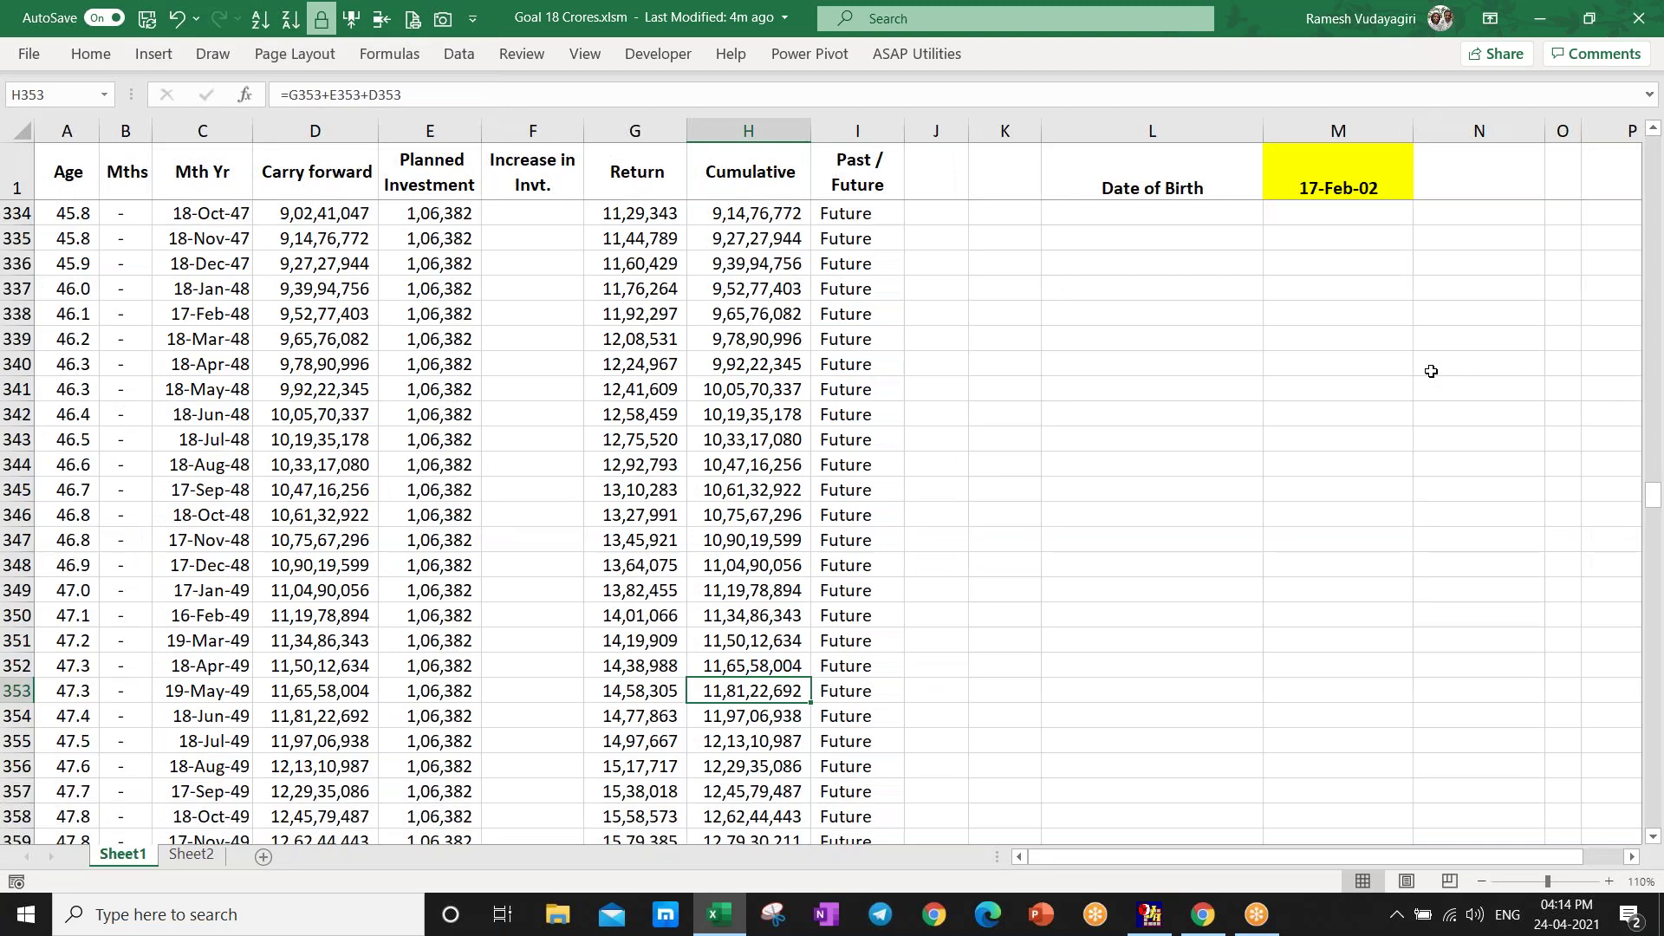
{"action": "key", "text": "Page_Down"}
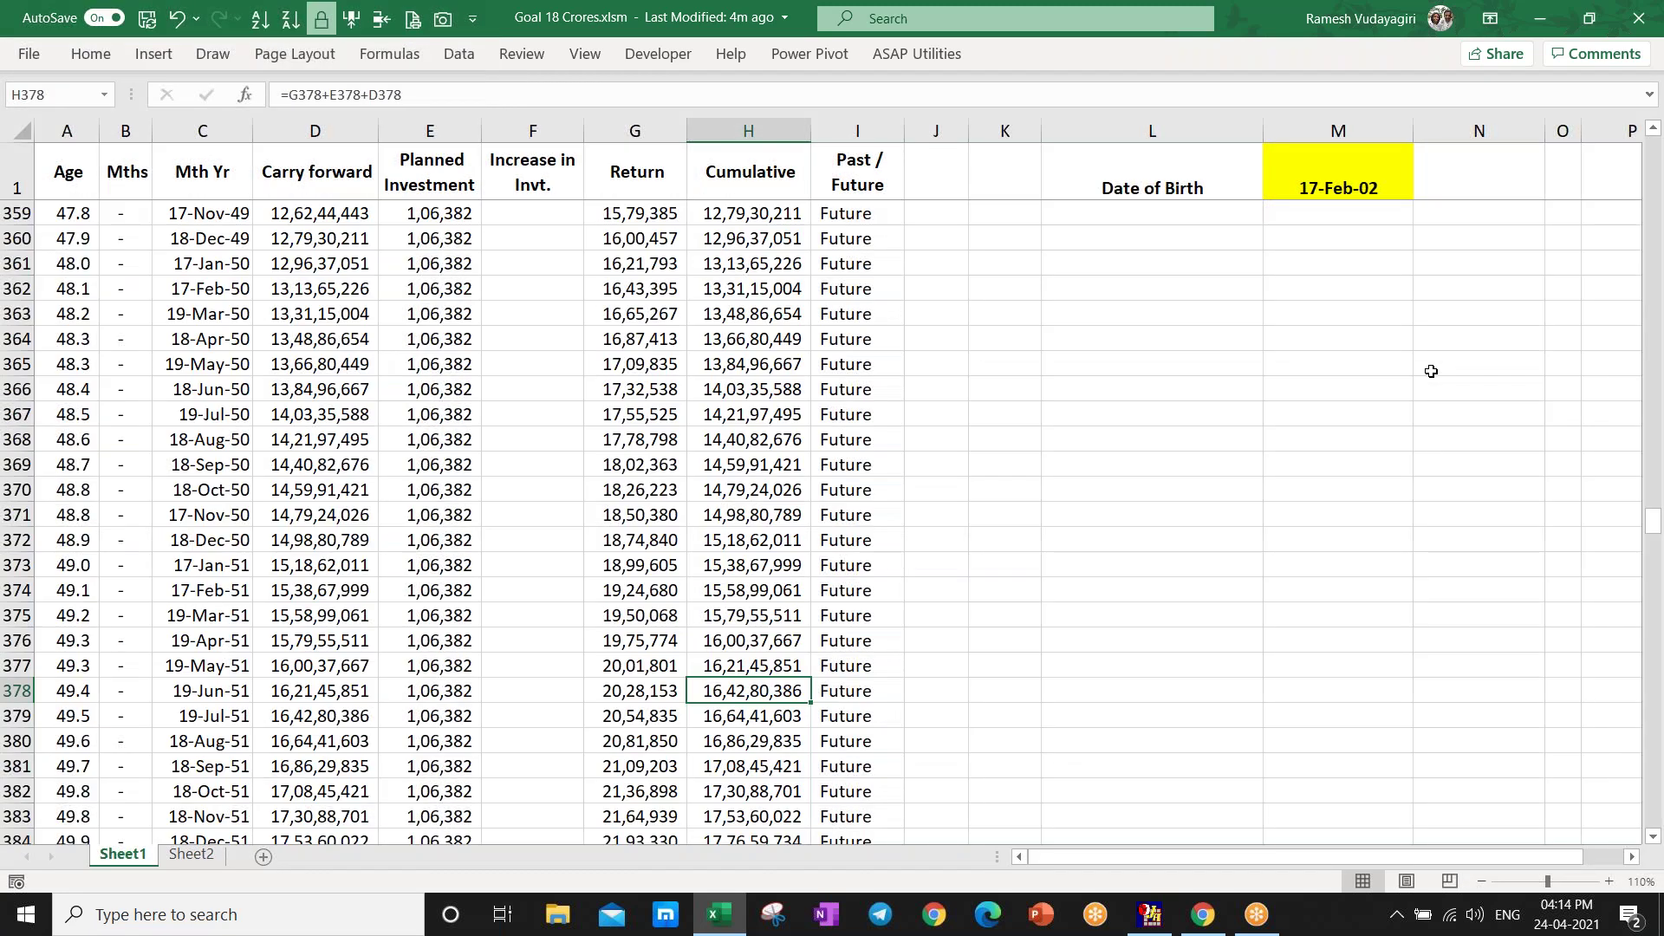